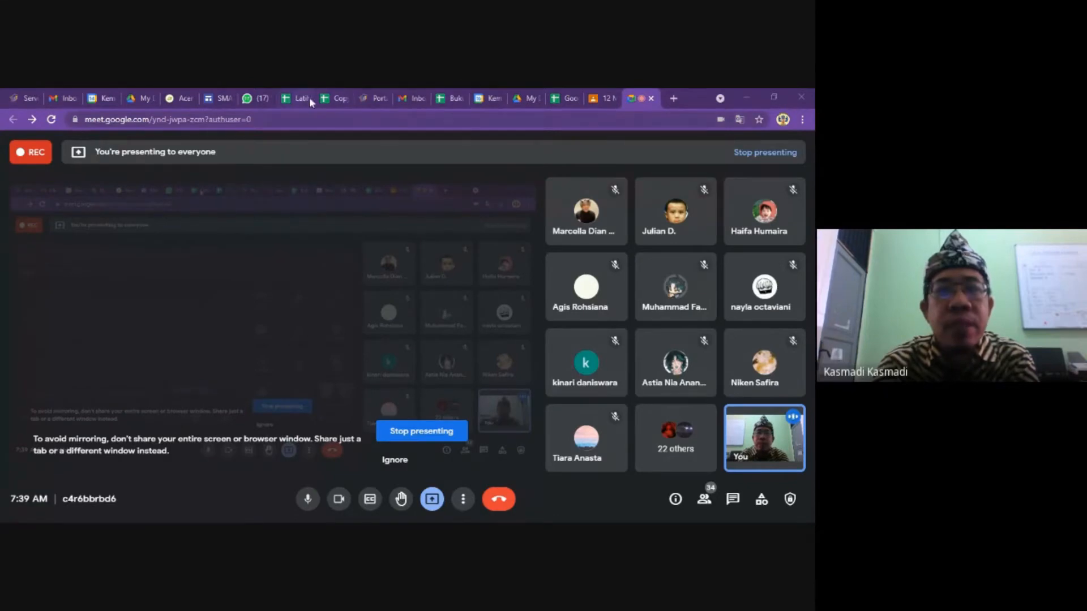
In the copied journal workbook's JURNAL UMUM sheet, replace the 03/08/2021 debit account in B11 with "Sewa Dibayar Dimuka".
{"action": "left_click", "coordinate": [331, 101]}
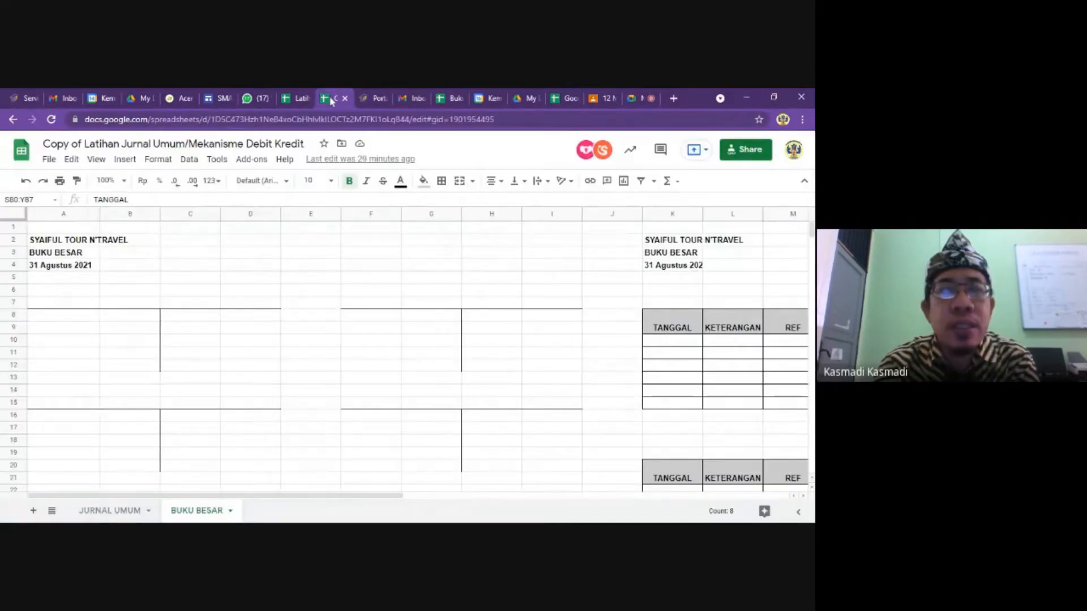
{"action": "left_click", "coordinate": [116, 511]}
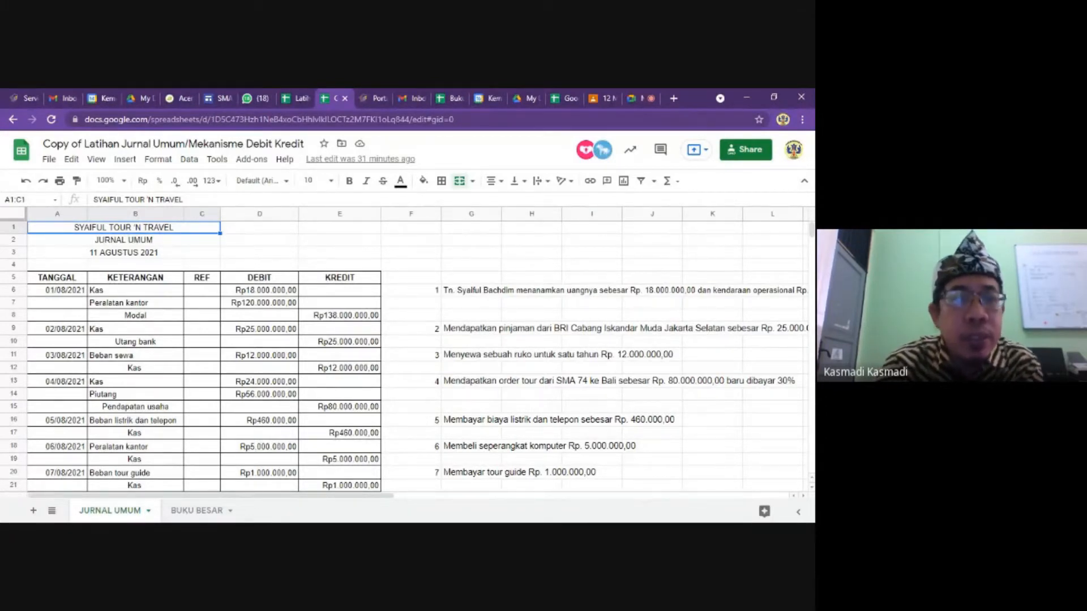
{"action": "double_click", "coordinate": [142, 357]}
{"action": "key", "text": "BackSpace"}
{"action": "key", "text": "BackSpace"}
{"action": "key", "text": "BackSpace"}
{"action": "key", "text": "BackSpace"}
{"action": "key", "text": "BackSpace"}
{"action": "key", "text": "BackSpace"}
{"action": "key", "text": "BackSpace"}
{"action": "key", "text": "BackSpace"}
{"action": "key", "text": "BackSpace"}
{"action": "key", "text": "BackSpace"}
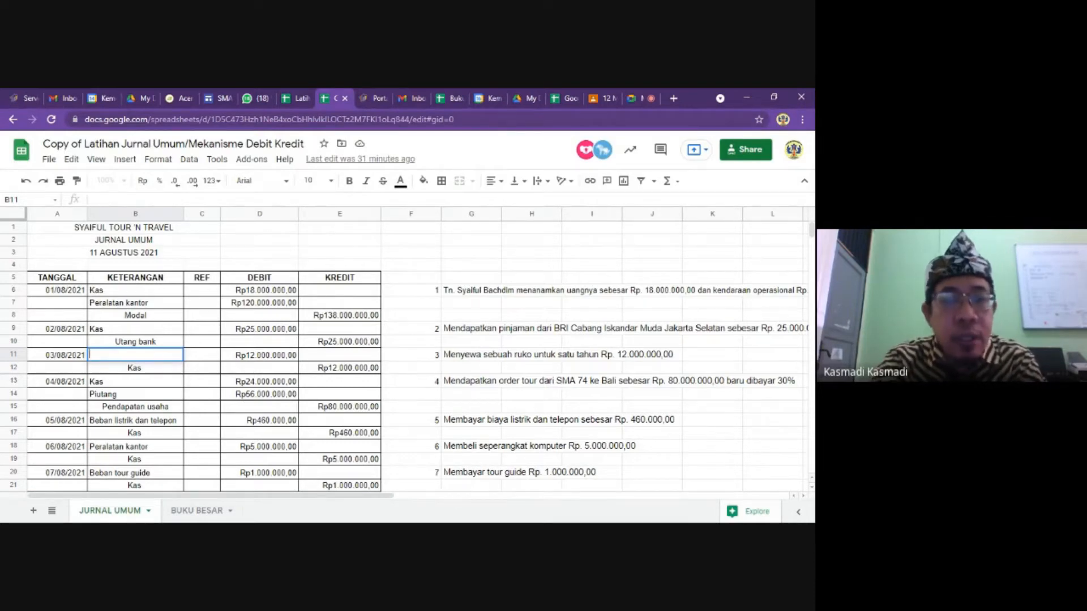
{"action": "type", "text": "S"}
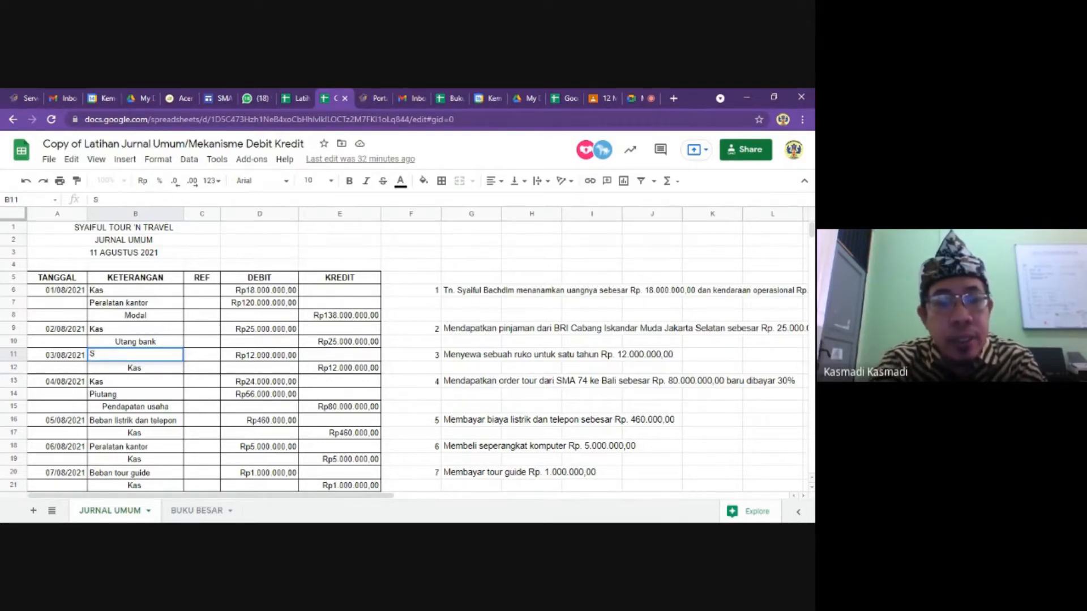
{"action": "type", "text": "ewa Dibayar"}
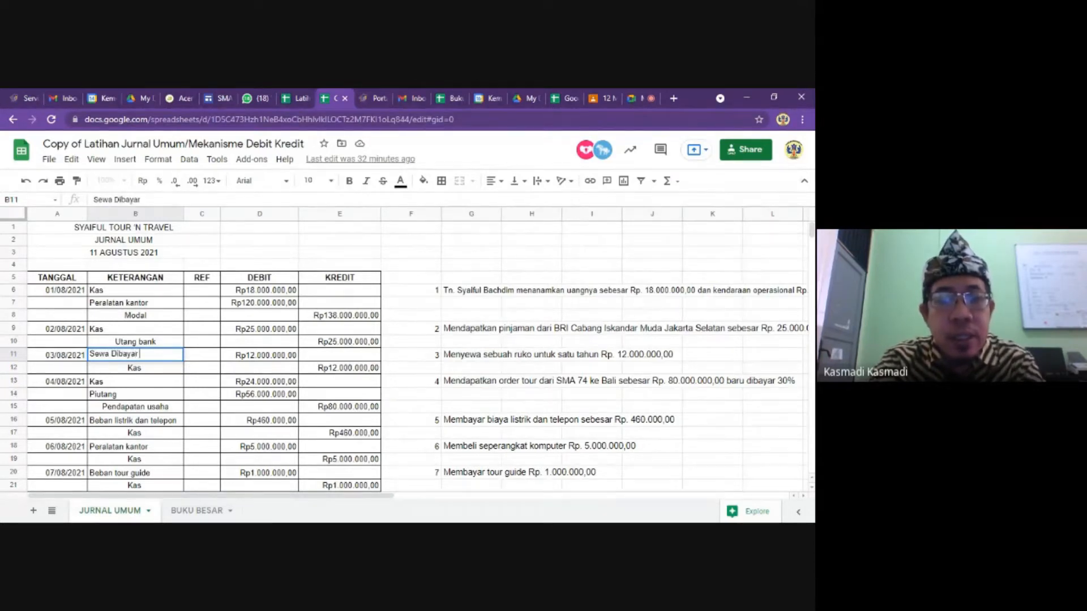
{"action": "type", "text": " di"}
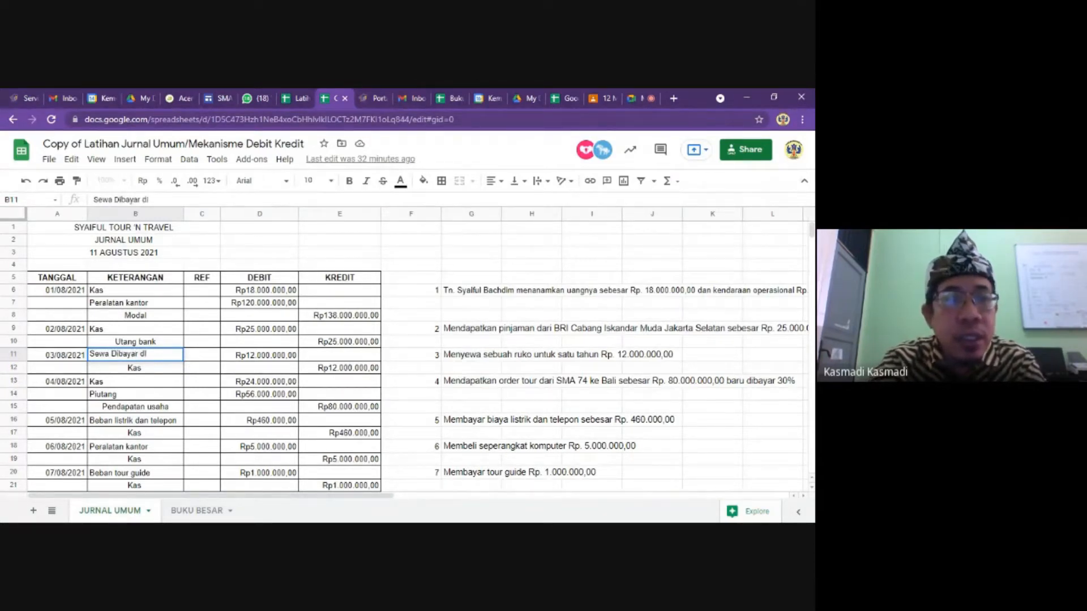
{"action": "key", "text": "BackSpace"}
{"action": "key", "text": "BackSpace"}
{"action": "type", "text": "Dim"}
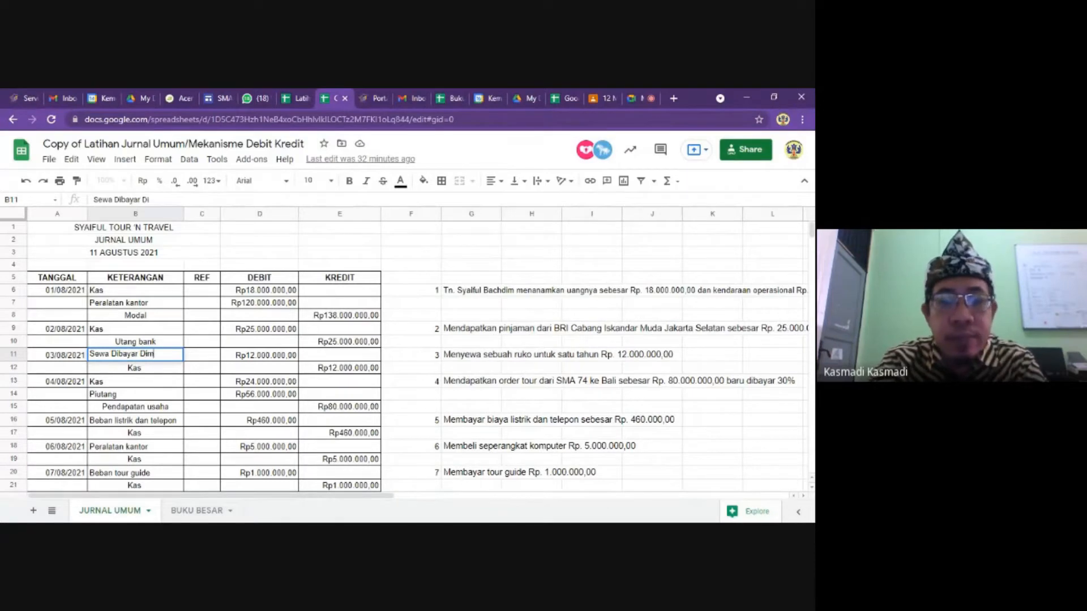
{"action": "type", "text": "uka"}
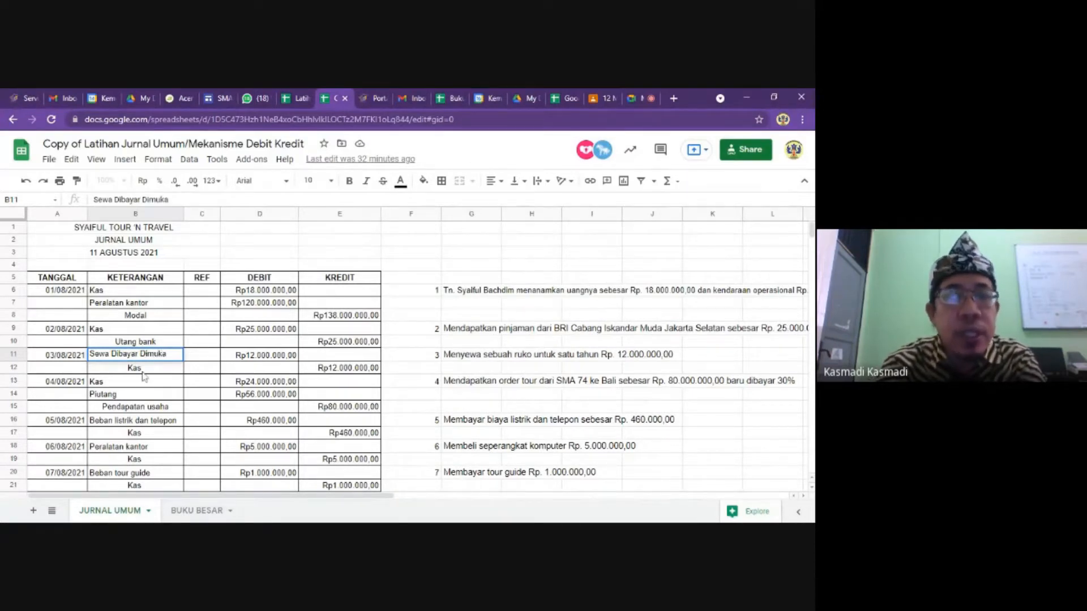
{"action": "left_click", "coordinate": [151, 395]}
Highlight the "Sewa Dibayar Dimuka" cell B11 with a yellow fill.
{"action": "left_click", "coordinate": [148, 358]}
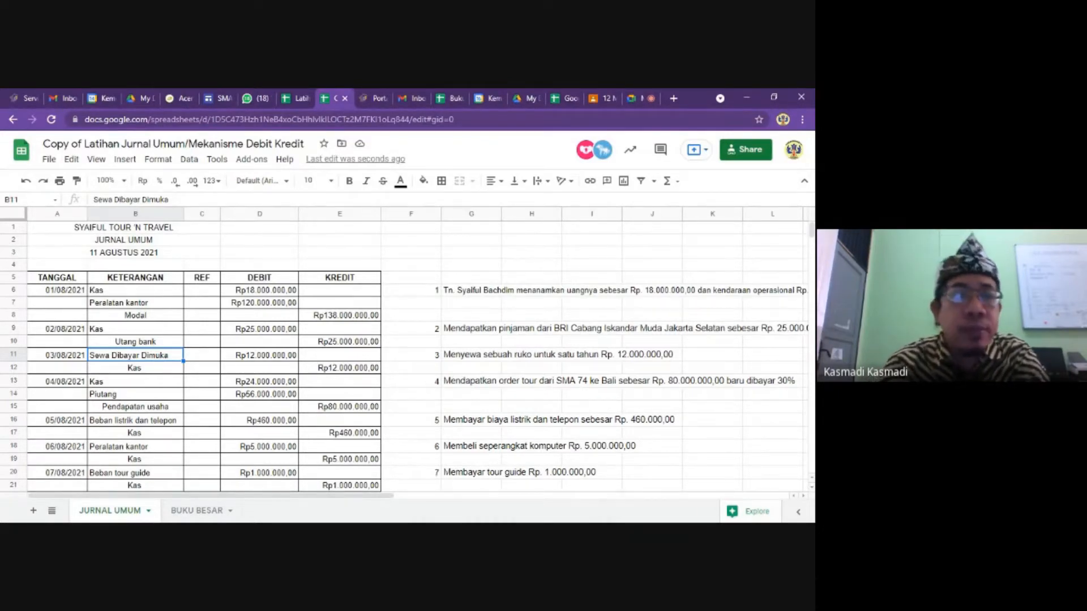
{"action": "left_click", "coordinate": [140, 369]}
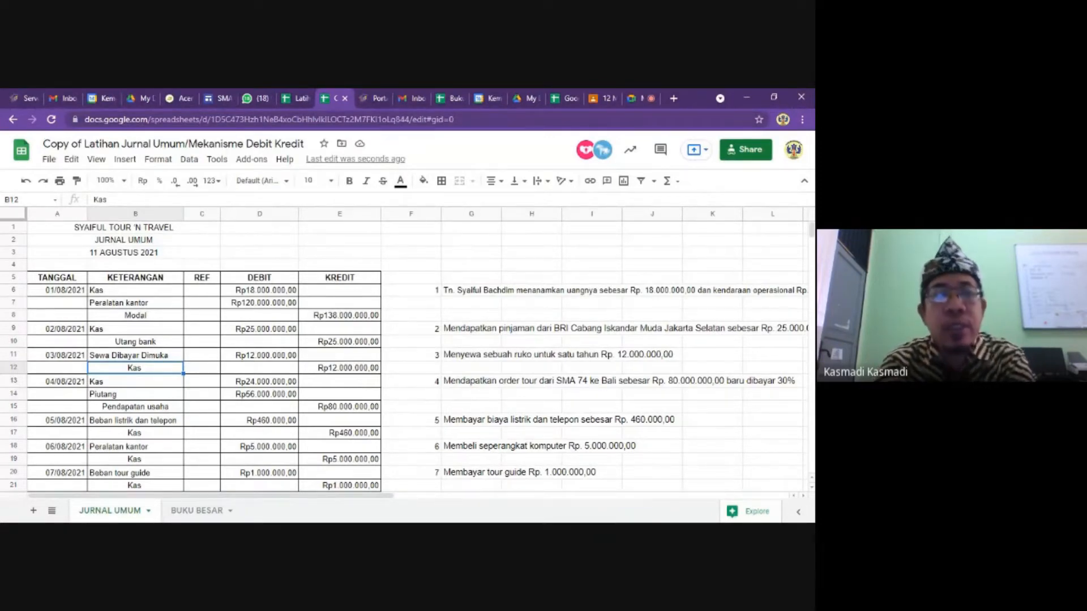
{"action": "left_click", "coordinate": [161, 358]}
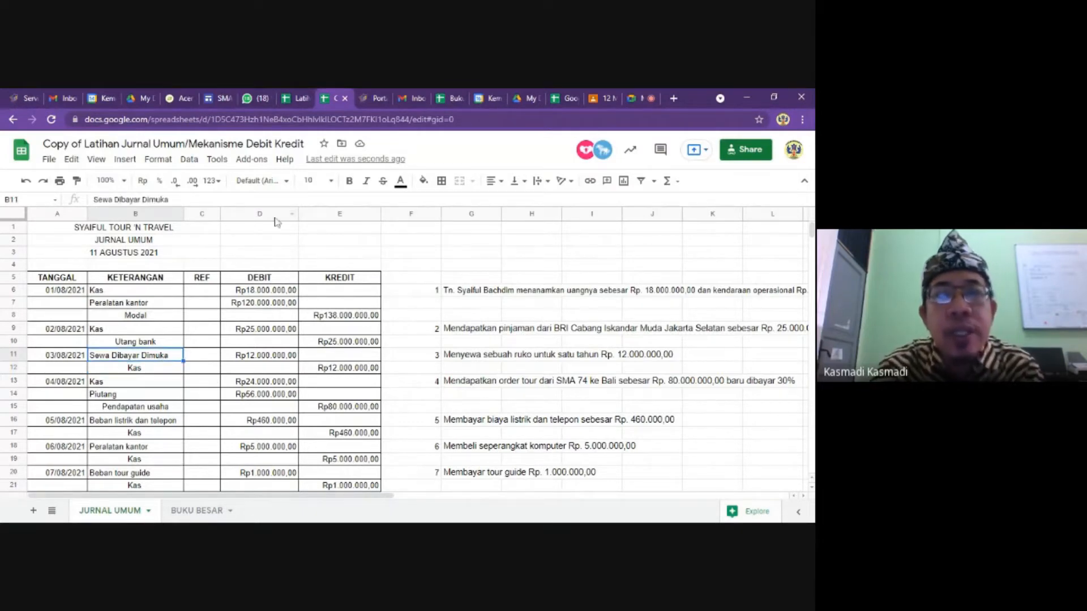
{"action": "left_click", "coordinate": [425, 181]}
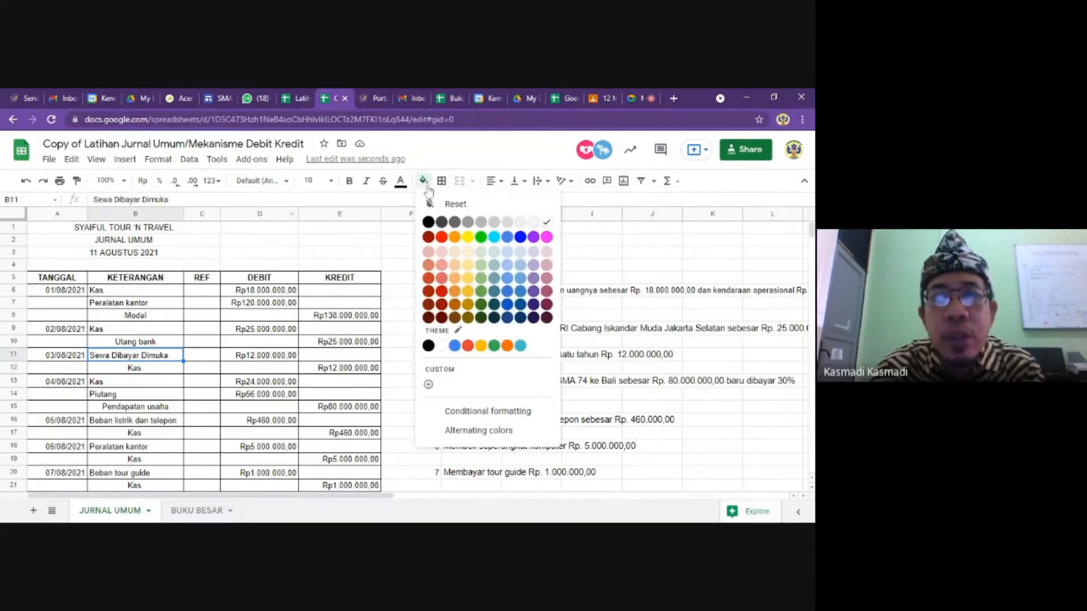
{"action": "left_click", "coordinate": [467, 237]}
{"action": "left_click", "coordinate": [229, 395]}
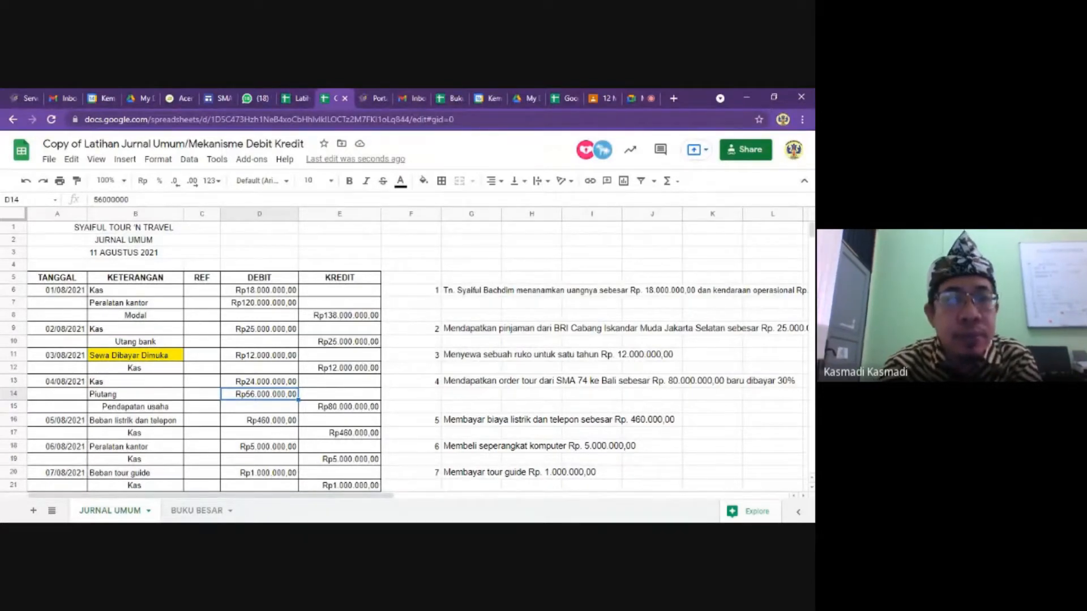
Check the account names of the journal entries dated 04/08/2021 to 07/08/2021 against the transaction list.
{"action": "left_click", "coordinate": [125, 385]}
{"action": "left_click", "coordinate": [128, 396]}
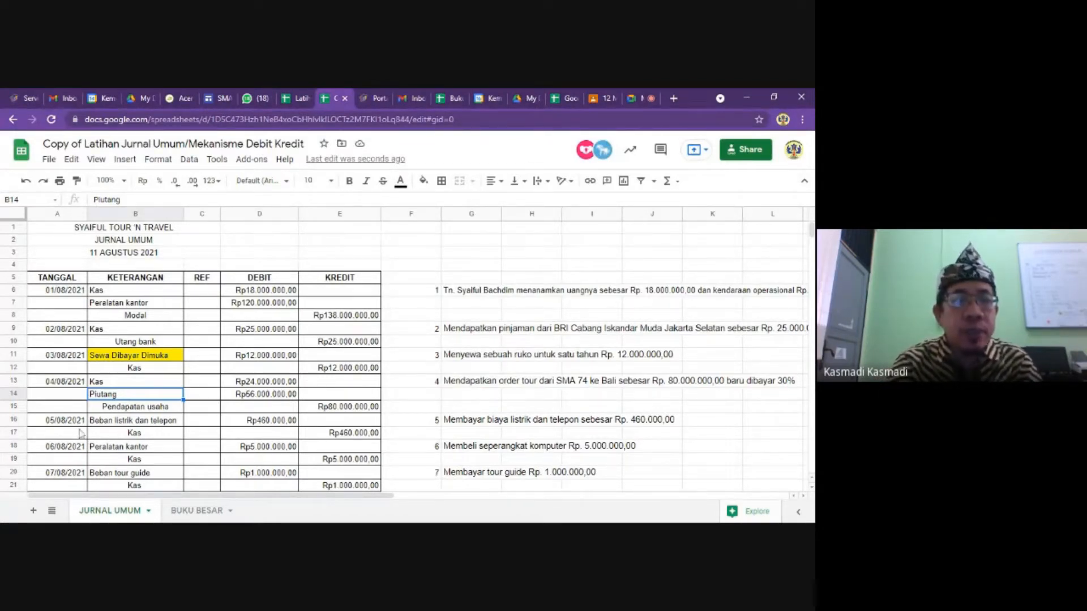
{"action": "left_click", "coordinate": [110, 422]}
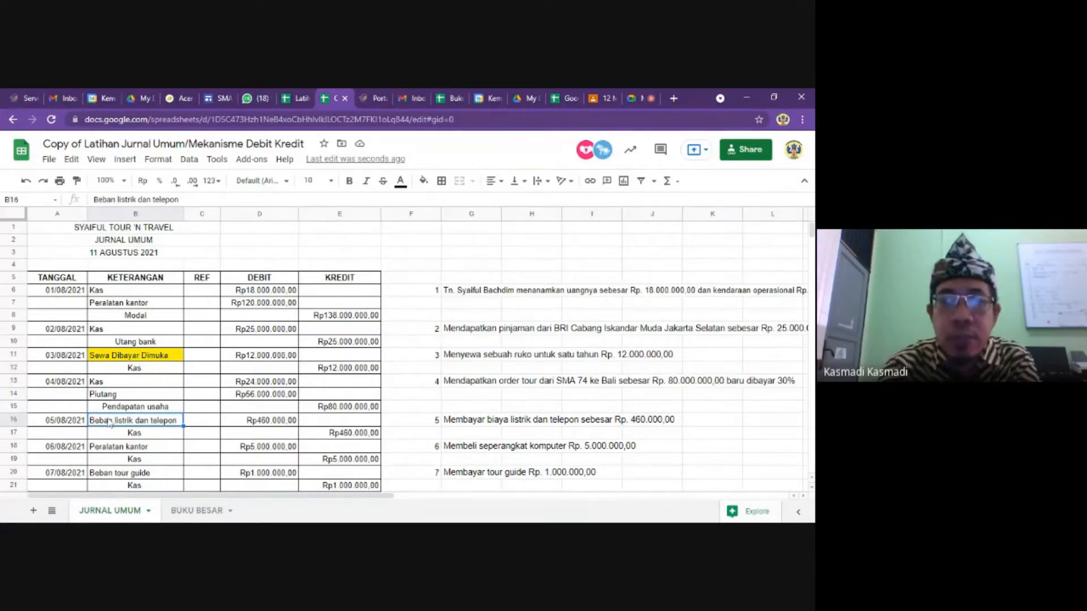
{"action": "key", "text": "Down"}
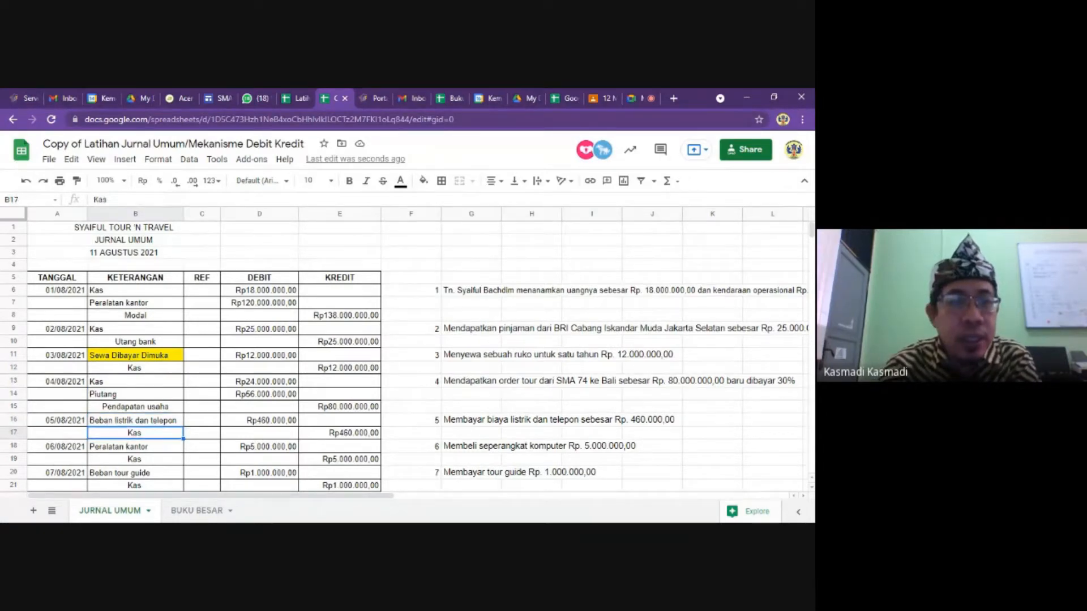
{"action": "key", "text": "Down"}
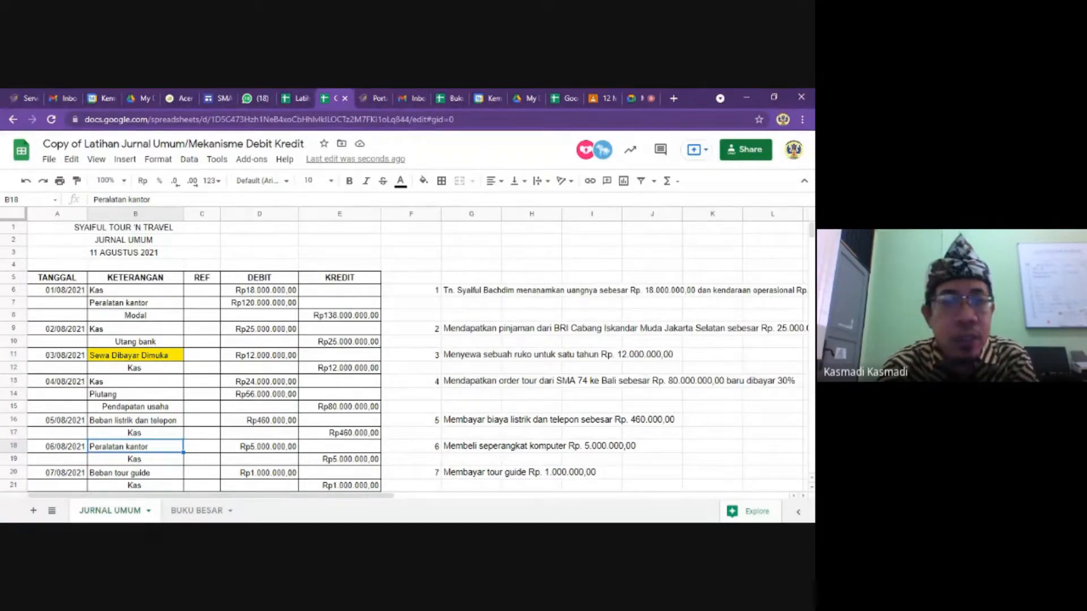
{"action": "key", "text": "Down"}
{"action": "key", "text": "Down"}
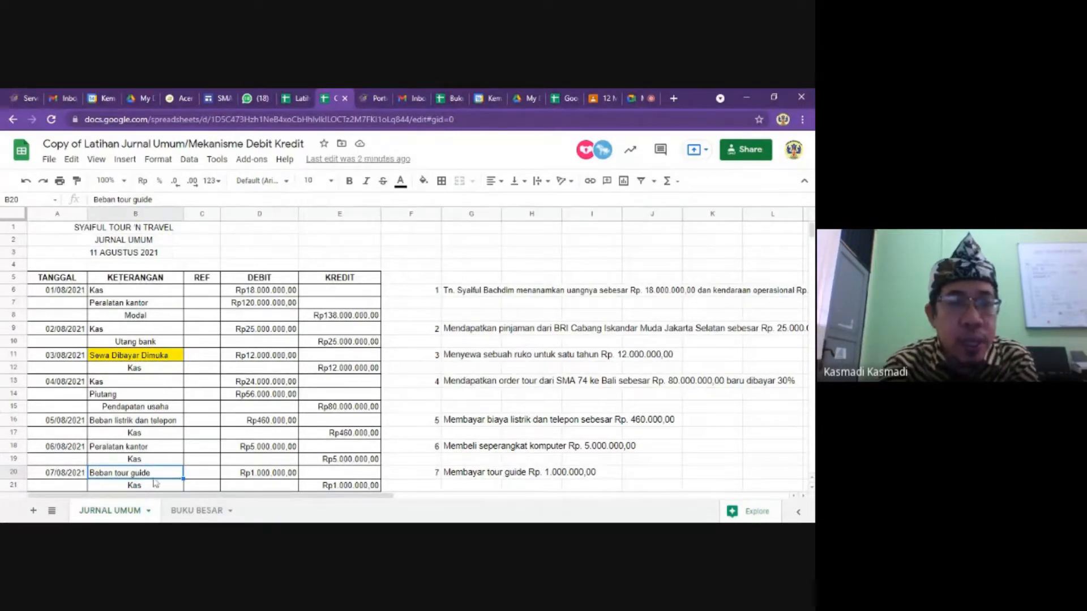
Change the 07/08/2021 debit account in B20 to "Beban Gaji".
{"action": "double_click", "coordinate": [117, 476]}
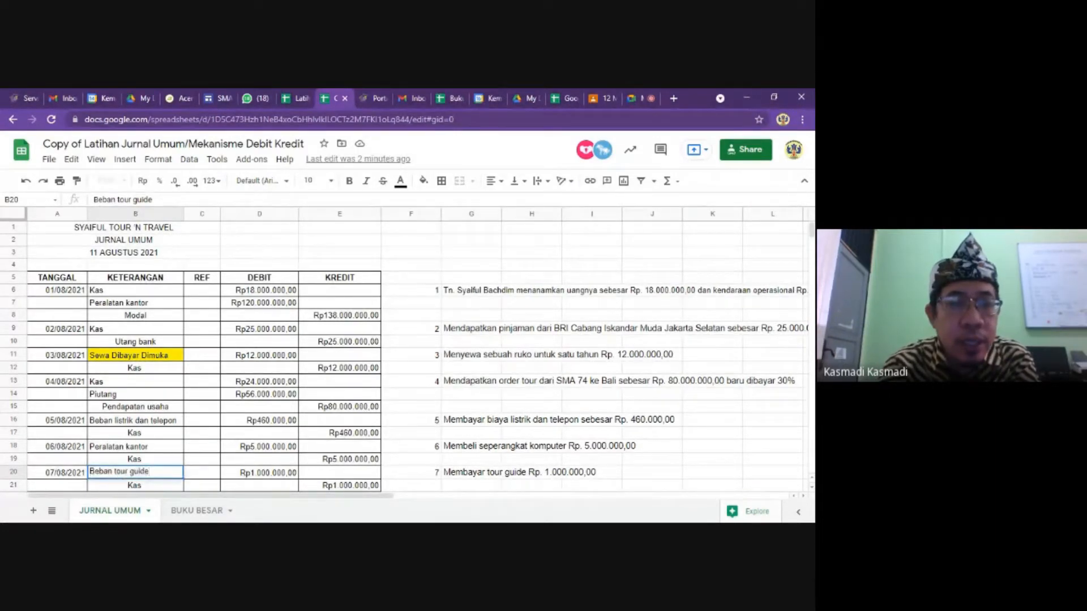
{"action": "left_click", "coordinate": [118, 473]}
{"action": "key", "text": "BackSpace"}
{"action": "key", "text": "BackSpace"}
{"action": "key", "text": "Delete"}
{"action": "key", "text": "Delete"}
{"action": "key", "text": "Delete"}
{"action": "key", "text": "Delete"}
{"action": "key", "text": "Delete"}
{"action": "key", "text": "Delete"}
{"action": "key", "text": "Delete"}
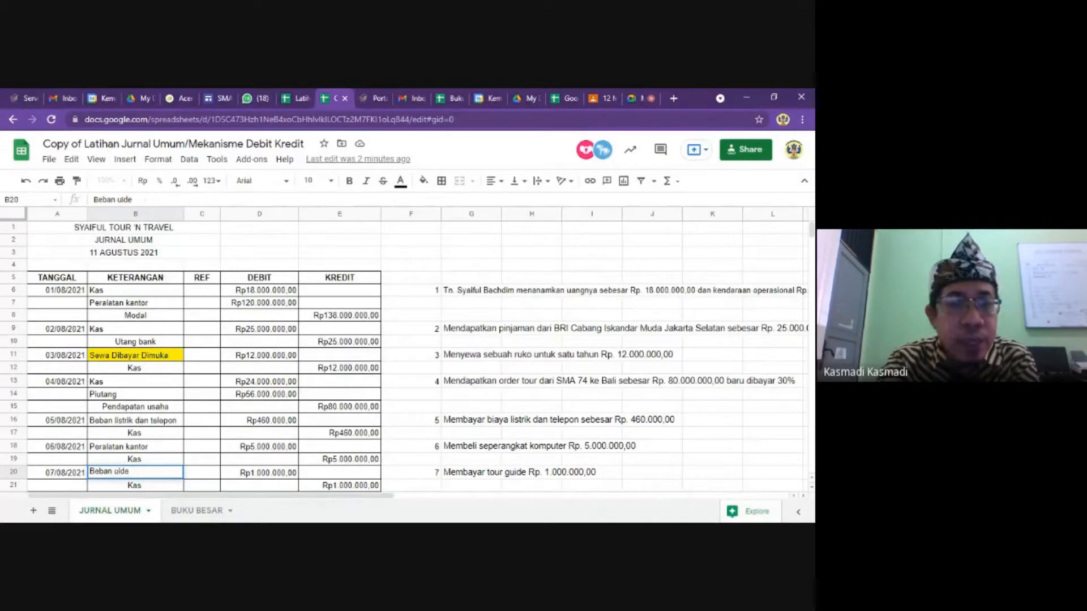
{"action": "type", "text": "G"}
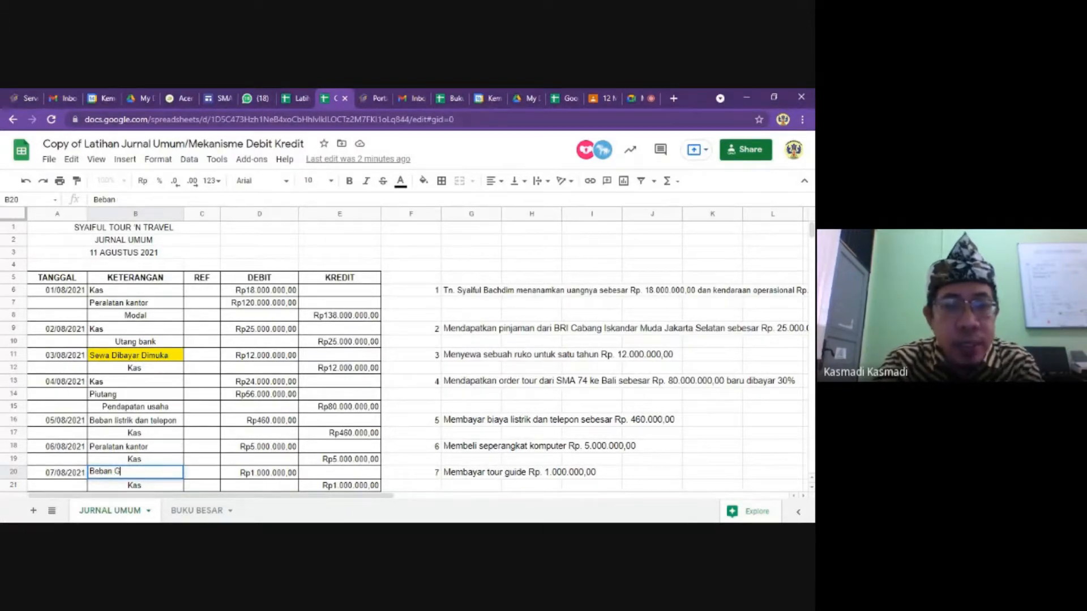
{"action": "type", "text": "A"}
{"action": "key", "text": "BackSpace"}
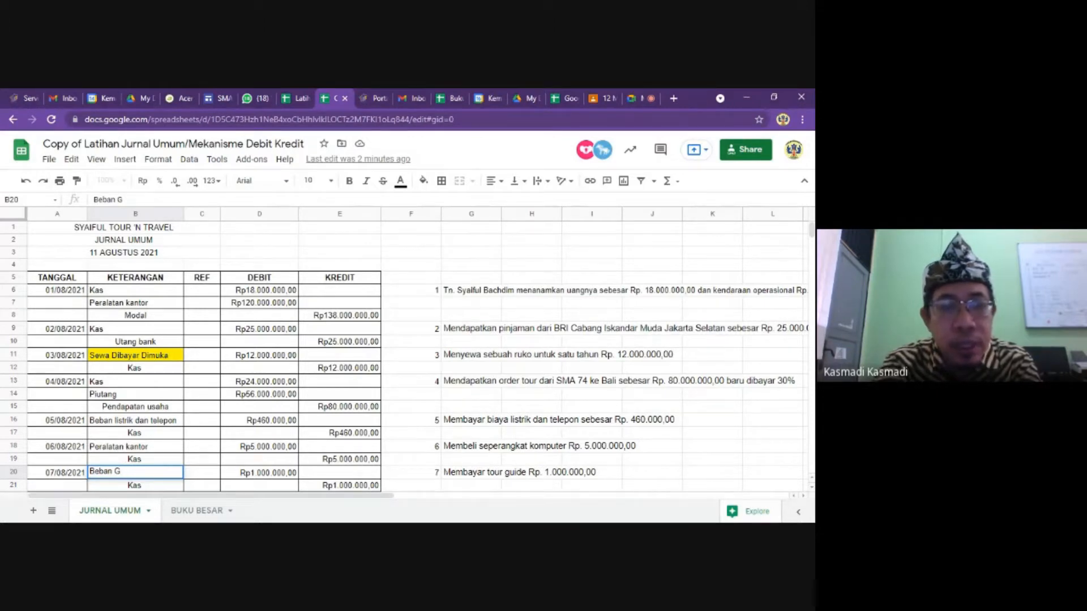
{"action": "type", "text": "aji"}
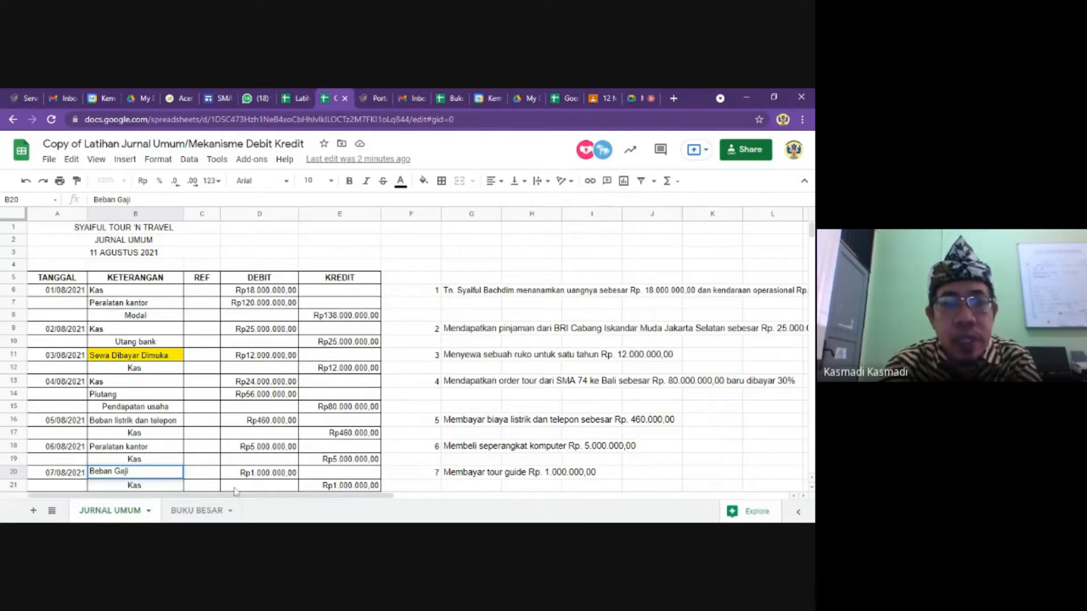
{"action": "left_click", "coordinate": [148, 481]}
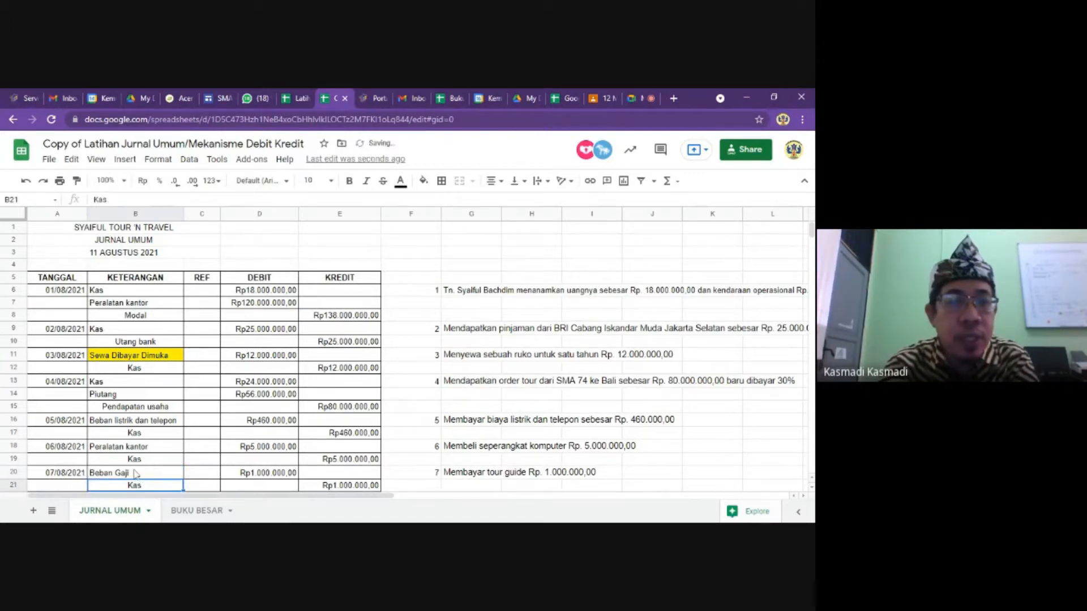
Highlight the "Beban Gaji" cell B20 with a yellow fill.
{"action": "left_click", "coordinate": [135, 474]}
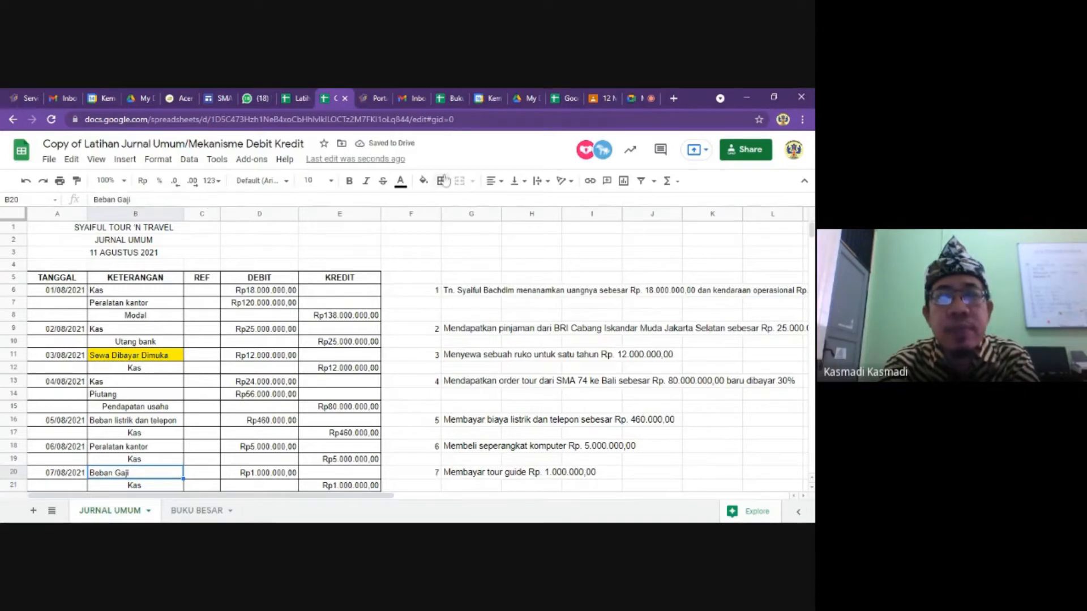
{"action": "left_click", "coordinate": [423, 180]}
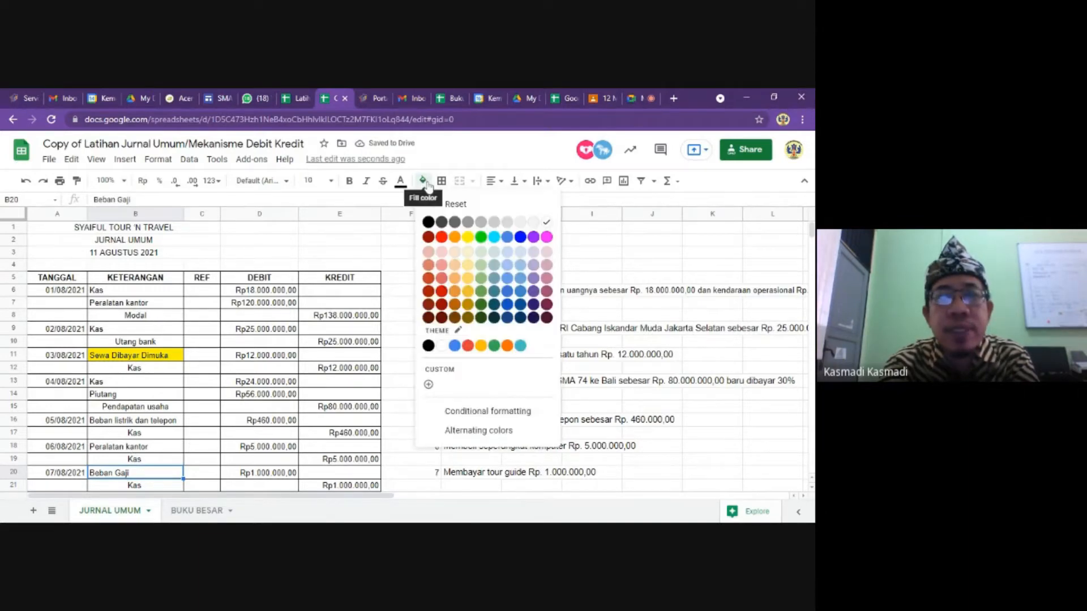
{"action": "left_click", "coordinate": [463, 238]}
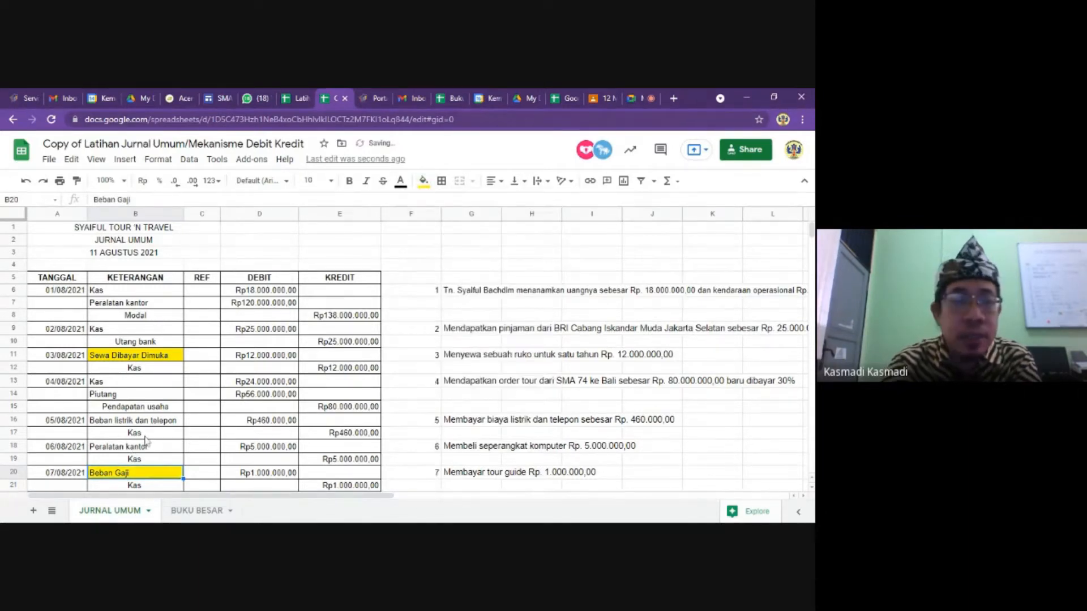
Shorten the 09/08/2021 debit account name in B24 to "Beban keamanan".
{"action": "key", "text": "Down"}
{"action": "key", "text": "Down"}
{"action": "key", "text": "Down"}
{"action": "key", "text": "Down"}
{"action": "key", "text": "Down"}
{"action": "key", "text": "Down"}
{"action": "key", "text": "Down"}
{"action": "key", "text": "Down"}
{"action": "key", "text": "Down"}
{"action": "key", "text": "Down"}
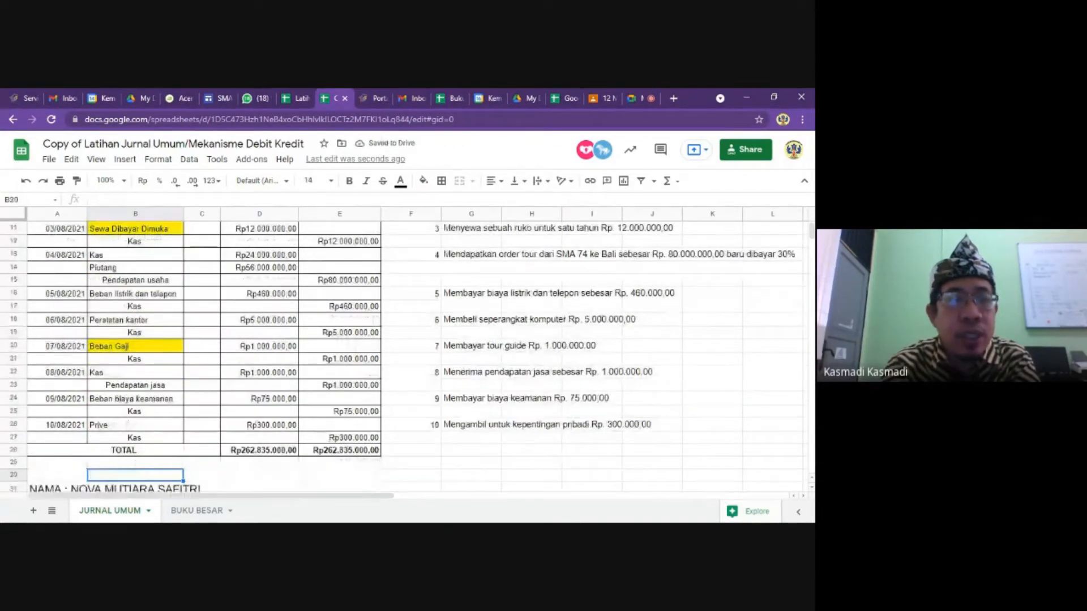
{"action": "left_click", "coordinate": [119, 374]}
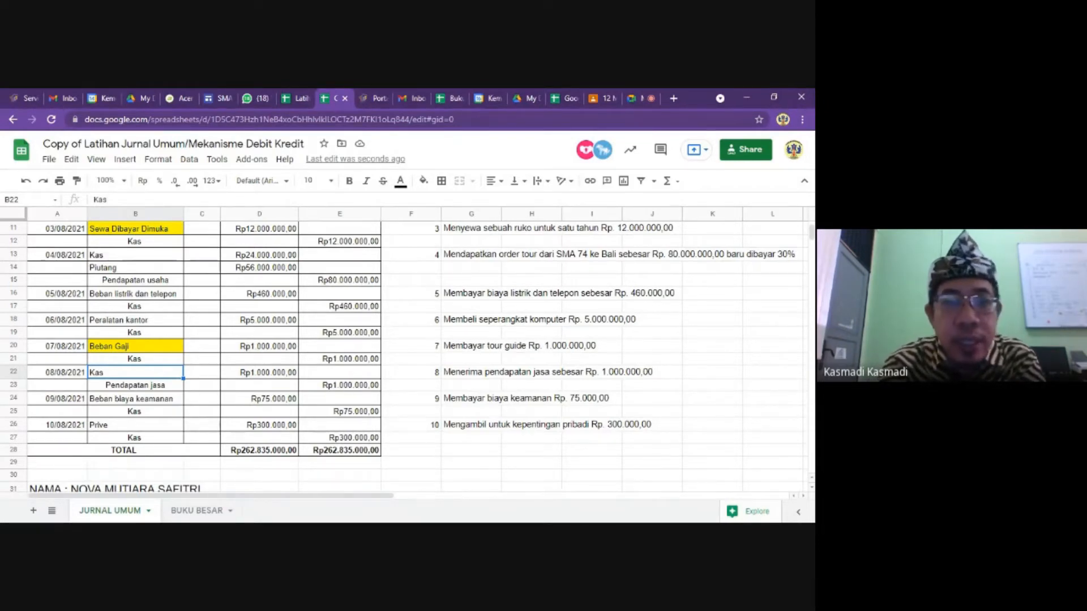
{"action": "left_click", "coordinate": [121, 400]}
{"action": "double_click", "coordinate": [120, 401]}
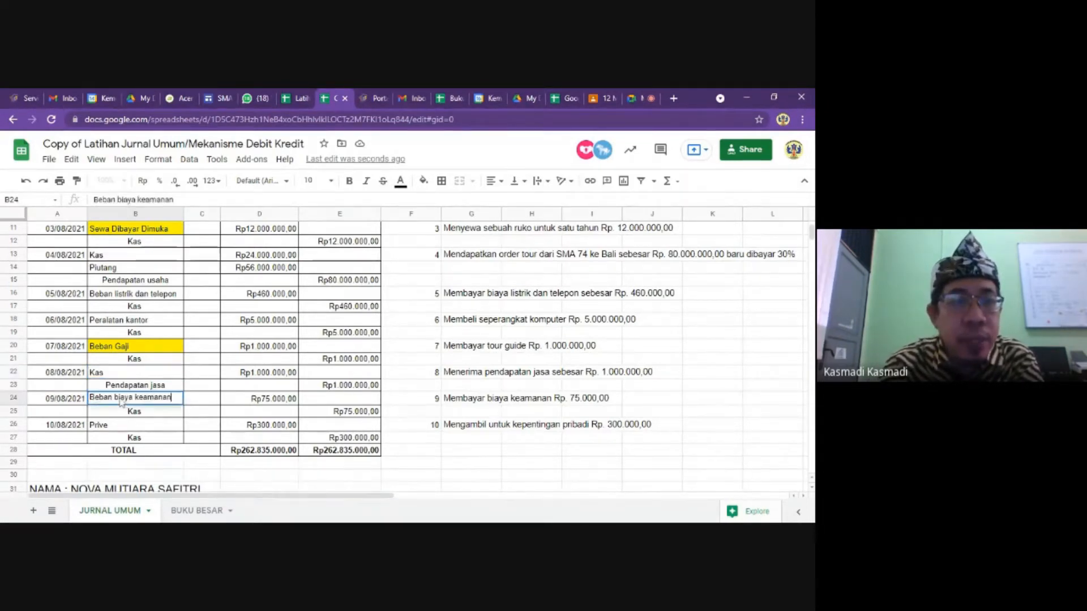
{"action": "key", "text": "Delete"}
{"action": "key", "text": "Delete"}
{"action": "key", "text": "Delete"}
{"action": "key", "text": "Delete"}
{"action": "key", "text": "Delete"}
{"action": "key", "text": "Delete"}
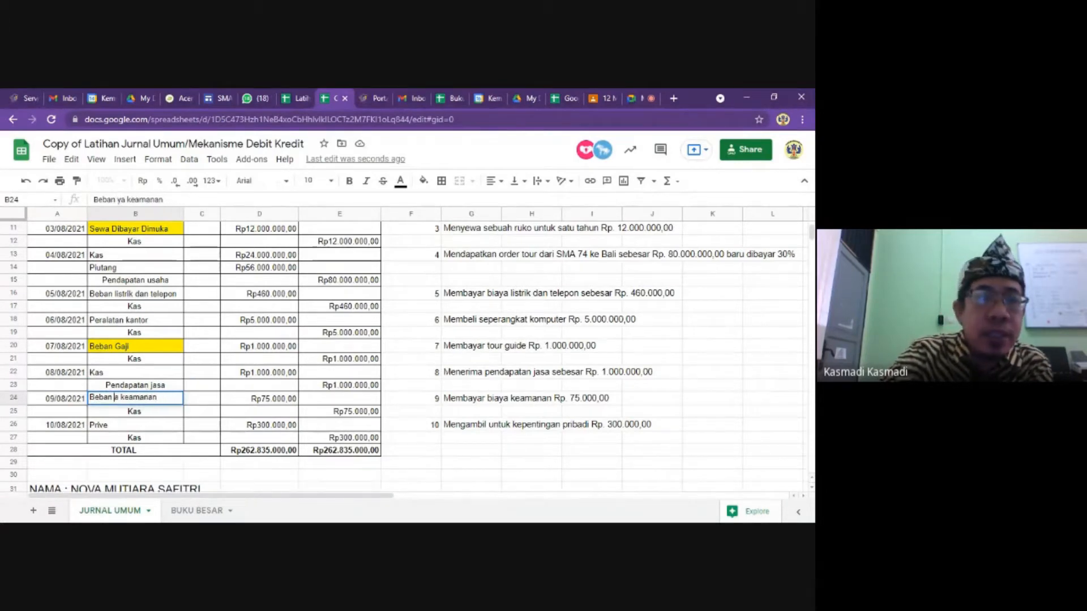
{"action": "left_click", "coordinate": [159, 421]}
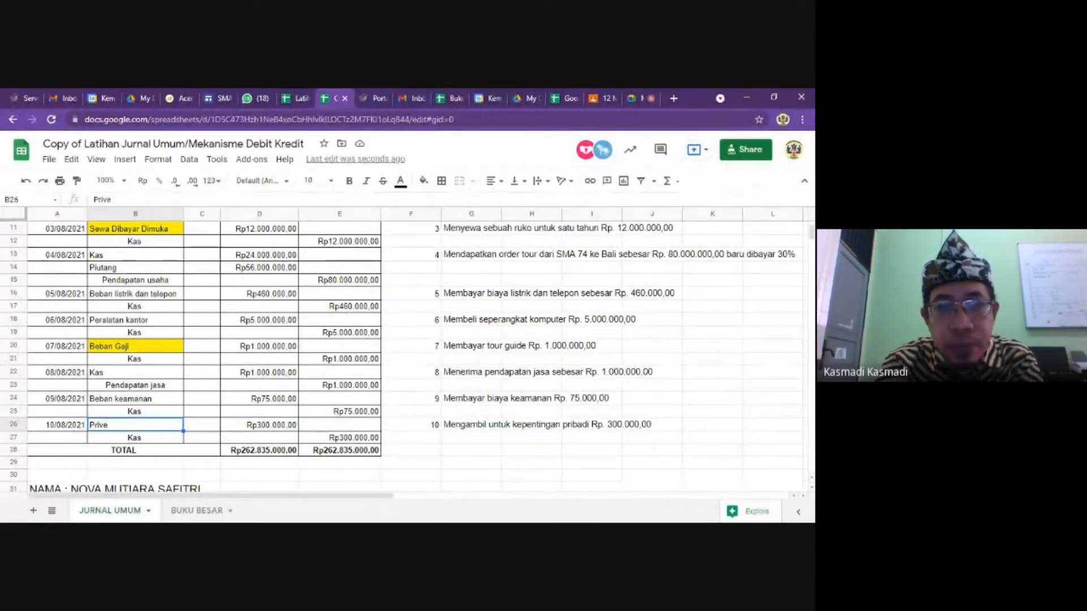
{"action": "left_click", "coordinate": [179, 438]}
{"action": "left_click", "coordinate": [143, 233]}
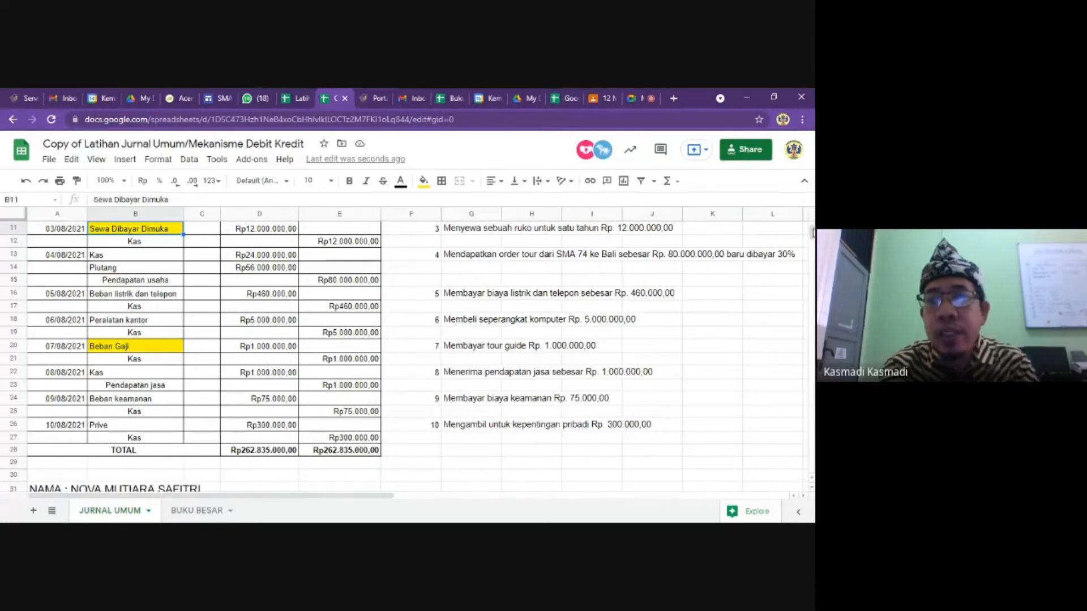
{"action": "scroll", "coordinate": [812, 233], "scroll_direction": "up", "scroll_amount": 1}
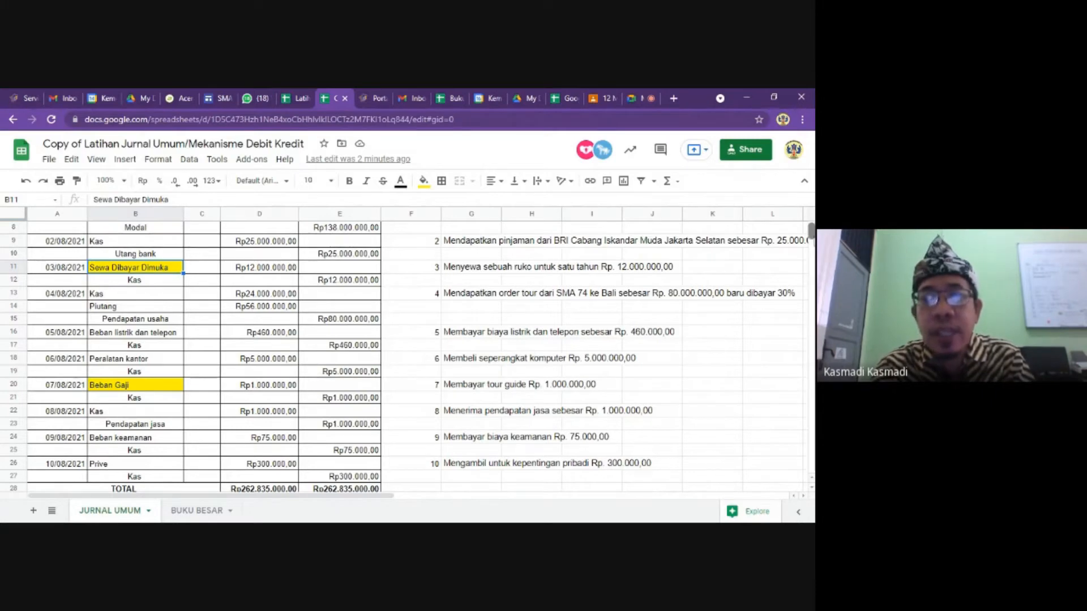
{"action": "scroll", "coordinate": [808, 226], "scroll_direction": "up", "scroll_amount": 2}
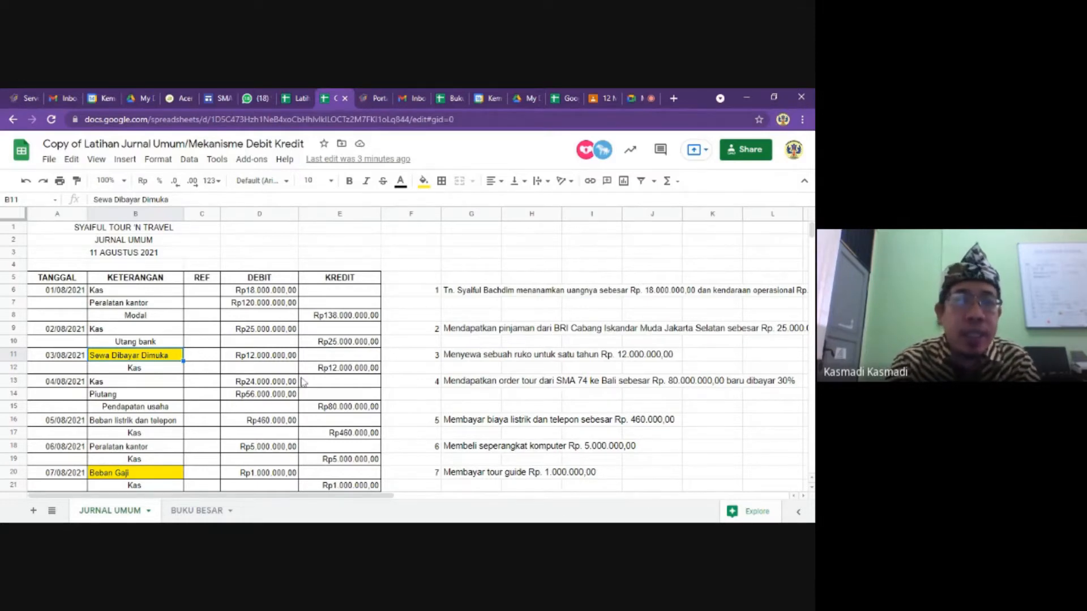
Open the BUKU BESAR sheet and go to its SYAIFUL TOUR N'TRAVEL title in A2.
{"action": "left_click", "coordinate": [150, 292]}
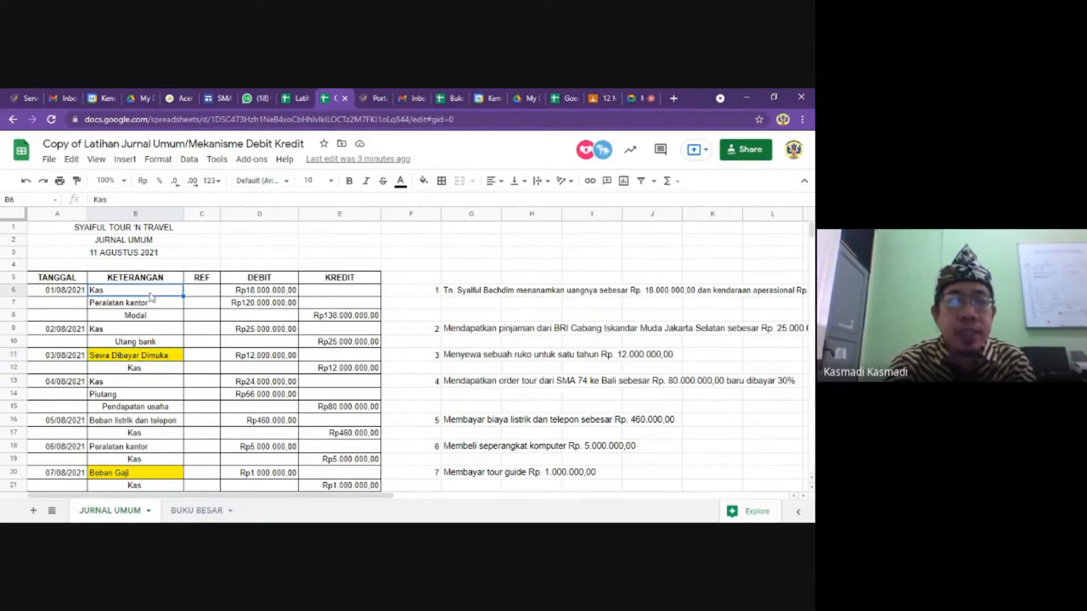
{"action": "left_click", "coordinate": [200, 511]}
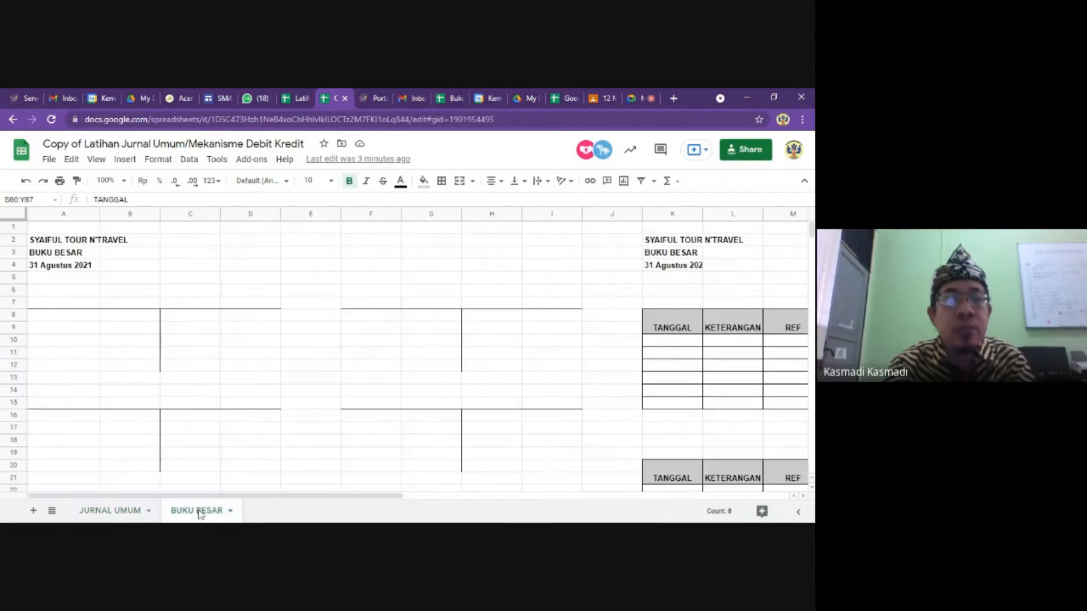
{"action": "left_click", "coordinate": [78, 243]}
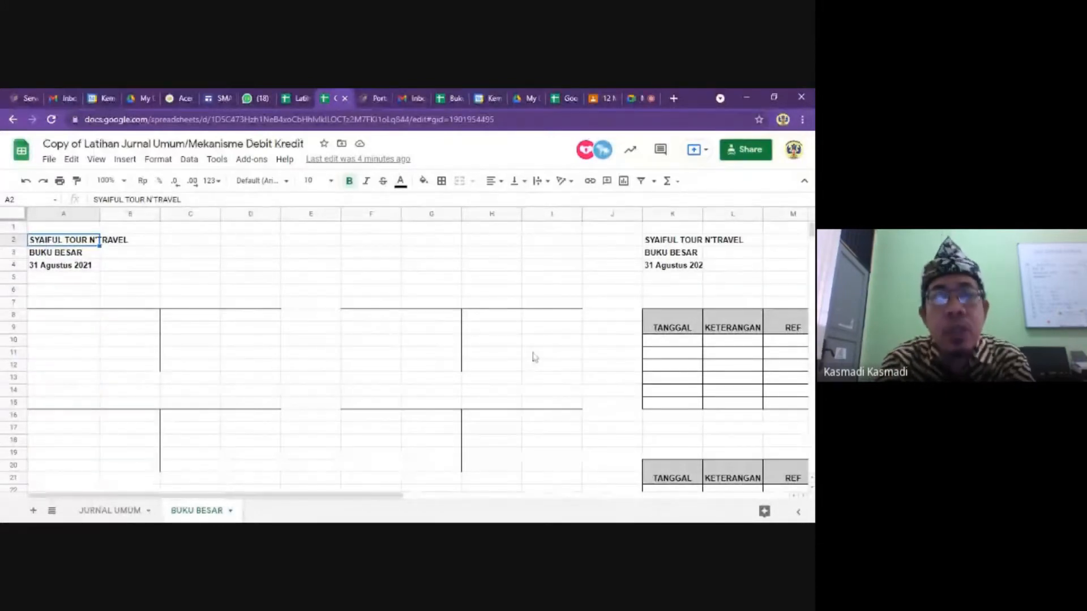
Examine the column headings of the first ledger table, from TANGGAL through the DEBIT and KREDIT columns under SALDO.
{"action": "left_click", "coordinate": [666, 328]}
{"action": "key", "text": "Right"}
{"action": "key", "text": "Right"}
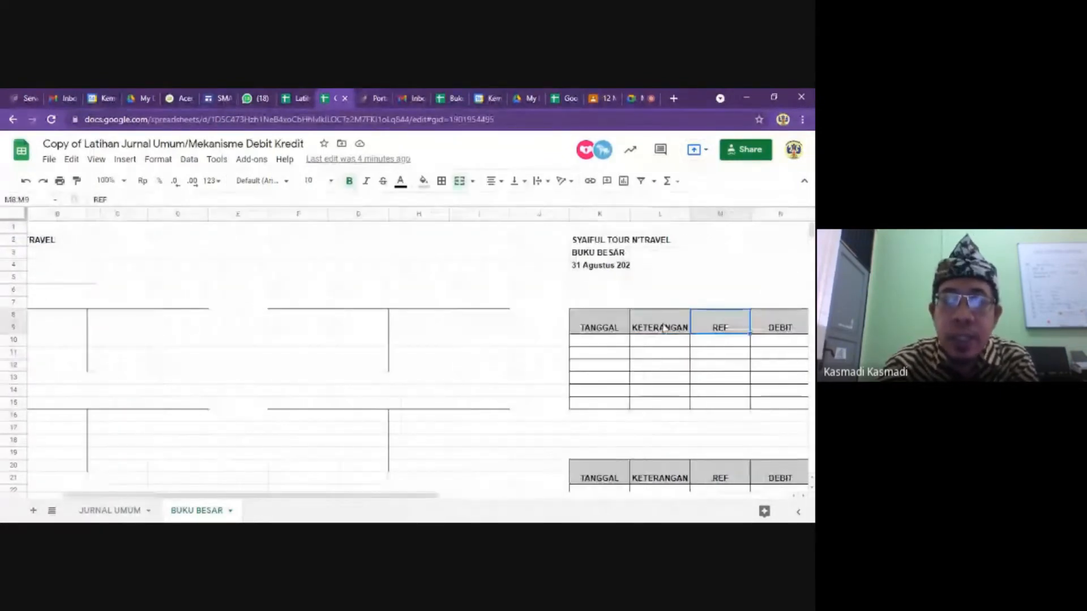
{"action": "key", "text": "Right"}
{"action": "key", "text": "Right"}
{"action": "key", "text": "Right"}
{"action": "key", "text": "Right"}
{"action": "key", "text": "Right"}
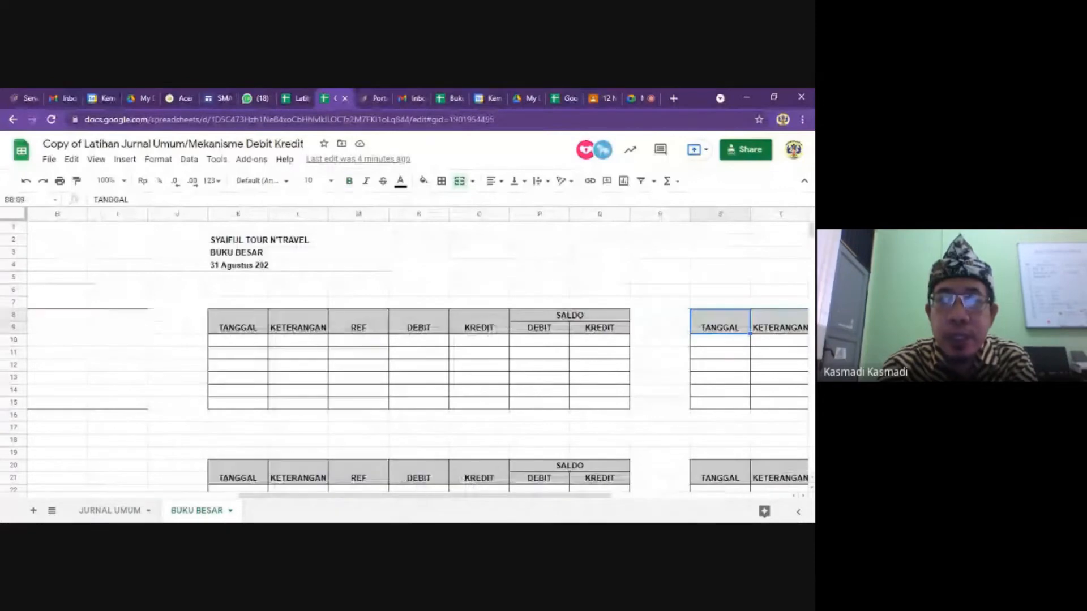
{"action": "key", "text": "Left"}
{"action": "key", "text": "Left"}
{"action": "key", "text": "Left"}
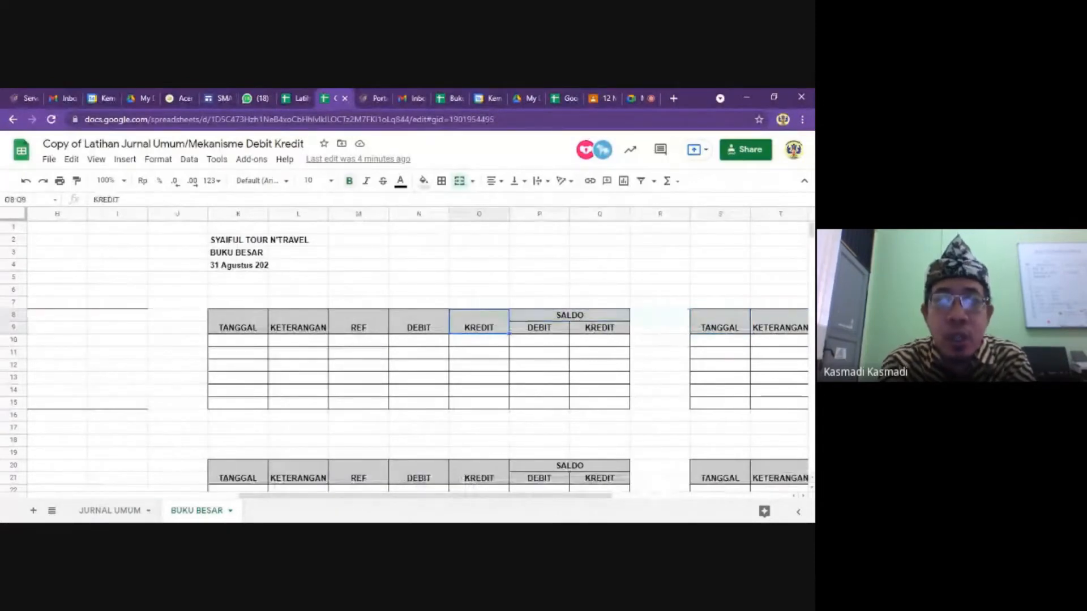
{"action": "key", "text": "Left"}
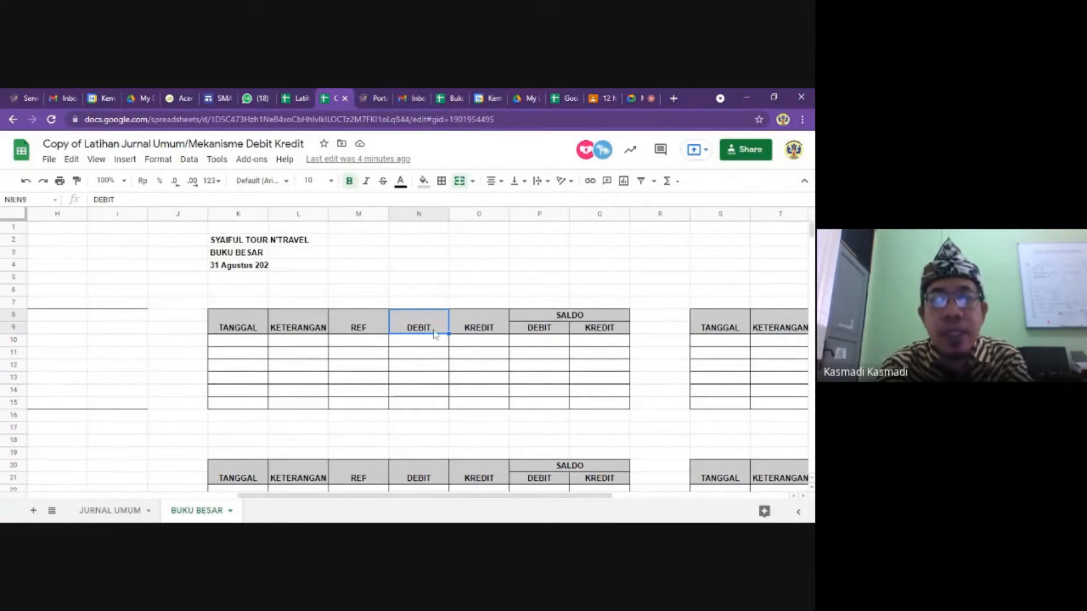
{"action": "left_click", "coordinate": [471, 330]}
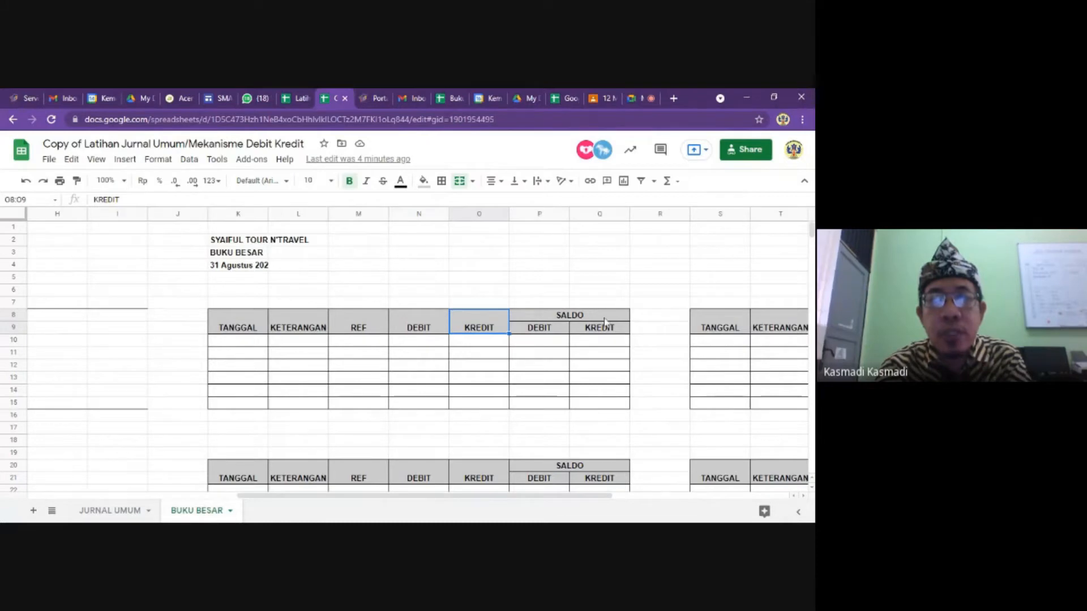
{"action": "left_click", "coordinate": [542, 331]}
{"action": "left_click", "coordinate": [601, 327]}
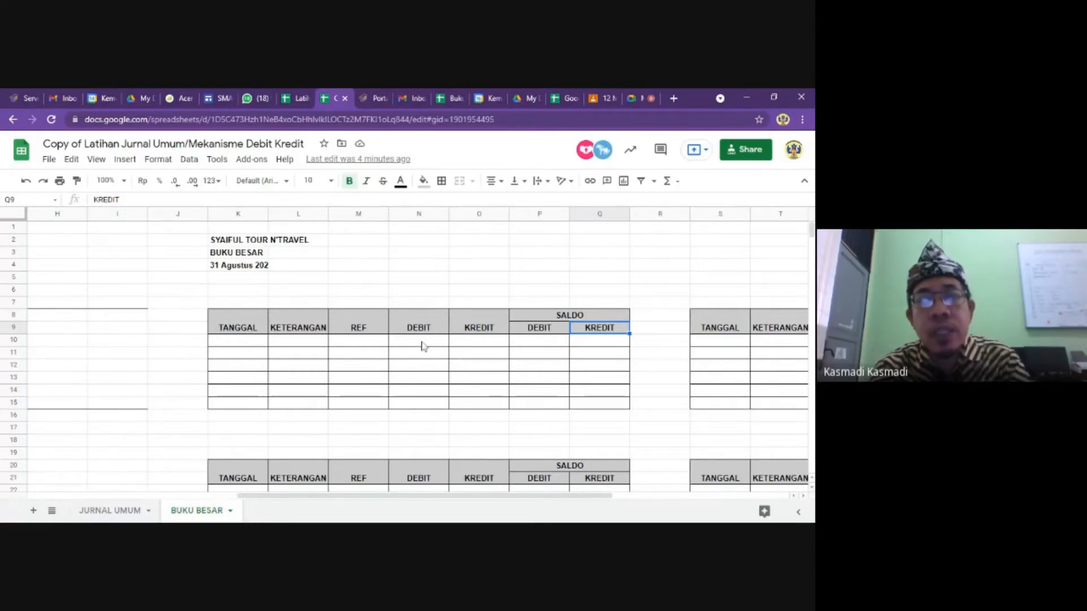
Narrow column M, which holds the REF heading of the ledger tables.
{"action": "left_click_drag", "start_coordinate": [388, 214], "coordinate": [365, 214]}
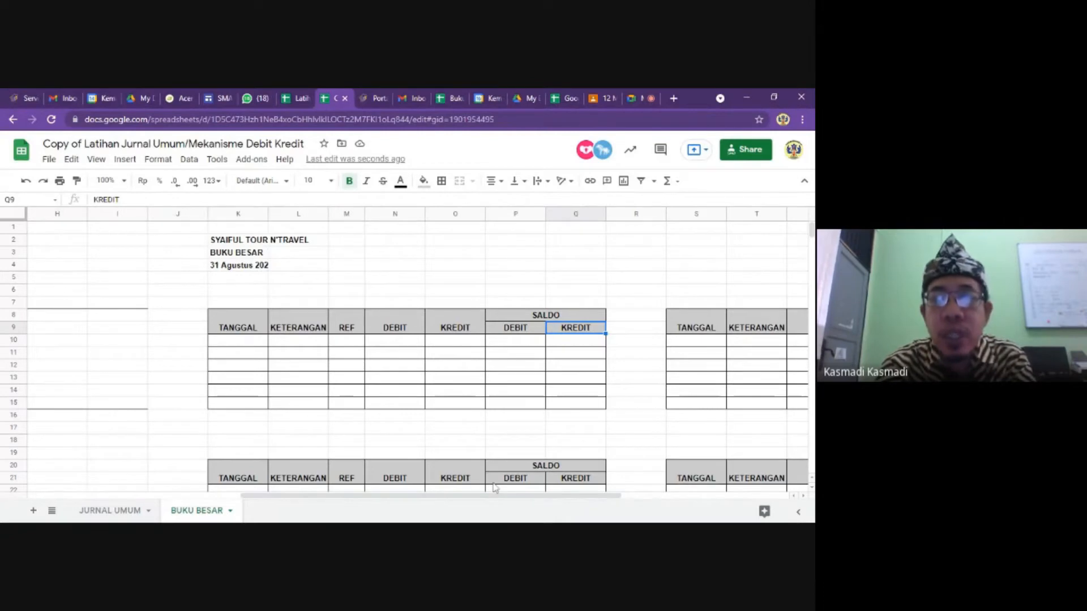
Enter the label "NAMA AKUN :" in A7 above the first T-account.
{"action": "left_click", "coordinate": [234, 328]}
{"action": "key", "text": "Left"}
{"action": "key", "text": "Left"}
{"action": "key", "text": "Left"}
{"action": "key", "text": "Left"}
{"action": "key", "text": "Left"}
{"action": "key", "text": "Left"}
{"action": "key", "text": "Left"}
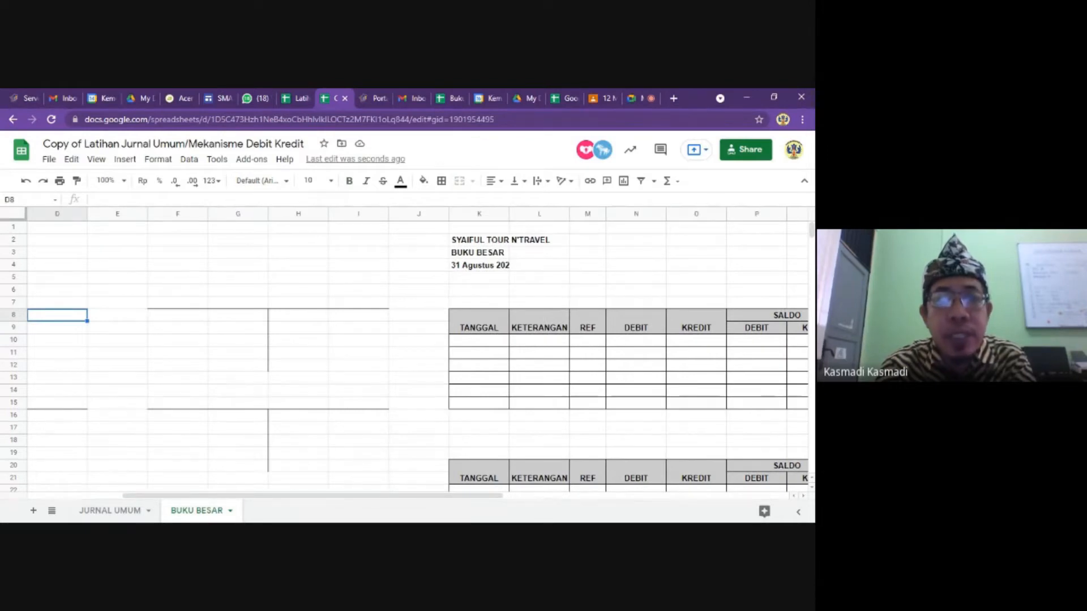
{"action": "key", "text": "Left"}
{"action": "key", "text": "Left"}
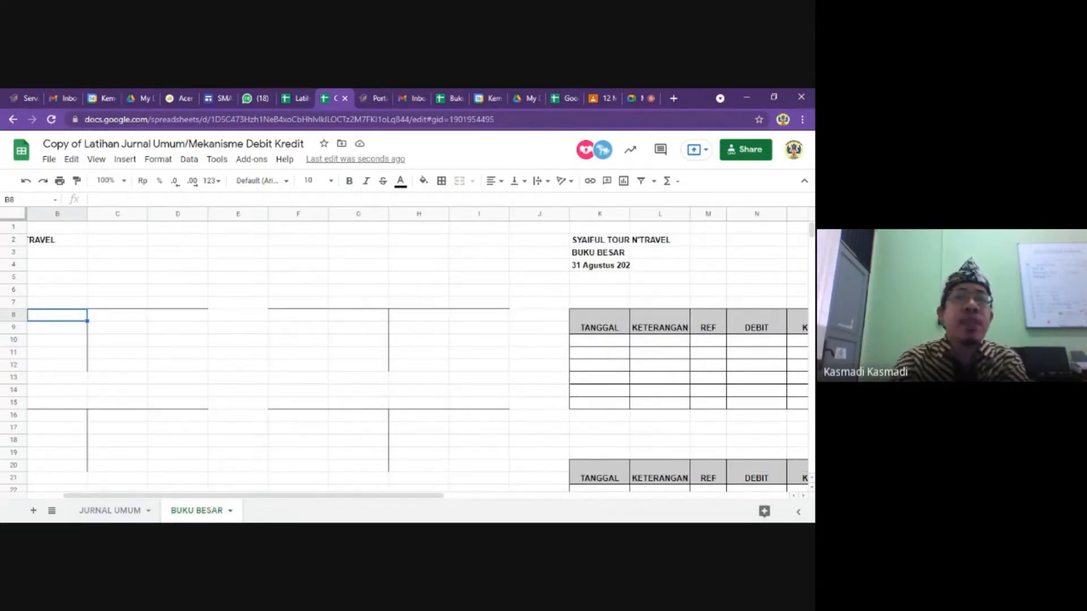
{"action": "key", "text": "Left"}
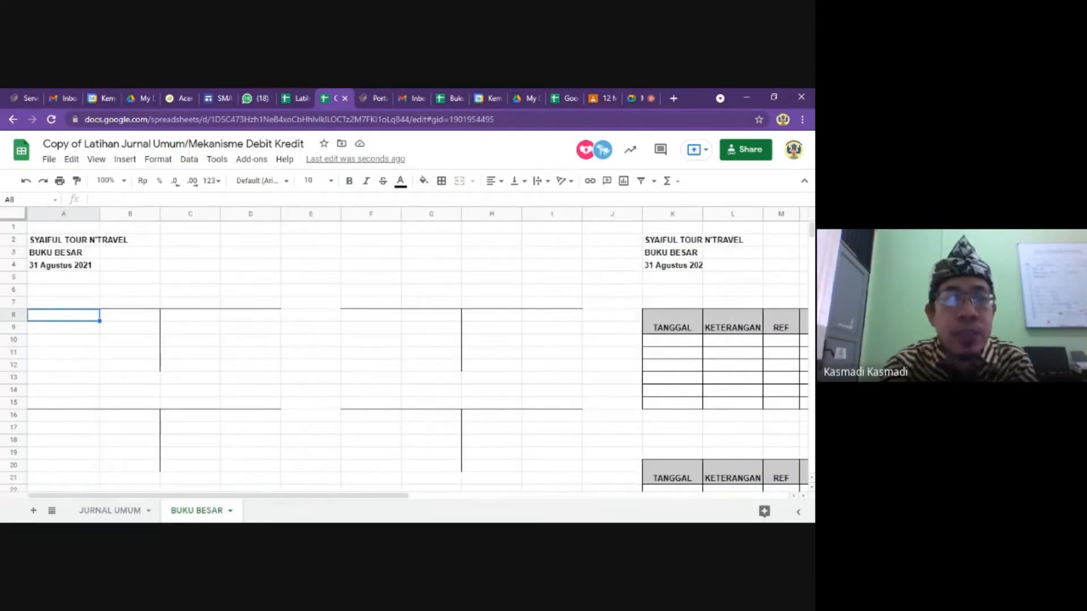
{"action": "left_click", "coordinate": [59, 306]}
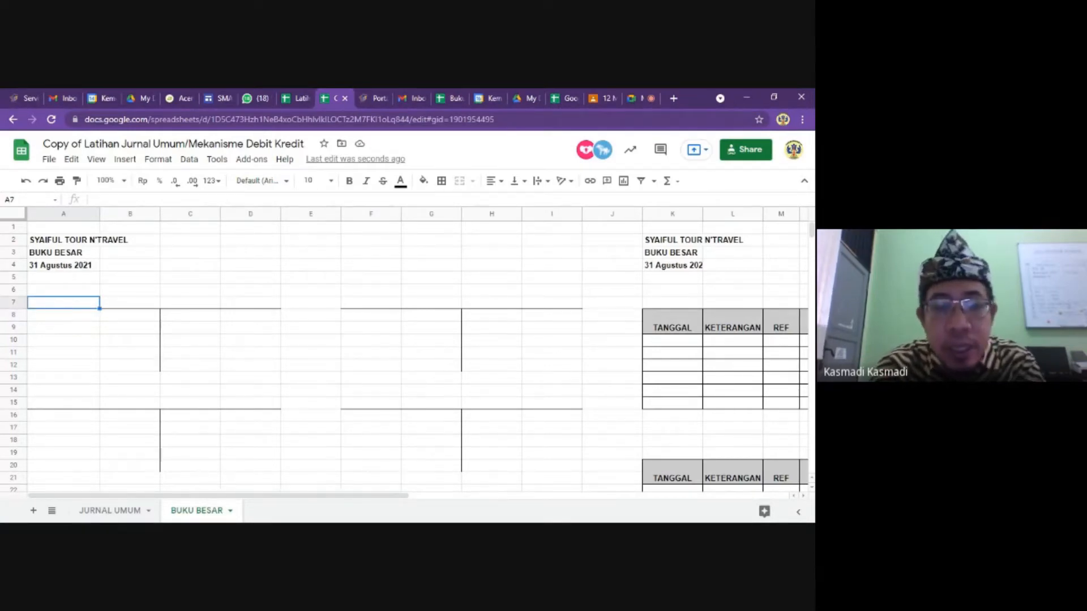
{"action": "type", "text": "NAM"}
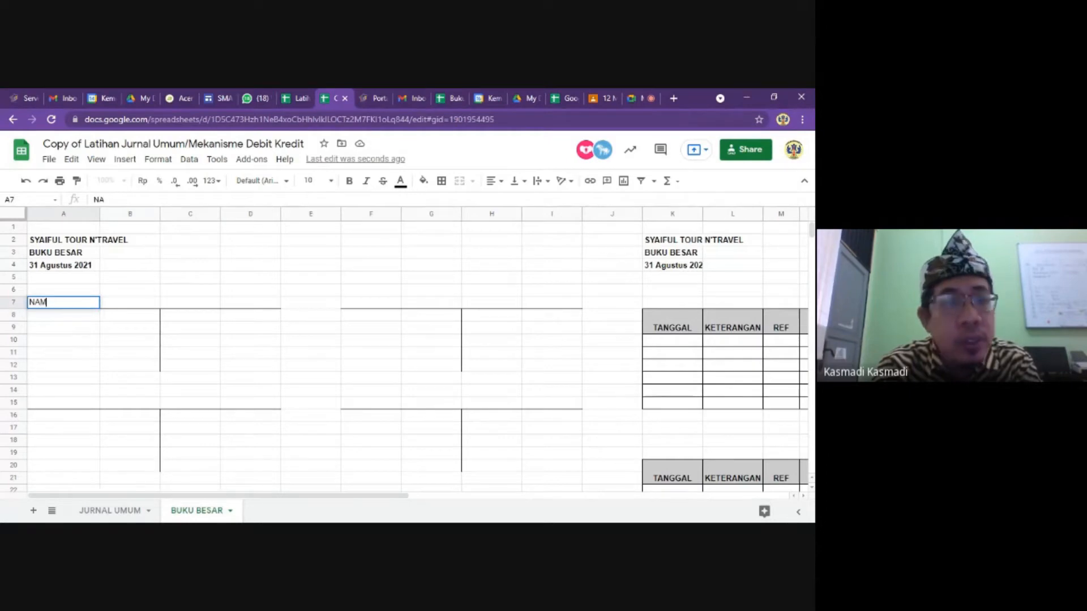
{"action": "type", "text": "A AKU"}
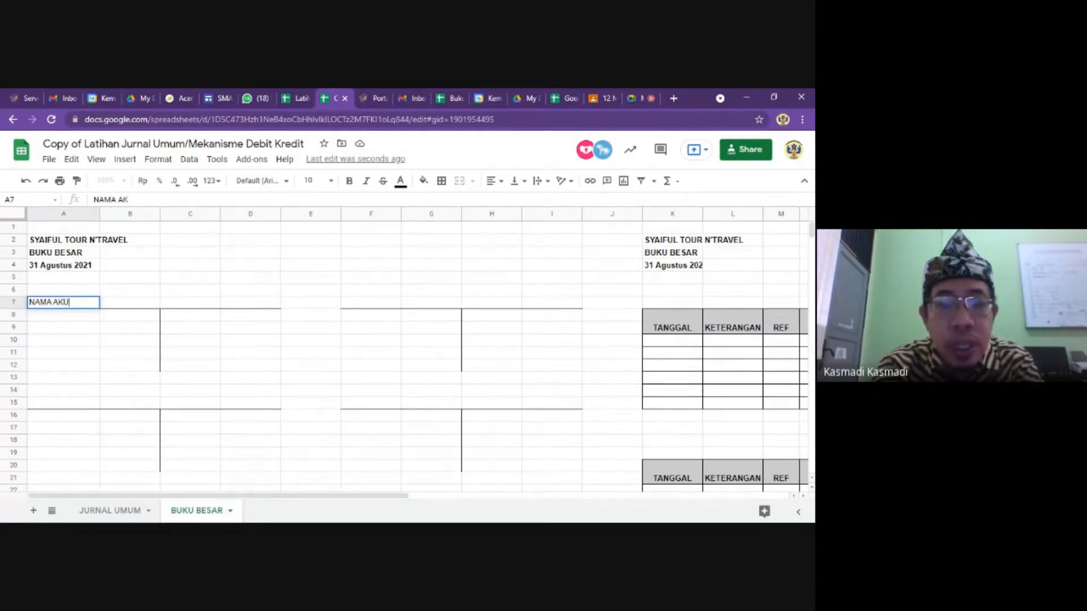
{"action": "type", "text": "N :"}
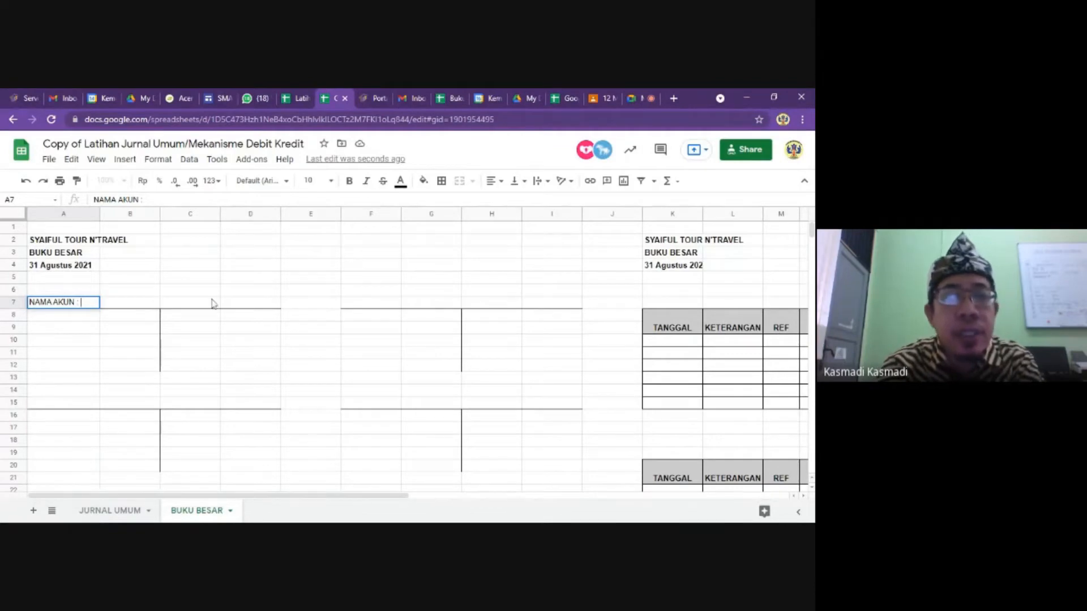
Enter the label "NO :" in D7 above the first T-account.
{"action": "left_click", "coordinate": [232, 306]}
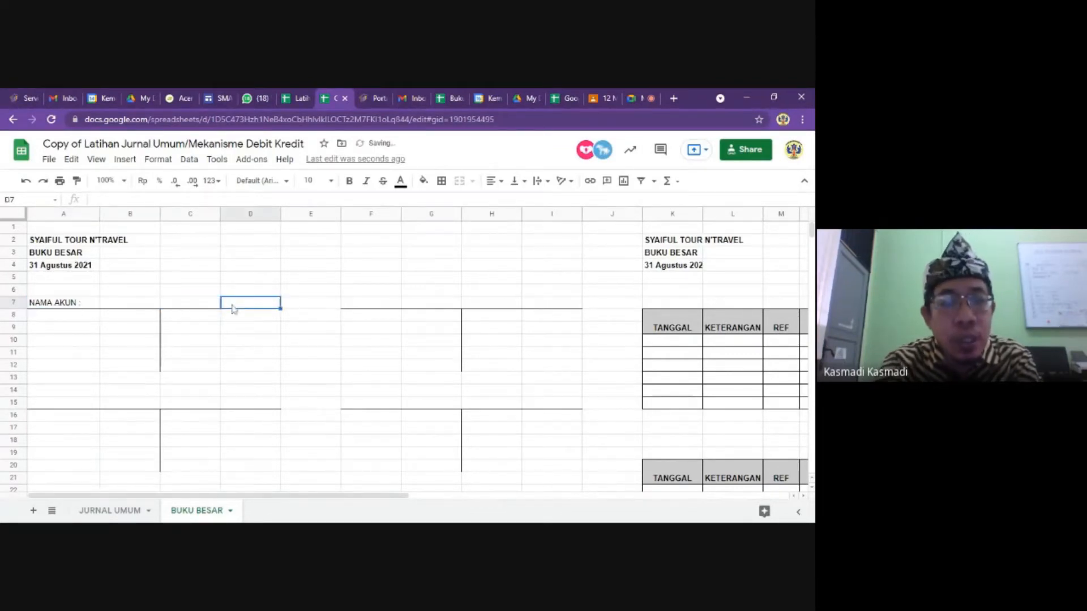
{"action": "type", "text": "nO"}
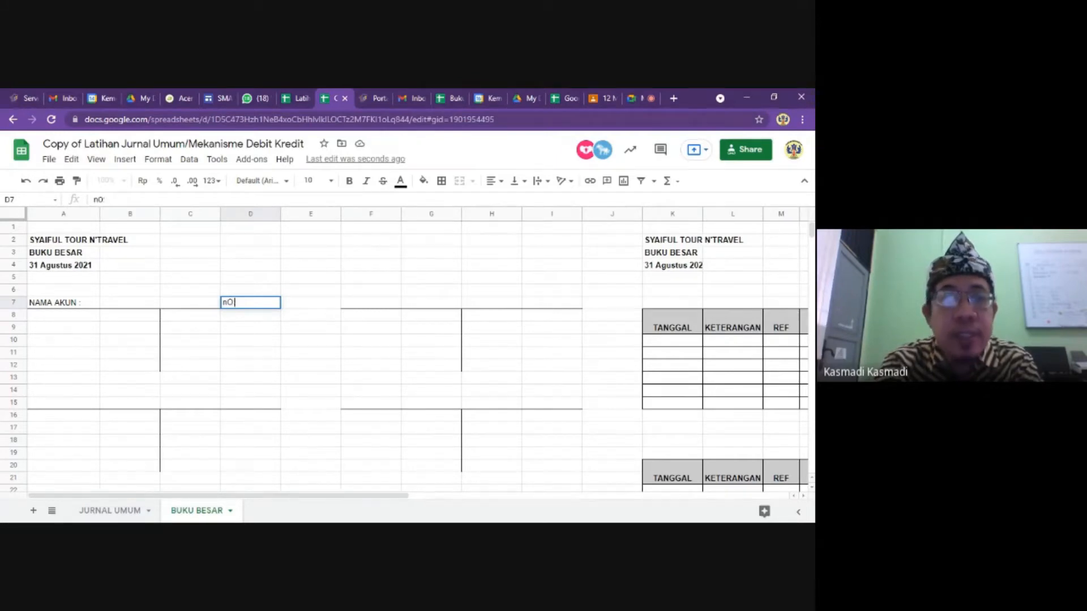
{"action": "key", "text": "BackSpace"}
{"action": "key", "text": "BackSpace"}
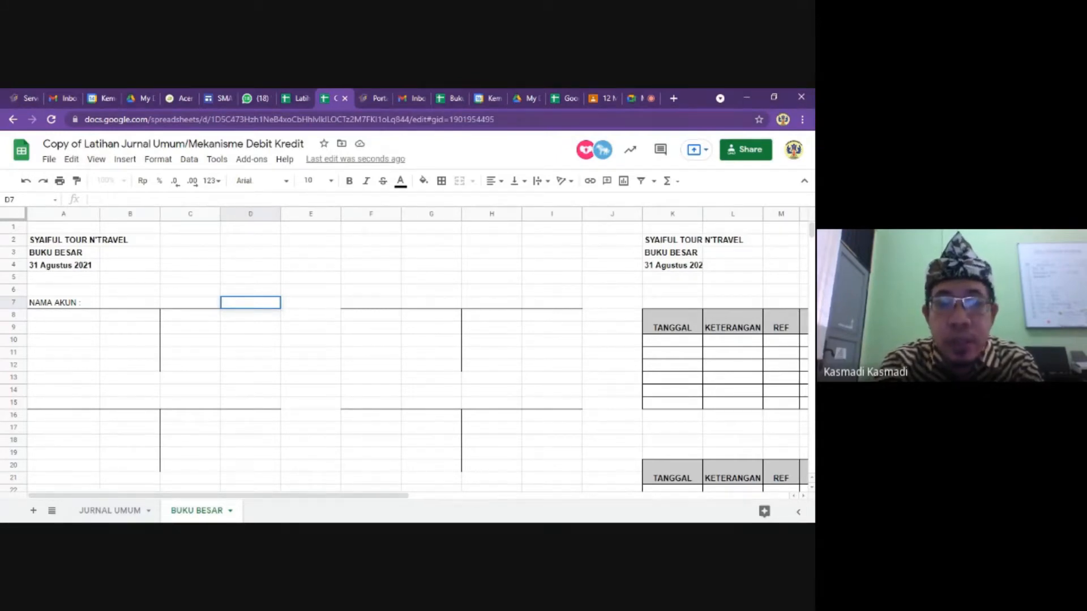
{"action": "type", "text": "NO :"}
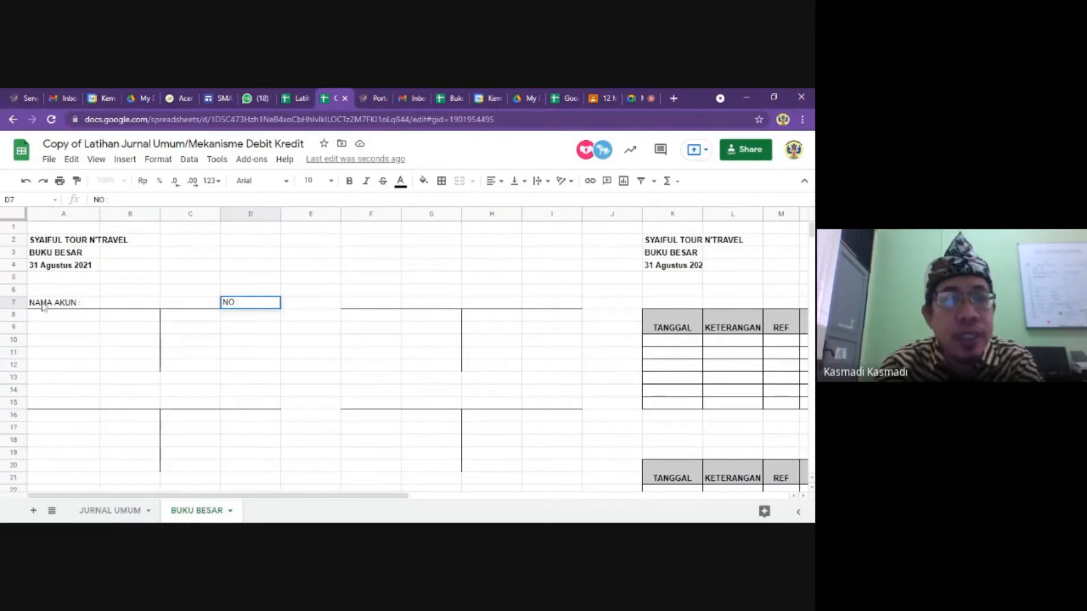
Complete the first T-account's labels with the account name KAS in A7 and the number 1 in D7.
{"action": "left_click", "coordinate": [43, 304]}
{"action": "key", "text": "Return"}
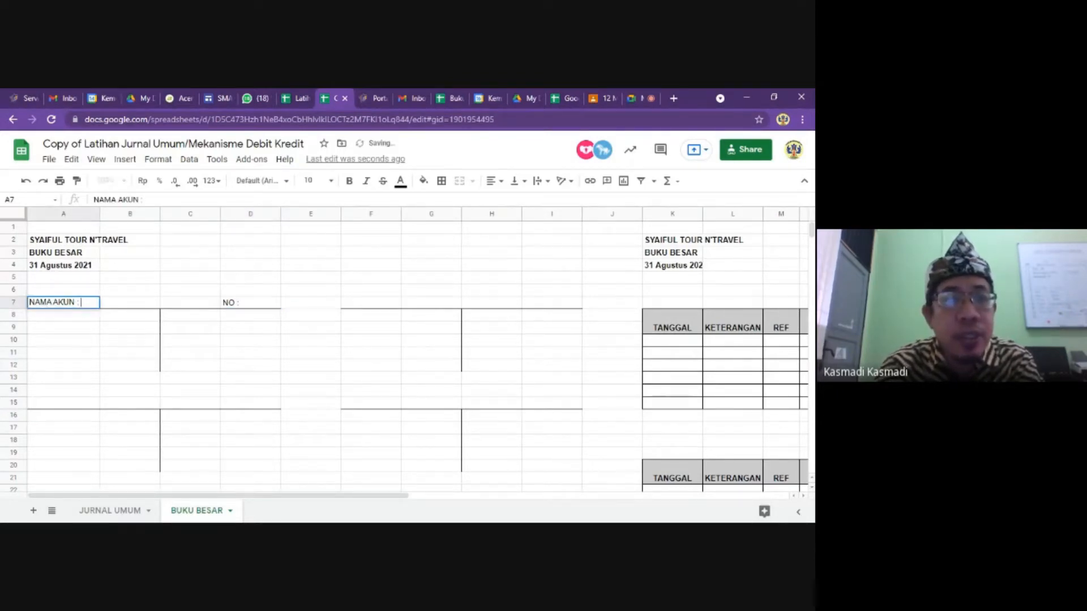
{"action": "type", "text": "KAS"}
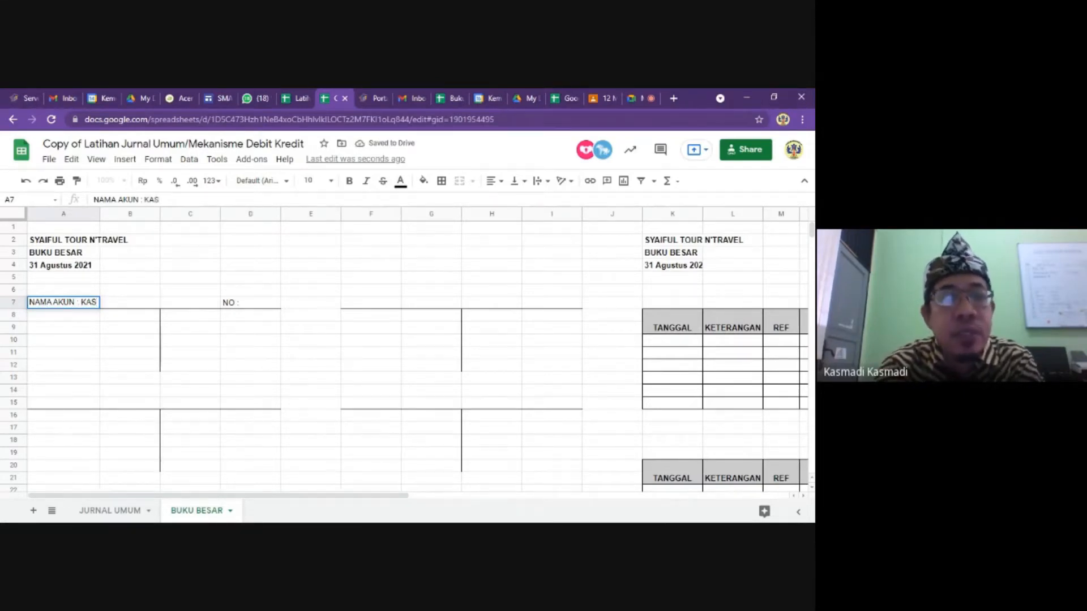
{"action": "left_click", "coordinate": [245, 304]}
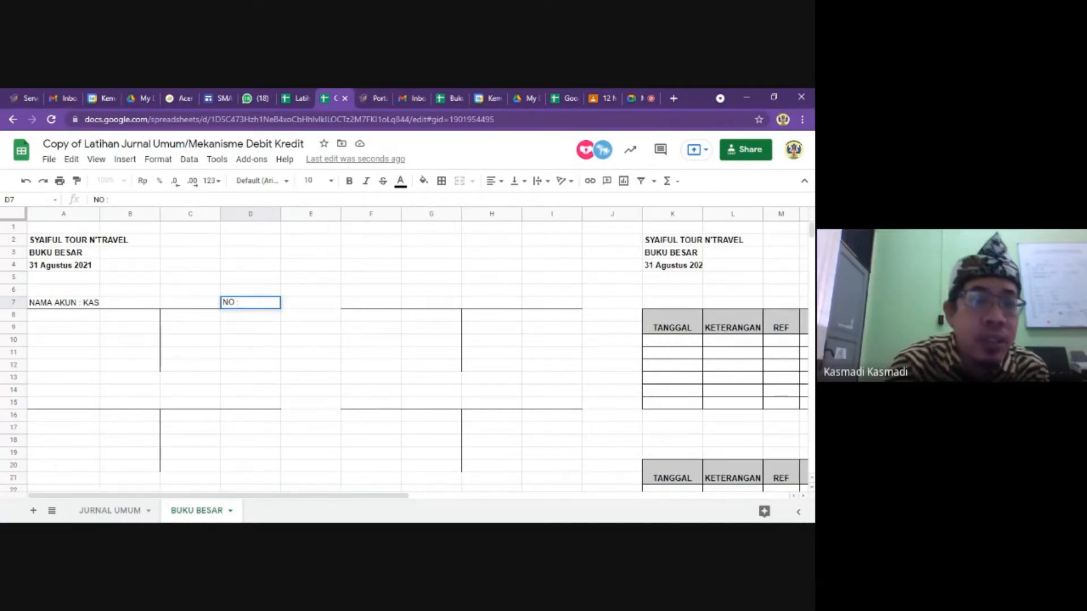
{"action": "type", "text": "1"}
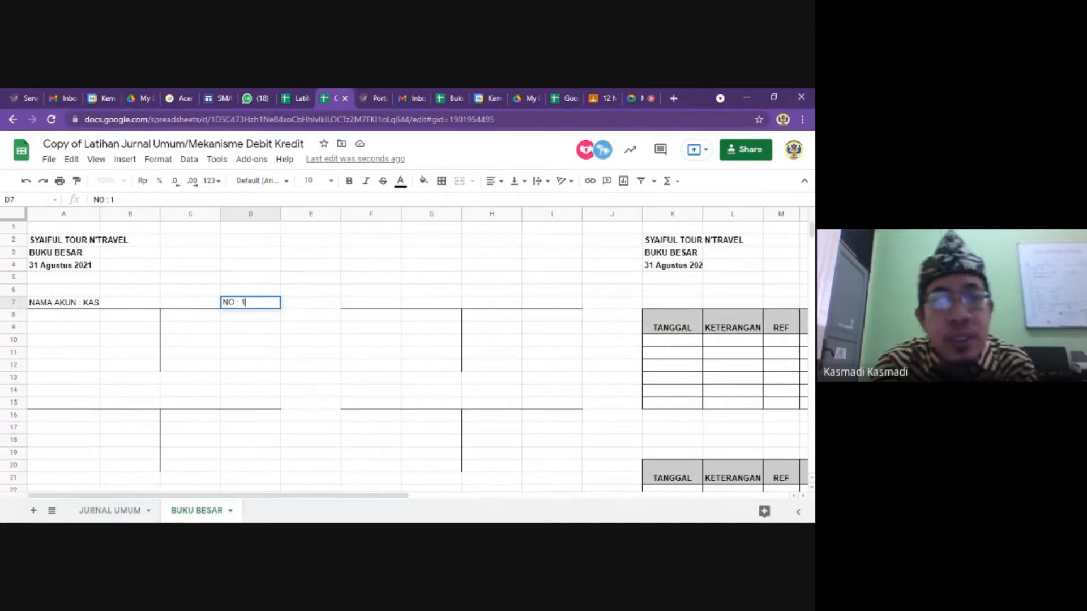
{"action": "left_click", "coordinate": [147, 373]}
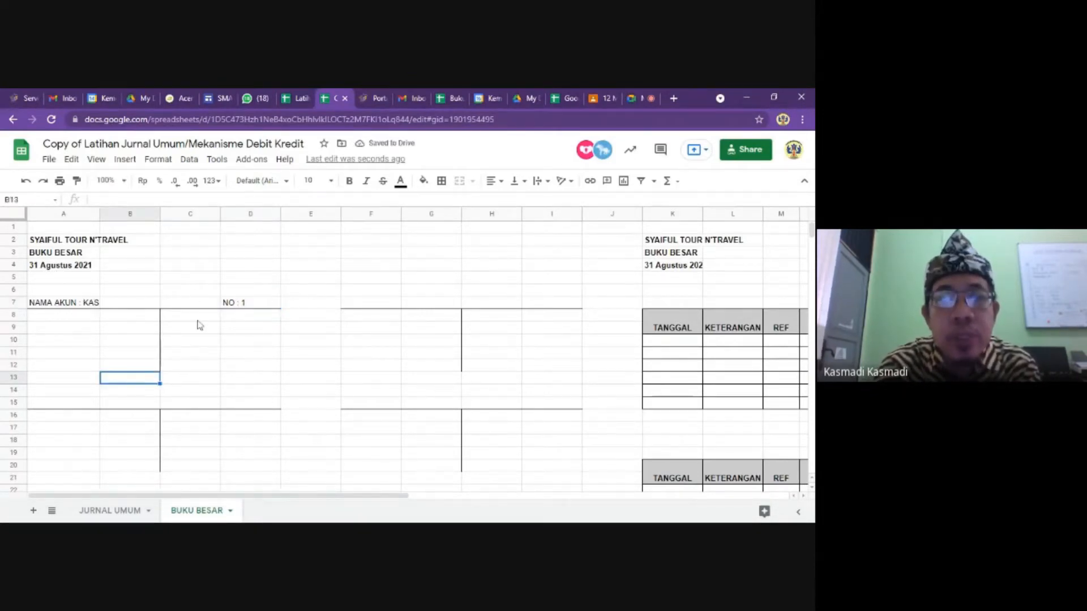
Enter "NAMA AKUN : KAS" in K7 above the first ledger table with the TANGGAL column.
{"action": "left_click", "coordinate": [687, 303]}
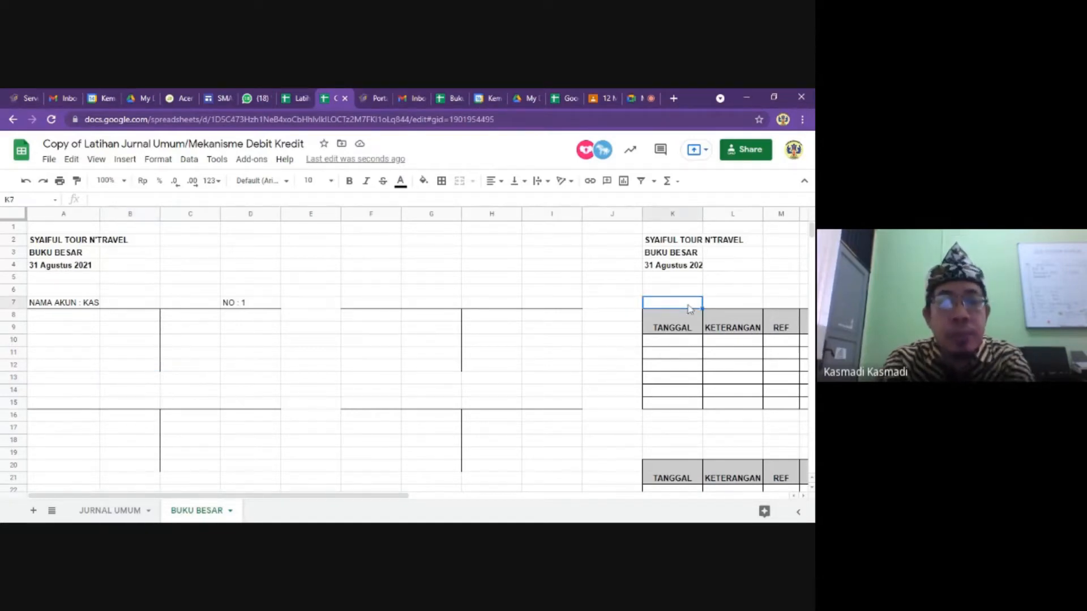
{"action": "type", "text": "NAMA A"}
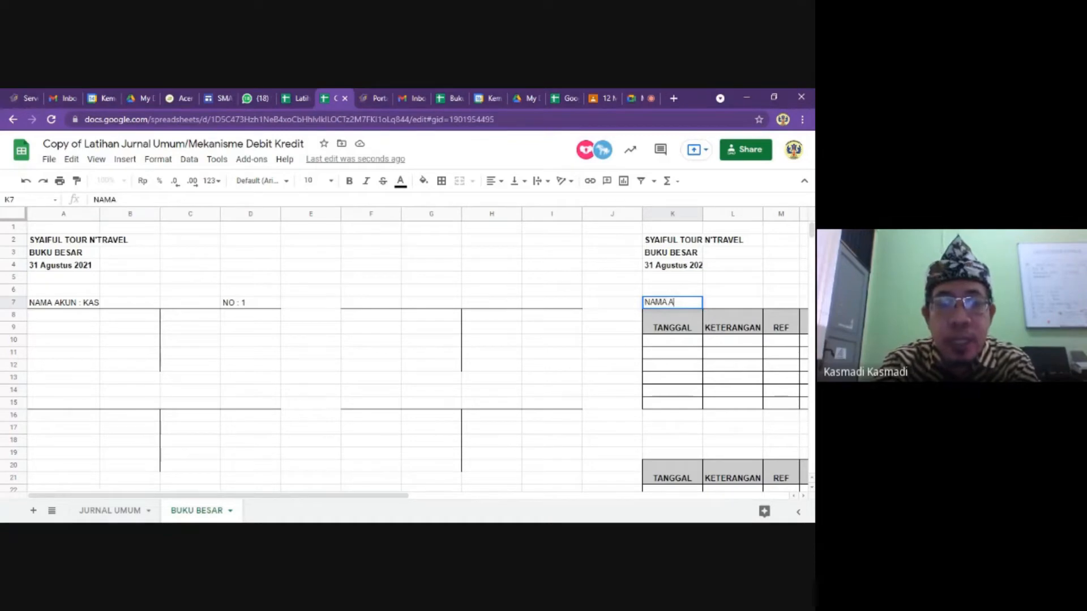
{"action": "type", "text": "KUN"}
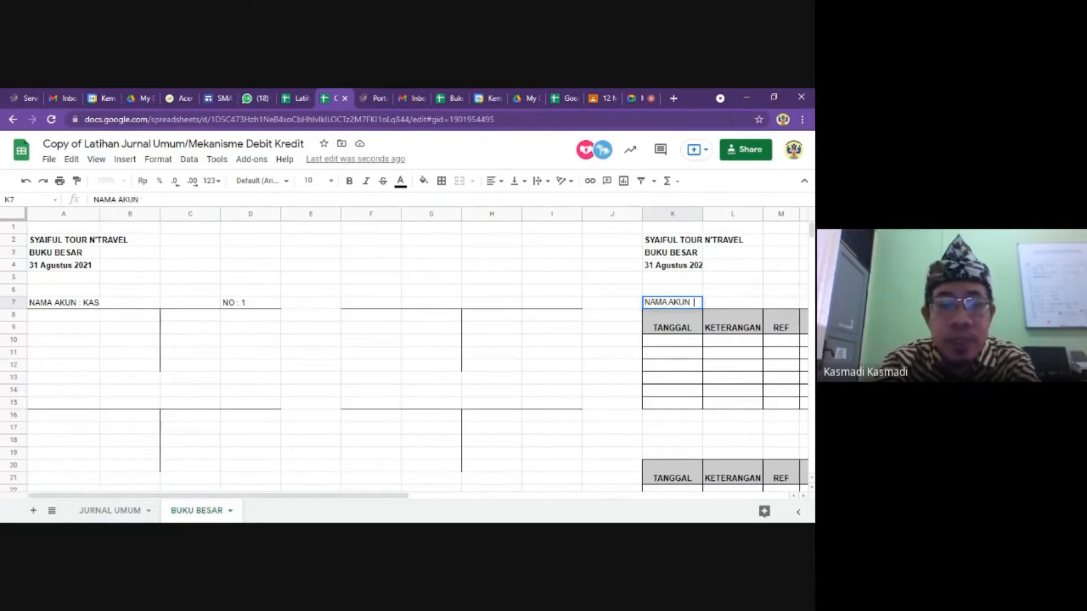
{"action": "type", "text": " : KAS"}
Enter "NO : 1" in Q7 above the KREDIT balance column of the first ledger table.
{"action": "key", "text": "Right"}
{"action": "key", "text": "Right"}
{"action": "key", "text": "Right"}
{"action": "key", "text": "Right"}
{"action": "key", "text": "Right"}
{"action": "key", "text": "Right"}
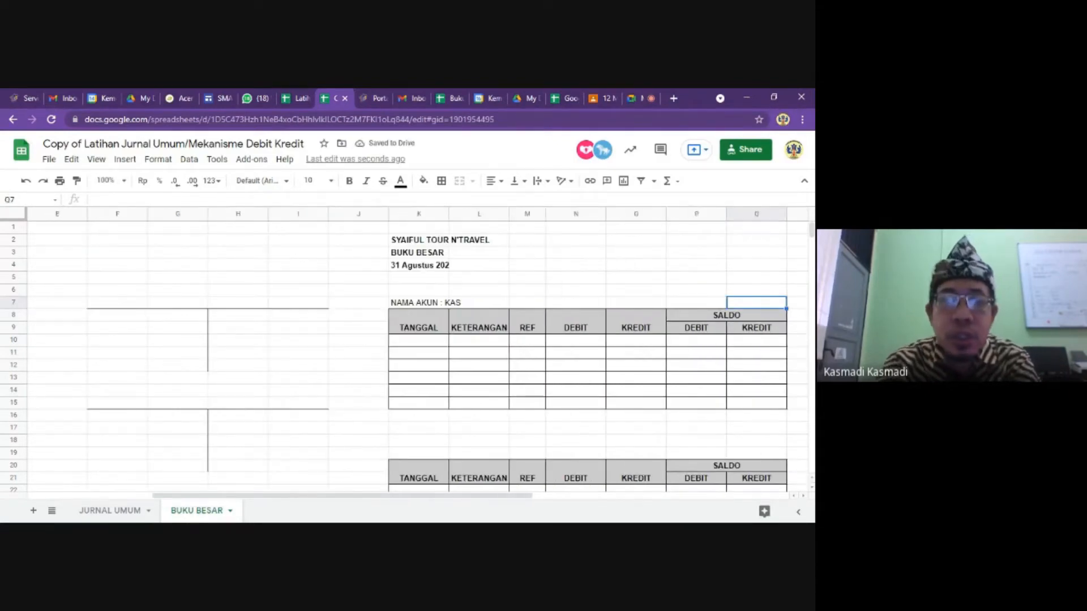
{"action": "type", "text": "n"}
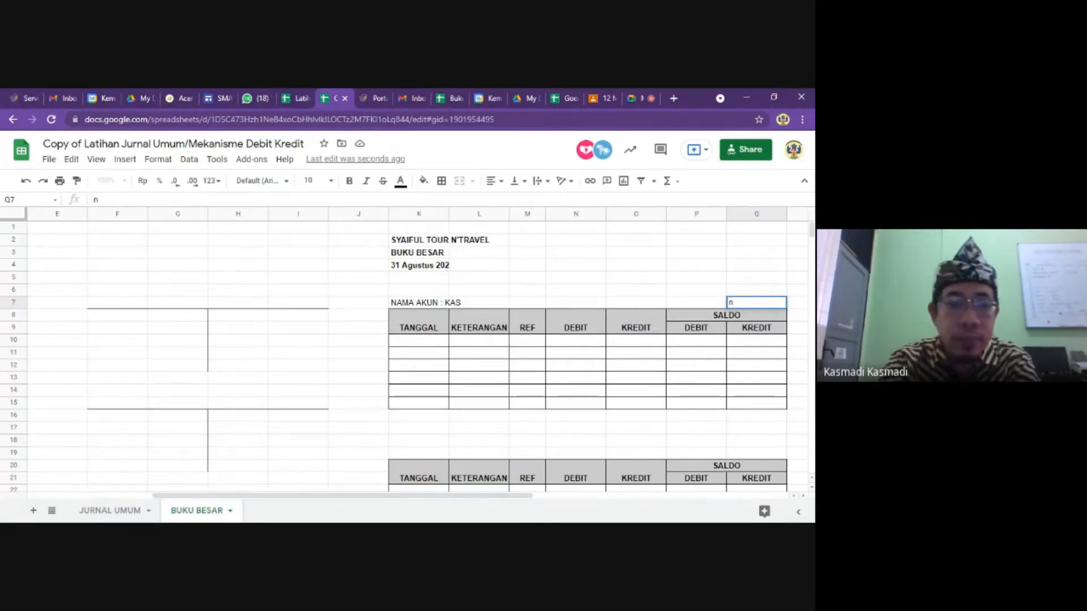
{"action": "type", "text": "O"}
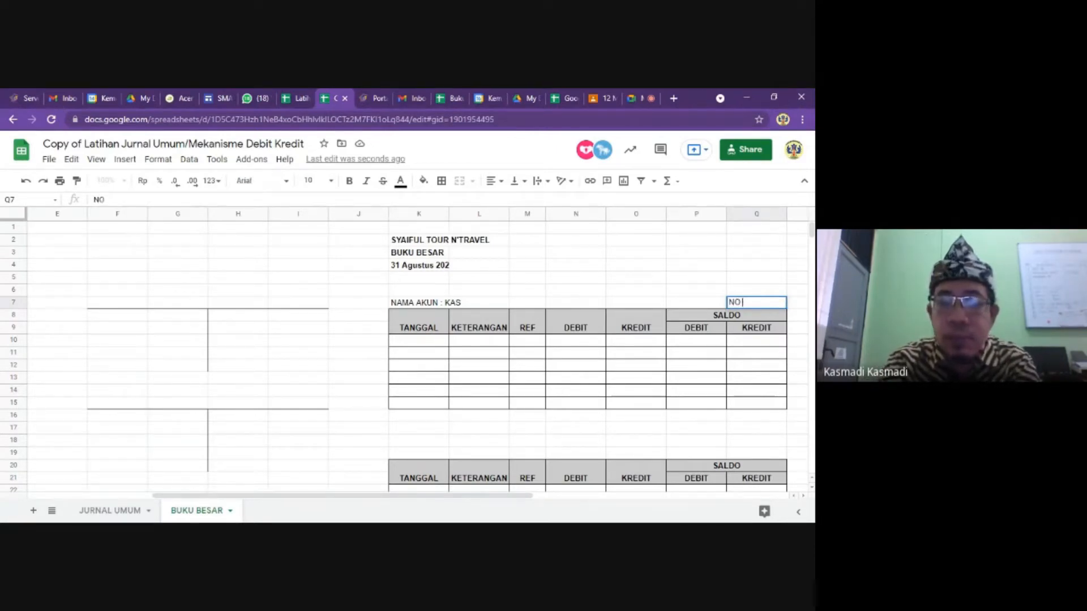
{"action": "type", "text": " : 1"}
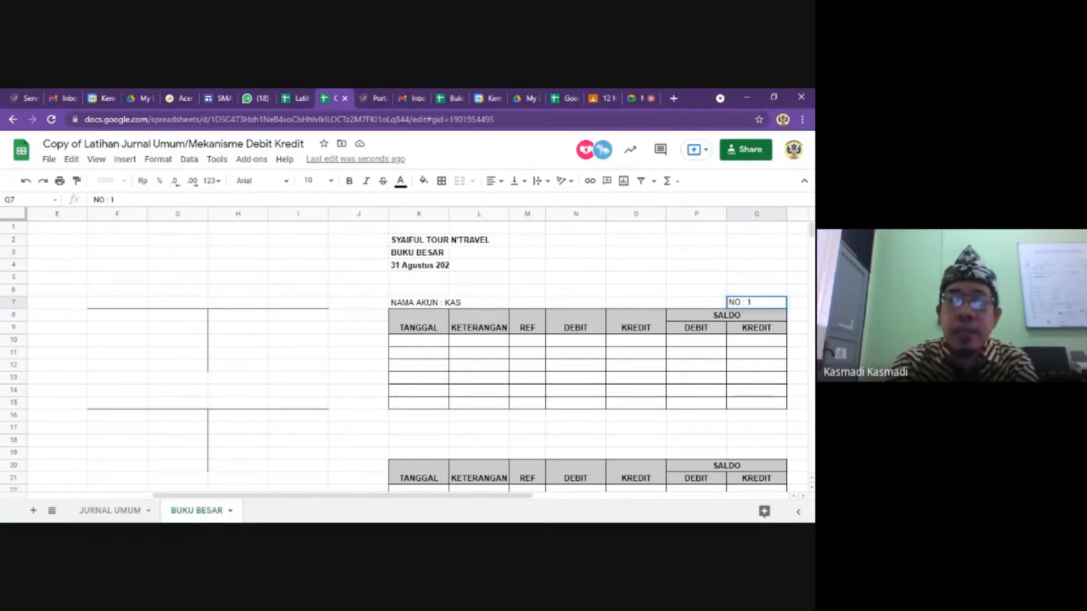
{"action": "key", "text": "Left"}
Go back to the first T-account and review its account name in A7 and number in D7.
{"action": "key", "text": "Left"}
{"action": "key", "text": "Left"}
{"action": "key", "text": "Home"}
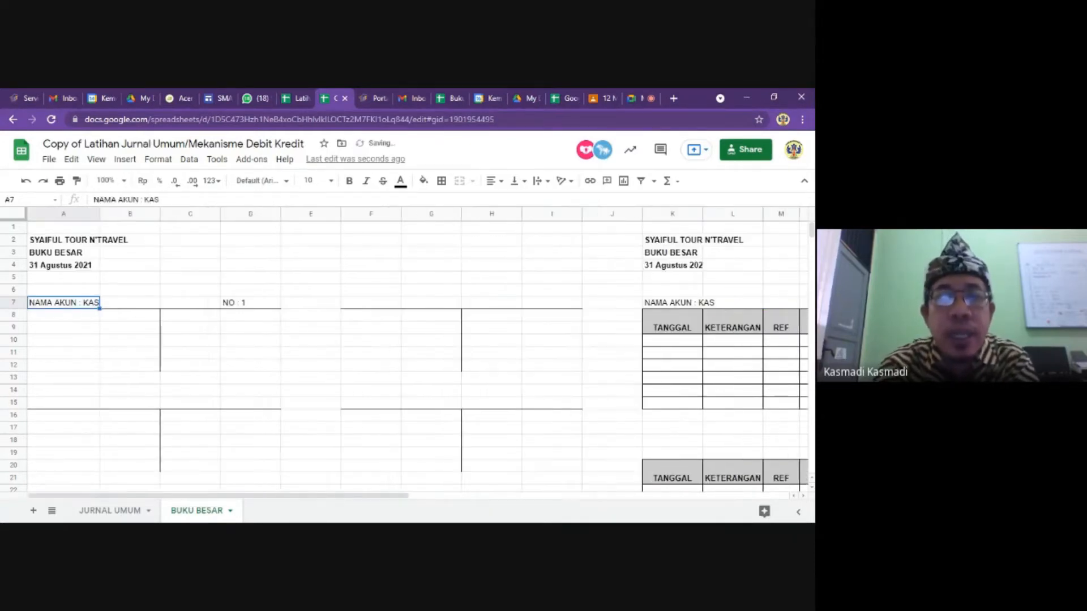
{"action": "key", "text": "Right"}
{"action": "key", "text": "Right"}
{"action": "key", "text": "Right"}
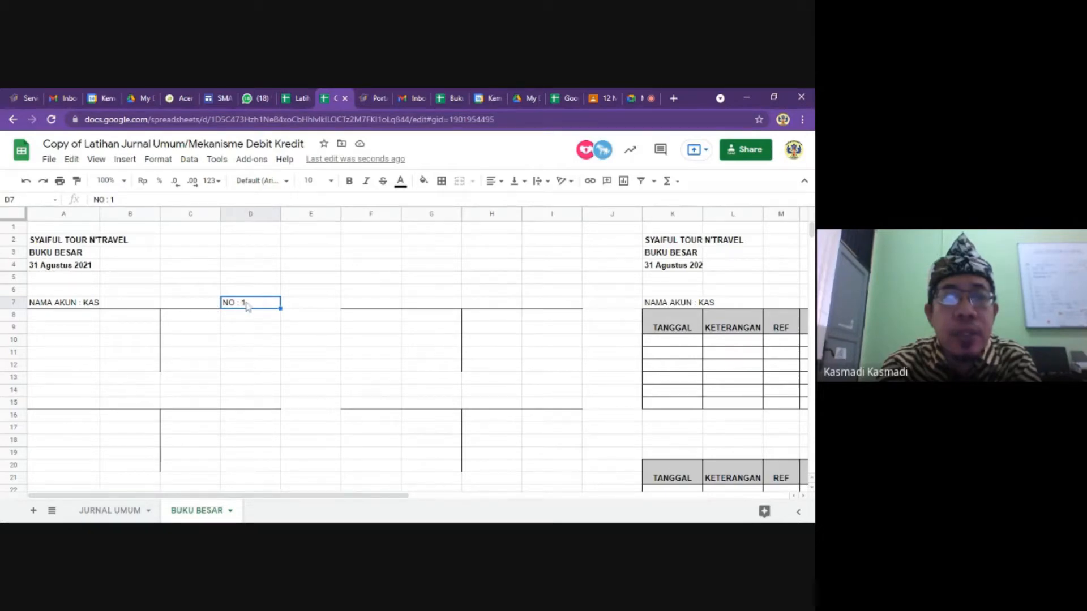
Try the account numbers 11 and 101 in D7 and put the number back to 1.
{"action": "type", "text": "1"}
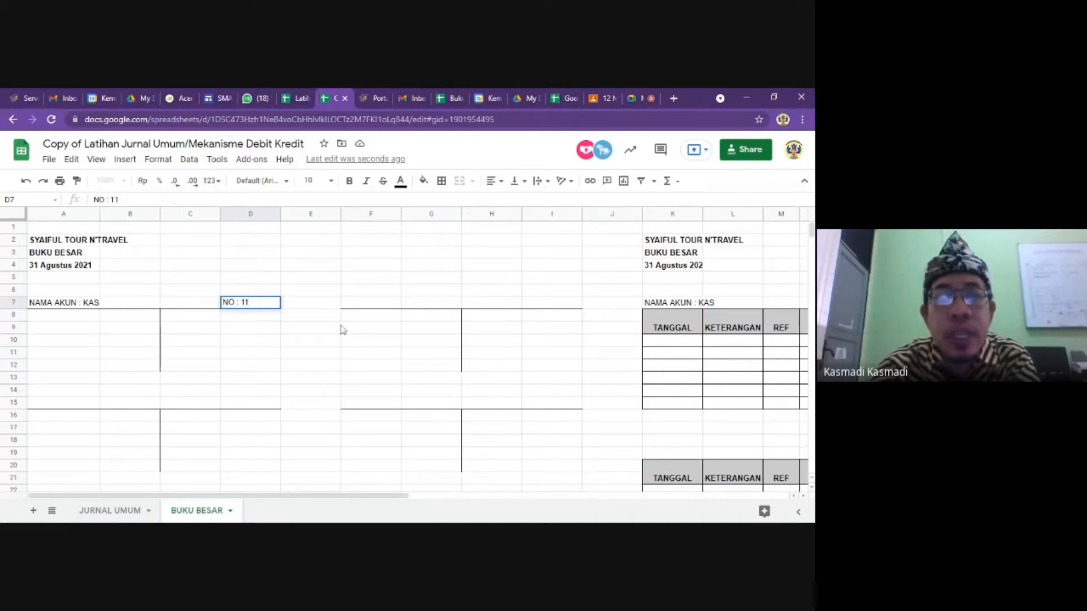
{"action": "key", "text": "BackSpace"}
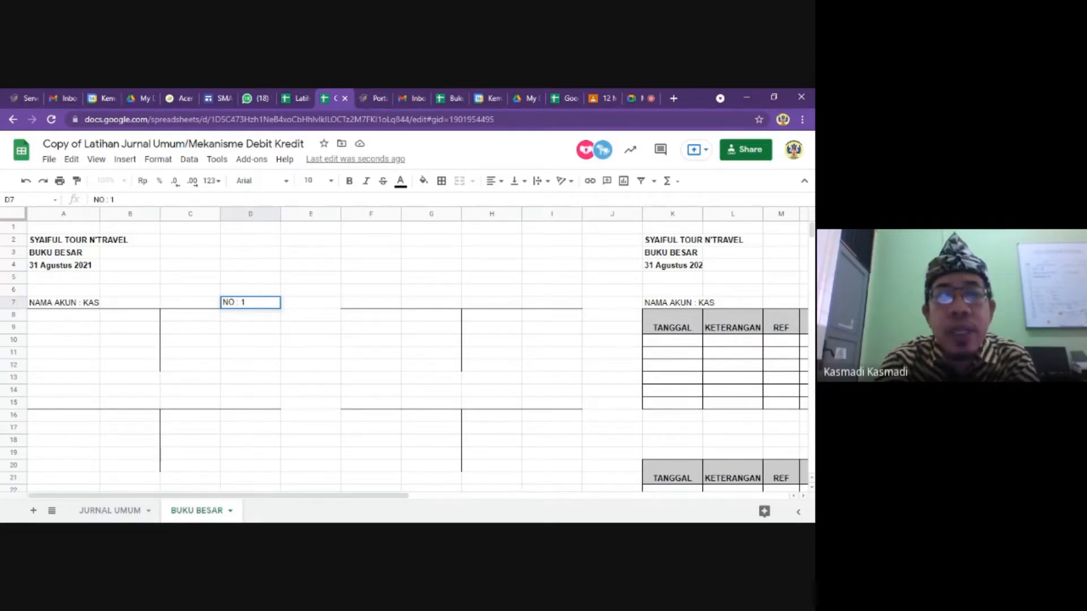
{"action": "type", "text": "01"}
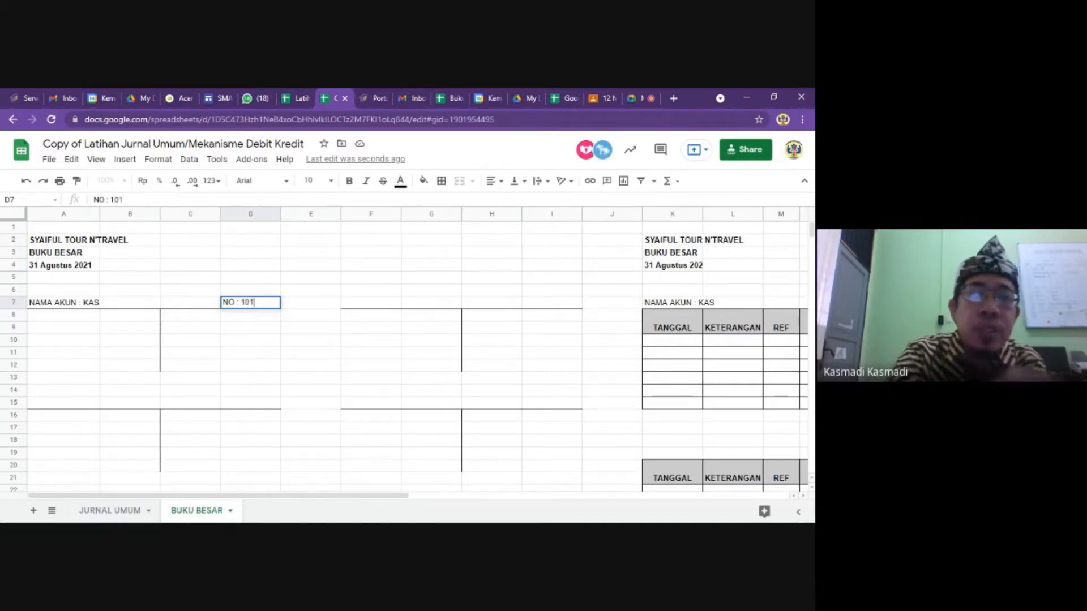
{"action": "key", "text": "BackSpace"}
{"action": "key", "text": "BackSpace"}
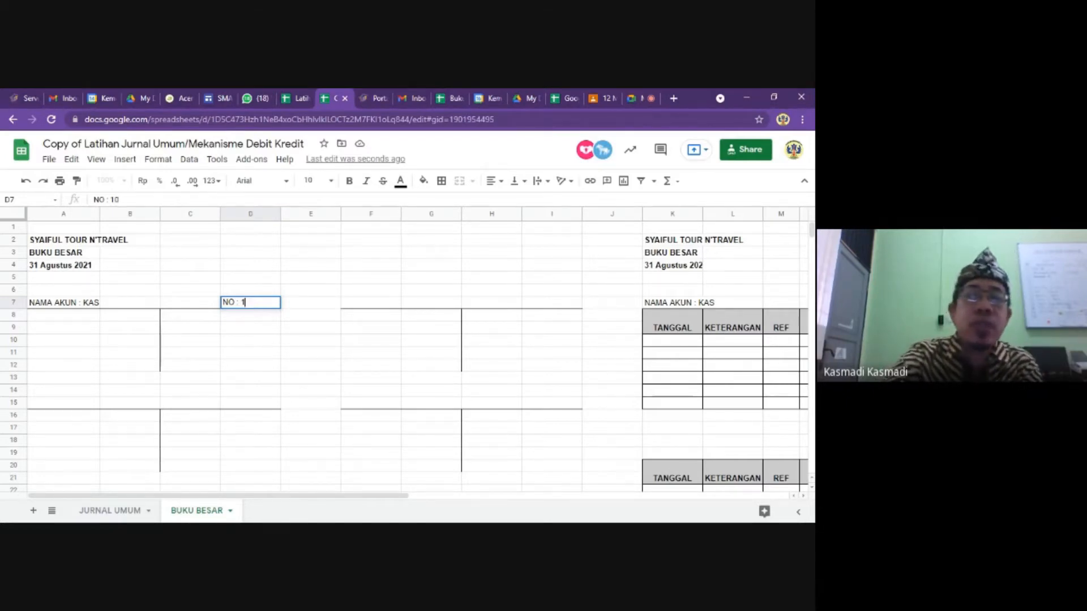
{"action": "left_click", "coordinate": [238, 282]}
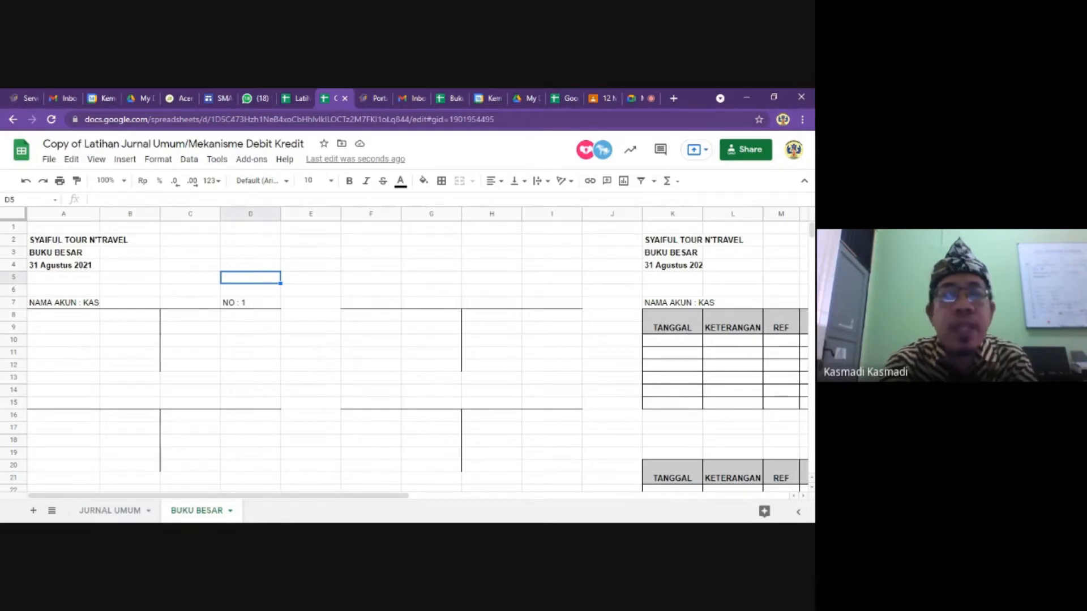
Review the KAS labels, the original practice journal and the blank T-accounts in BUKU BESAR, ending on the JURNAL UMUM entries.
{"action": "key", "text": "Down"}
{"action": "key", "text": "Down"}
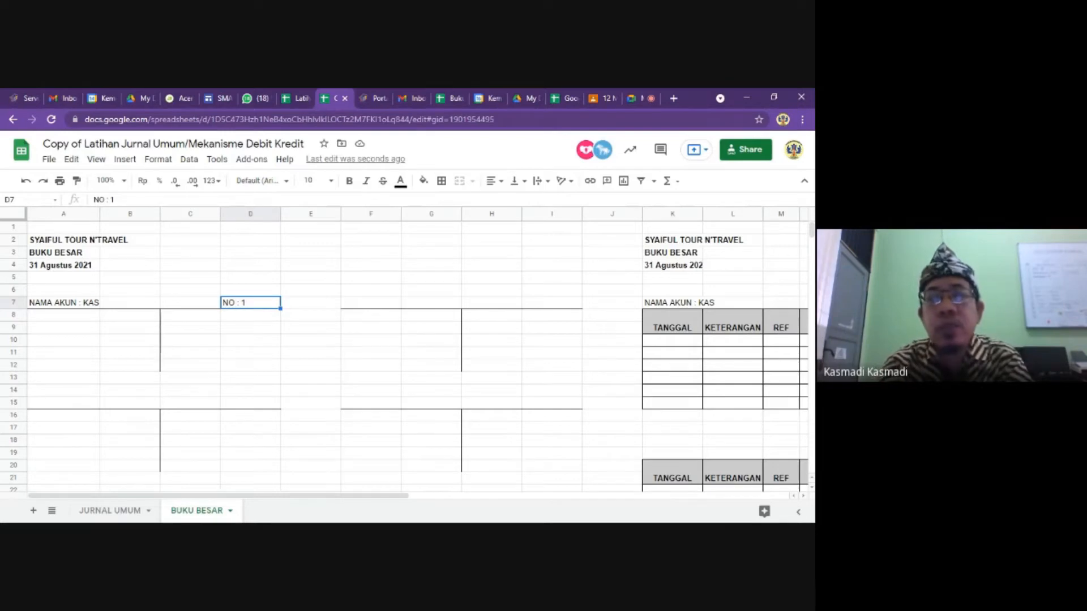
{"action": "key", "text": "Left"}
{"action": "key", "text": "Left"}
{"action": "key", "text": "Left"}
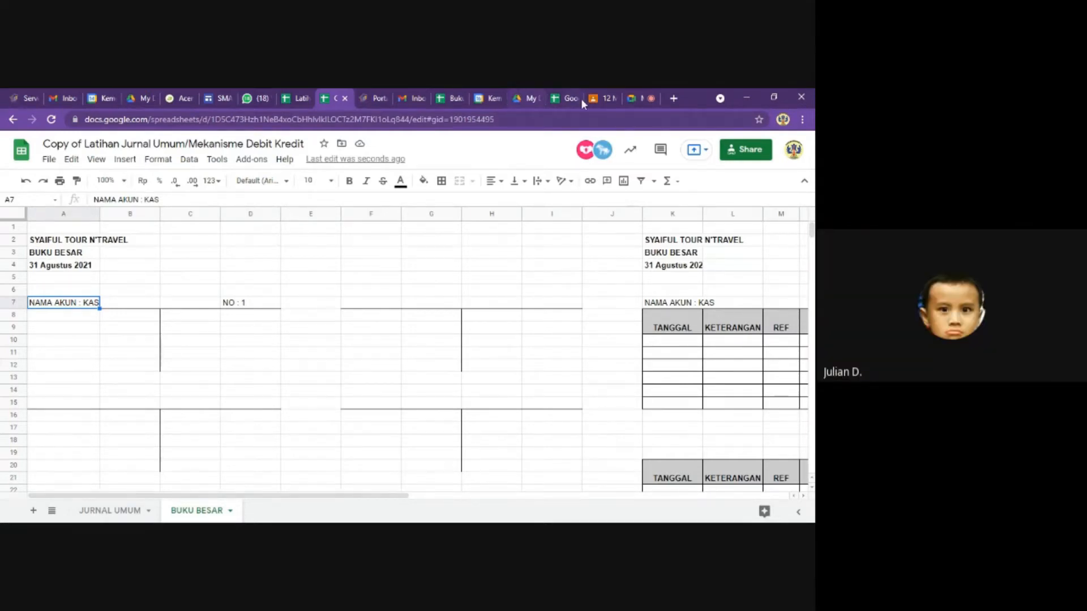
{"action": "left_click", "coordinate": [641, 99]}
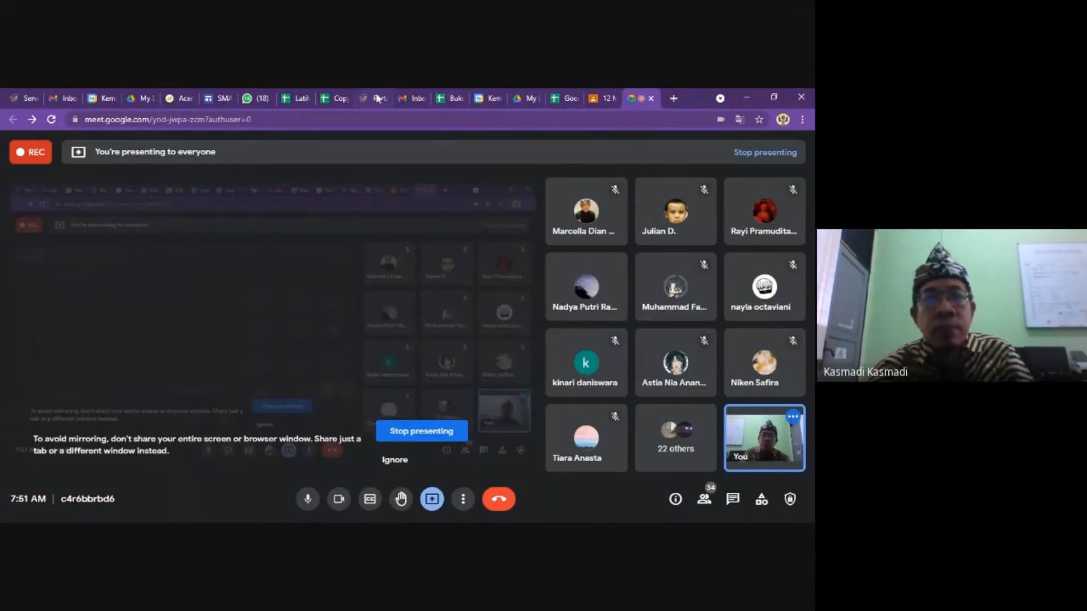
{"action": "left_click", "coordinate": [293, 102]}
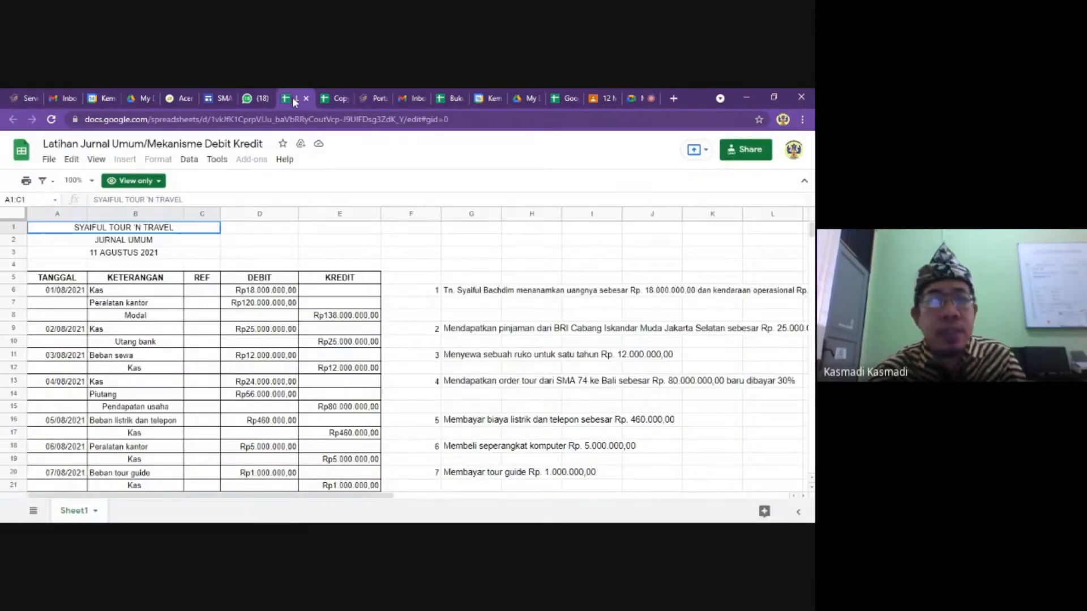
{"action": "left_click", "coordinate": [328, 101]}
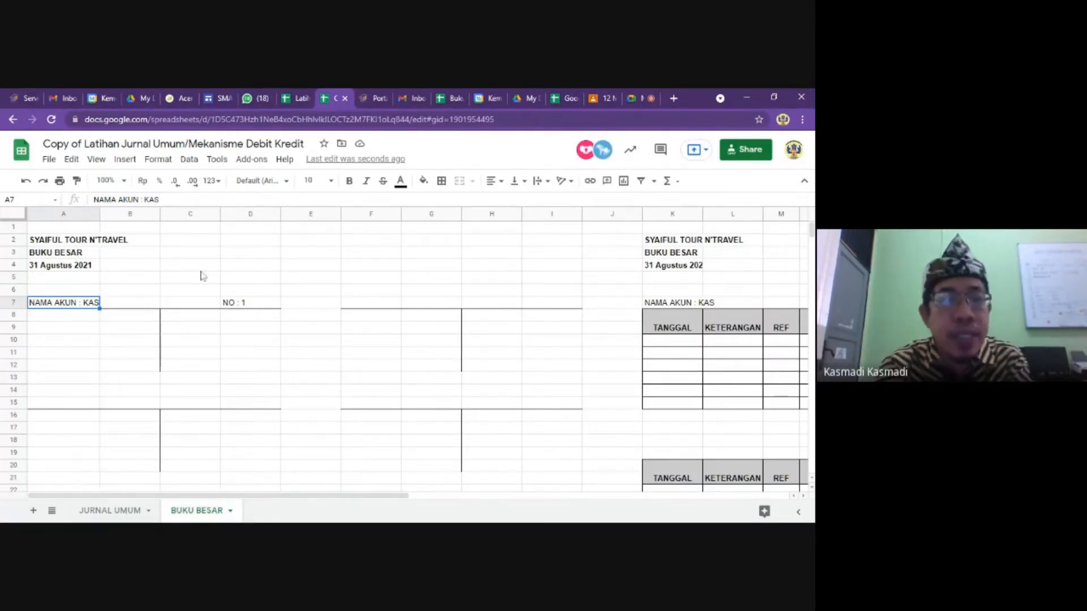
{"action": "left_click", "coordinate": [97, 512]}
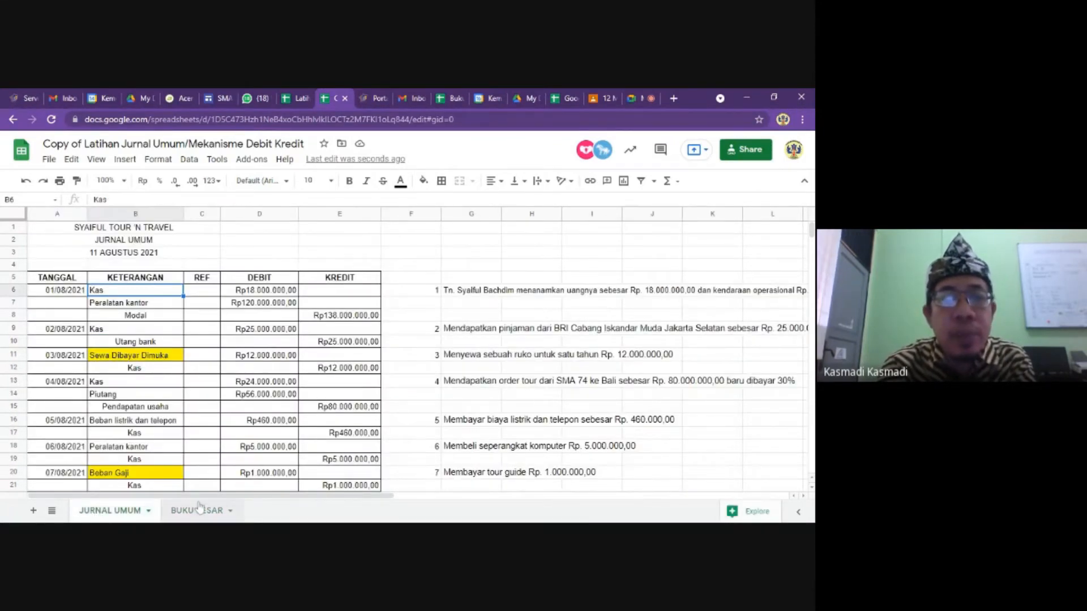
{"action": "left_click", "coordinate": [198, 510]}
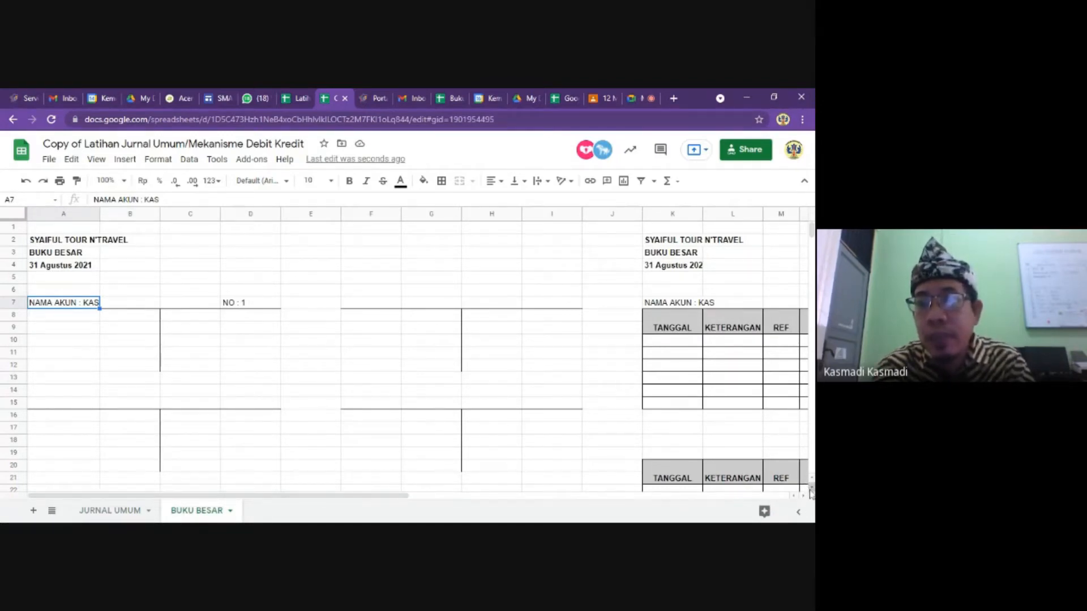
{"action": "scroll", "coordinate": [811, 492], "scroll_direction": "down", "scroll_amount": 5}
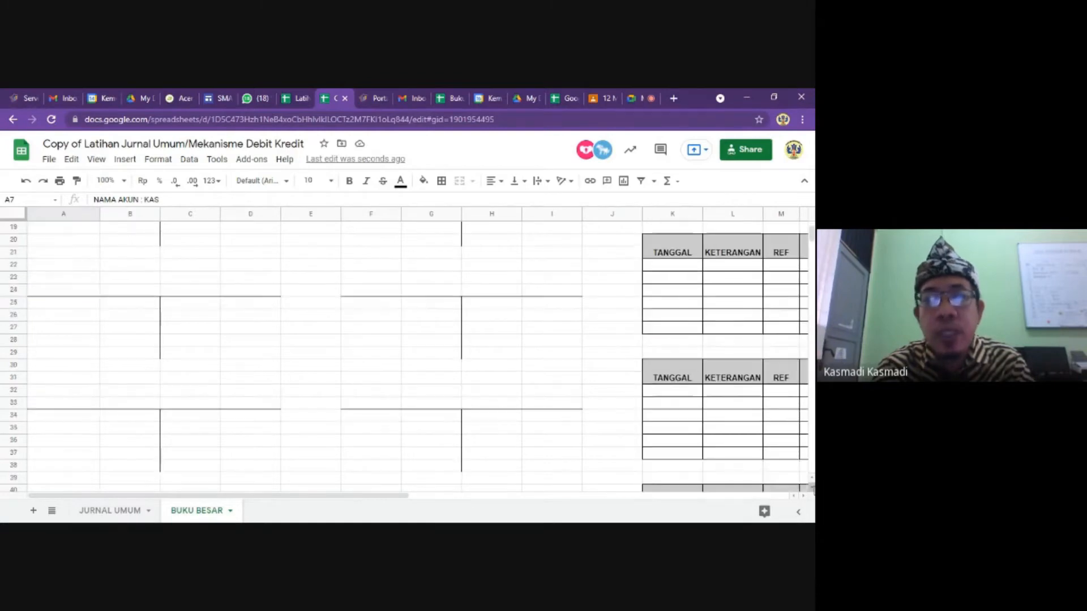
{"action": "scroll", "coordinate": [812, 490], "scroll_direction": "down", "scroll_amount": 1}
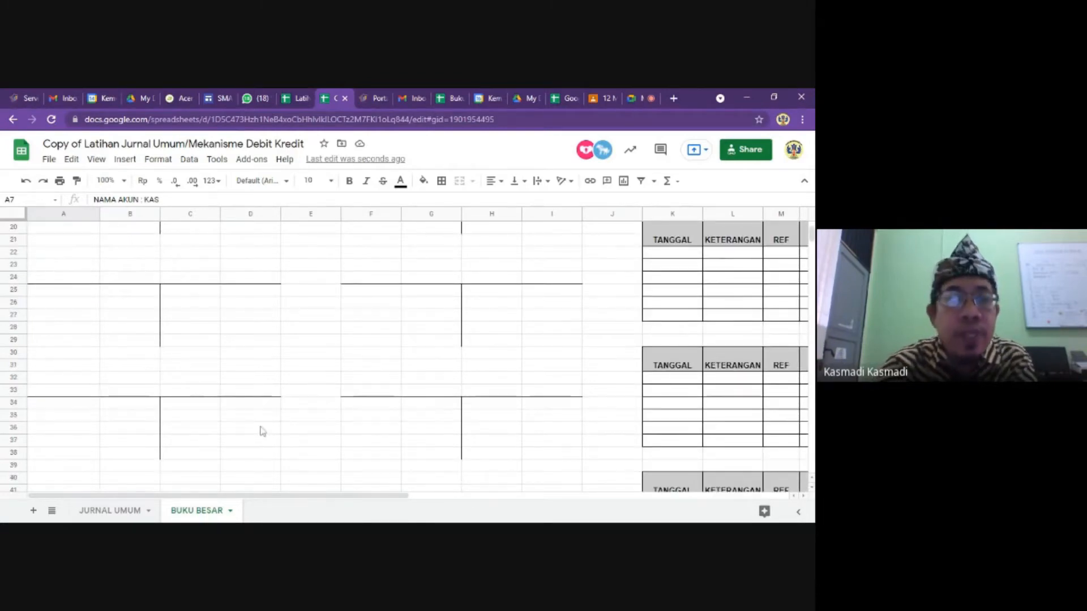
{"action": "left_click", "coordinate": [112, 511]}
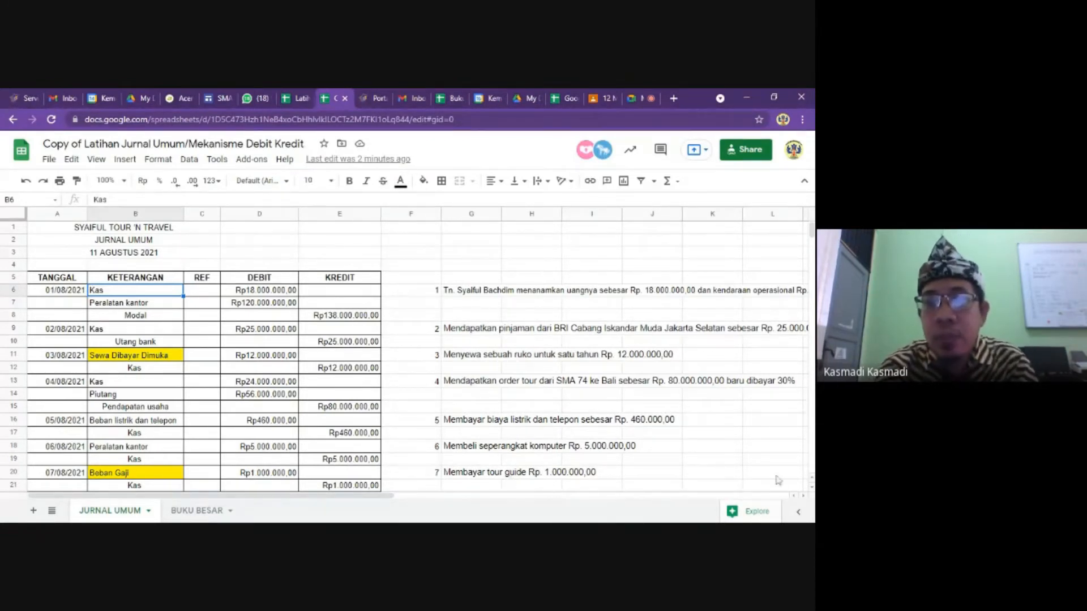
{"action": "scroll", "coordinate": [811, 488], "scroll_direction": "down", "scroll_amount": 2}
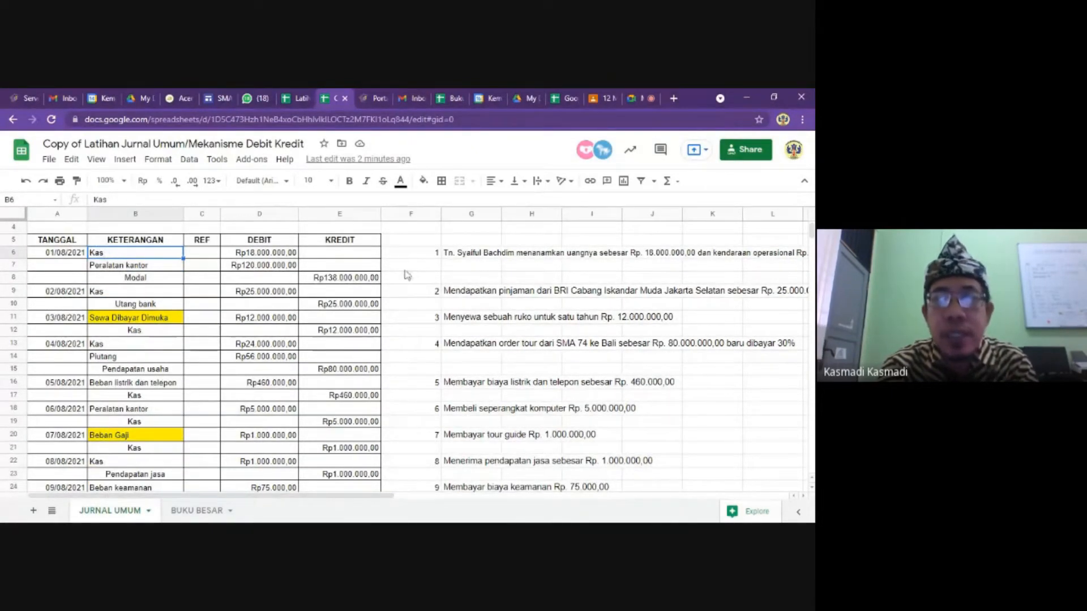
Try a new column before the transaction descriptions in column G and undo the insertion.
{"action": "left_click", "coordinate": [452, 213]}
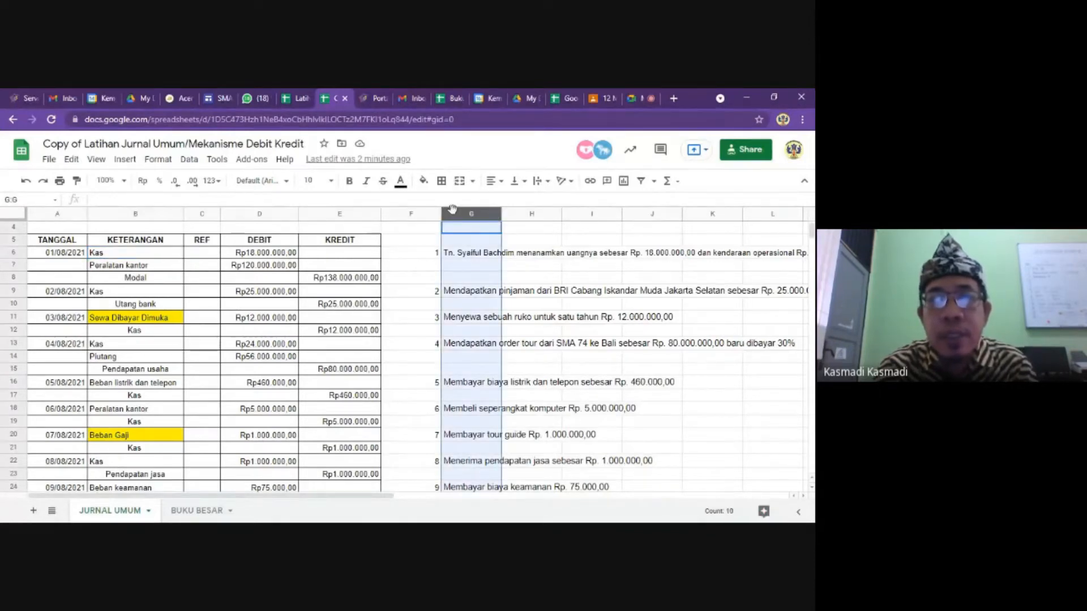
{"action": "right_click", "coordinate": [453, 211]}
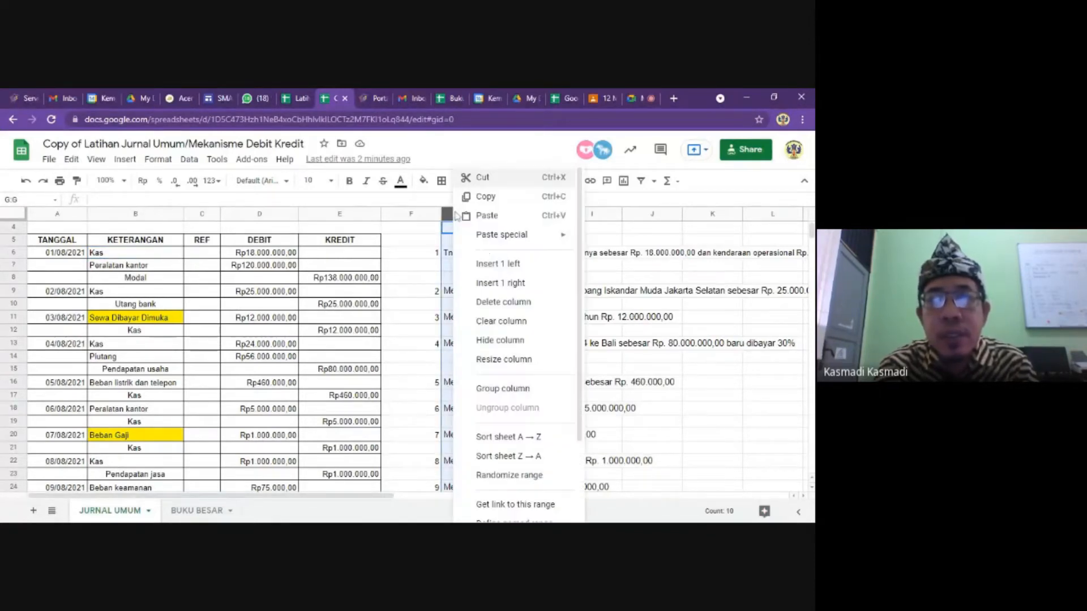
{"action": "left_click", "coordinate": [488, 265]}
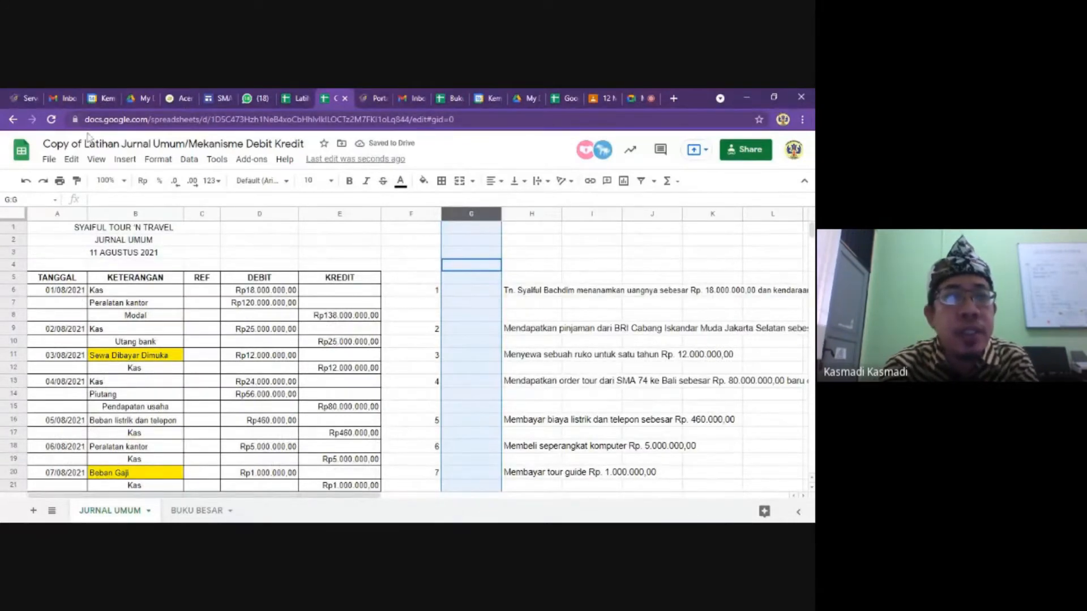
{"action": "left_click", "coordinate": [27, 181]}
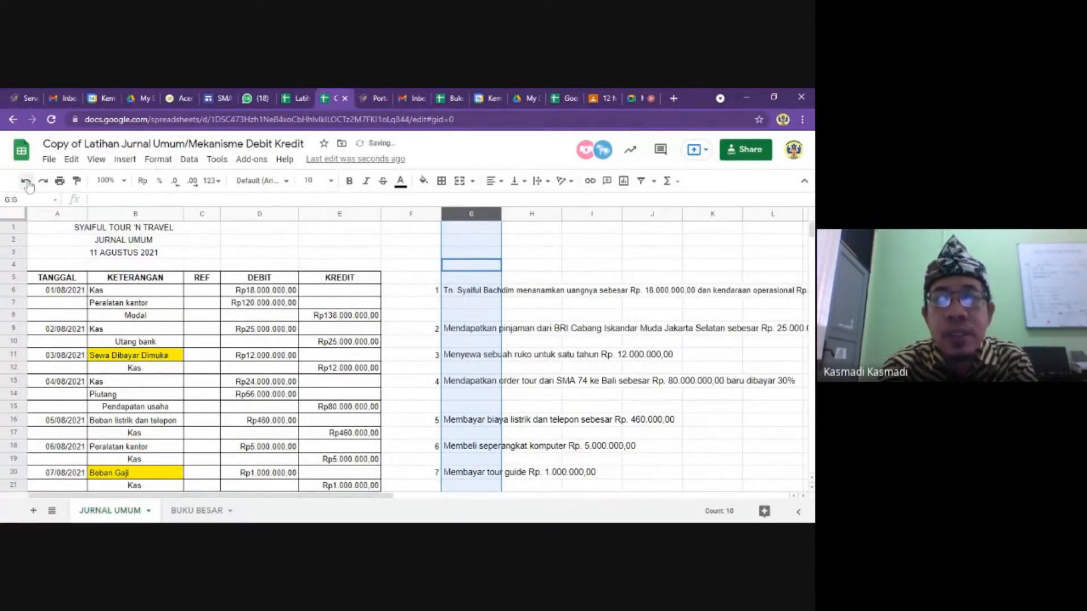
Insert an empty column before the transaction numbers in column F of JURNAL UMUM and enter KAS in F6.
{"action": "left_click", "coordinate": [426, 215]}
{"action": "right_click", "coordinate": [425, 215]}
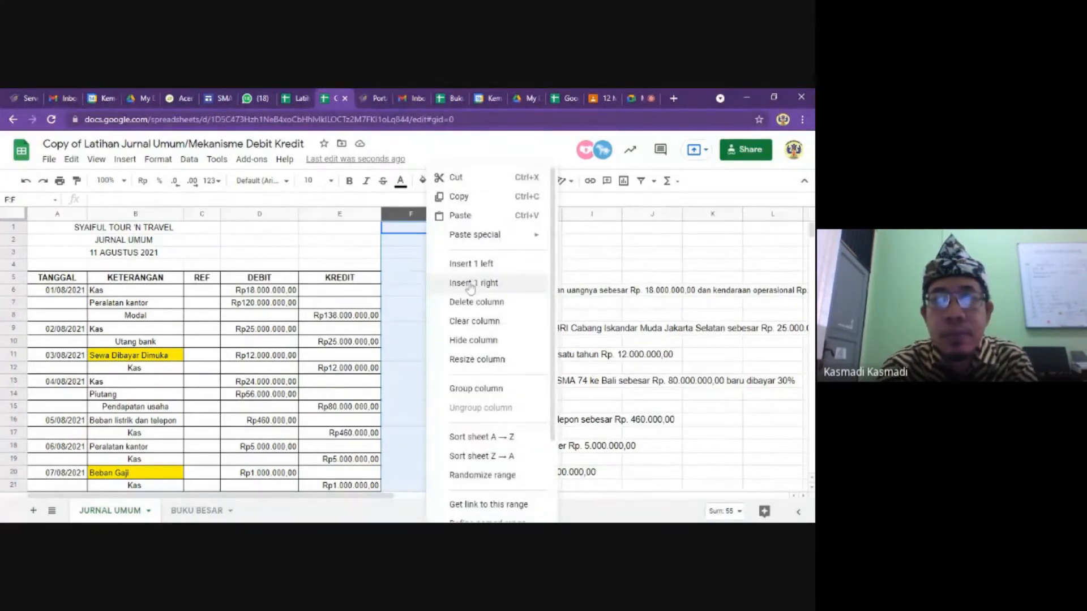
{"action": "left_click", "coordinate": [467, 264]}
{"action": "left_click", "coordinate": [435, 328]}
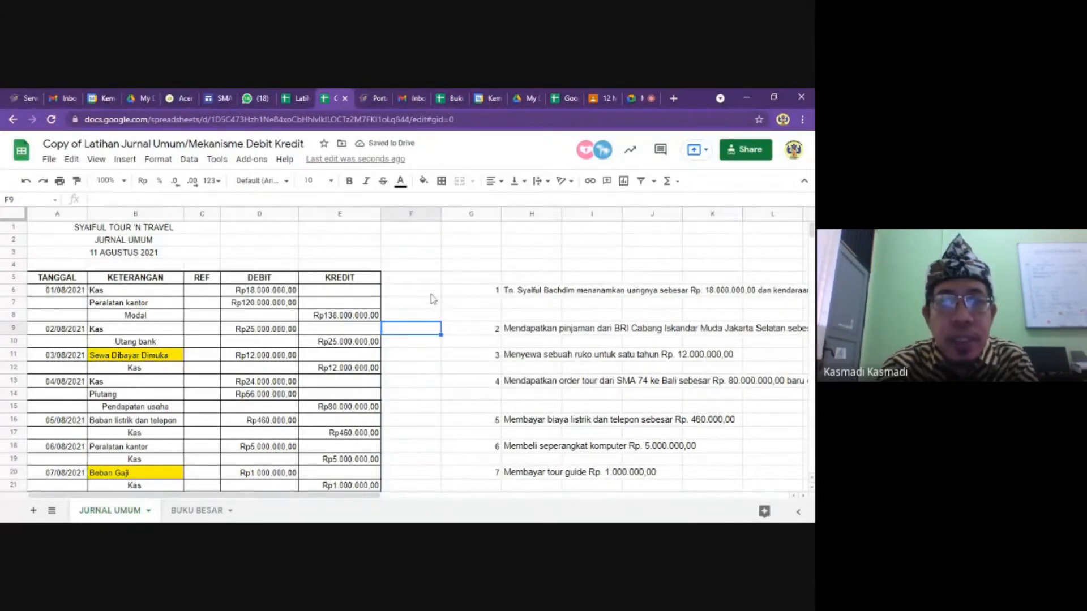
{"action": "left_click", "coordinate": [431, 294]}
{"action": "type", "text": "KAS"}
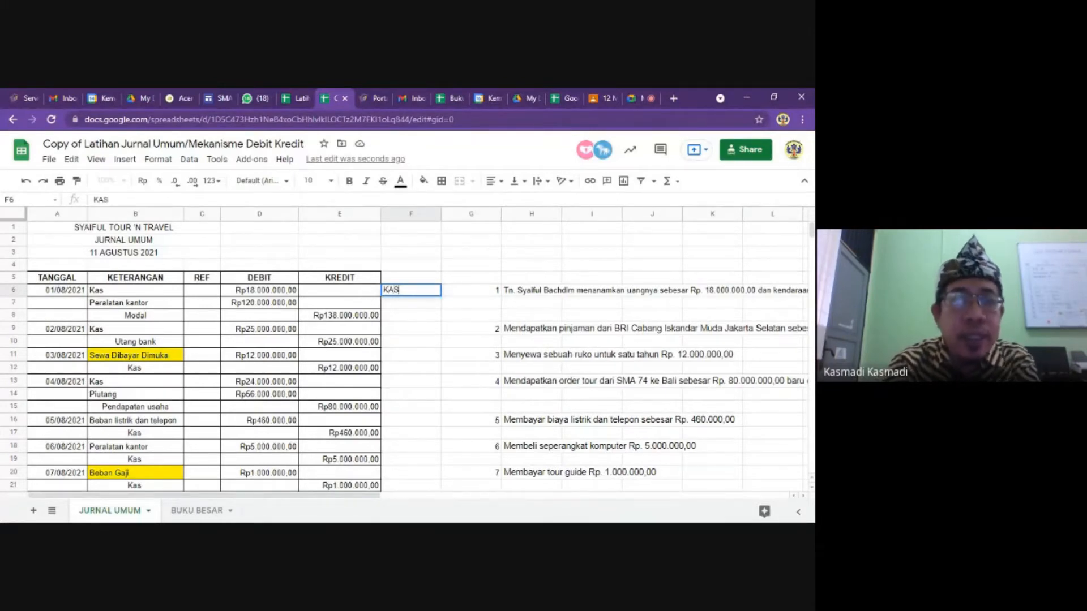
Go through the Kas entries in the journal's KETERANGAN column from B6 down to B27.
{"action": "double_click", "coordinate": [95, 293]}
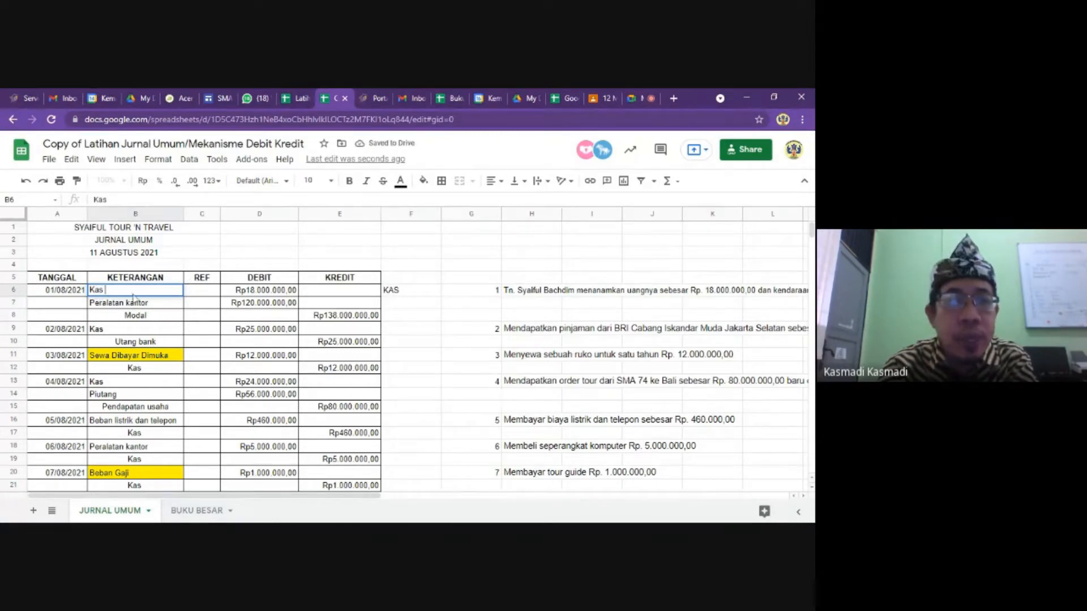
{"action": "left_click", "coordinate": [124, 330]}
{"action": "left_click", "coordinate": [131, 368]}
{"action": "left_click", "coordinate": [121, 394]}
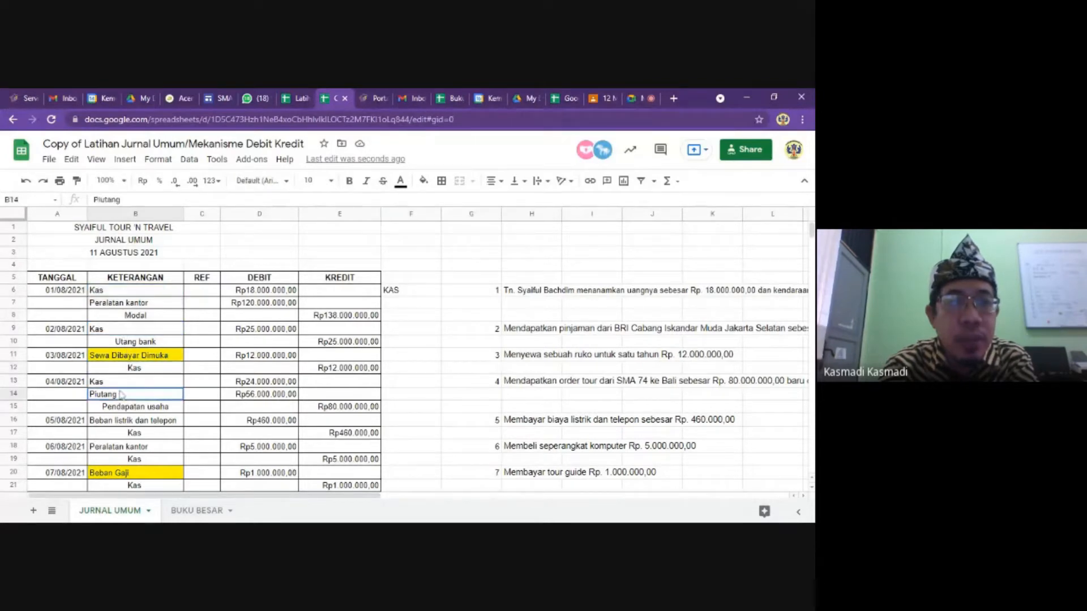
{"action": "left_click", "coordinate": [137, 433]}
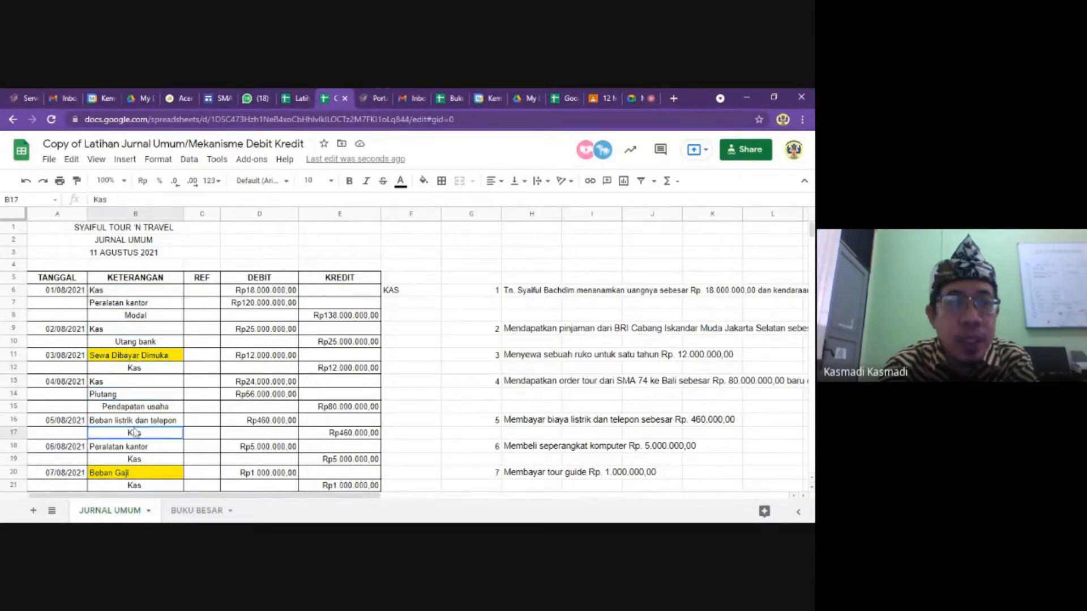
{"action": "left_click", "coordinate": [145, 462]}
{"action": "key", "text": "Down"}
{"action": "key", "text": "Down"}
{"action": "key", "text": "Down"}
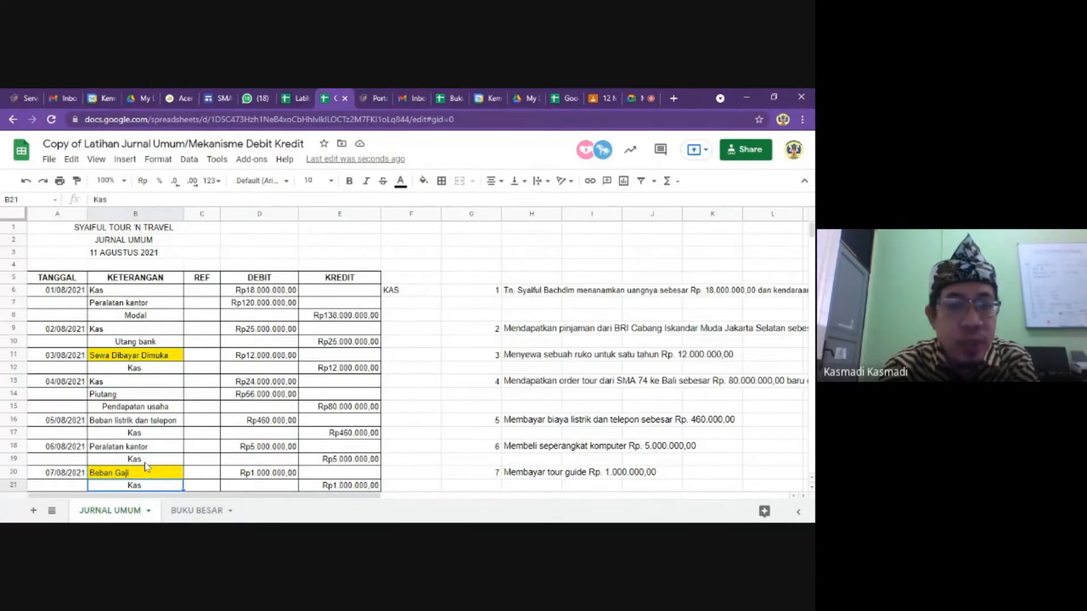
{"action": "key", "text": "Down"}
{"action": "key", "text": "Down"}
{"action": "key", "text": "Down"}
{"action": "key", "text": "Down"}
{"action": "key", "text": "Down"}
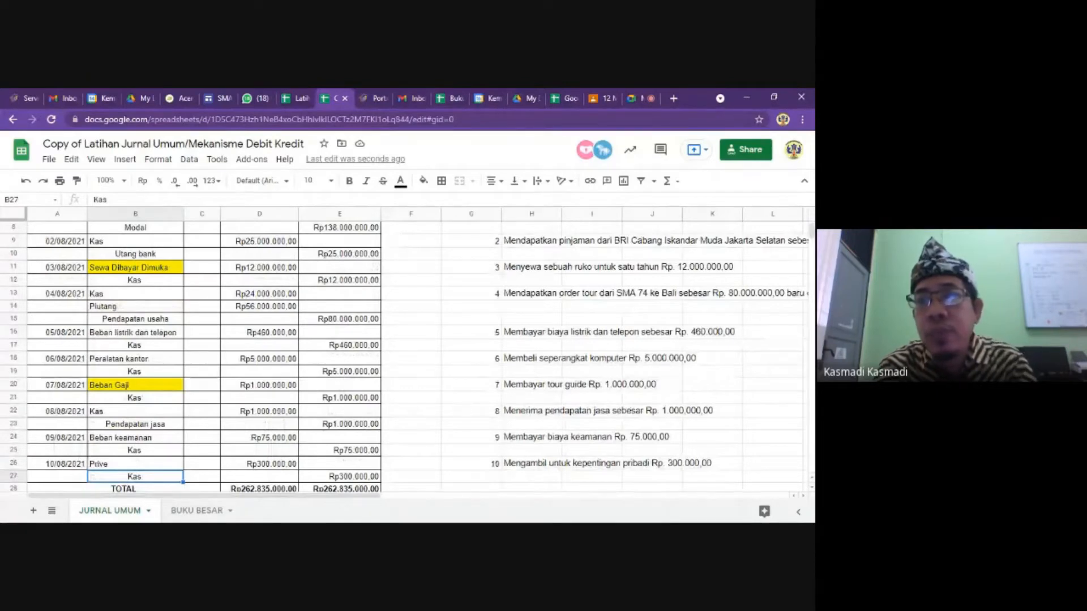
{"action": "scroll", "coordinate": [779, 222], "scroll_direction": "up", "scroll_amount": 3}
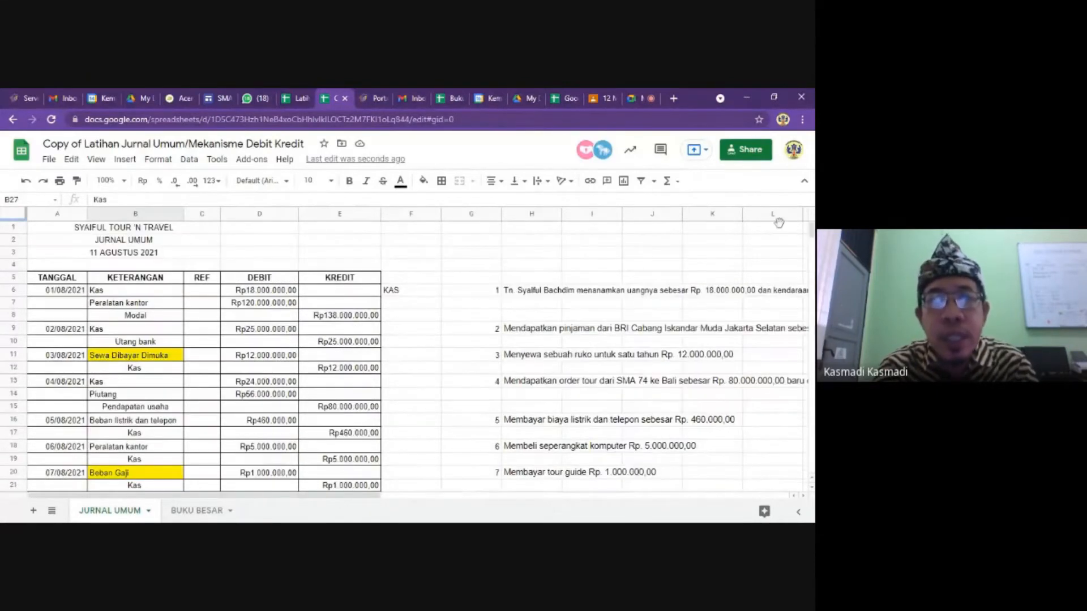
Extend the account note in F6 to "KAS 10".
{"action": "left_click", "coordinate": [408, 293]}
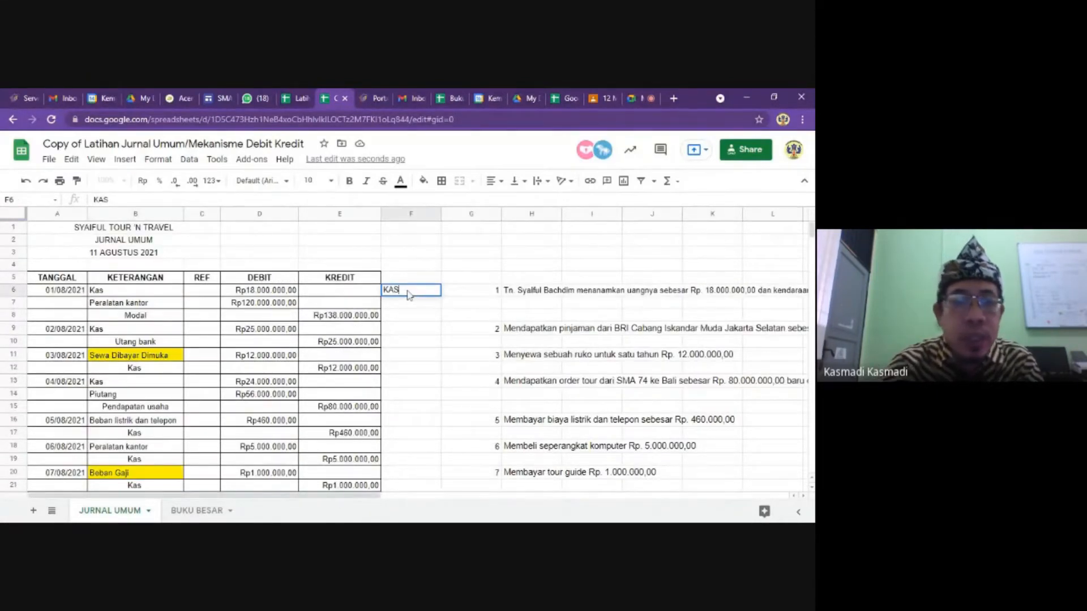
{"action": "type", "text": "0"}
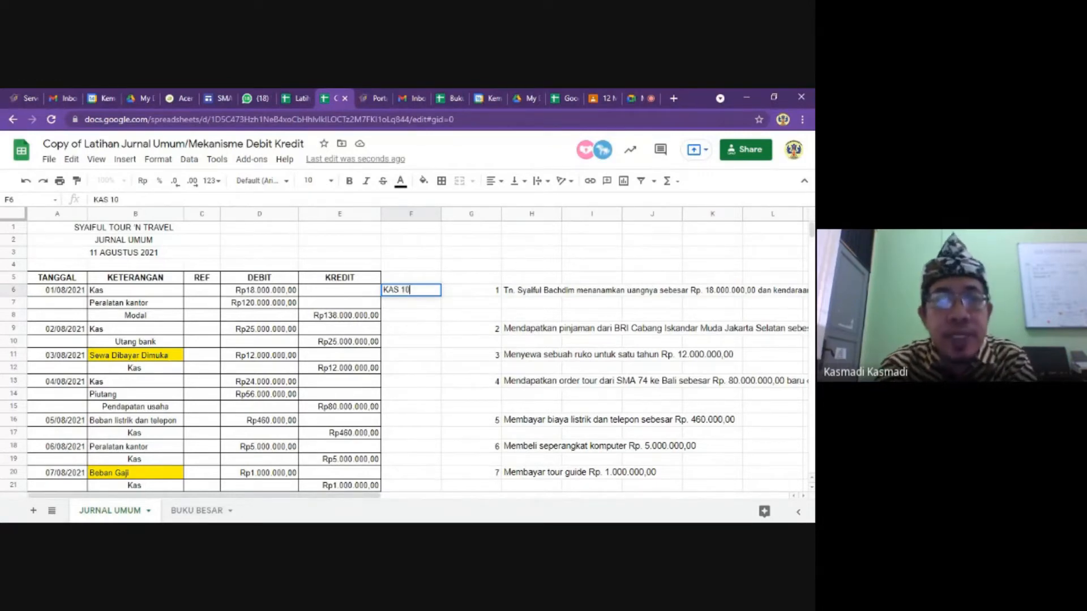
{"action": "key", "text": "Down"}
{"action": "key", "text": "Down"}
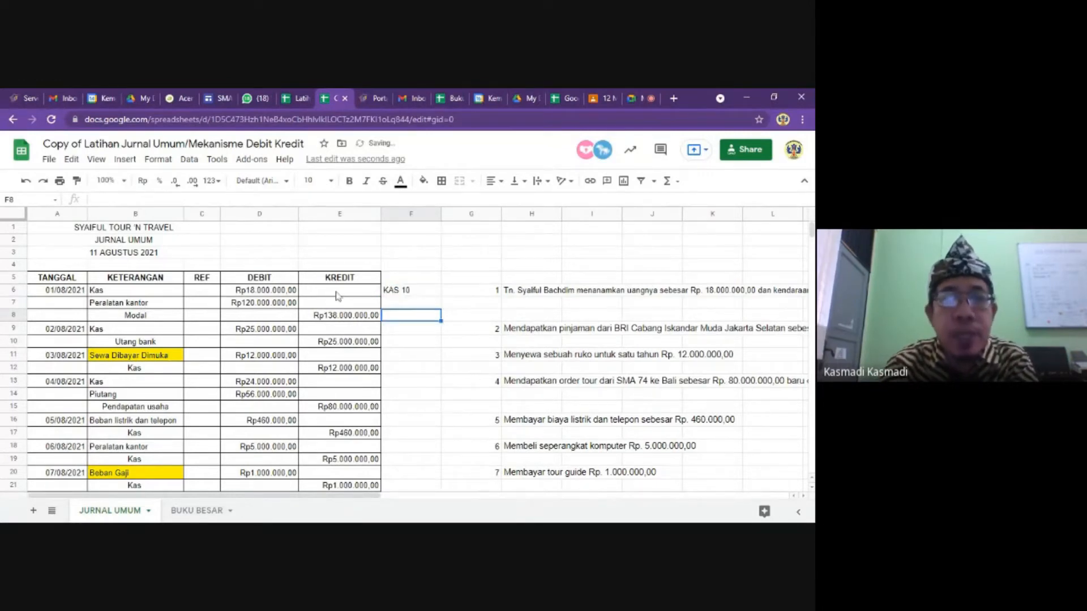
Enter "pERALATAN KANTOR" in F7 below the KAS note as the second account.
{"action": "left_click", "coordinate": [398, 304]}
{"action": "type", "text": "RERALATAN"}
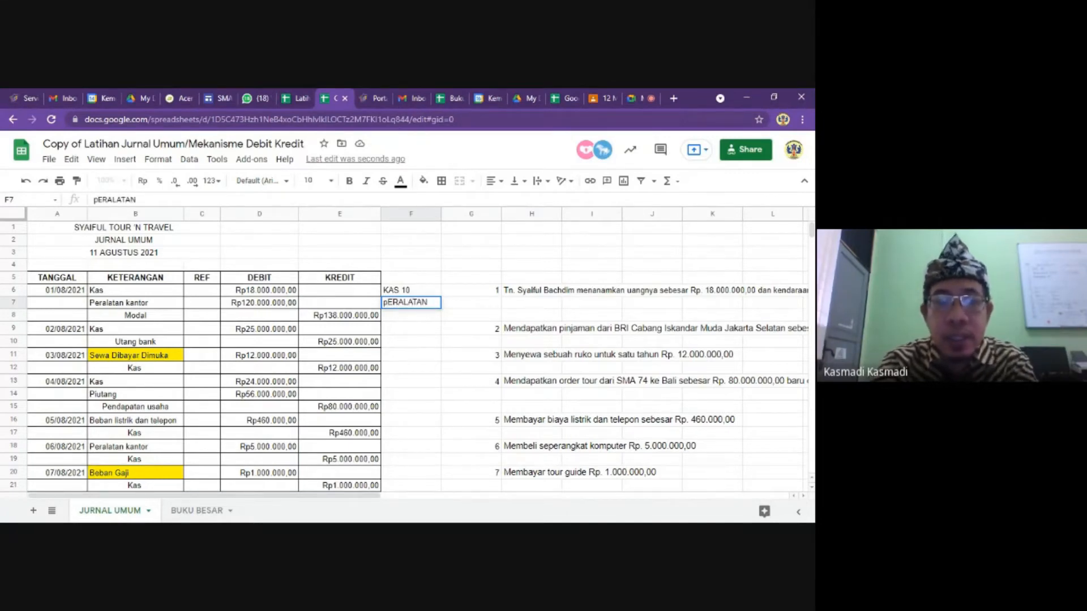
{"action": "type", "text": " KANTOR"}
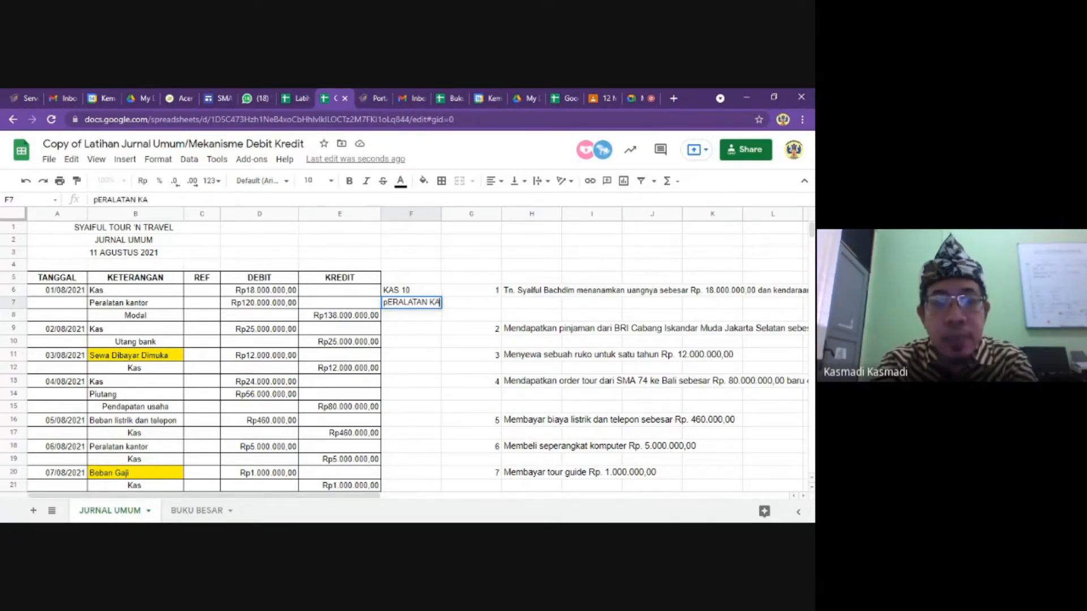
{"action": "left_click", "coordinate": [400, 342]}
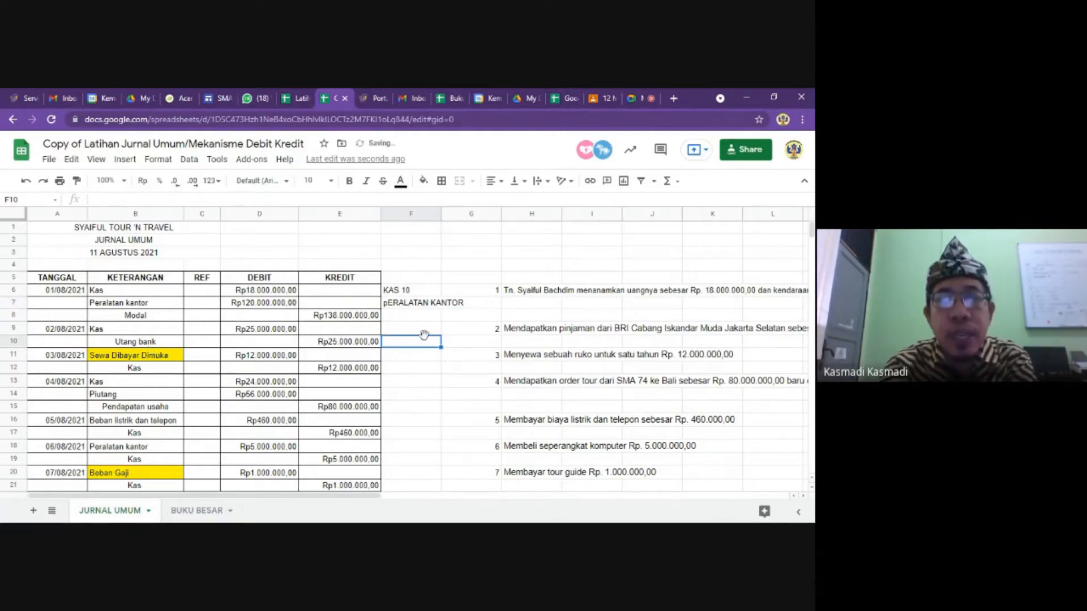
Enter "SEWA DIBAYAR DIMUKA" in F8 as the third account of the list.
{"action": "left_click", "coordinate": [402, 317]}
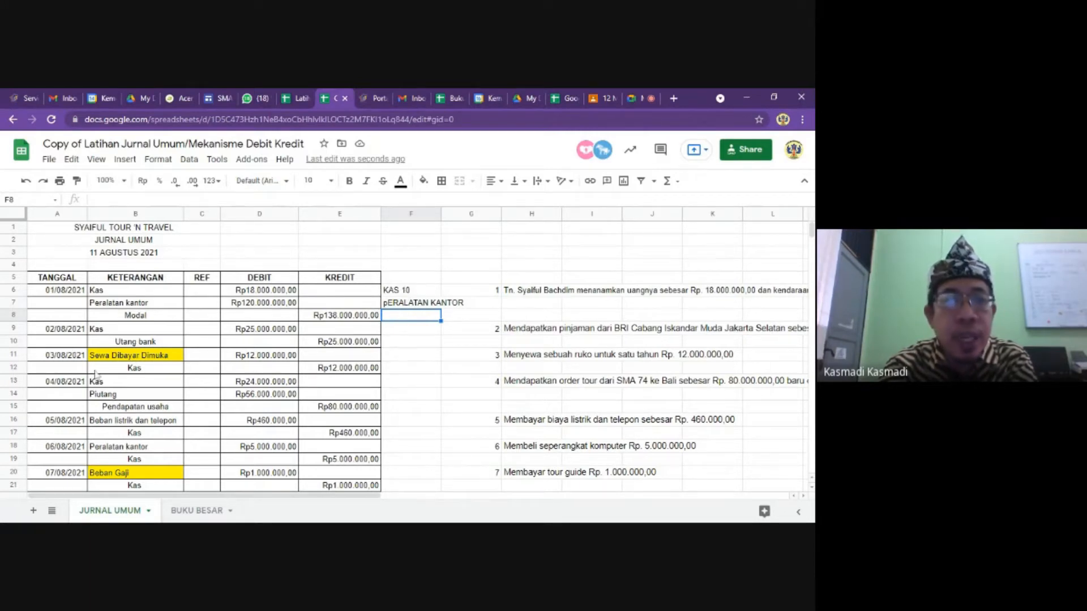
{"action": "type", "text": "SEW"}
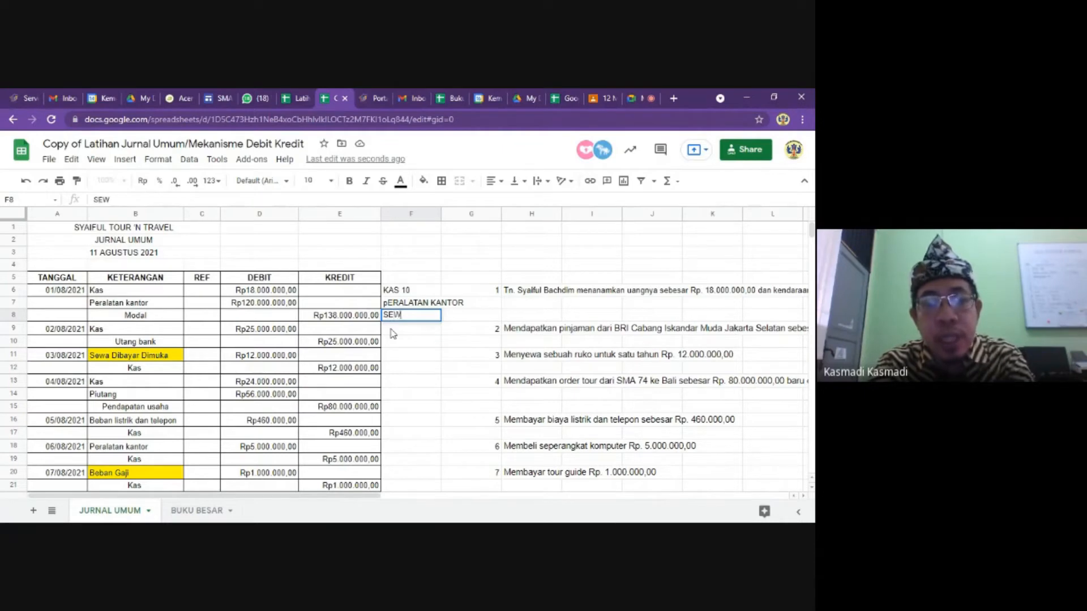
{"action": "type", "text": "A  DIBAYA"}
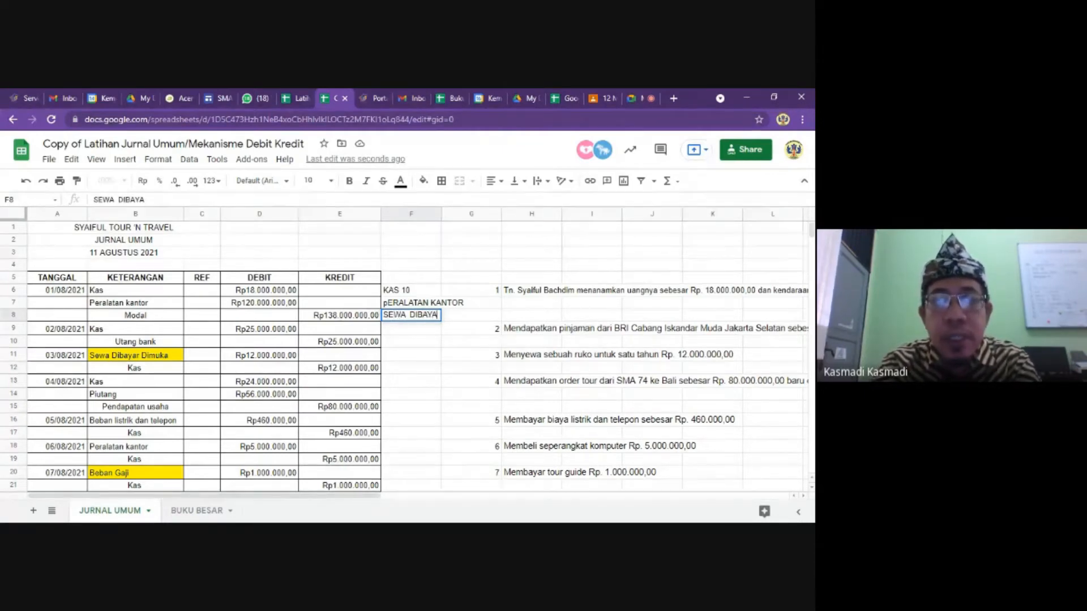
{"action": "type", "text": "R DIMUKA"}
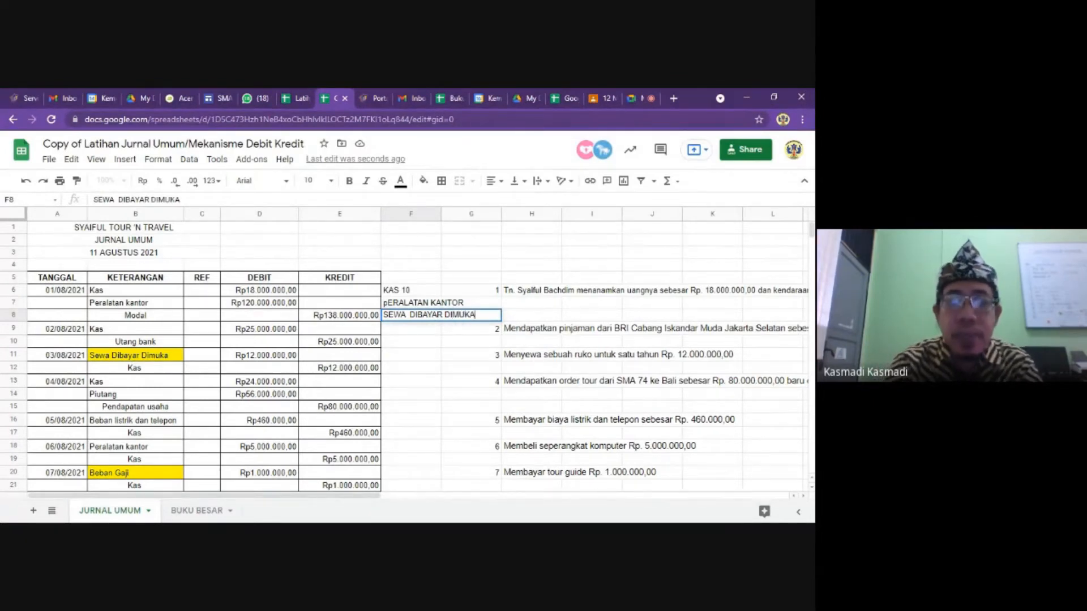
{"action": "key", "text": "Return"}
Enter "PIUTANG USAHA" in F9 below the prepaid rent account.
{"action": "key", "text": "Down"}
{"action": "key", "text": "Down"}
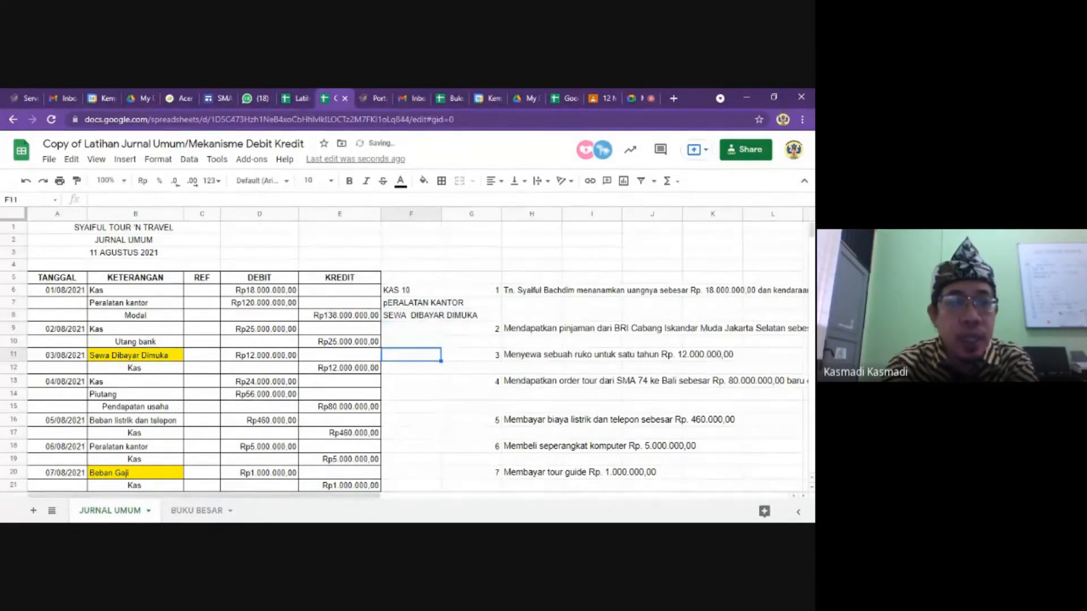
{"action": "key", "text": "Down"}
{"action": "key", "text": "Down"}
{"action": "key", "text": "Down"}
{"action": "key", "text": "Up"}
{"action": "key", "text": "Up"}
{"action": "key", "text": "Up"}
{"action": "key", "text": "Up"}
{"action": "key", "text": "Up"}
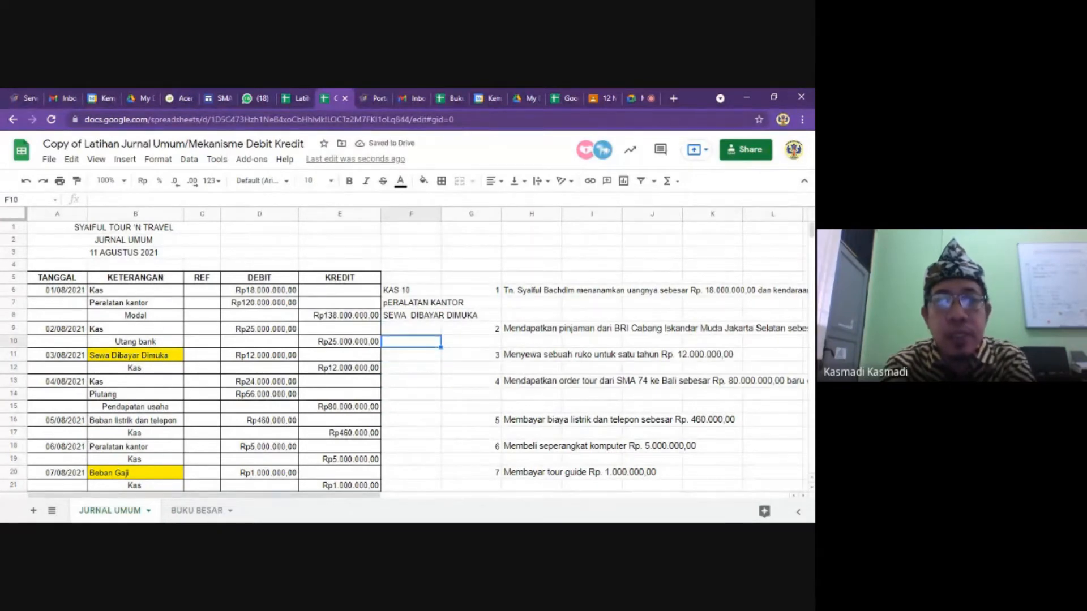
{"action": "type", "text": "PIUTA"}
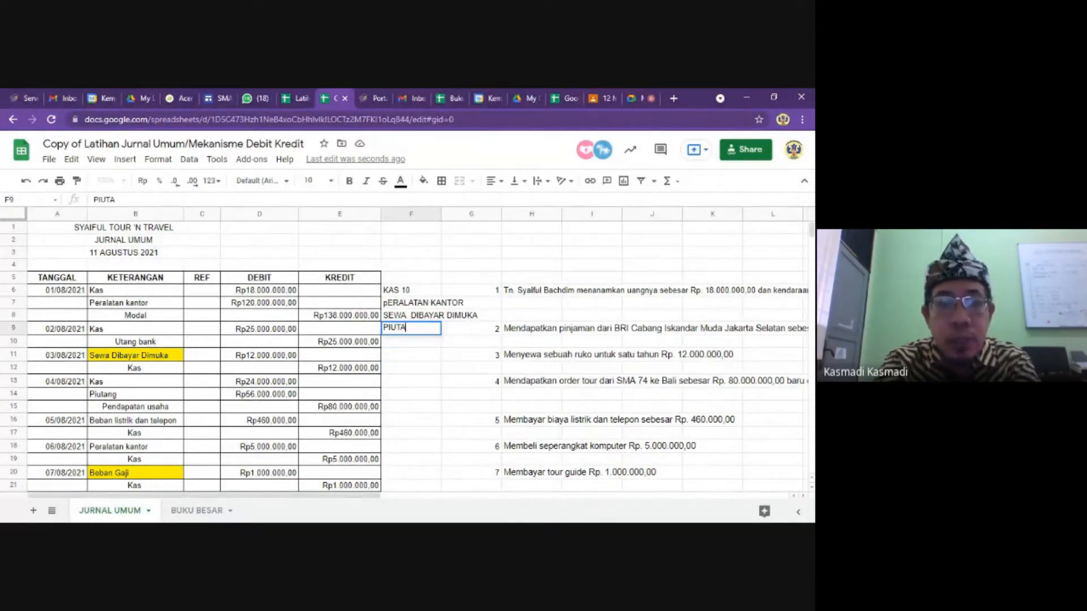
{"action": "type", "text": "NG USAHA"}
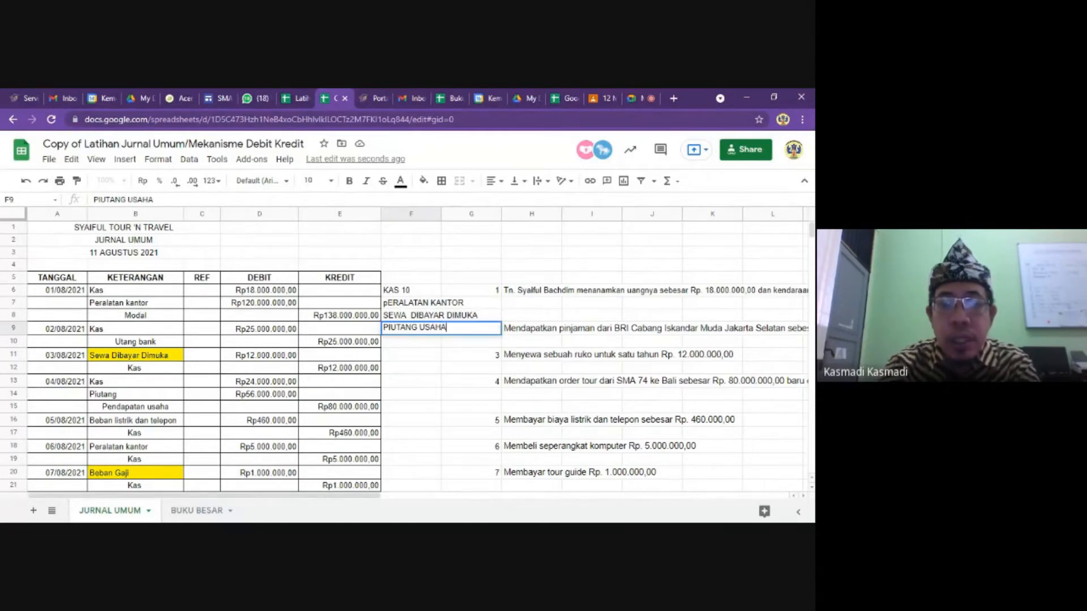
{"action": "key", "text": "Return"}
Leave F10 empty and list UTANG USAHA, MODAL and PRIVE in F11 to F13.
{"action": "key", "text": "Down"}
{"action": "type", "text": "UTANG USAHA"}
{"action": "key", "text": "Return"}
{"action": "type", "text": "MODAL"}
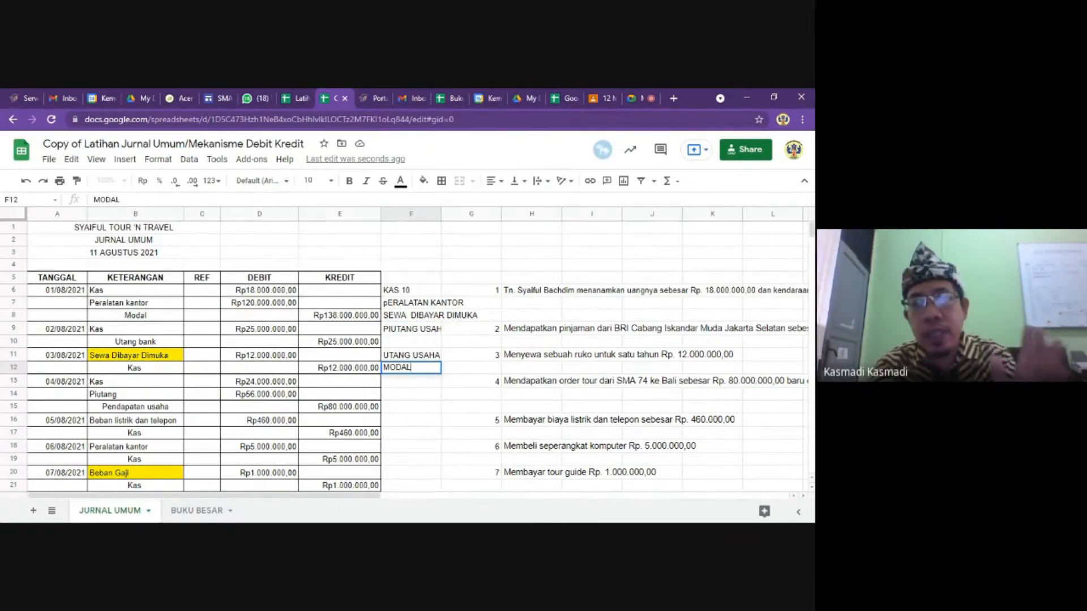
{"action": "key", "text": "Return"}
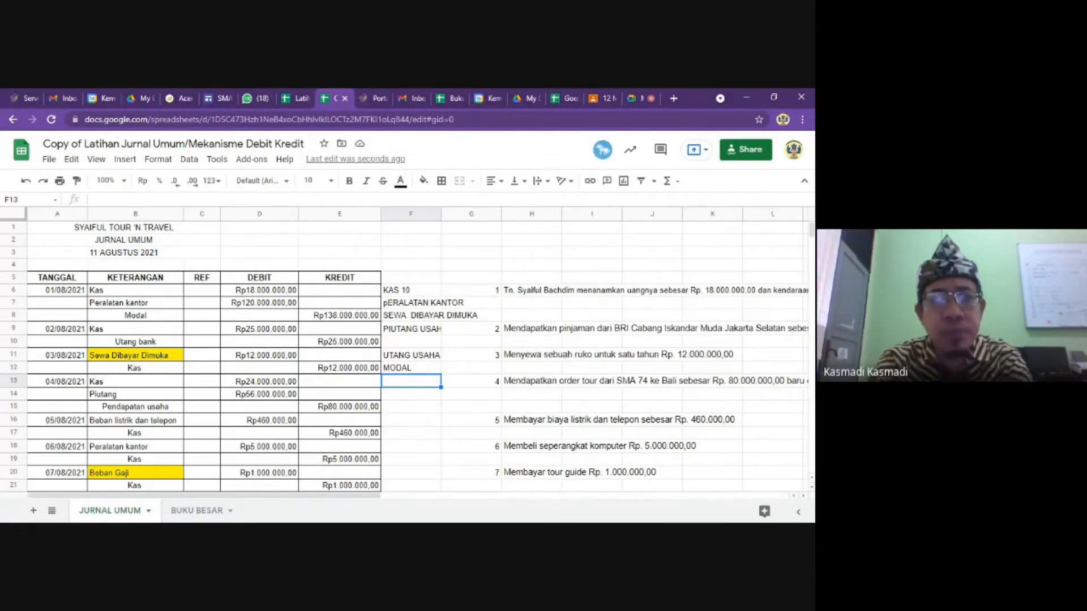
{"action": "type", "text": "PRIVE"}
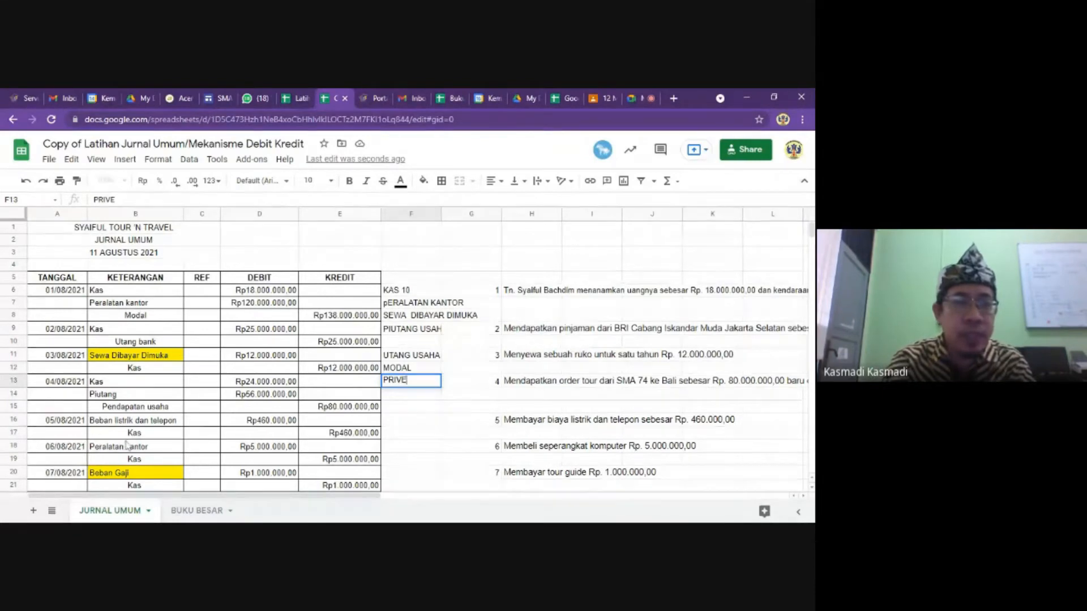
Go through the journal's KETERANGAN entries from B18 down past the TOTAL row to look for further accounts.
{"action": "left_click", "coordinate": [126, 446]}
{"action": "key", "text": "Down"}
{"action": "key", "text": "Down"}
{"action": "key", "text": "Down"}
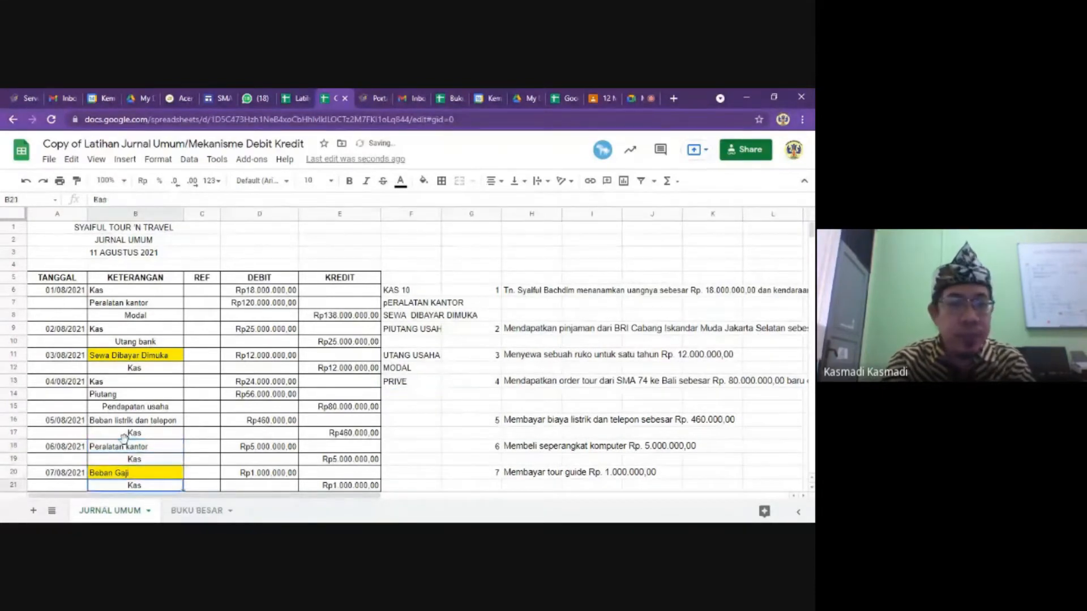
{"action": "key", "text": "Down"}
{"action": "key", "text": "Down"}
{"action": "key", "text": "Down"}
{"action": "key", "text": "Down"}
{"action": "key", "text": "Down"}
{"action": "key", "text": "Down"}
{"action": "key", "text": "Down"}
{"action": "key", "text": "Down"}
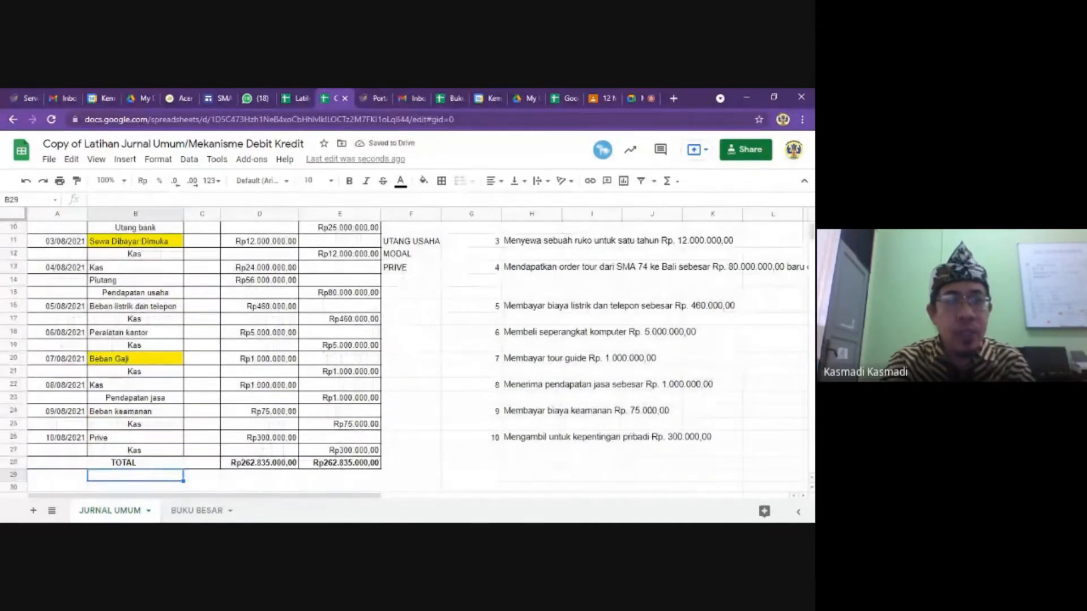
{"action": "left_click", "coordinate": [135, 450]}
{"action": "key", "text": "Up"}
Enter "PENDAPATAN" in F15, leaving F14 empty below PRIVE.
{"action": "key", "text": "Right"}
{"action": "key", "text": "Up"}
{"action": "key", "text": "Up"}
{"action": "key", "text": "Up"}
{"action": "key", "text": "Up"}
{"action": "key", "text": "Up"}
{"action": "key", "text": "Up"}
{"action": "key", "text": "Up"}
{"action": "key", "text": "Up"}
{"action": "key", "text": "Up"}
{"action": "key", "text": "Up"}
{"action": "key", "text": "Up"}
{"action": "key", "text": "Up"}
{"action": "key", "text": "Right"}
{"action": "key", "text": "Right"}
{"action": "key", "text": "Right"}
{"action": "key", "text": "Down"}
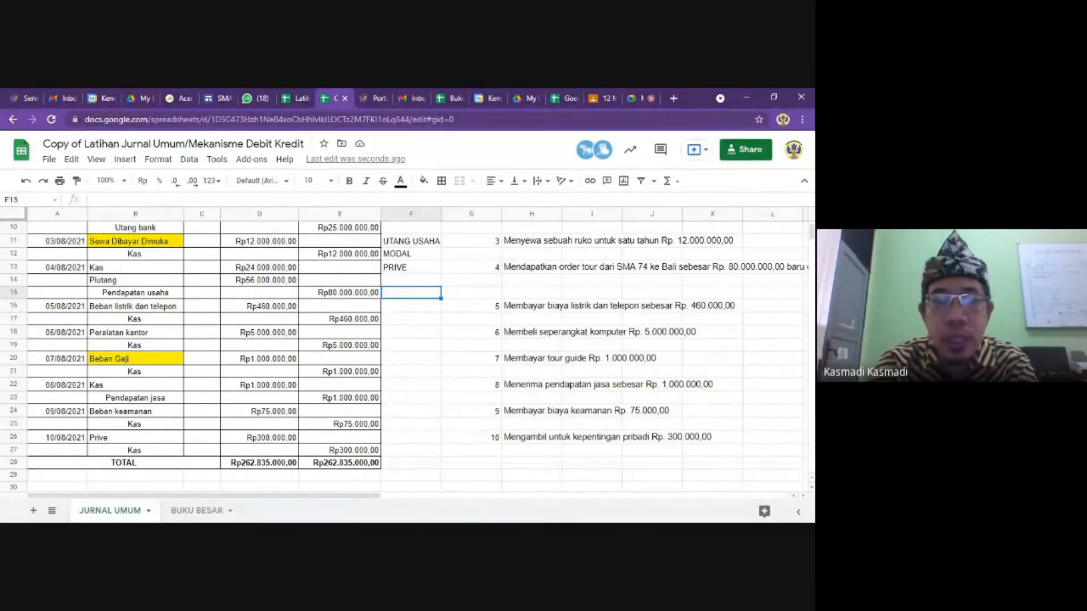
{"action": "type", "text": "PENDAPATAN"}
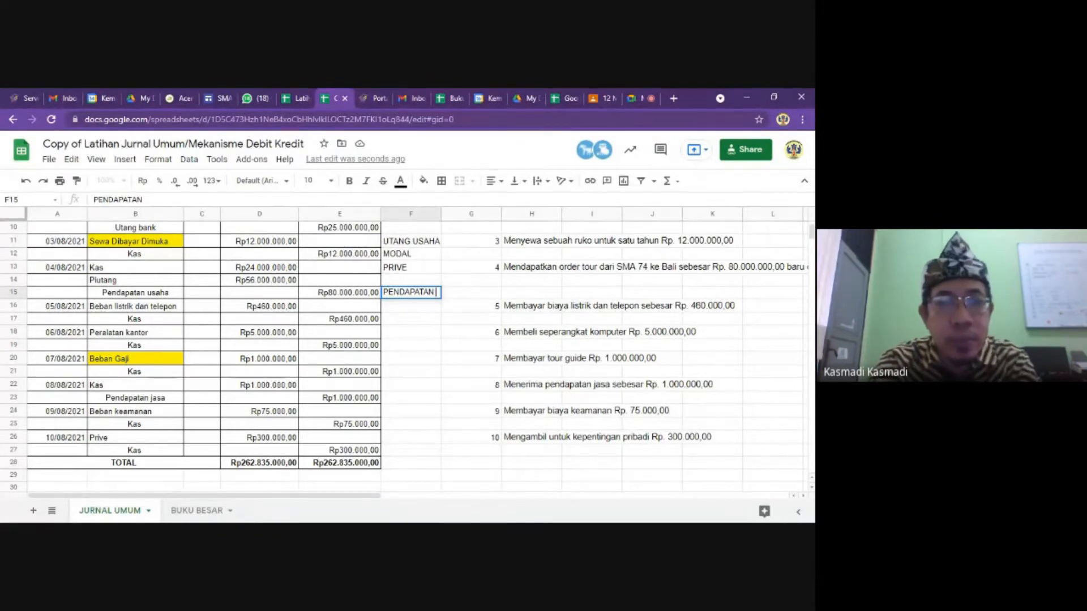
Change the account name in B23 of the 08/08/2021 entry to "Pendapatan Usaha".
{"action": "double_click", "coordinate": [134, 402]}
{"action": "double_click", "coordinate": [158, 397]}
{"action": "type", "text": "Usaha"}
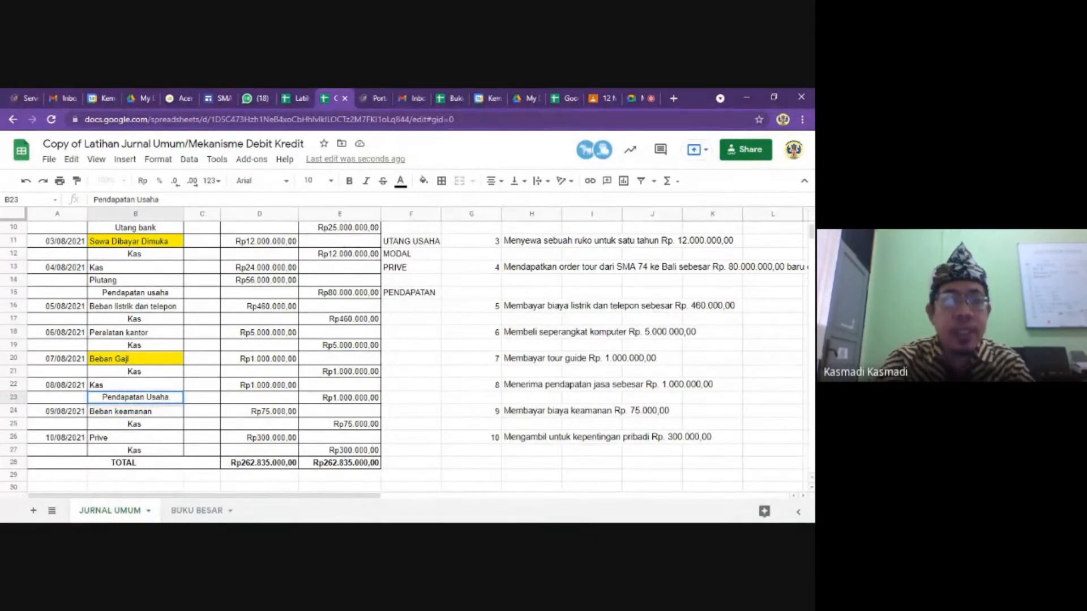
Extend the account name in F15 to "PENDAPATAN USAHA".
{"action": "double_click", "coordinate": [424, 295]}
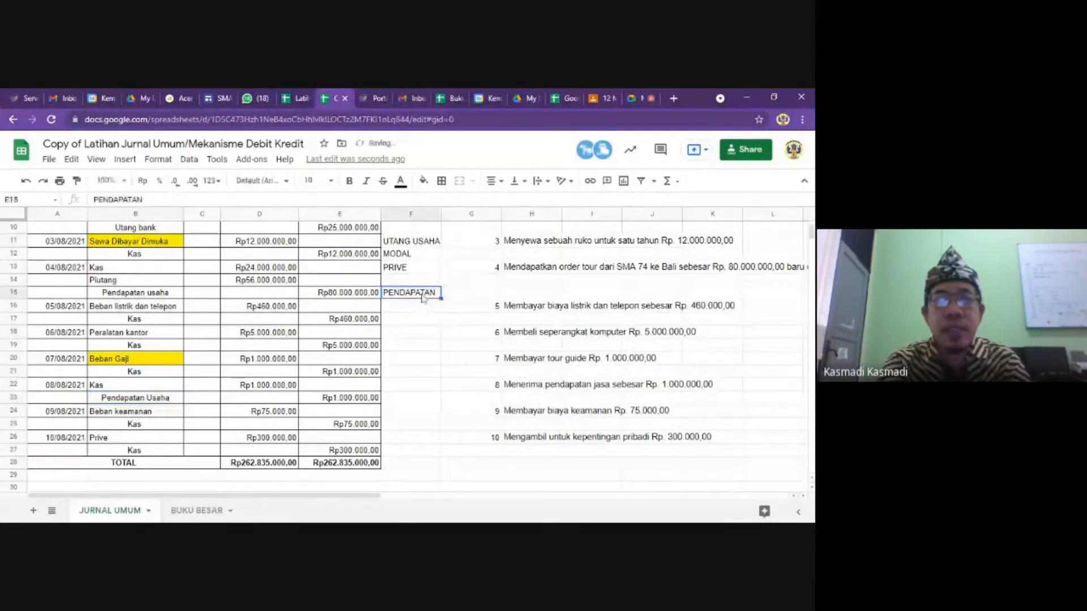
{"action": "left_click", "coordinate": [424, 292]}
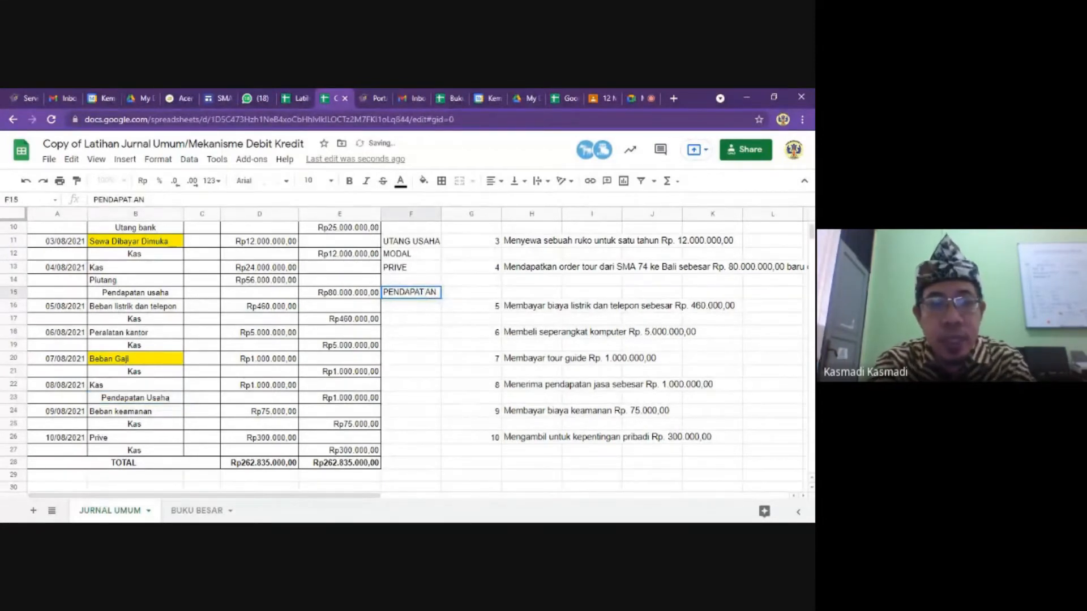
{"action": "type", "text": "USAHA"}
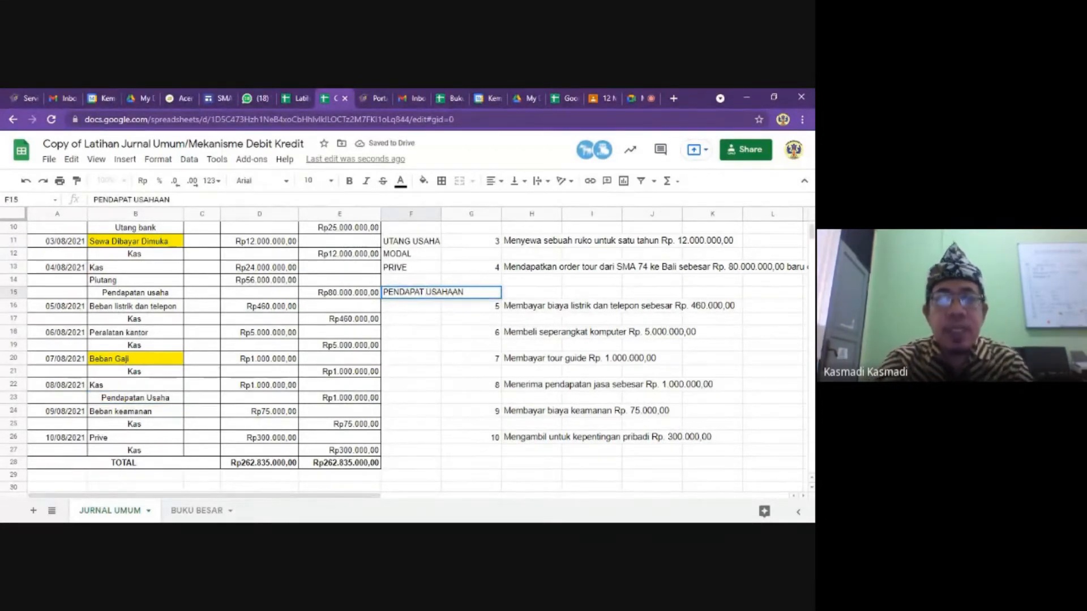
{"action": "key", "text": "Delete"}
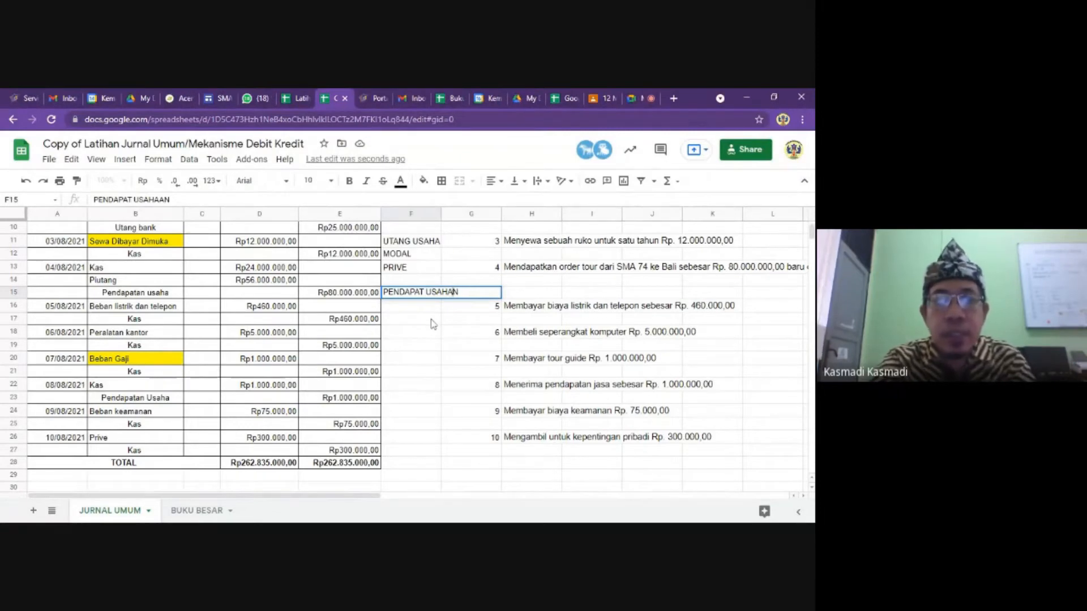
{"action": "key", "text": "Delete"}
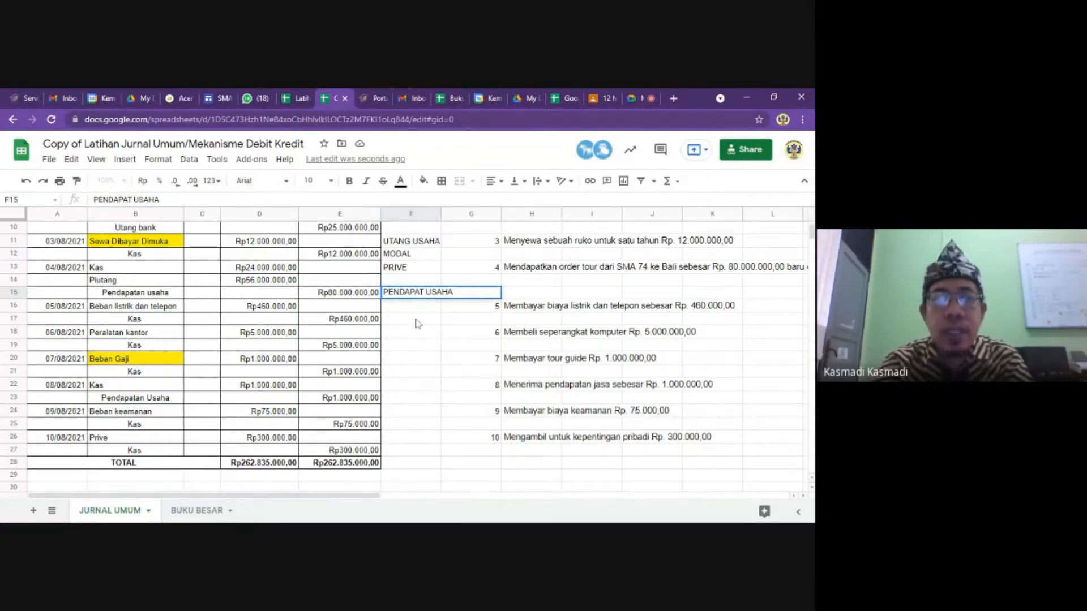
{"action": "type", "text": "AN"}
{"action": "left_click", "coordinate": [419, 311]}
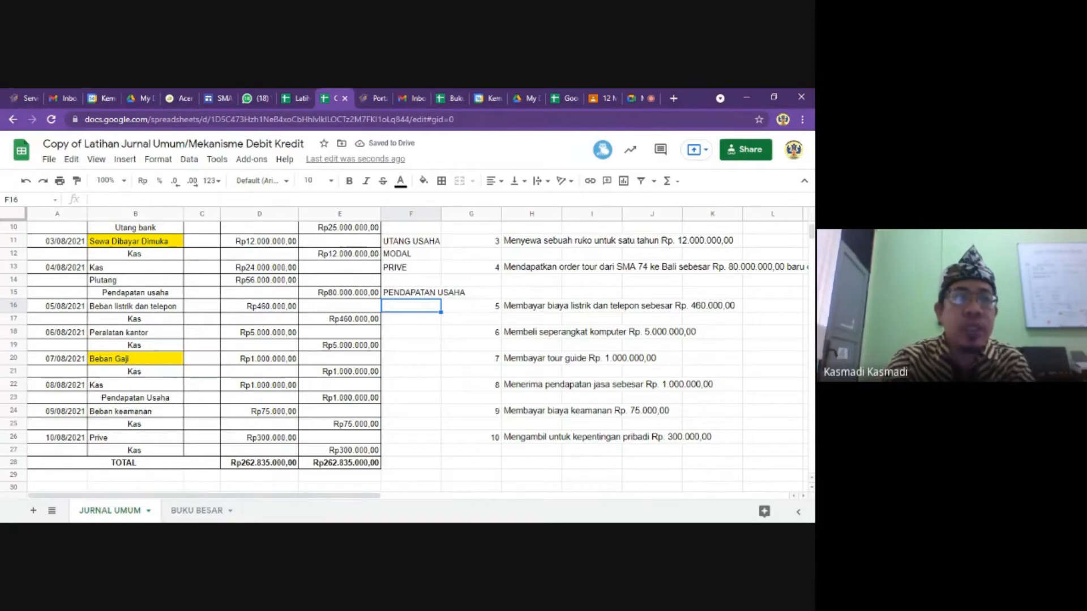
Review the KETERANGAN column from B14 up to B6 and back down to B25 for the expense accounts.
{"action": "left_click", "coordinate": [155, 281]}
{"action": "key", "text": "Up"}
{"action": "key", "text": "Up"}
{"action": "key", "text": "Up"}
{"action": "key", "text": "Up"}
{"action": "key", "text": "Up"}
{"action": "key", "text": "Up"}
{"action": "key", "text": "Up"}
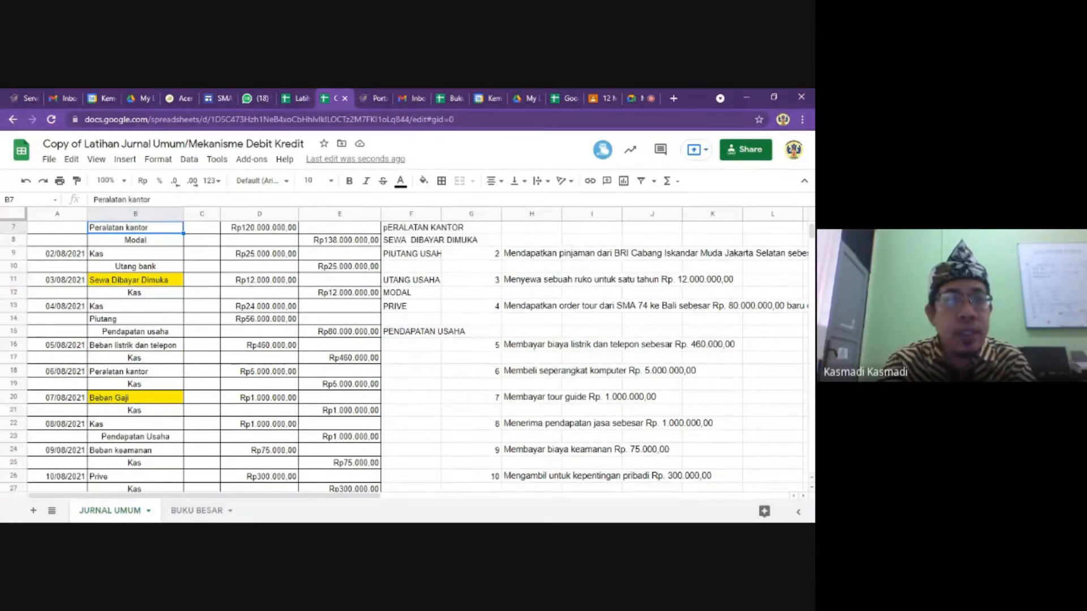
{"action": "key", "text": "Up"}
{"action": "key", "text": "Down"}
{"action": "key", "text": "Down"}
{"action": "key", "text": "Down"}
{"action": "key", "text": "Down"}
{"action": "key", "text": "Down"}
{"action": "key", "text": "Down"}
{"action": "key", "text": "Down"}
{"action": "key", "text": "Down"}
{"action": "key", "text": "Down"}
{"action": "key", "text": "Down"}
{"action": "key", "text": "Down"}
{"action": "key", "text": "Down"}
{"action": "key", "text": "Down"}
{"action": "key", "text": "Down"}
{"action": "key", "text": "Down"}
{"action": "key", "text": "Down"}
{"action": "key", "text": "Down"}
{"action": "key", "text": "Down"}
{"action": "key", "text": "Down"}
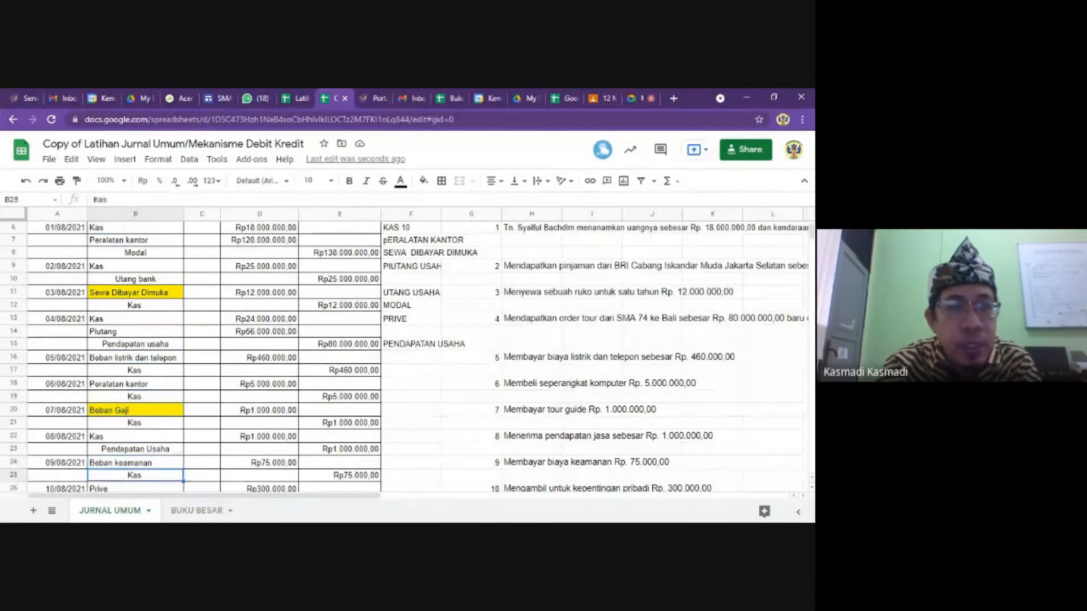
Enter "BEBAN LISTRIK DAN TELEPON" in F16 below PENDAPATAN USAHA.
{"action": "left_click", "coordinate": [403, 360]}
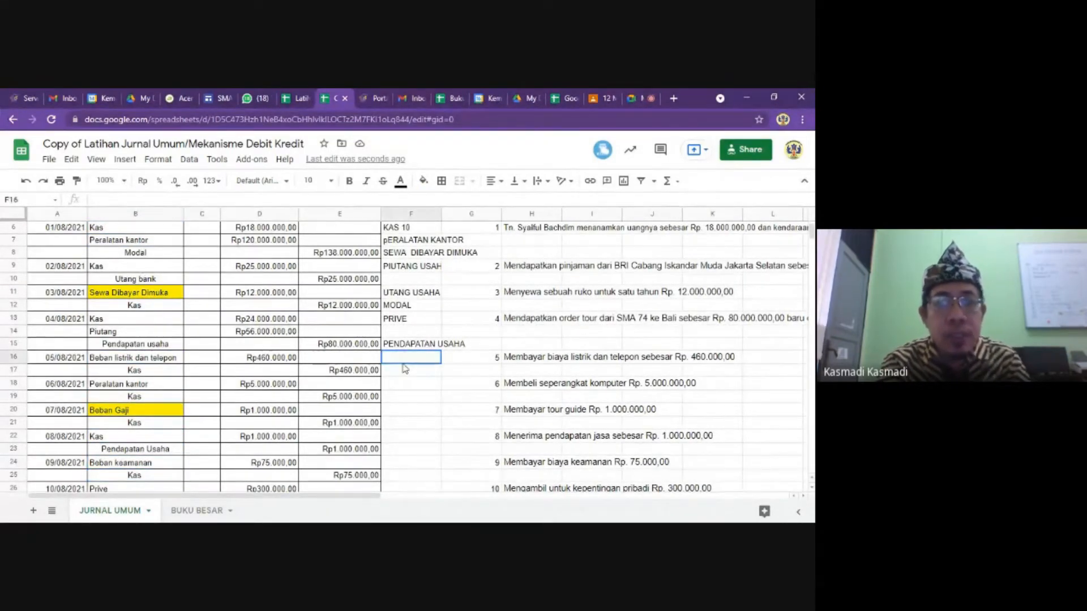
{"action": "type", "text": "BEBAN"}
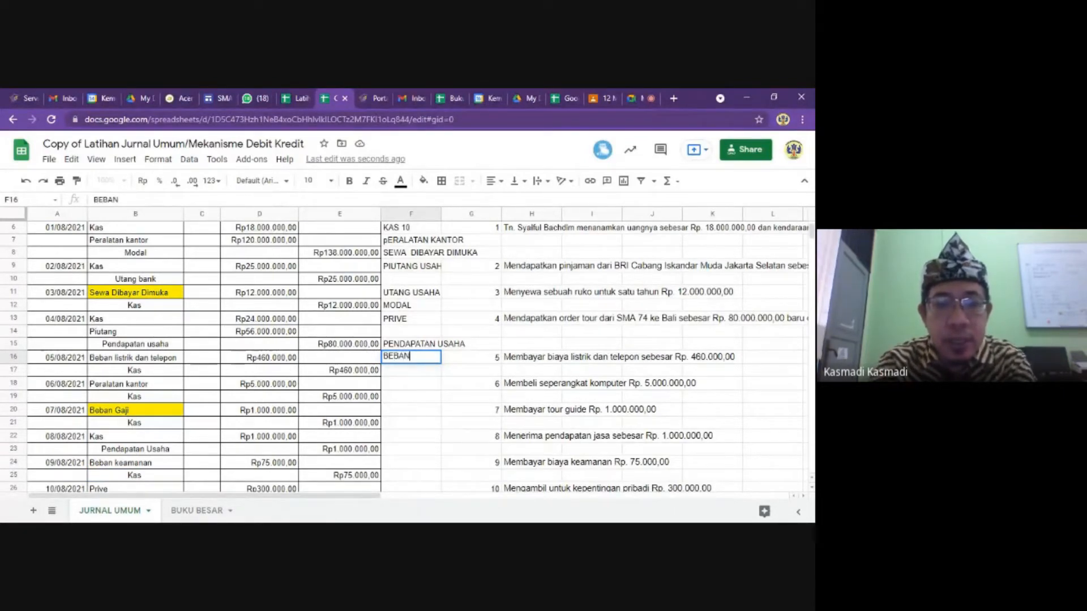
{"action": "type", "text": " LISTRIK"}
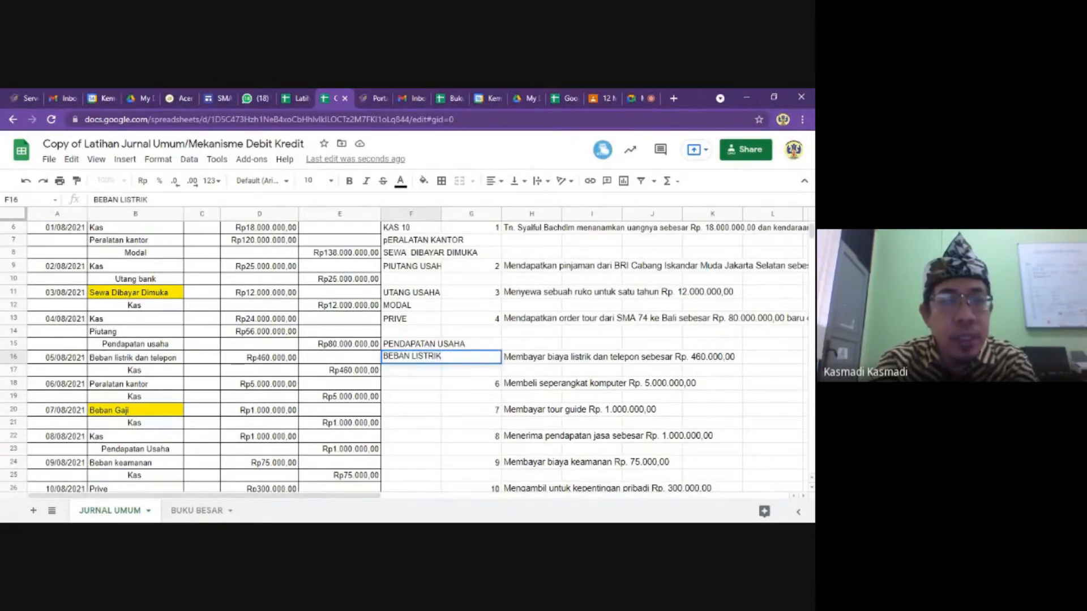
{"action": "type", "text": " DAN TELE"}
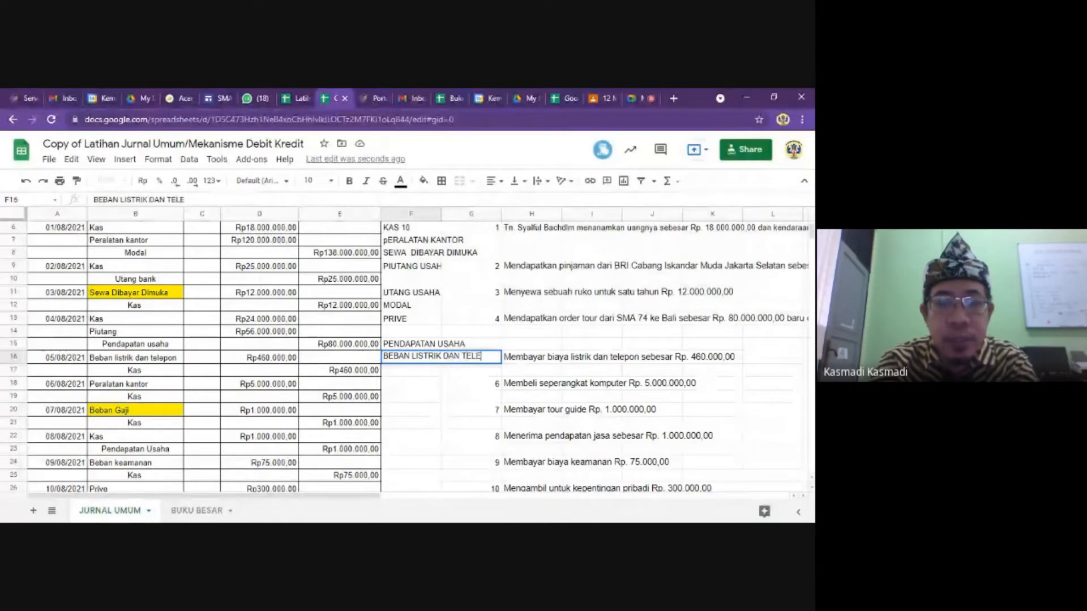
{"action": "type", "text": "PON"}
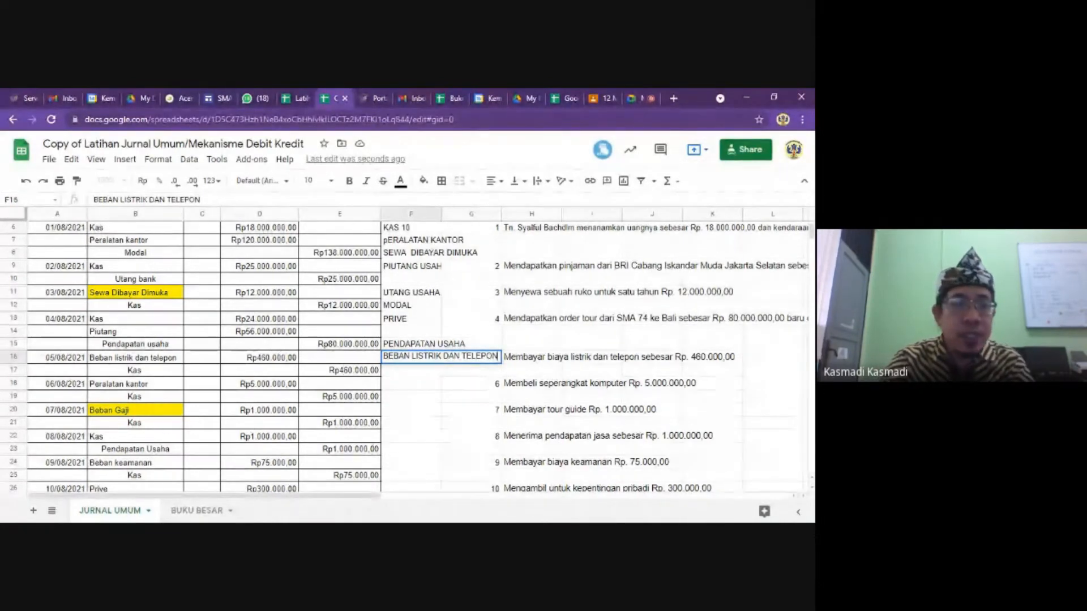
{"action": "key", "text": "Return"}
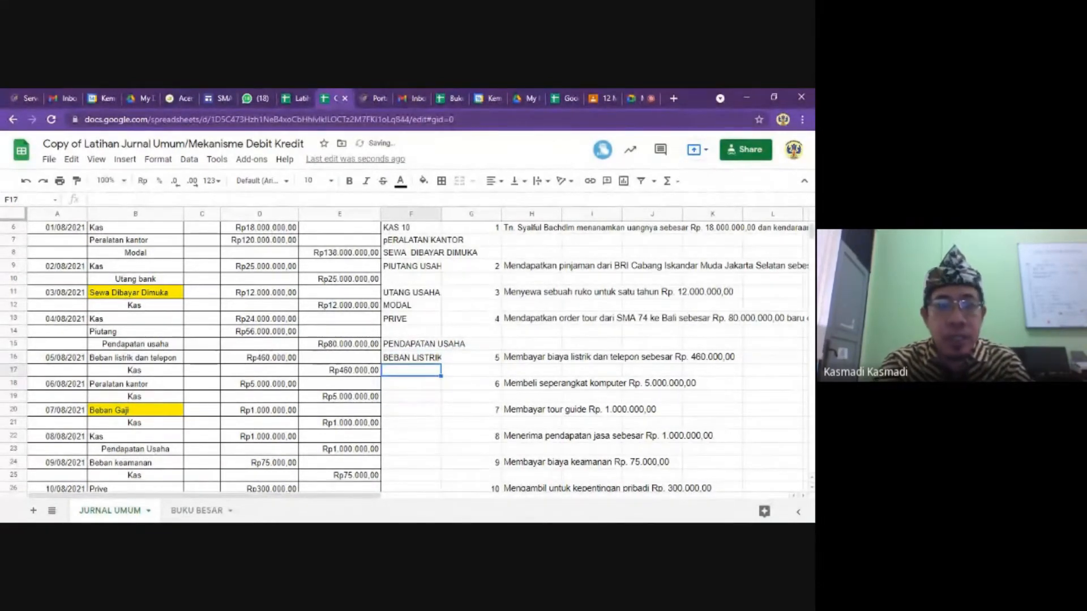
Add the expense accounts BEBAN GAJI in F17 and BEBAN KEAMANAN in F18.
{"action": "type", "text": "BEBAN GAJI"}
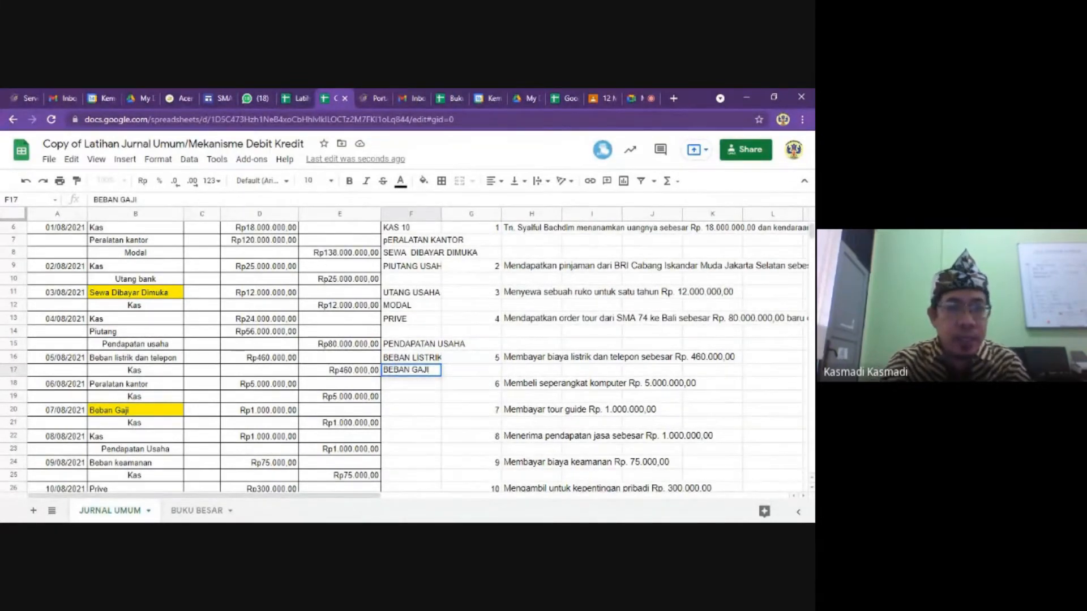
{"action": "key", "text": "Return"}
{"action": "key", "text": "Down"}
{"action": "key", "text": "Down"}
{"action": "key", "text": "Down"}
{"action": "key", "text": "Down"}
{"action": "key", "text": "Up"}
{"action": "key", "text": "Up"}
{"action": "key", "text": "Up"}
{"action": "key", "text": "Up"}
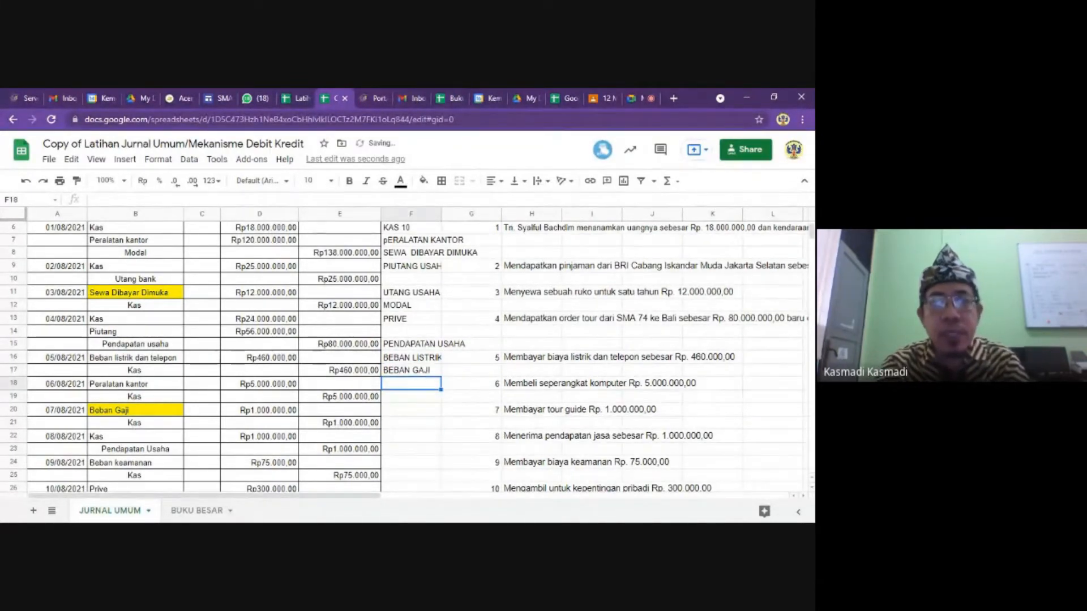
{"action": "type", "text": "BEBAN KEAMANAN"}
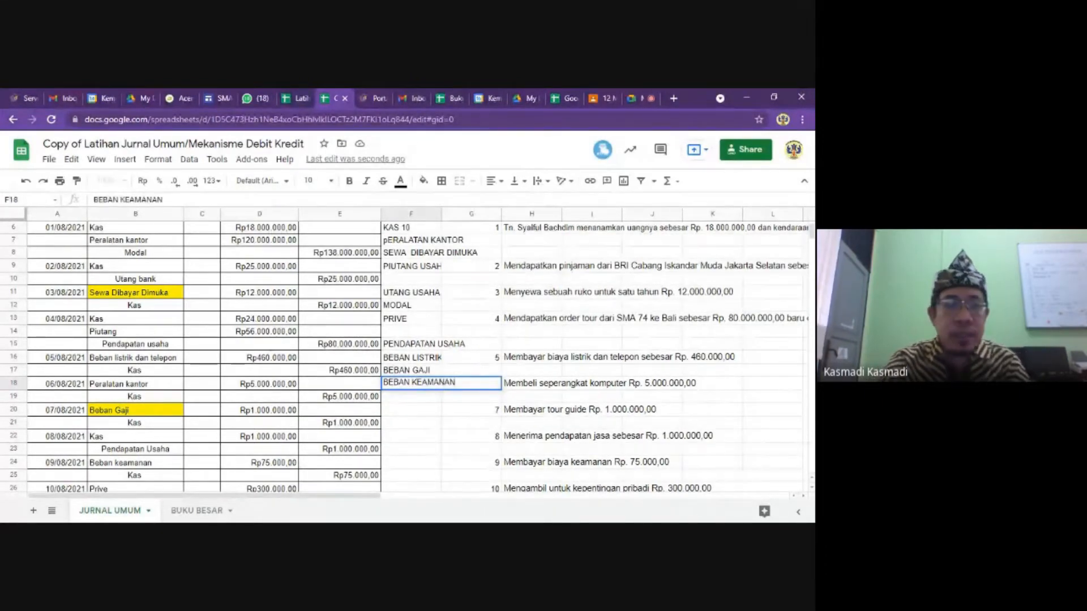
{"action": "key", "text": "Return"}
Check the account list in column F against the journal, going down to the TOTAL row and back up to F4.
{"action": "key", "text": "Down"}
{"action": "key", "text": "Down"}
{"action": "key", "text": "Down"}
{"action": "key", "text": "Down"}
{"action": "key", "text": "Down"}
{"action": "key", "text": "Down"}
{"action": "key", "text": "Down"}
{"action": "key", "text": "Down"}
{"action": "key", "text": "Down"}
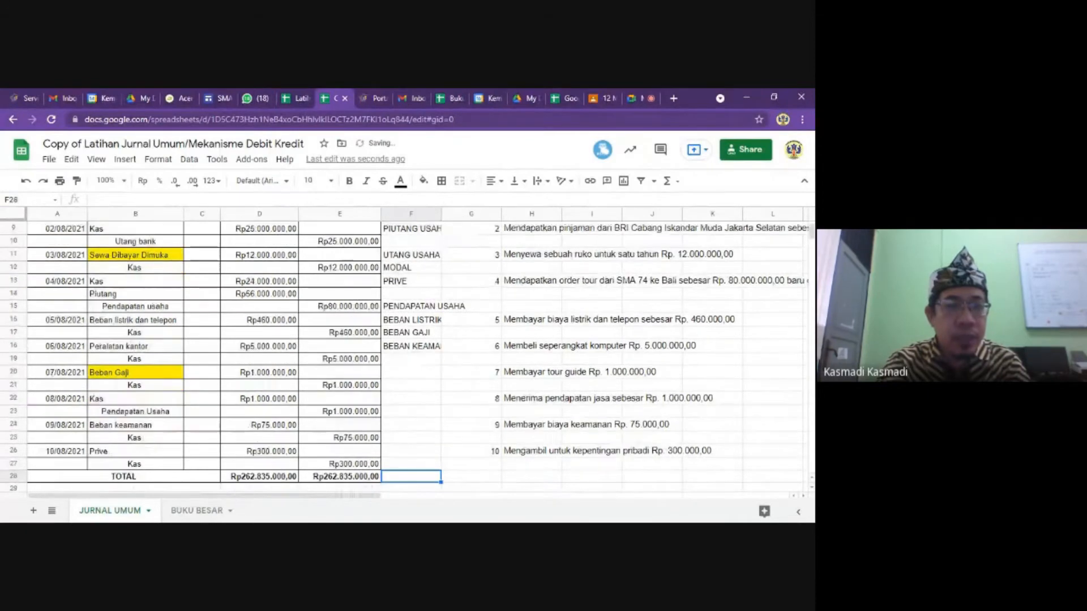
{"action": "key", "text": "Up"}
{"action": "key", "text": "Up"}
{"action": "key", "text": "Up"}
{"action": "key", "text": "Up"}
{"action": "key", "text": "Up"}
{"action": "key", "text": "Up"}
{"action": "key", "text": "Up"}
{"action": "key", "text": "Up"}
{"action": "key", "text": "Up"}
{"action": "key", "text": "Up"}
{"action": "key", "text": "Up"}
{"action": "key", "text": "Up"}
{"action": "key", "text": "Up"}
{"action": "key", "text": "Up"}
{"action": "key", "text": "Up"}
{"action": "key", "text": "Up"}
{"action": "key", "text": "Up"}
{"action": "key", "text": "Up"}
{"action": "key", "text": "Up"}
{"action": "key", "text": "Up"}
{"action": "key", "text": "Up"}
{"action": "key", "text": "Up"}
{"action": "key", "text": "Up"}
{"action": "key", "text": "Up"}
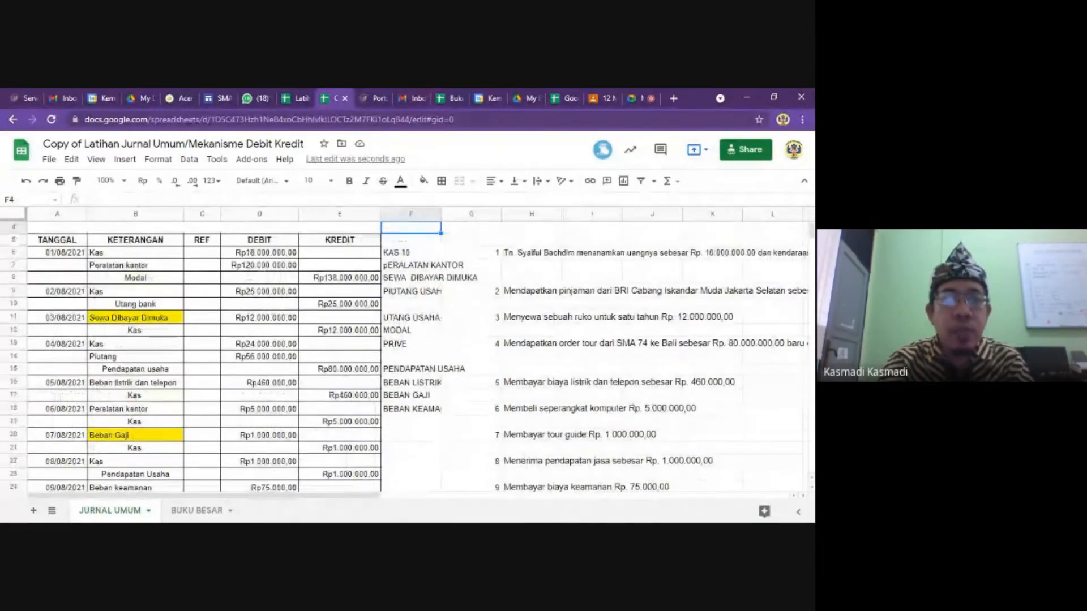
Review the account list in column F from F6 down to BEBAN KEAMANAN in F18, and recheck the asset accounts.
{"action": "key", "text": "Down"}
{"action": "key", "text": "Down"}
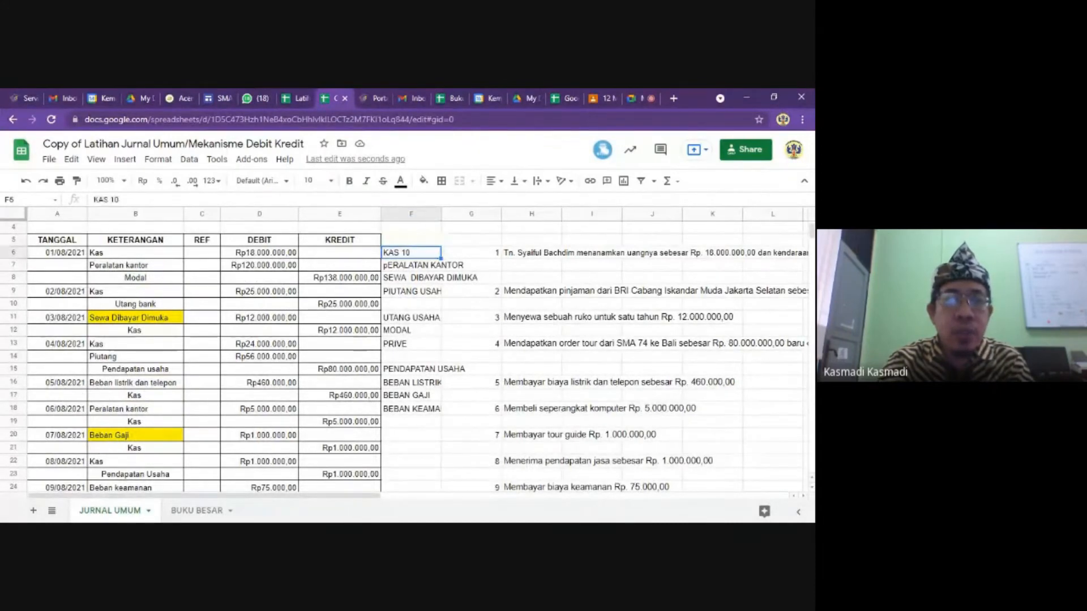
{"action": "key", "text": "Down"}
{"action": "key", "text": "Down"}
{"action": "key", "text": "Down"}
{"action": "key", "text": "Down"}
{"action": "key", "text": "Down"}
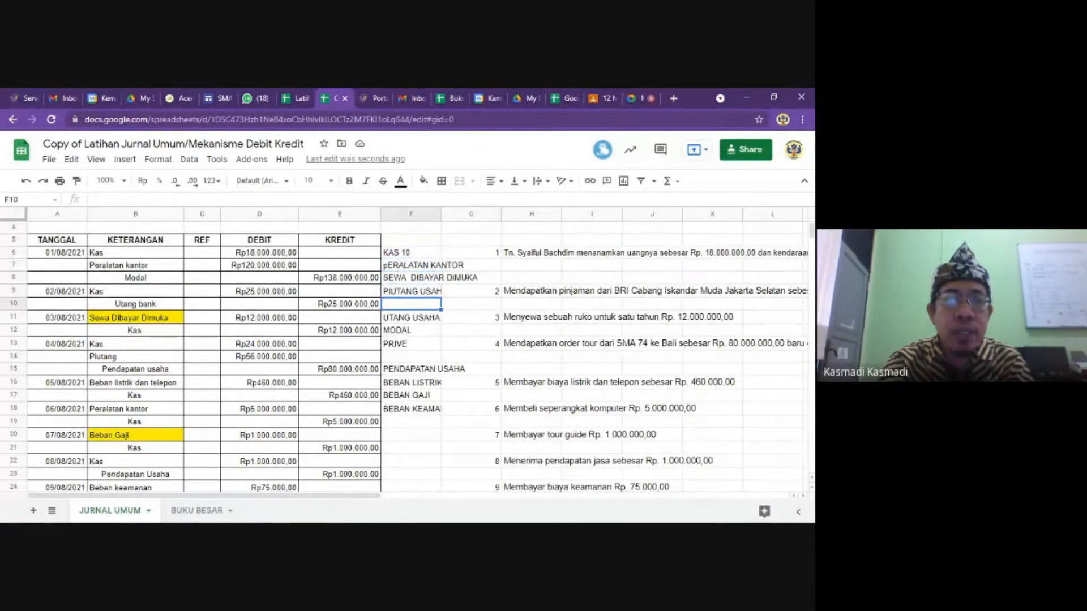
{"action": "key", "text": "Down"}
{"action": "key", "text": "Down"}
{"action": "key", "text": "Down"}
{"action": "key", "text": "Down"}
{"action": "key", "text": "Down"}
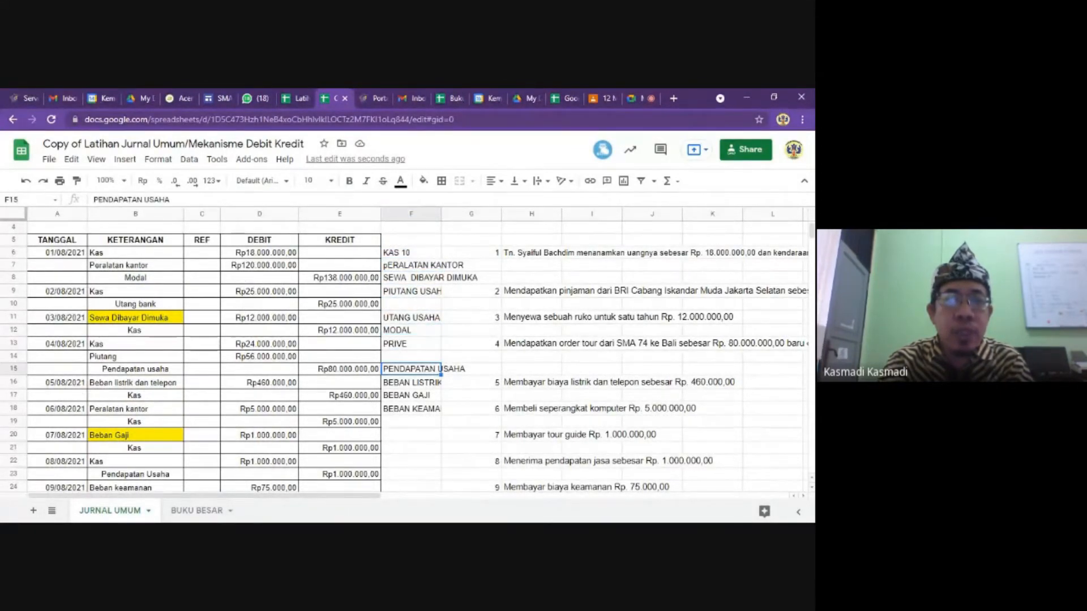
{"action": "key", "text": "Down"}
{"action": "key", "text": "Down"}
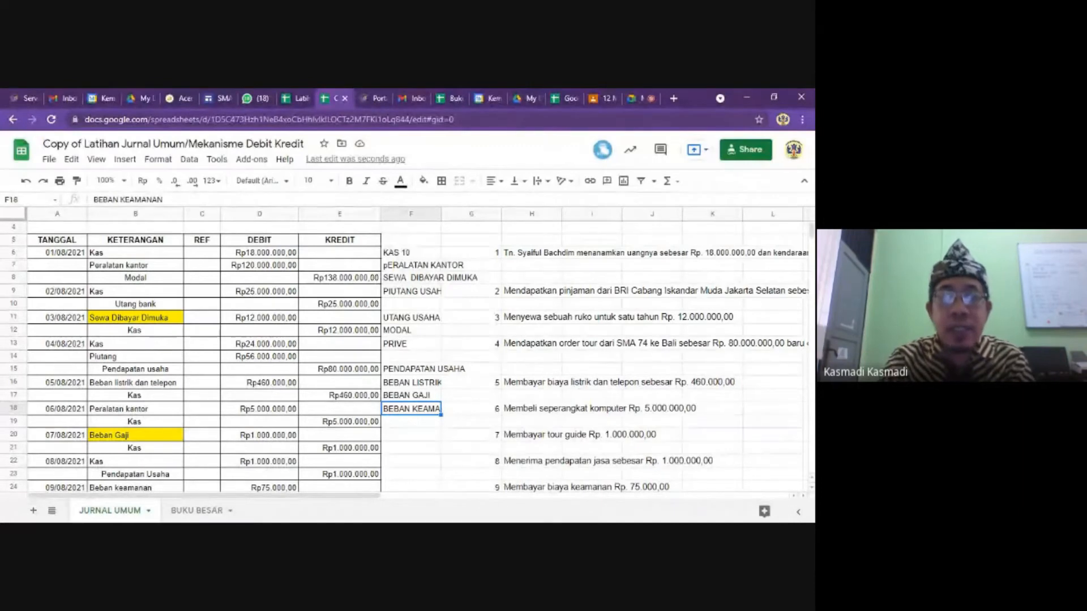
{"action": "left_click", "coordinate": [402, 254]}
{"action": "key", "text": "Down"}
{"action": "key", "text": "Down"}
{"action": "key", "text": "Down"}
{"action": "key", "text": "Down"}
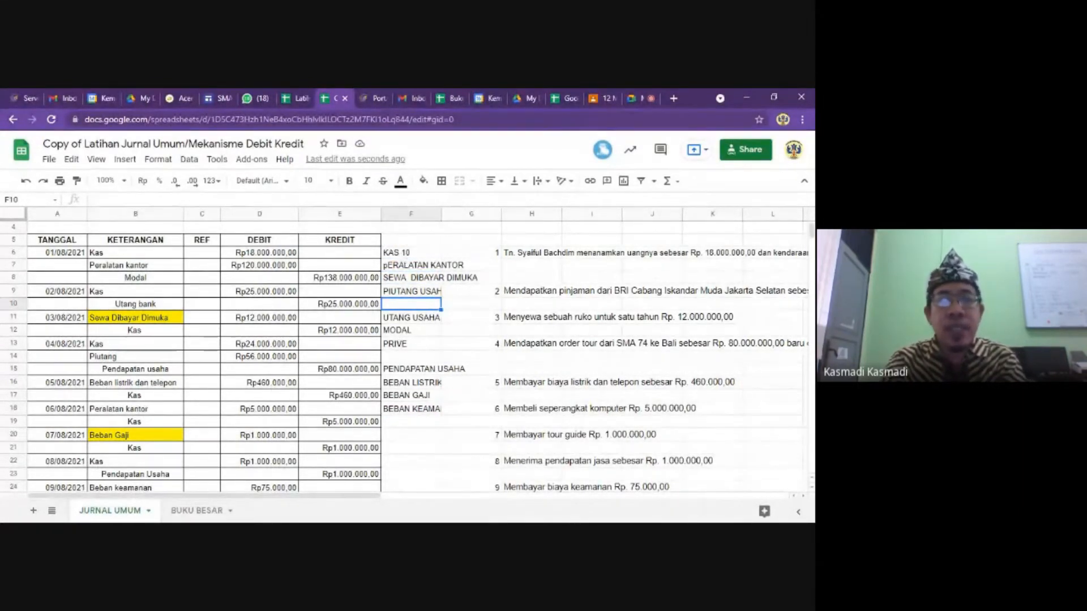
Copy the whole account list in F6:F18, from KAS to BEBAN KEAMANAN.
{"action": "left_click", "coordinate": [402, 255]}
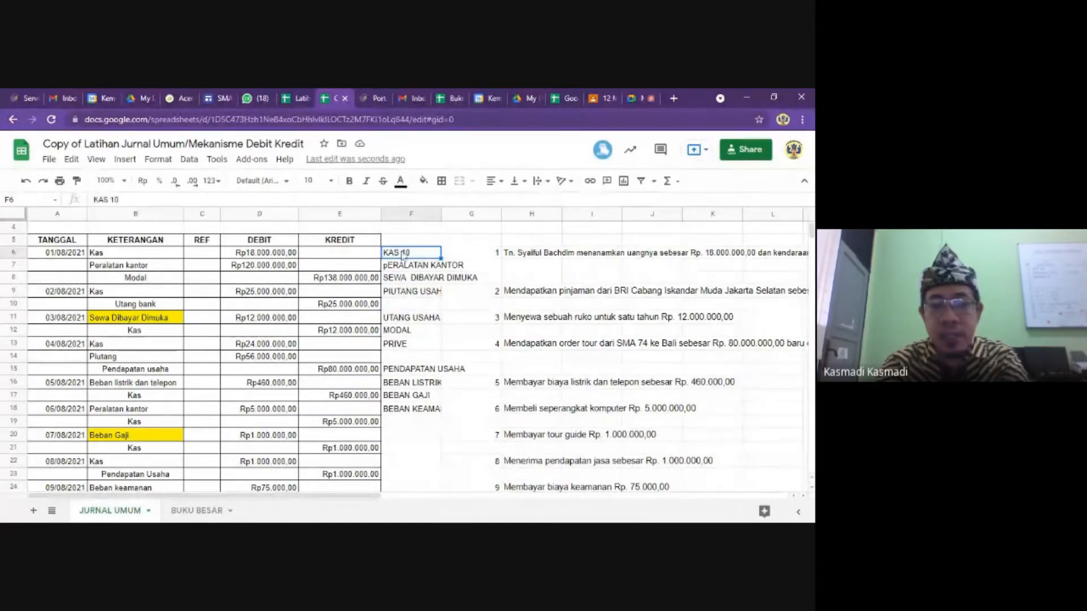
{"action": "key", "text": "shift+Down"}
{"action": "key", "text": "shift+Down"}
{"action": "key", "text": "shift+Down"}
{"action": "key", "text": "shift+Down"}
{"action": "key", "text": "shift+Down"}
{"action": "key", "text": "shift+Down"}
{"action": "key", "text": "shift+Down"}
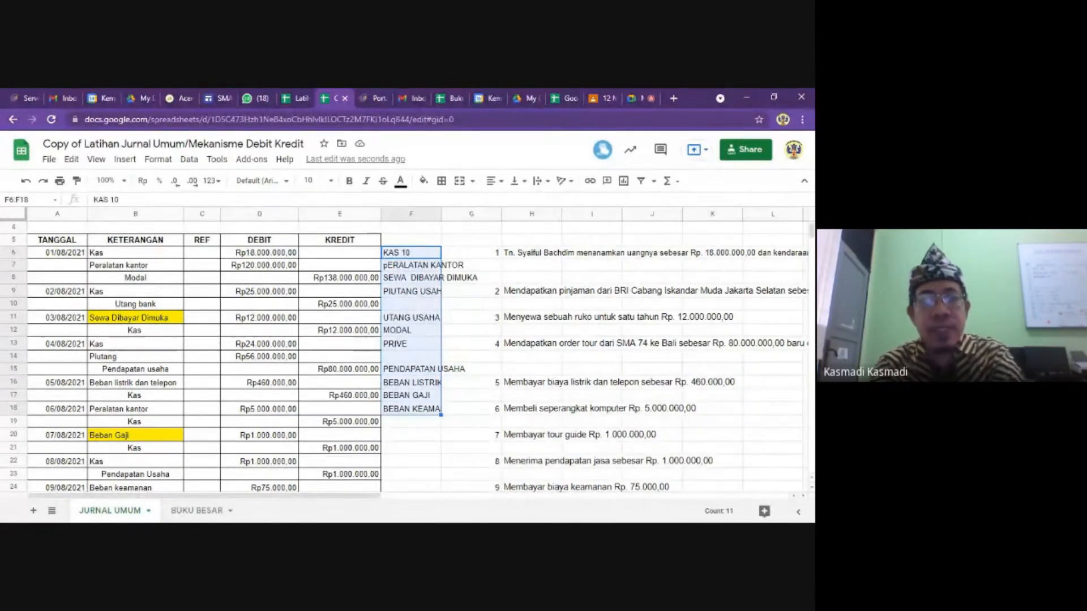
{"action": "key", "text": "ctrl+c"}
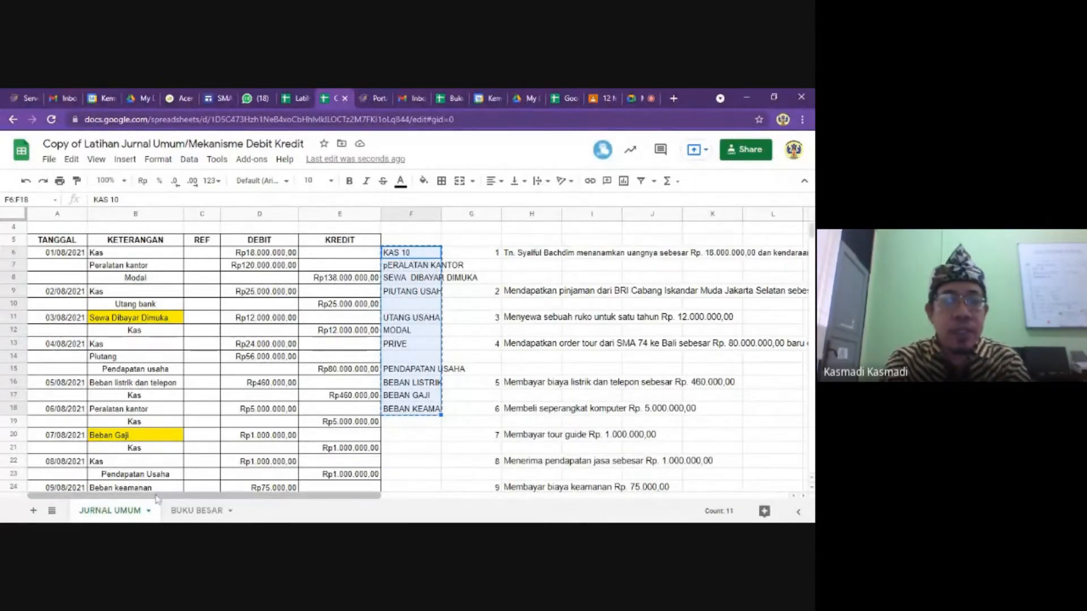
Paste the copied account list into the BUKU BESAR sheet starting at J10, beside the T-accounts.
{"action": "left_click", "coordinate": [182, 512]}
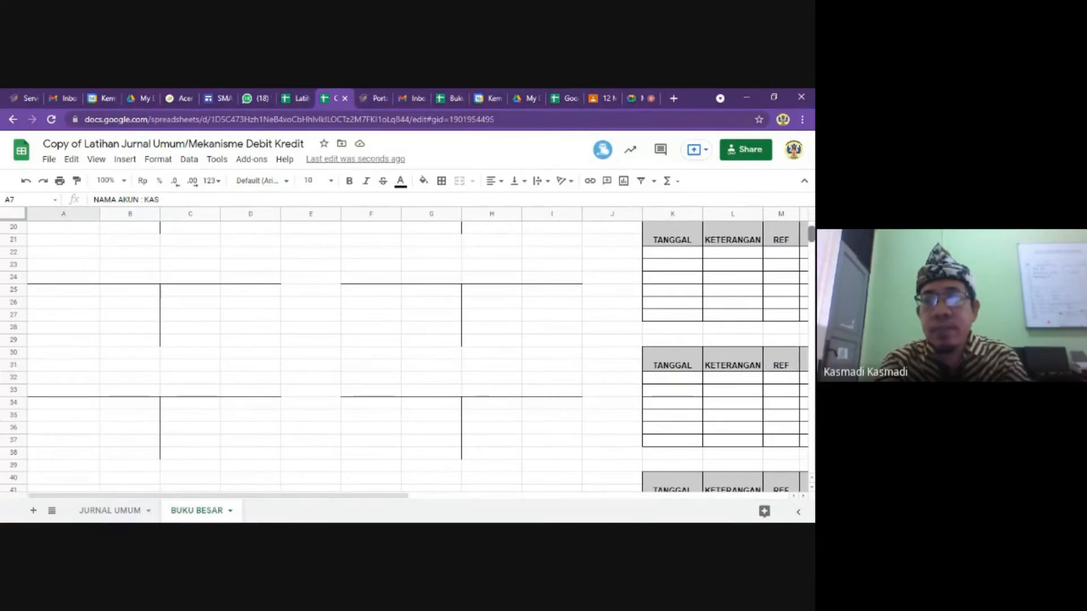
{"action": "scroll", "coordinate": [808, 240], "scroll_direction": "up", "scroll_amount": 5}
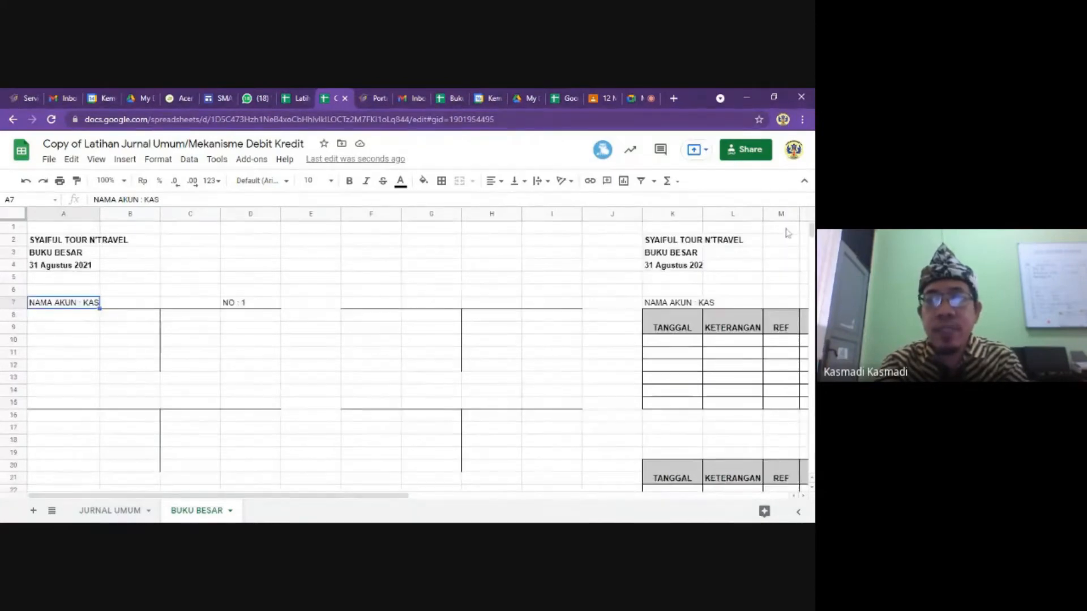
{"action": "left_click", "coordinate": [615, 343]}
{"action": "key", "text": "ctrl+v"}
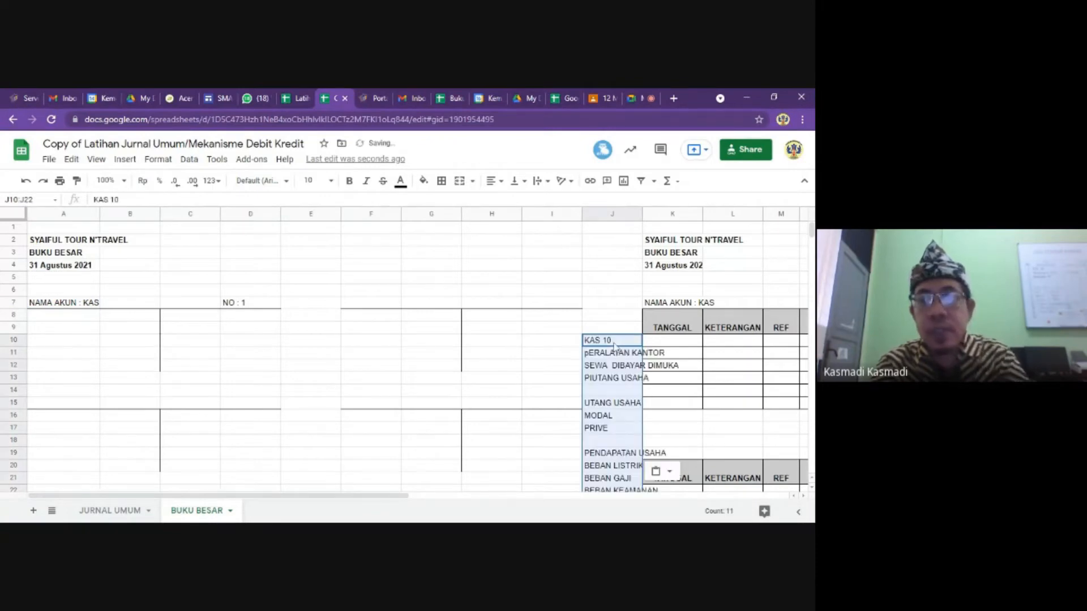
{"action": "left_click", "coordinate": [589, 304]}
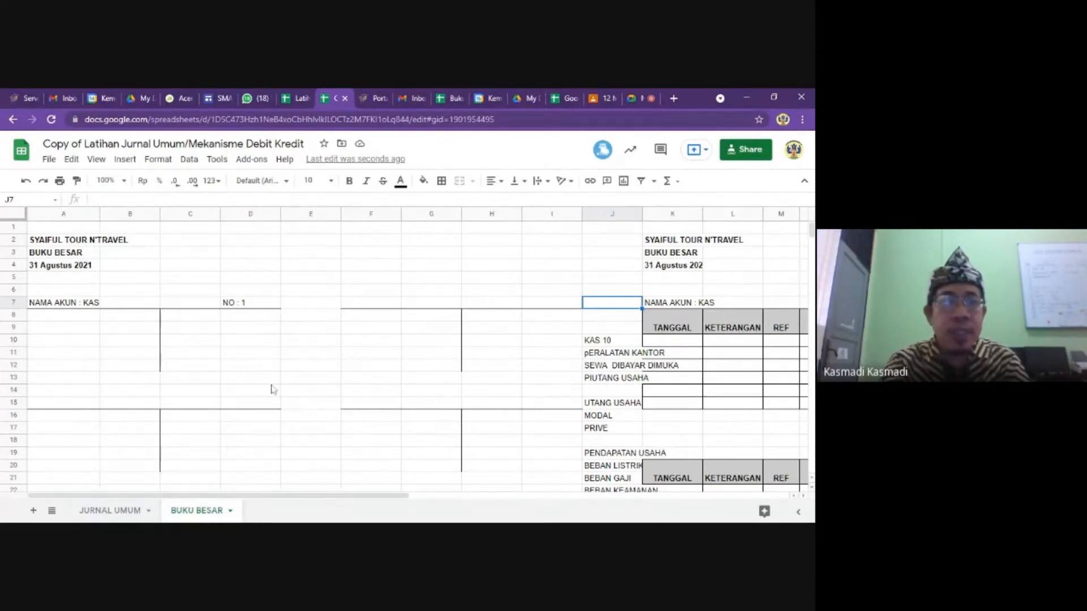
Enter the account label "nama akun : peralatan kantor" in A15 above the second T-account.
{"action": "left_click", "coordinate": [58, 404]}
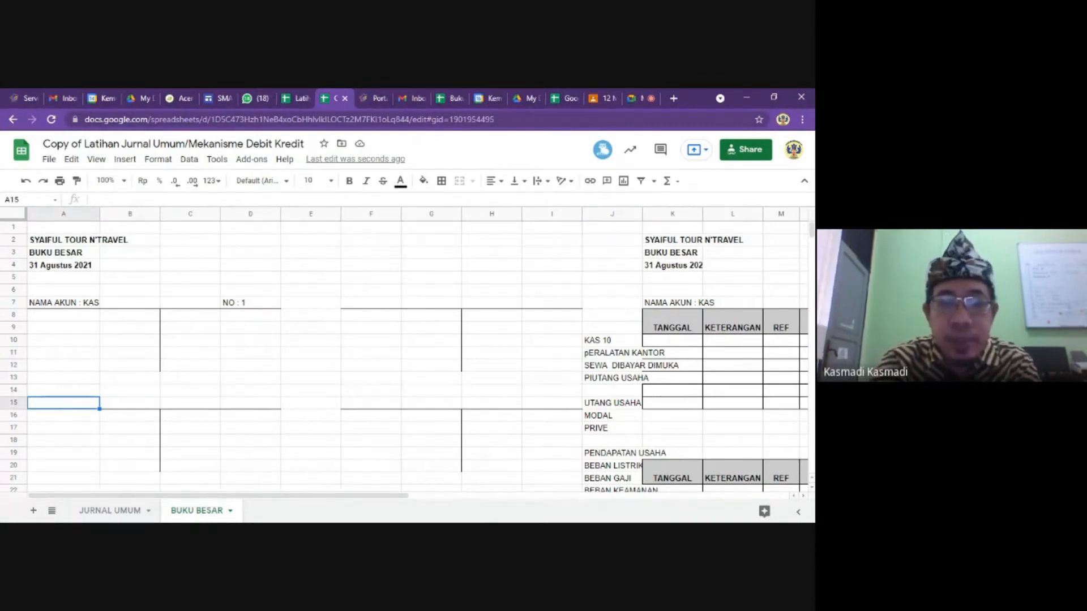
{"action": "type", "text": "na"}
{"action": "key", "text": "BackSpace"}
{"action": "key", "text": "BackSpace"}
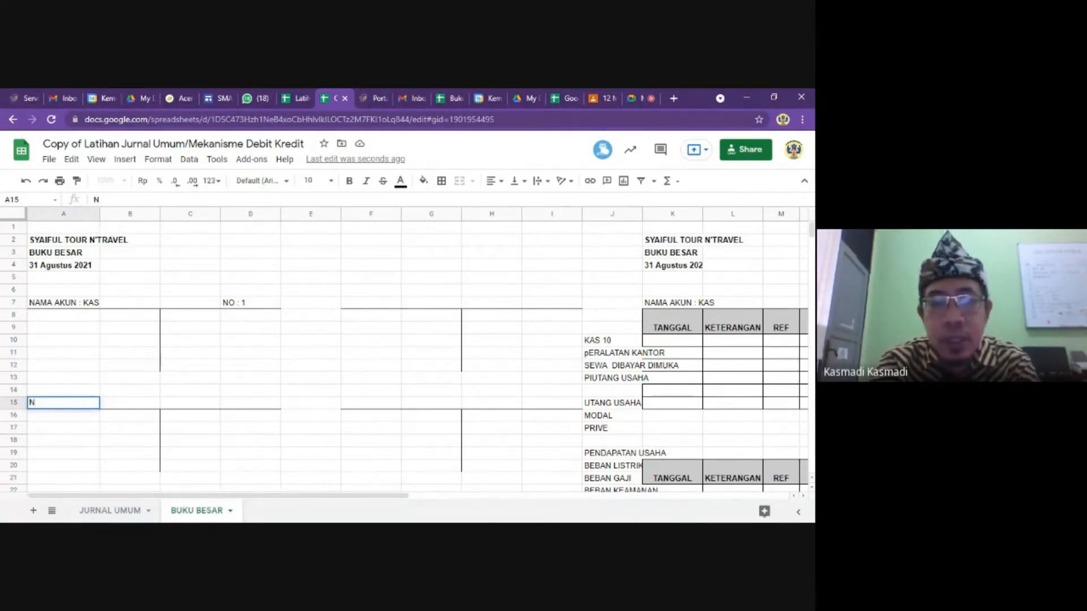
{"action": "type", "text": "nama a"}
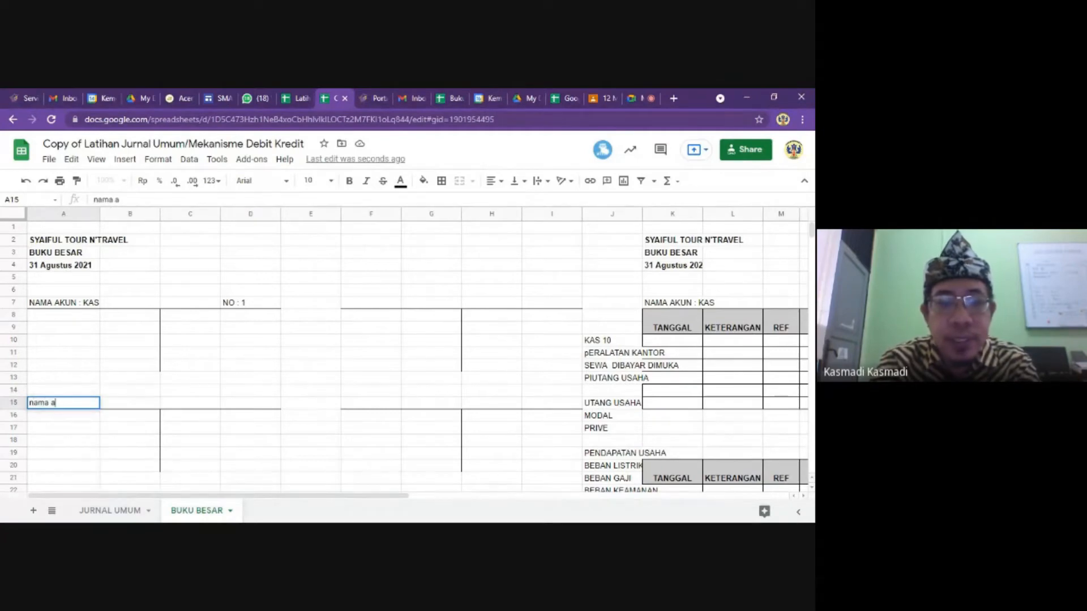
{"action": "type", "text": "kun :"}
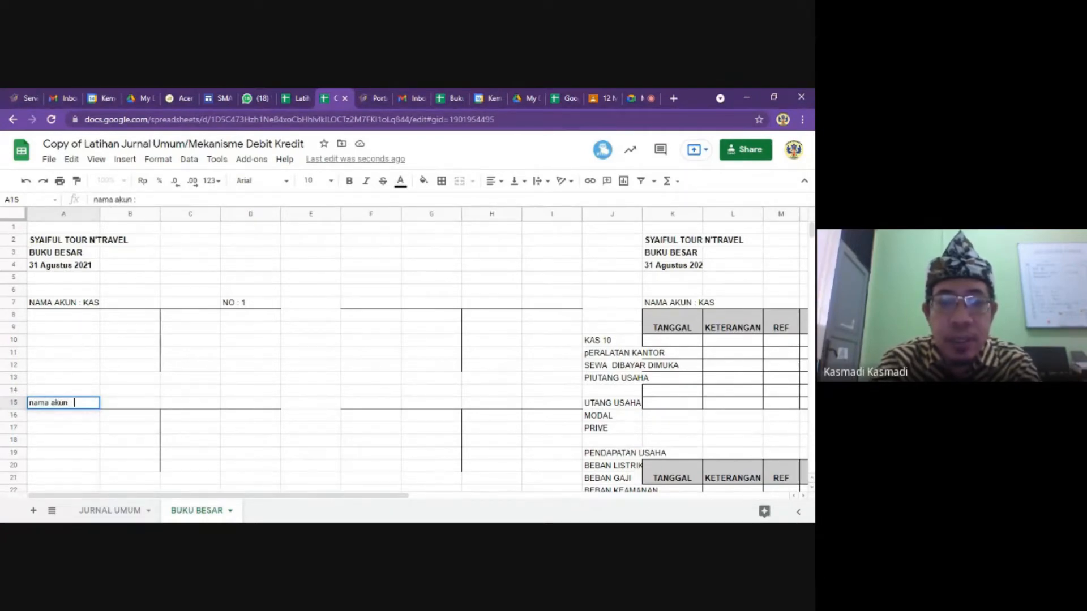
{"action": "type", "text": " peralatan k"}
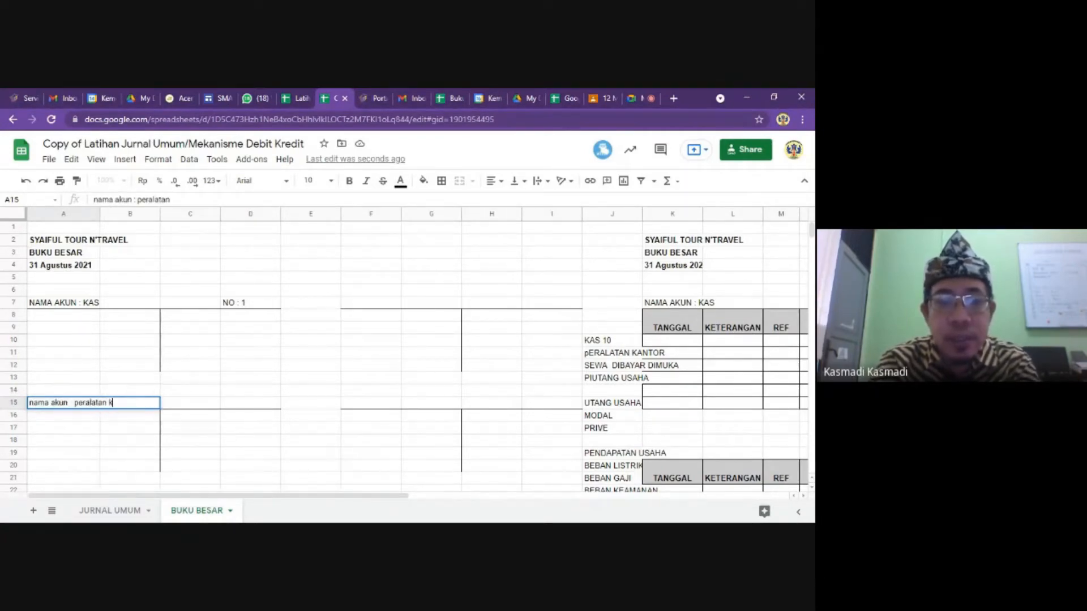
{"action": "type", "text": "antor"}
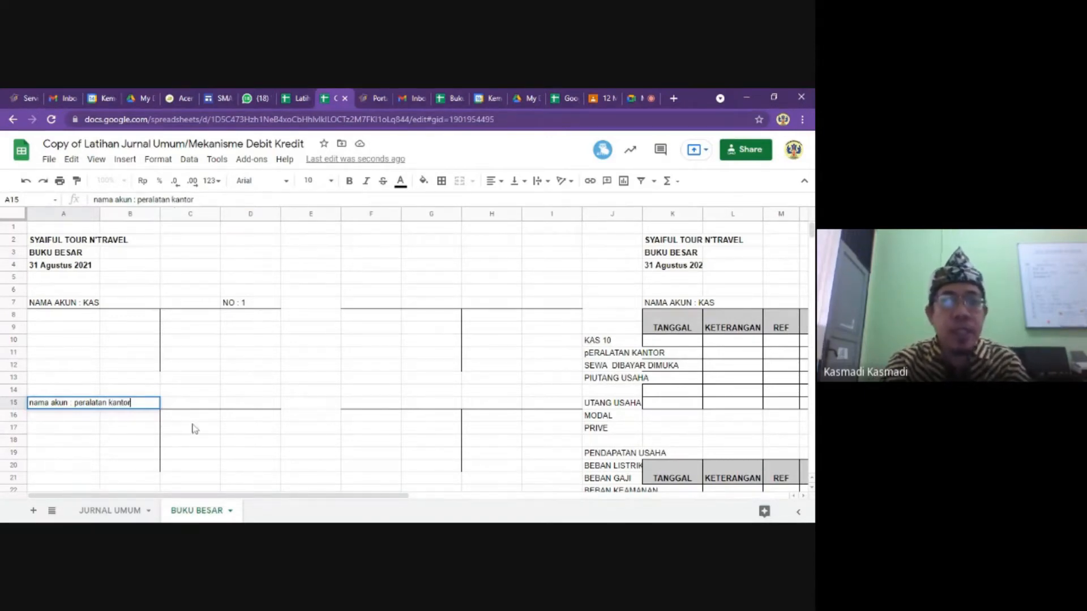
Enter the account number "NO : 2" in D15 for the second T-account.
{"action": "left_click", "coordinate": [236, 411]}
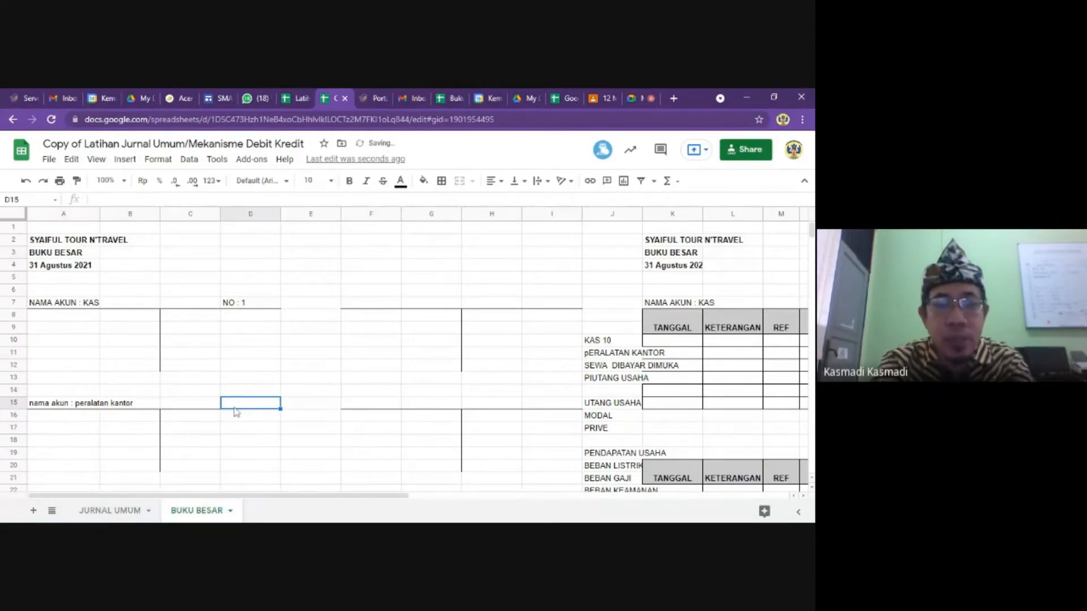
{"action": "type", "text": "NO"}
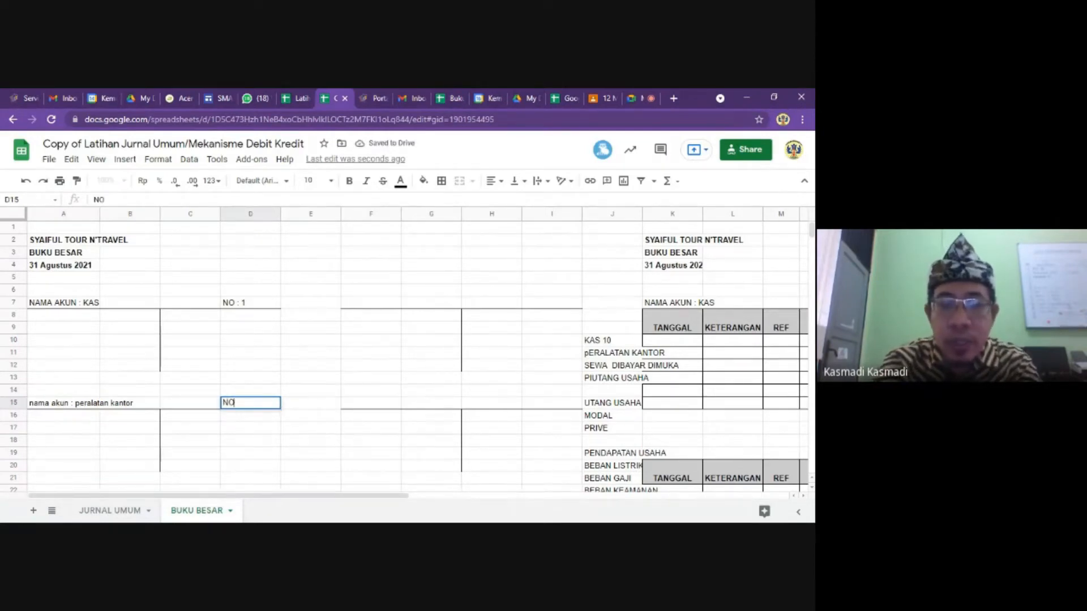
{"action": "type", "text": " : 2"}
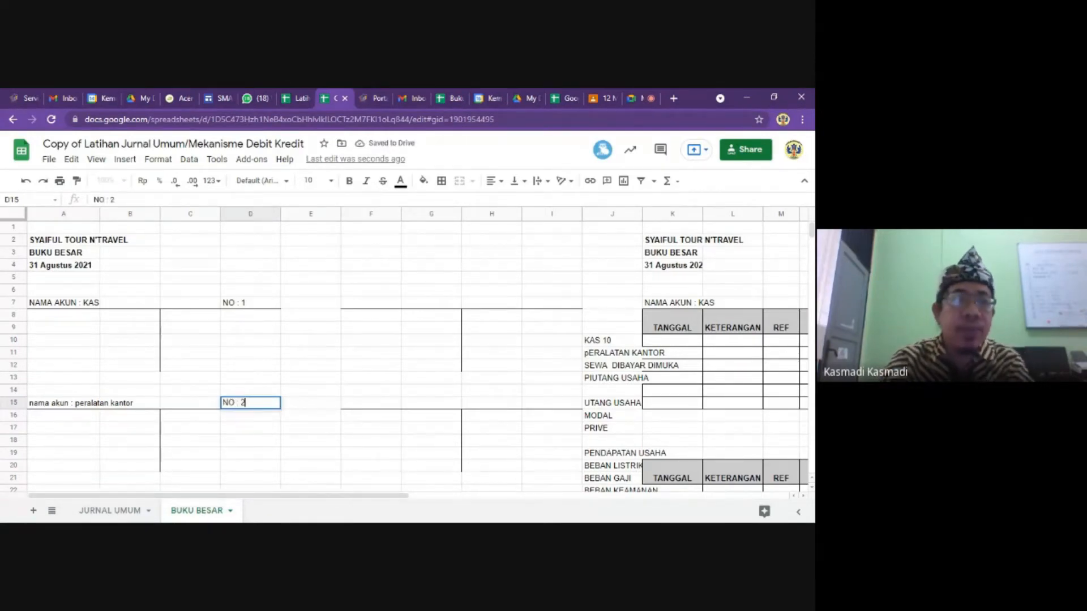
Replace the label in A15 with the uppercase text "NAMA AKUN : PERALATAN KANTOR".
{"action": "left_click", "coordinate": [46, 407]}
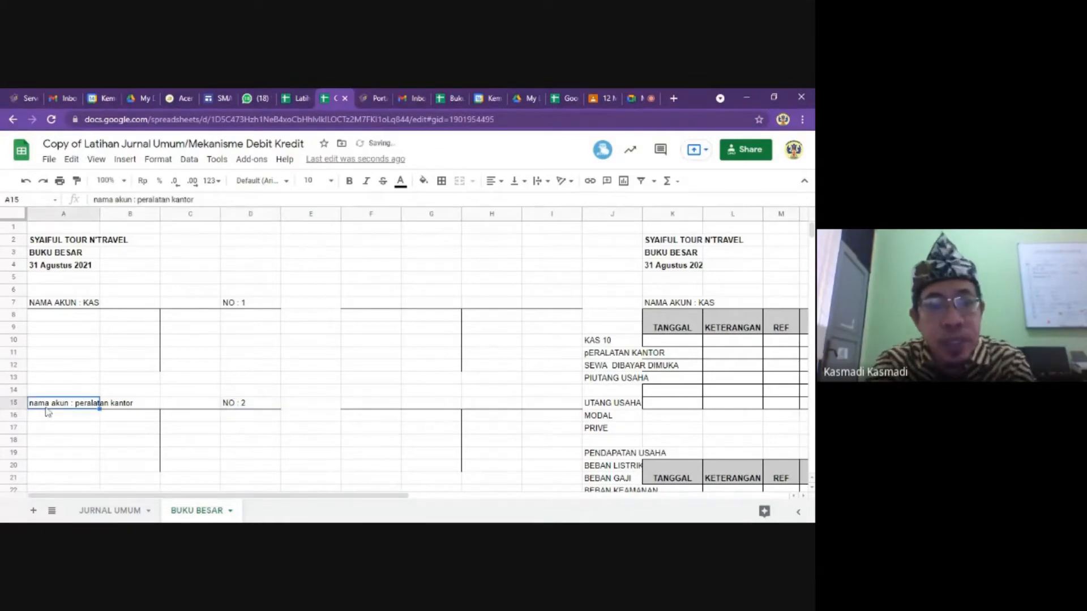
{"action": "type", "text": "NAMA"}
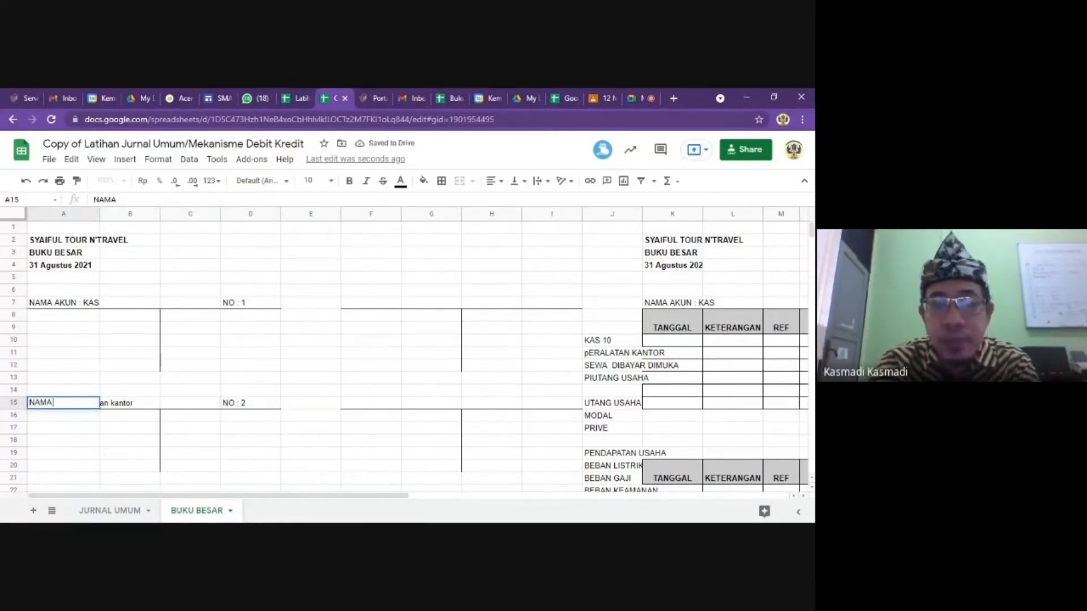
{"action": "type", "text": " AKUN : PER"}
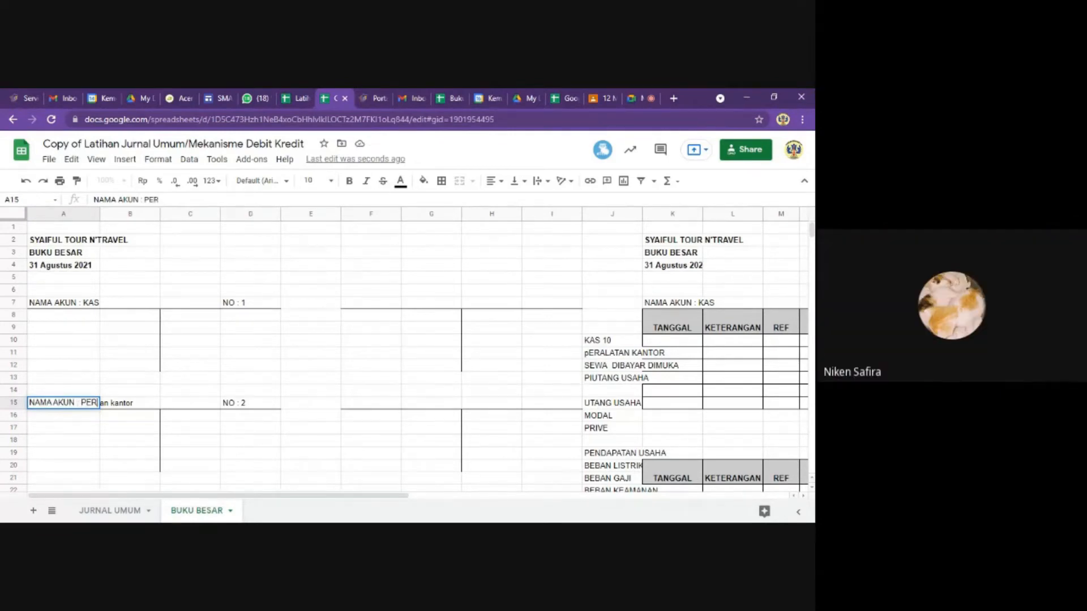
{"action": "type", "text": "ALATAN KANTOR"}
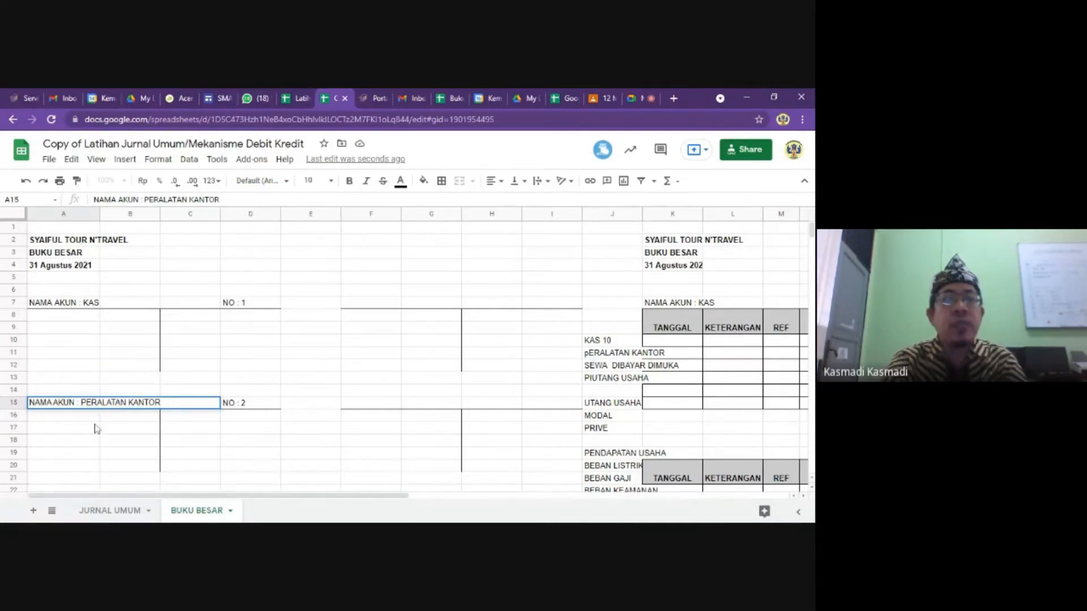
{"action": "left_click", "coordinate": [163, 435]}
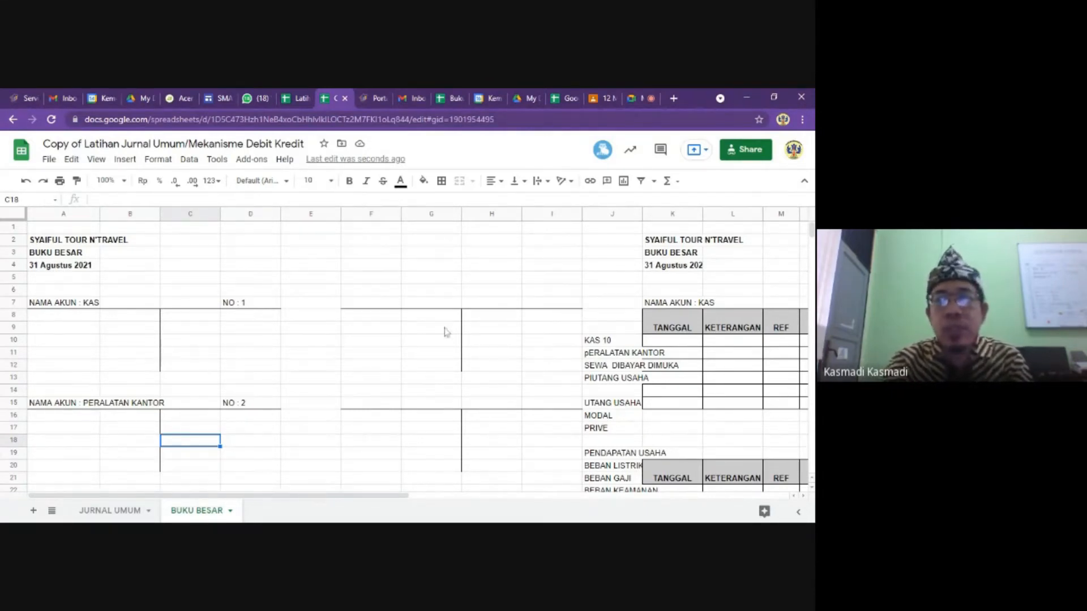
Insert one column before column K to separate the account list from the ledger tables.
{"action": "left_click", "coordinate": [655, 214]}
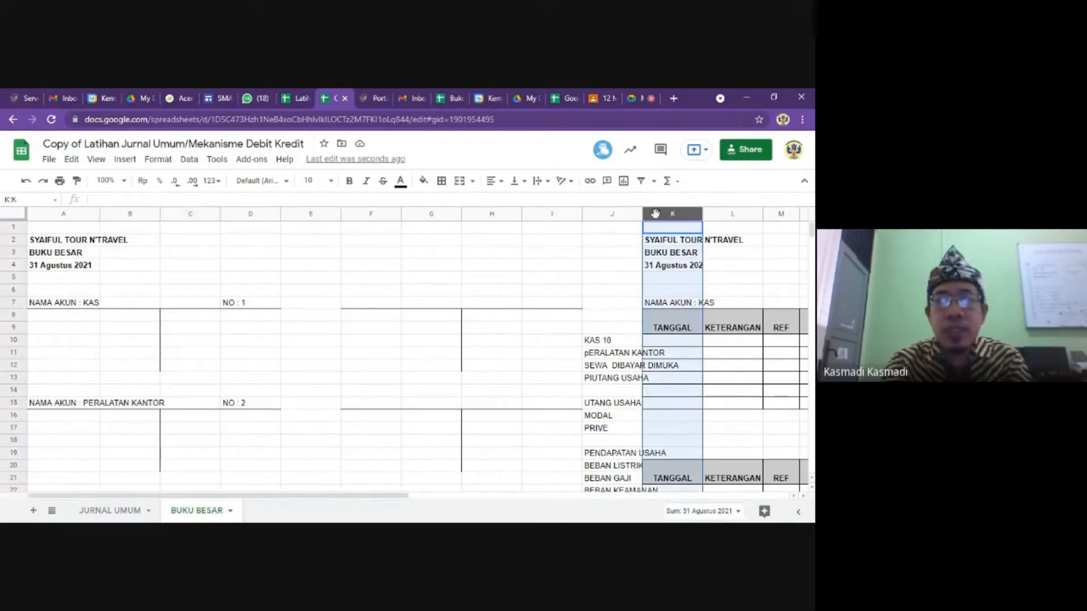
{"action": "right_click", "coordinate": [655, 213]}
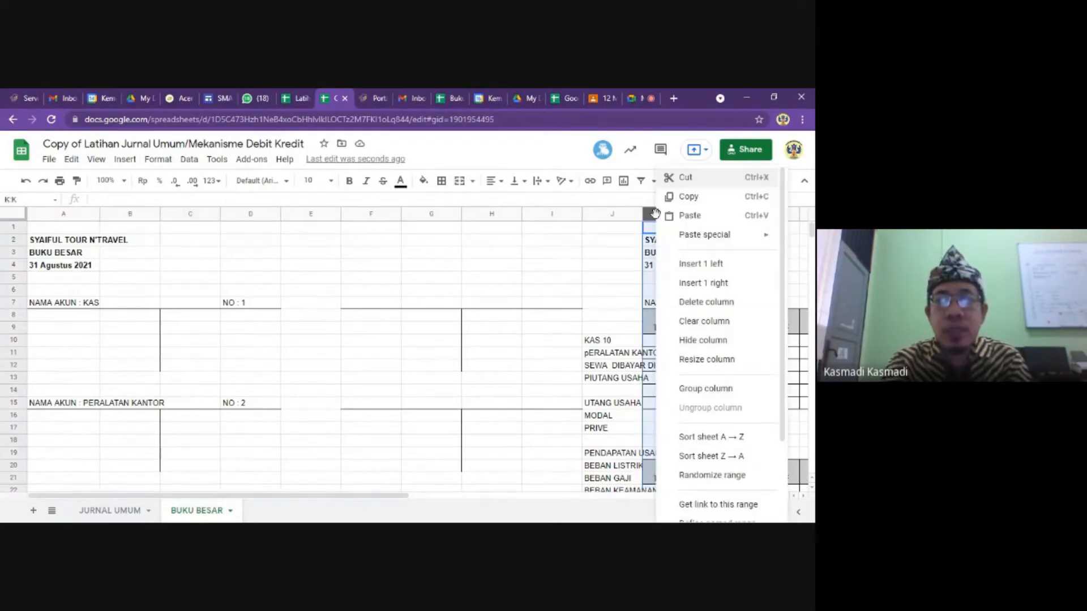
{"action": "left_click", "coordinate": [682, 265]}
{"action": "left_click", "coordinate": [634, 279]}
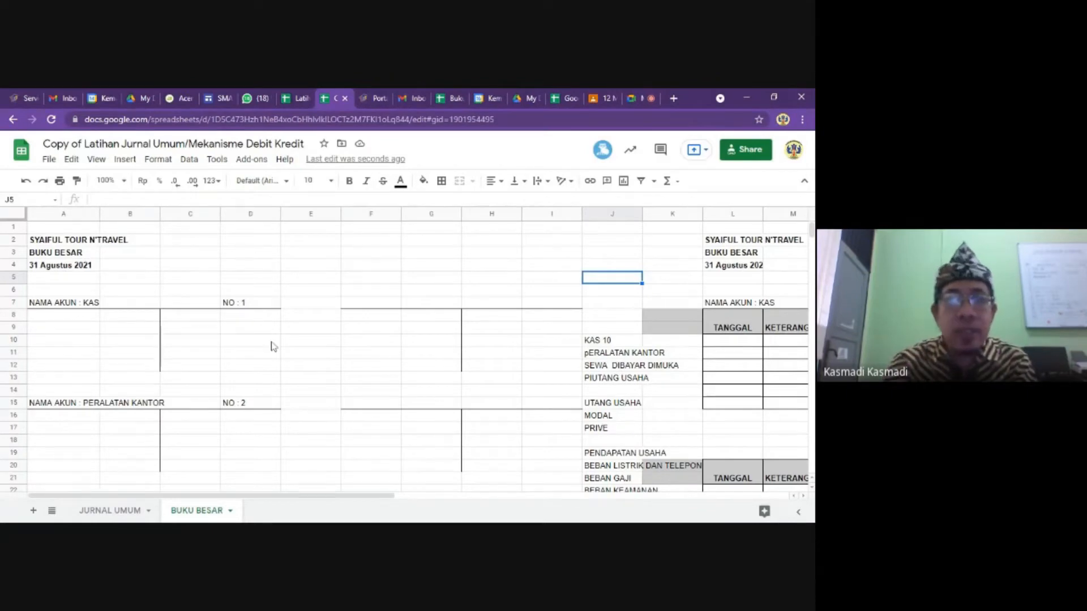
Examine the debit side of the KAS T-account from A8 down to A12 and back to A8.
{"action": "left_click", "coordinate": [80, 320]}
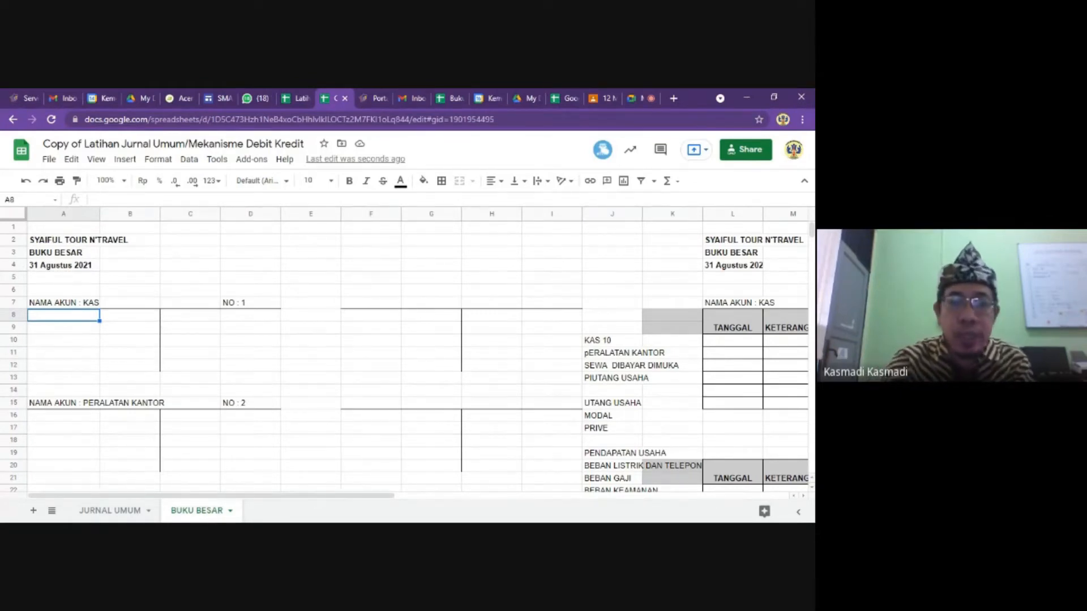
{"action": "key", "text": "Down"}
{"action": "key", "text": "Down"}
{"action": "key", "text": "Down"}
{"action": "key", "text": "Down"}
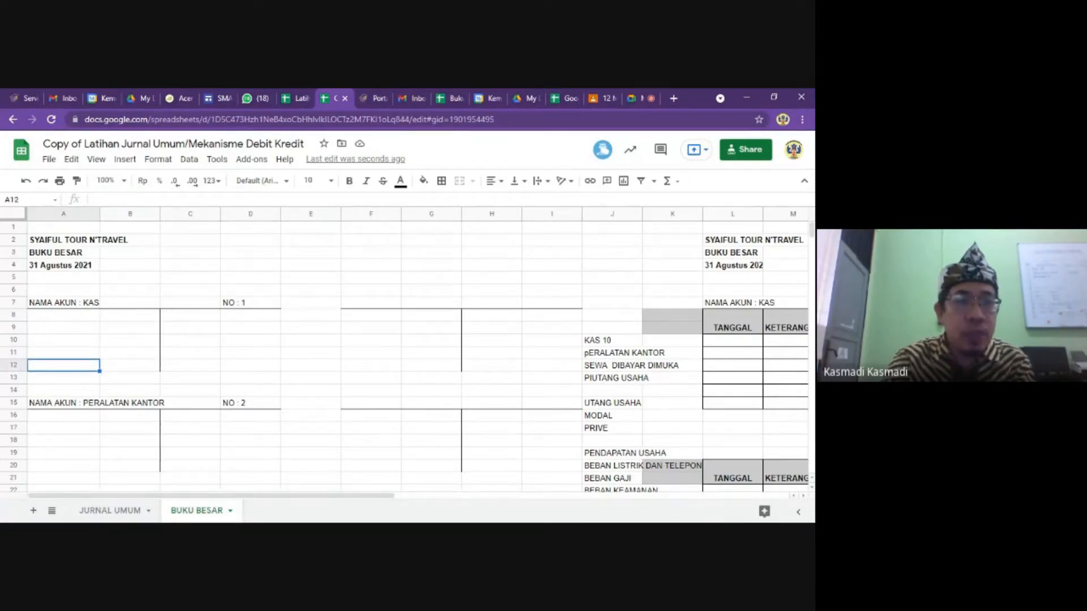
{"action": "key", "text": "Up"}
{"action": "key", "text": "Up"}
{"action": "key", "text": "Up"}
{"action": "key", "text": "Up"}
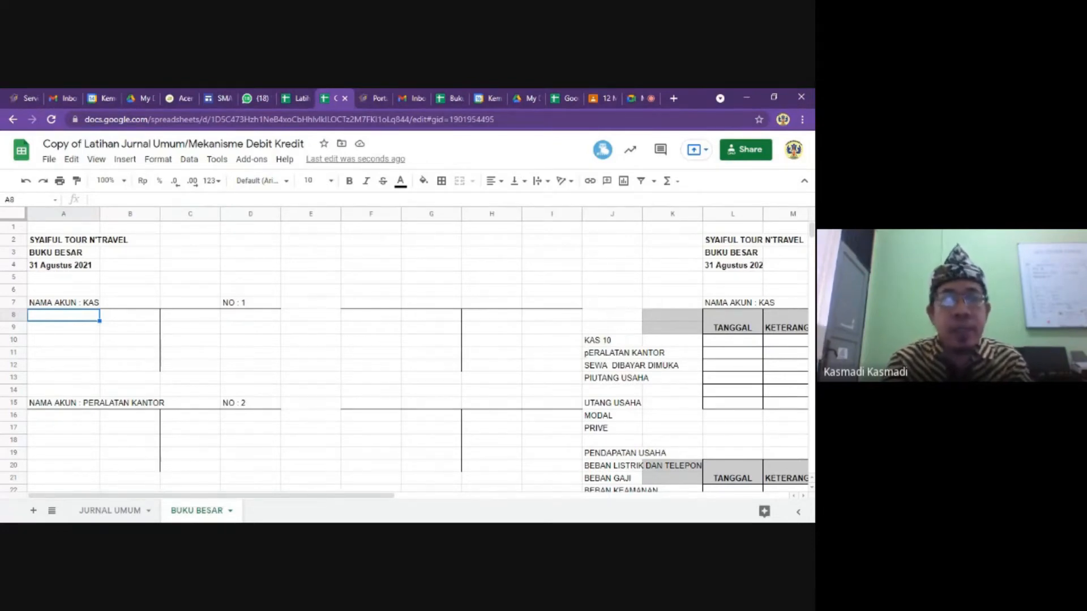
Return to the JURNAL UMUM sheet and find the first Kas entry in B6, dated 01/08/2021.
{"action": "left_click", "coordinate": [111, 510]}
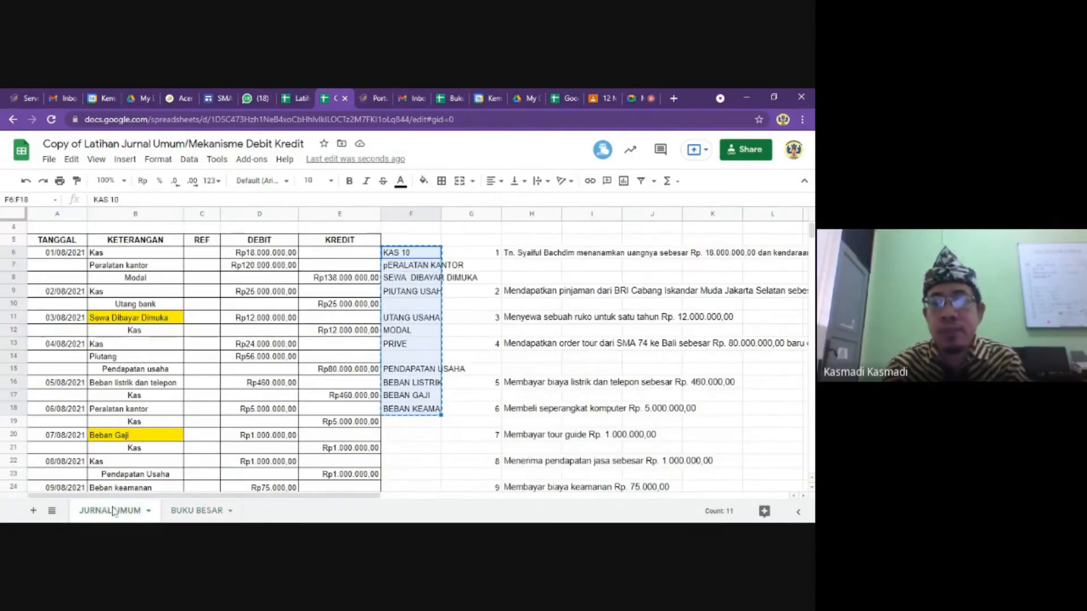
{"action": "key", "text": "Up"}
{"action": "key", "text": "Up"}
{"action": "key", "text": "Up"}
{"action": "key", "text": "Up"}
{"action": "key", "text": "Down"}
{"action": "key", "text": "Down"}
{"action": "key", "text": "Down"}
{"action": "key", "text": "Down"}
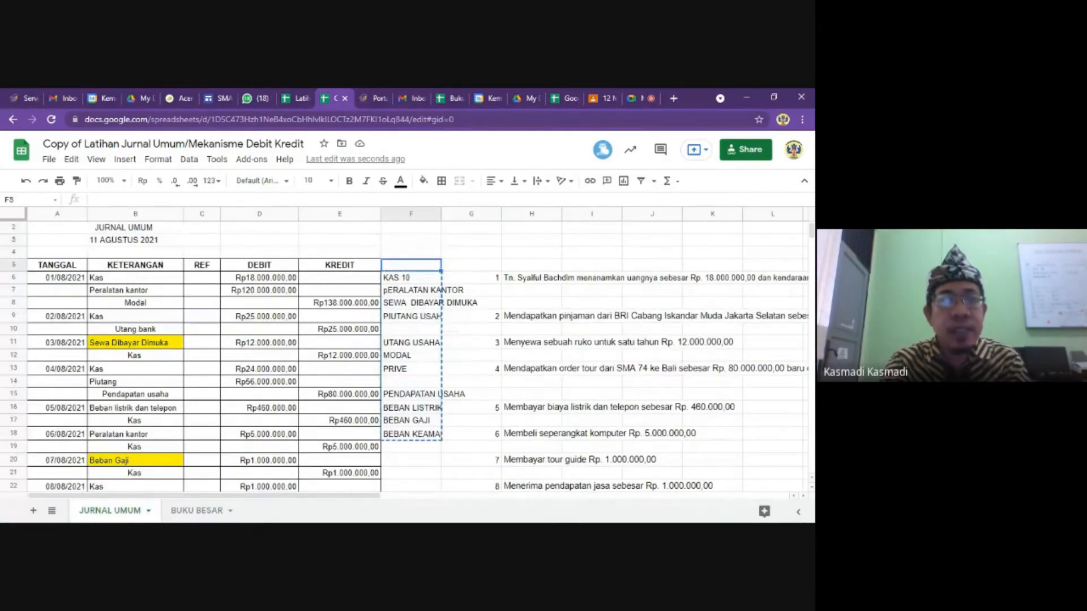
{"action": "key", "text": "Left"}
{"action": "key", "text": "Left"}
{"action": "key", "text": "Left"}
{"action": "key", "text": "Left"}
{"action": "key", "text": "Left"}
{"action": "key", "text": "Right"}
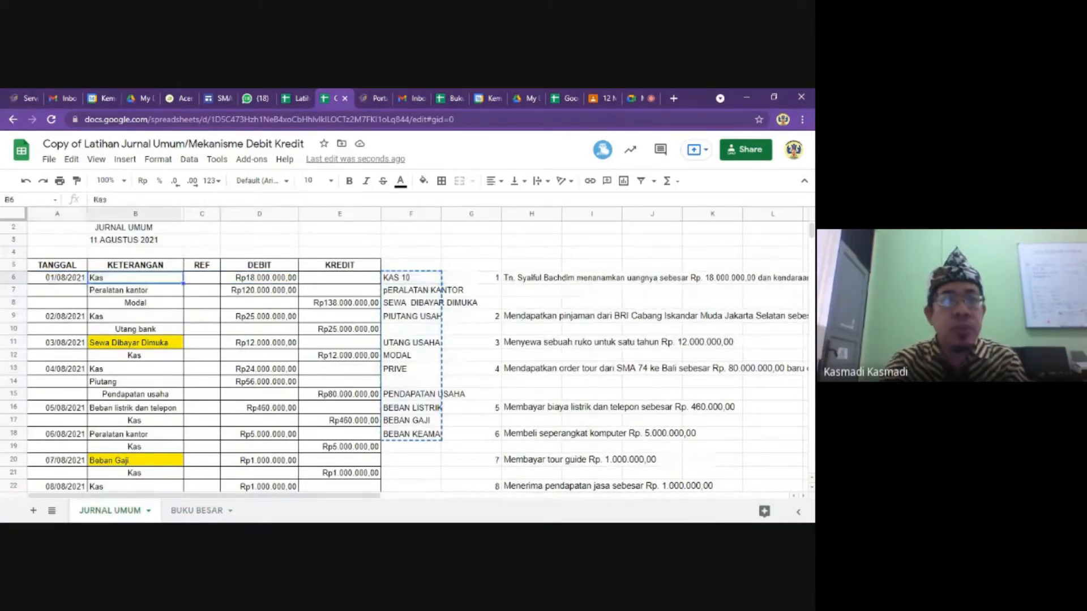
Copy the first Kas entry's date from A6 in JURNAL UMUM and check its debit amount in D6.
{"action": "key", "text": "Left"}
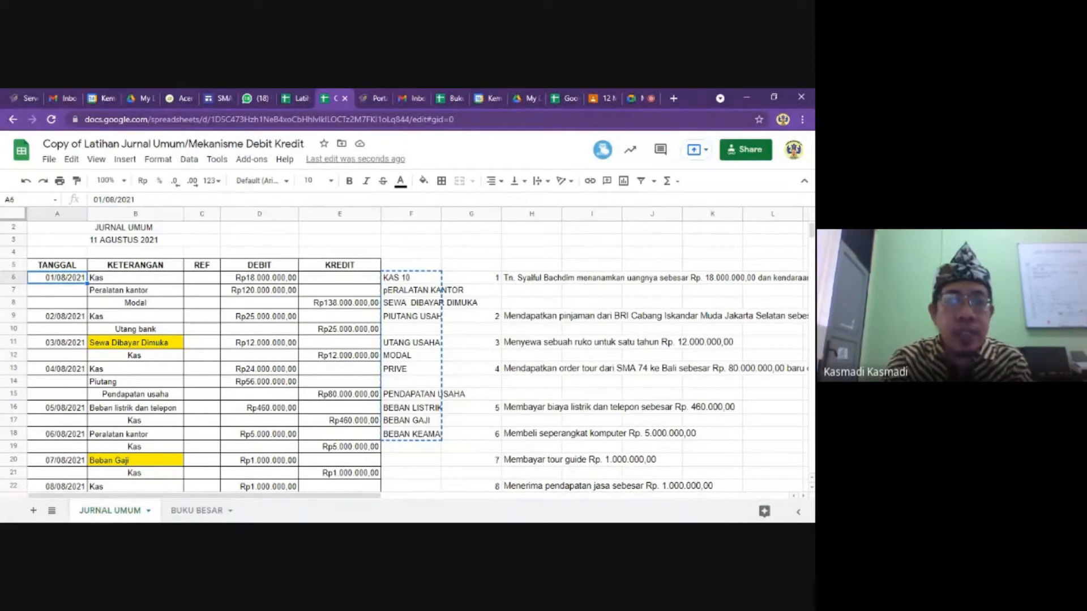
{"action": "left_click", "coordinate": [196, 511]}
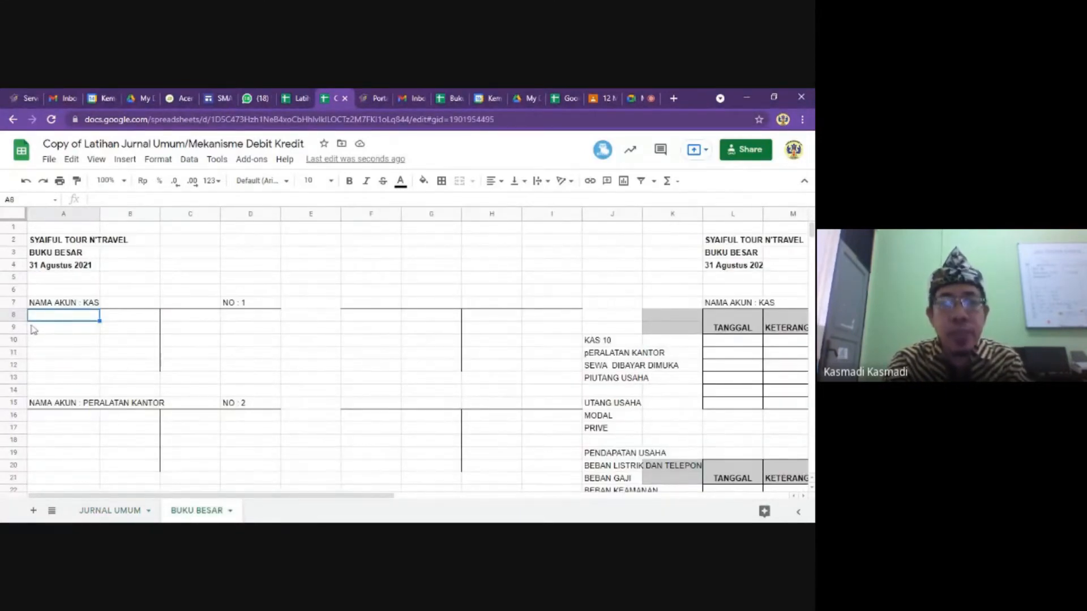
{"action": "left_click", "coordinate": [124, 514]}
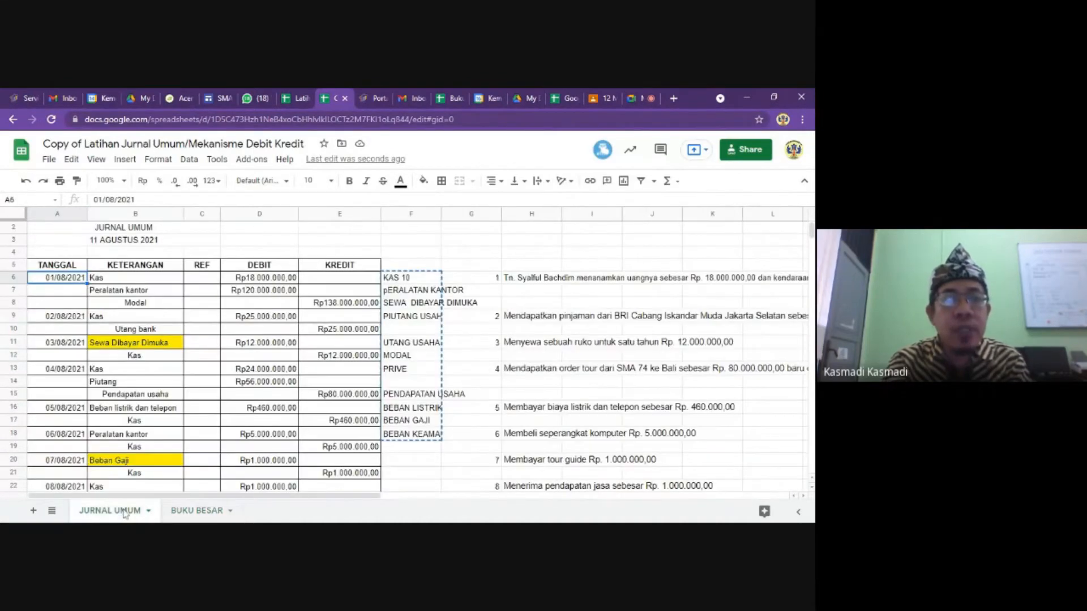
{"action": "right_click", "coordinate": [64, 280]}
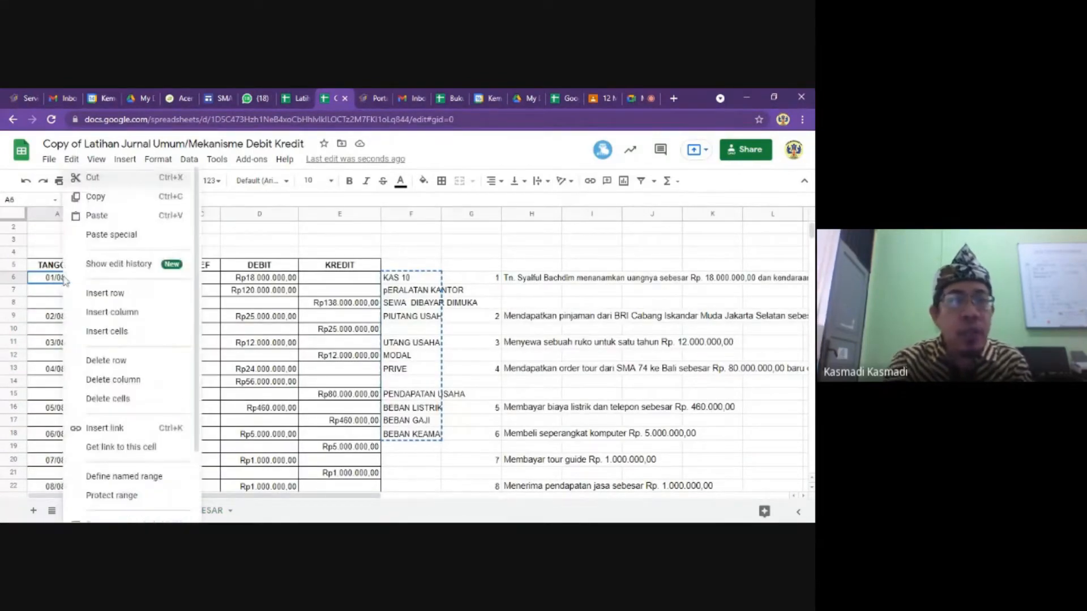
{"action": "left_click", "coordinate": [95, 215]}
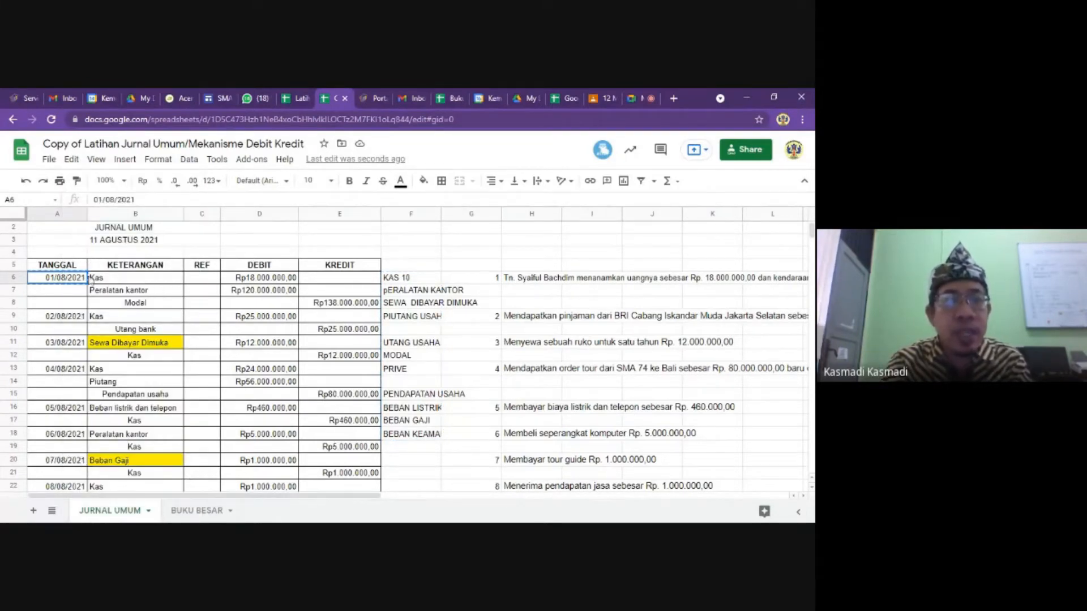
{"action": "left_click", "coordinate": [96, 281]}
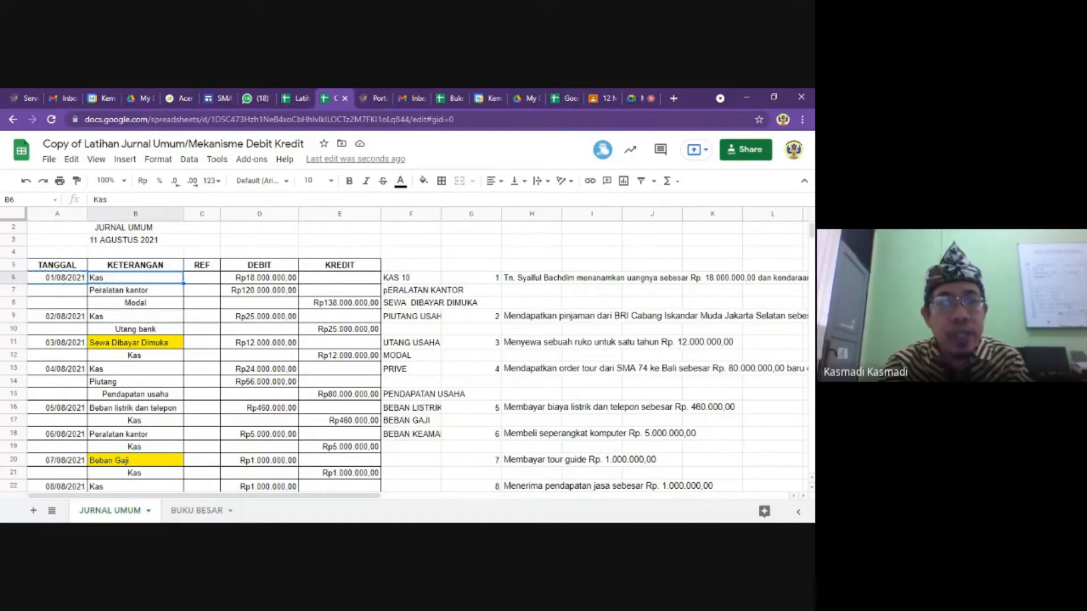
{"action": "left_click", "coordinate": [201, 278]}
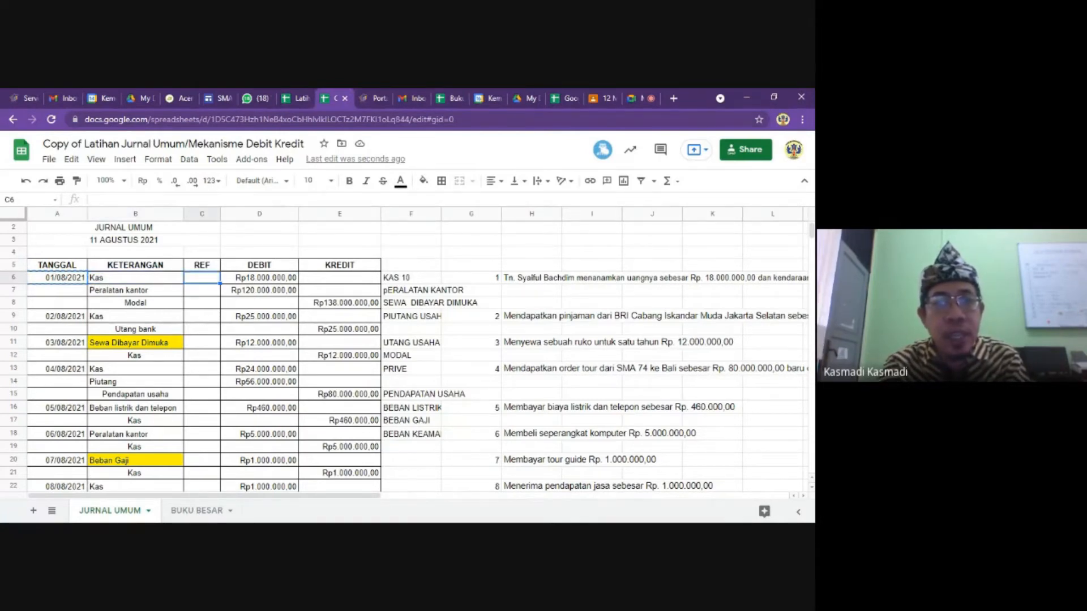
{"action": "left_click", "coordinate": [259, 278]}
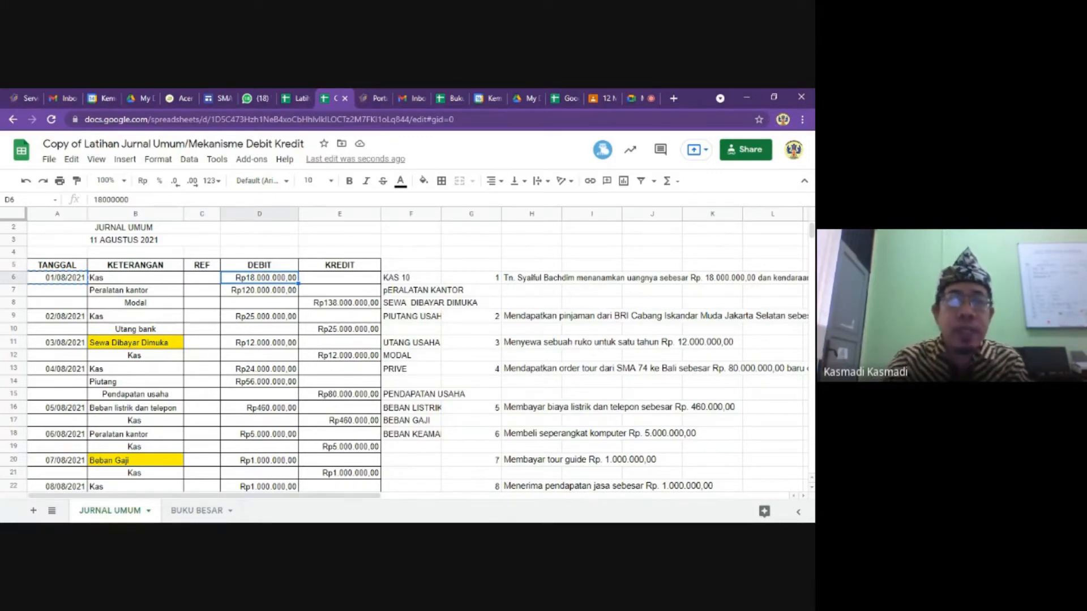
Paste the copied date 01/08/2021 into A8 on the debit side of the KAS T-account in BUKU BESAR.
{"action": "left_click", "coordinate": [190, 511]}
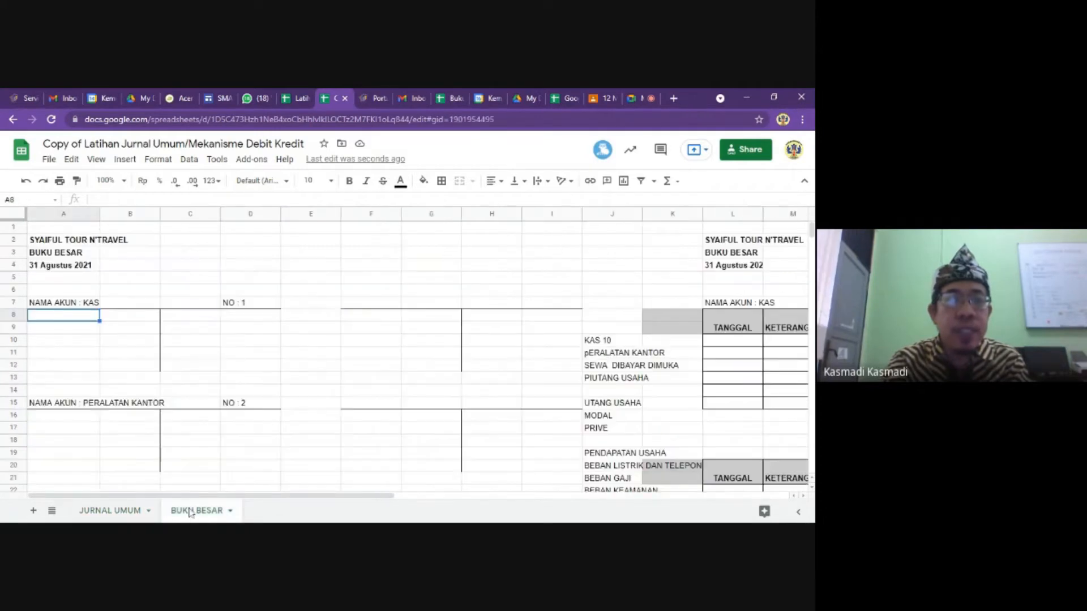
{"action": "right_click", "coordinate": [53, 315]}
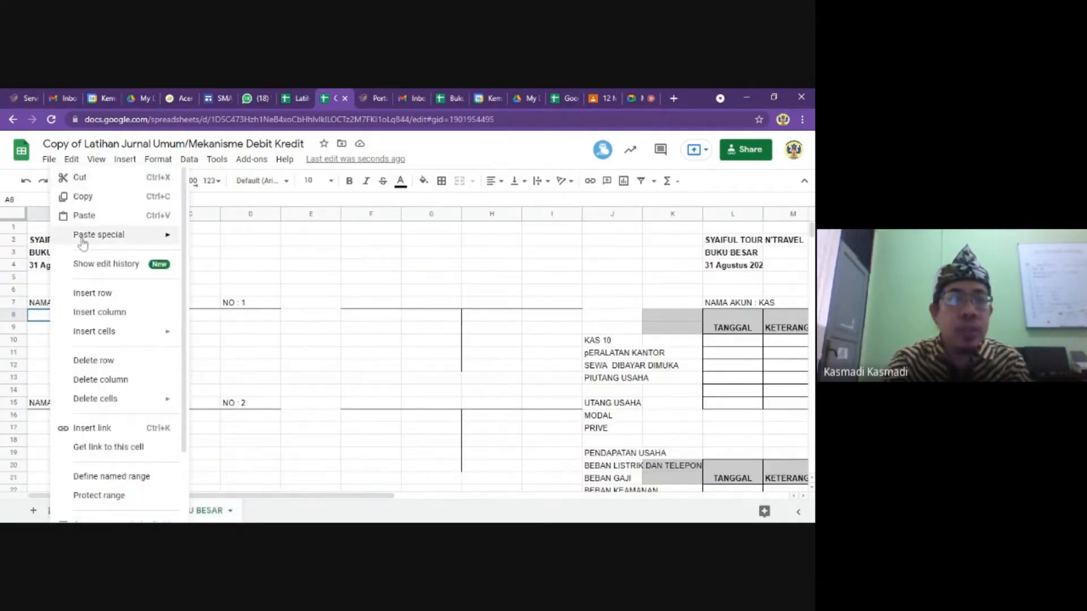
{"action": "left_click", "coordinate": [84, 215]}
Enter the debit amount 18000000 in B8 beside the pasted date.
{"action": "left_click", "coordinate": [132, 321]}
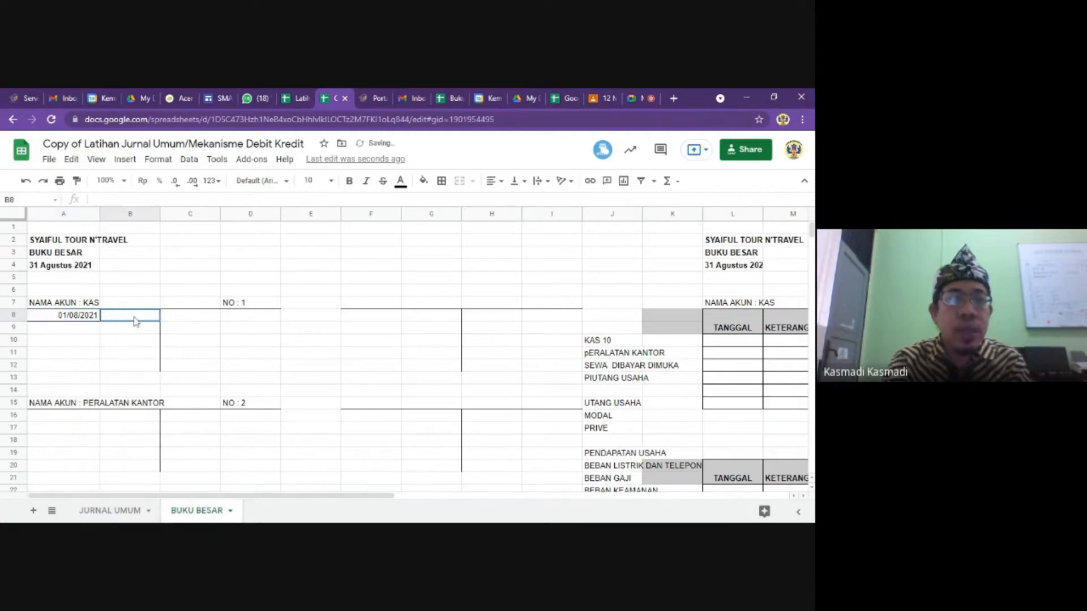
{"action": "type", "text": "18"}
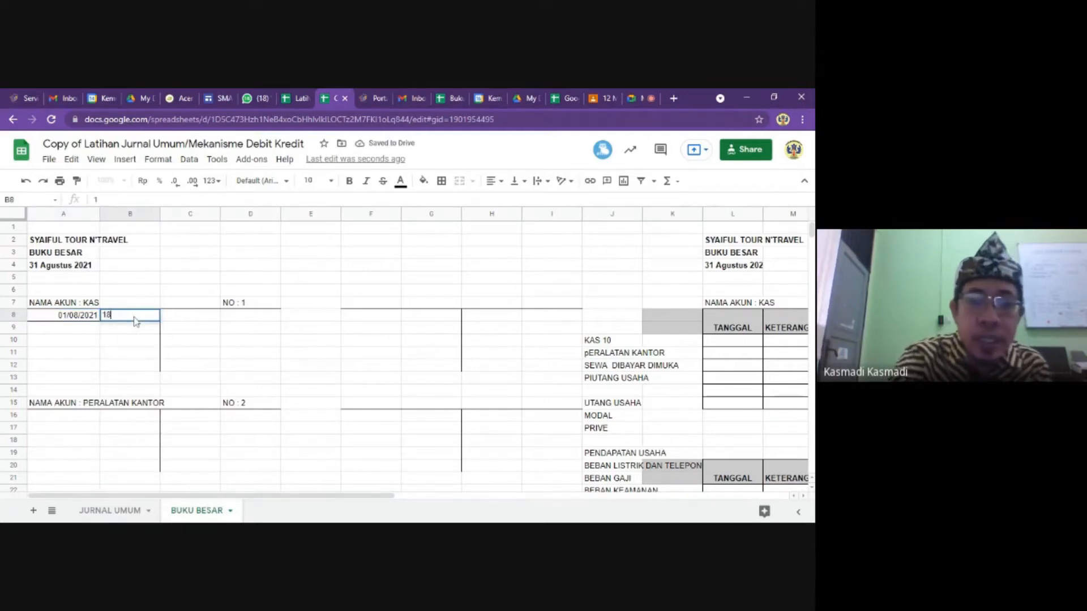
{"action": "type", "text": "00000"}
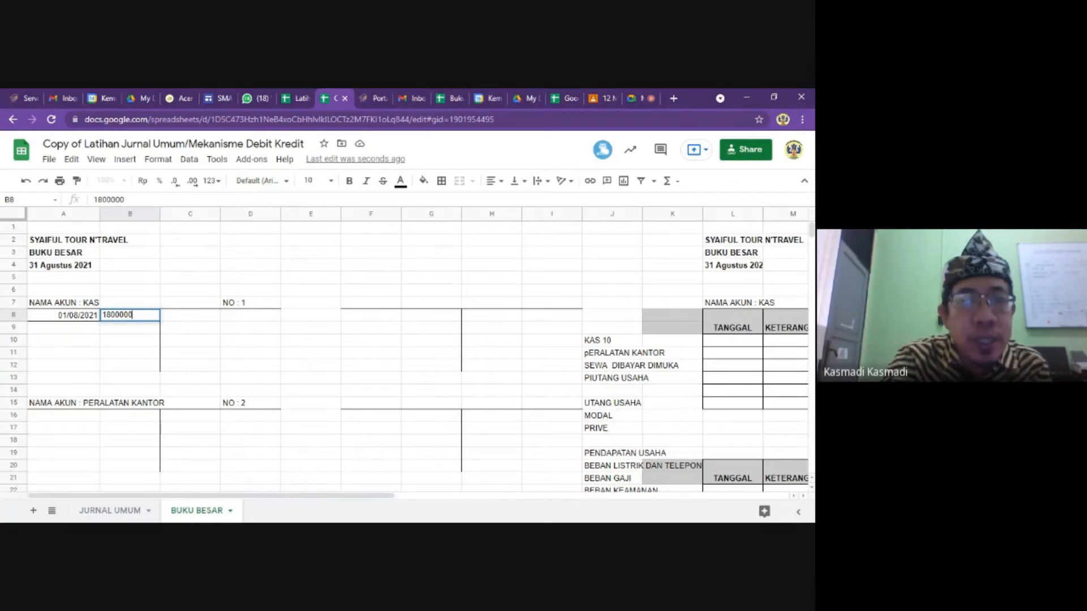
{"action": "type", "text": "0"}
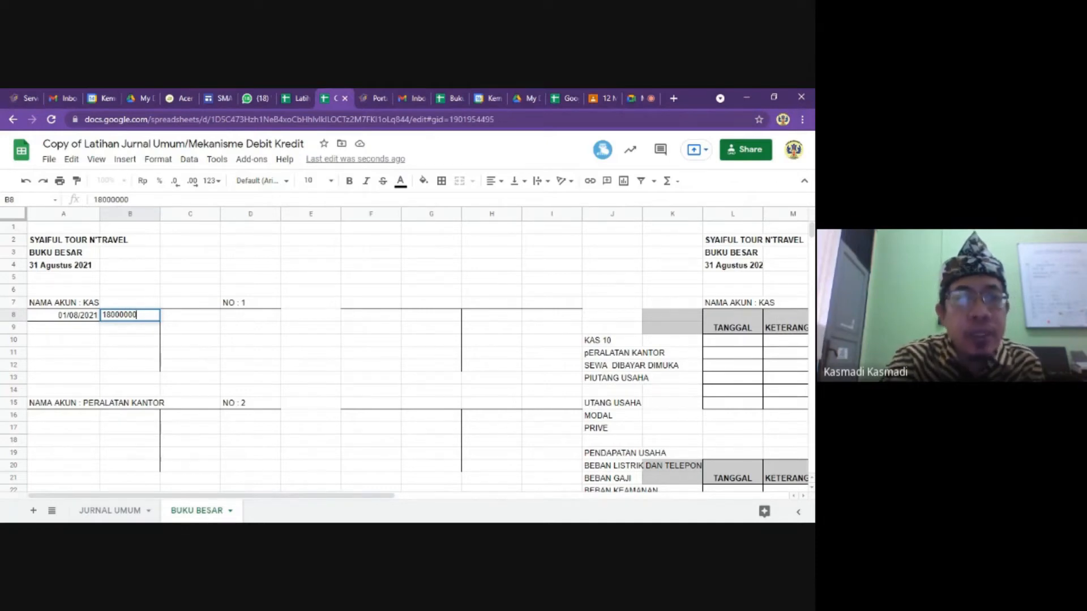
{"action": "left_click", "coordinate": [116, 354]}
Clear the borders of date cell A8 and apply a bottom border to the KAS heading in A7.
{"action": "left_click", "coordinate": [90, 315]}
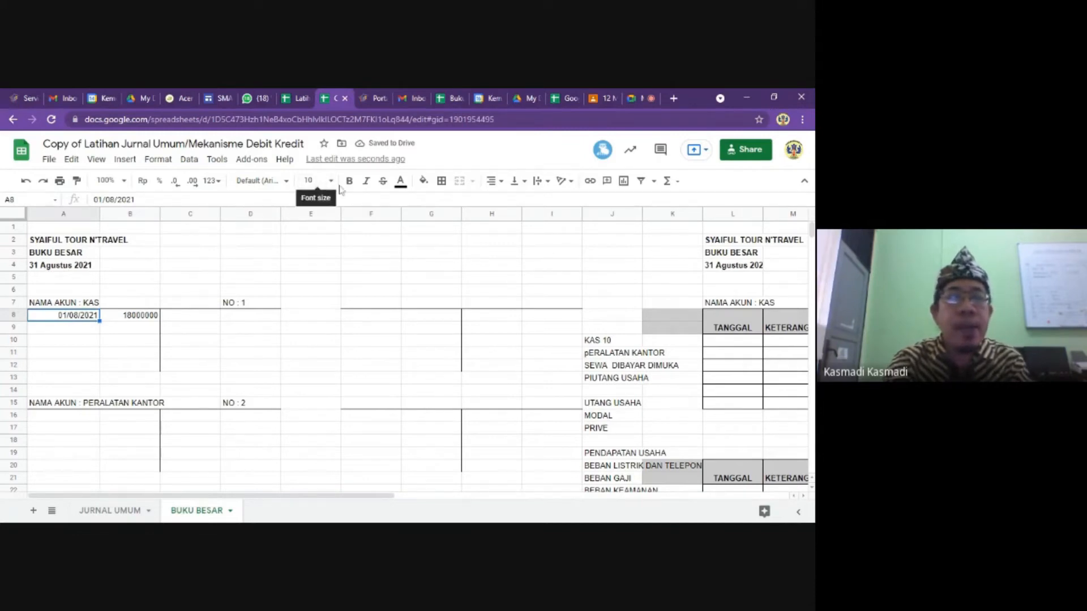
{"action": "left_click", "coordinate": [441, 180]}
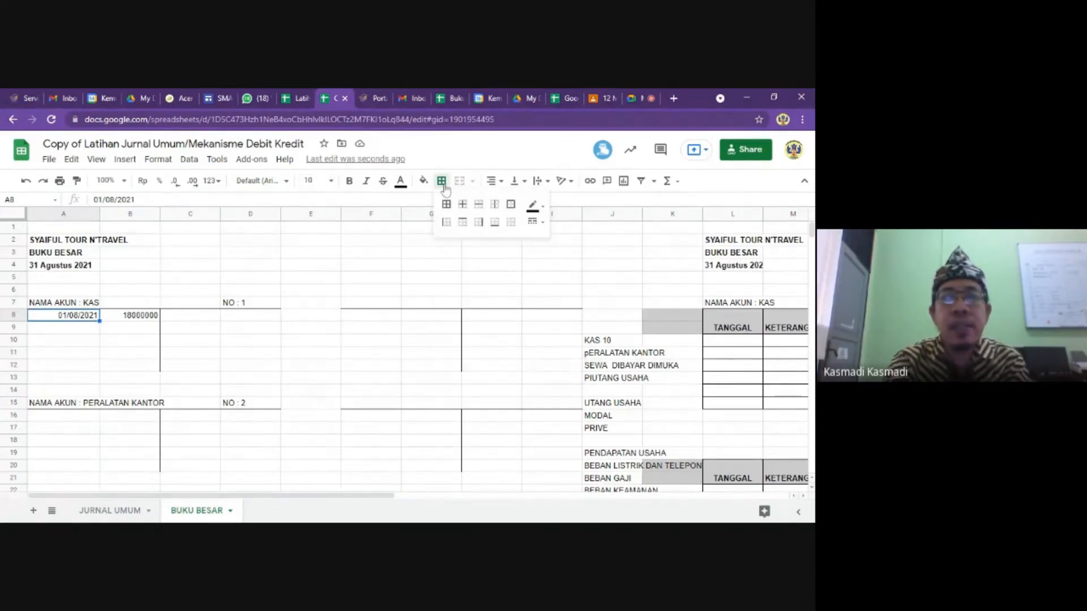
{"action": "left_click", "coordinate": [510, 222]}
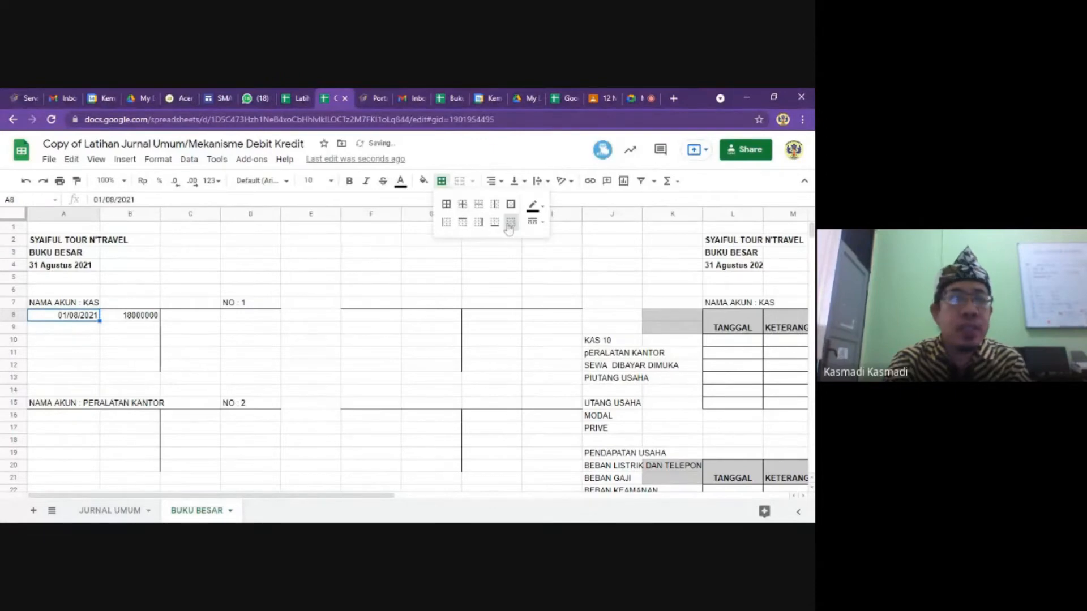
{"action": "left_click", "coordinate": [61, 370]}
{"action": "left_click", "coordinate": [68, 306]}
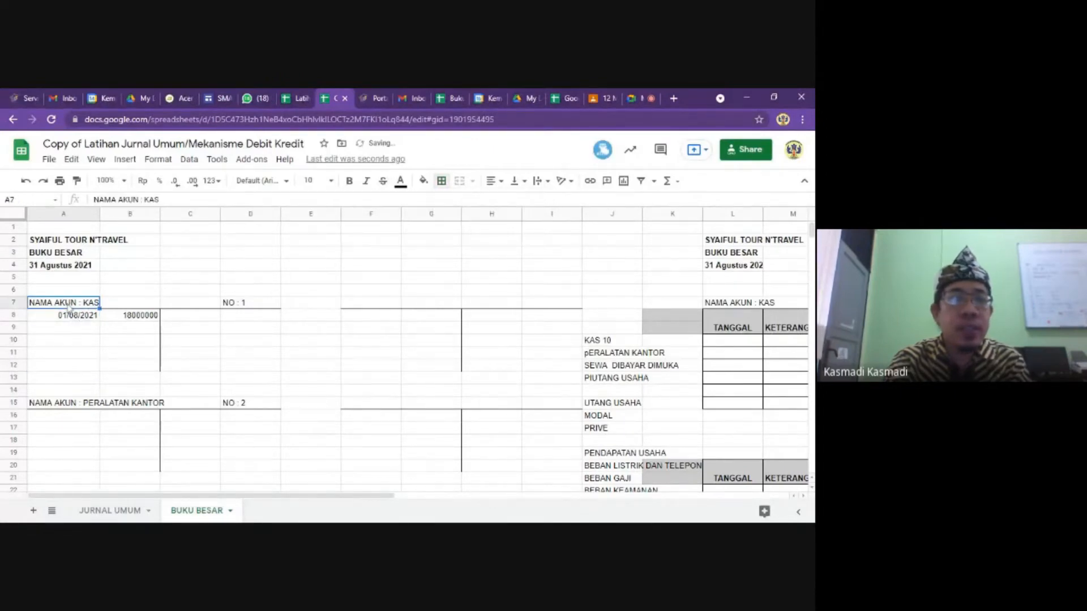
{"action": "left_click", "coordinate": [444, 184]}
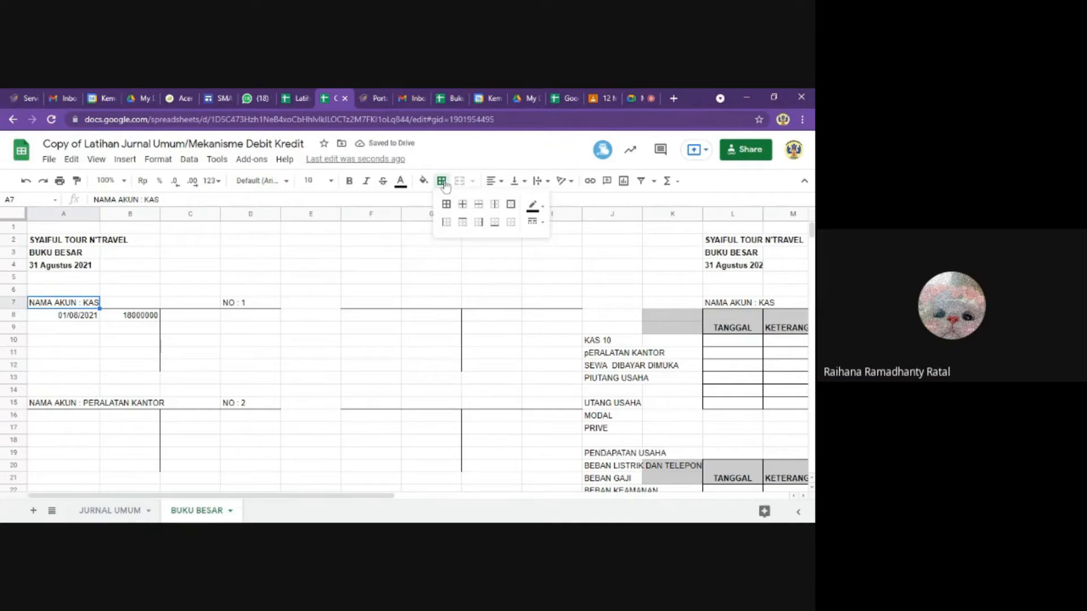
{"action": "left_click", "coordinate": [495, 222]}
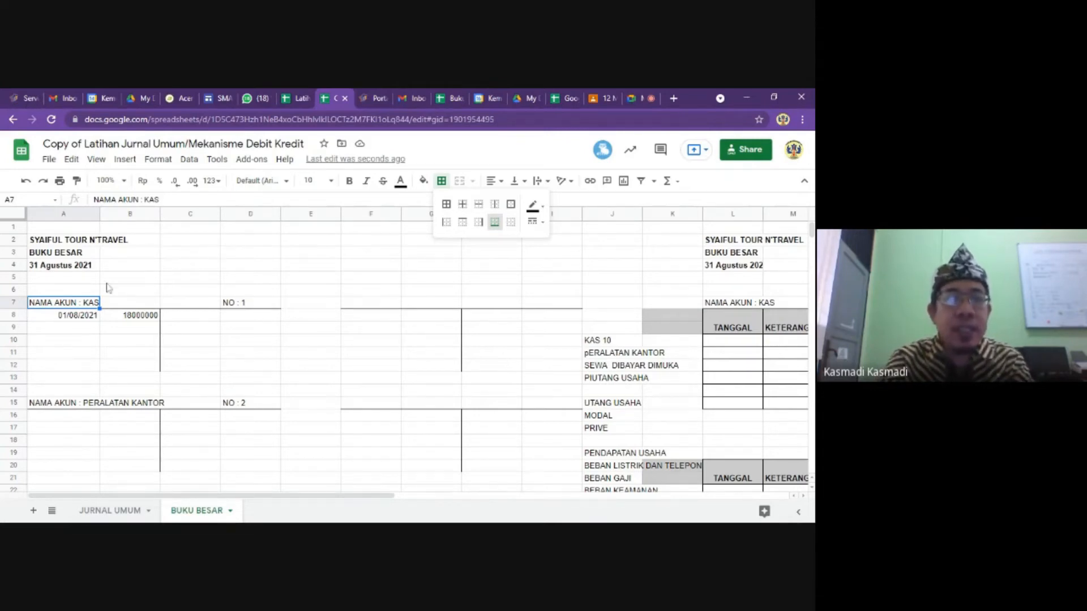
Apply the Number format to the KAS debit amounts B8:B12 and credit amounts D8:D12.
{"action": "left_click", "coordinate": [118, 321]}
{"action": "left_click_drag", "start_coordinate": [125, 321], "coordinate": [125, 368]}
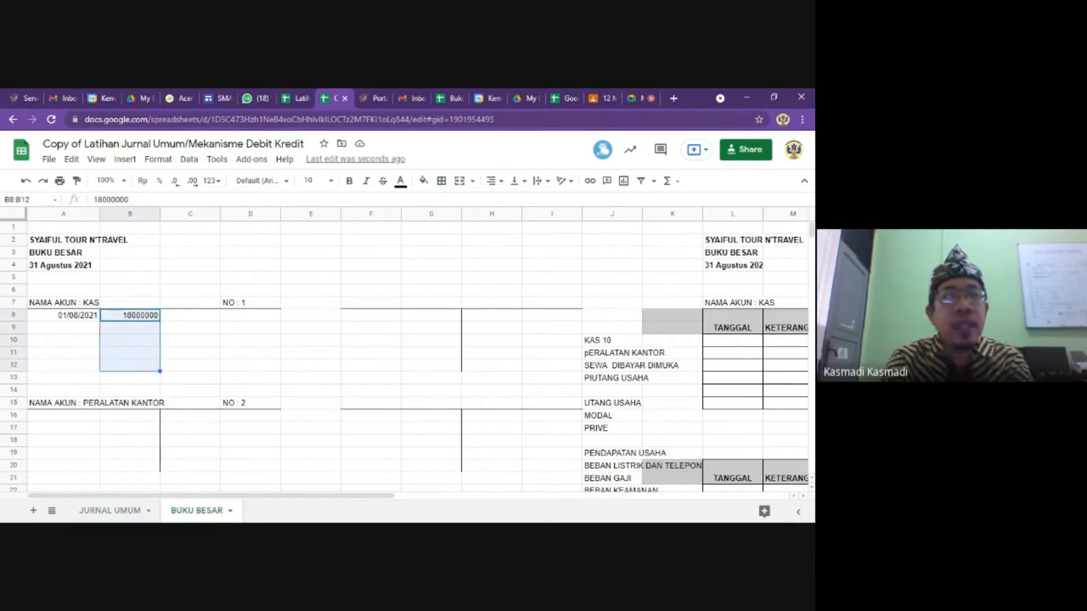
{"action": "left_click", "coordinate": [214, 182]}
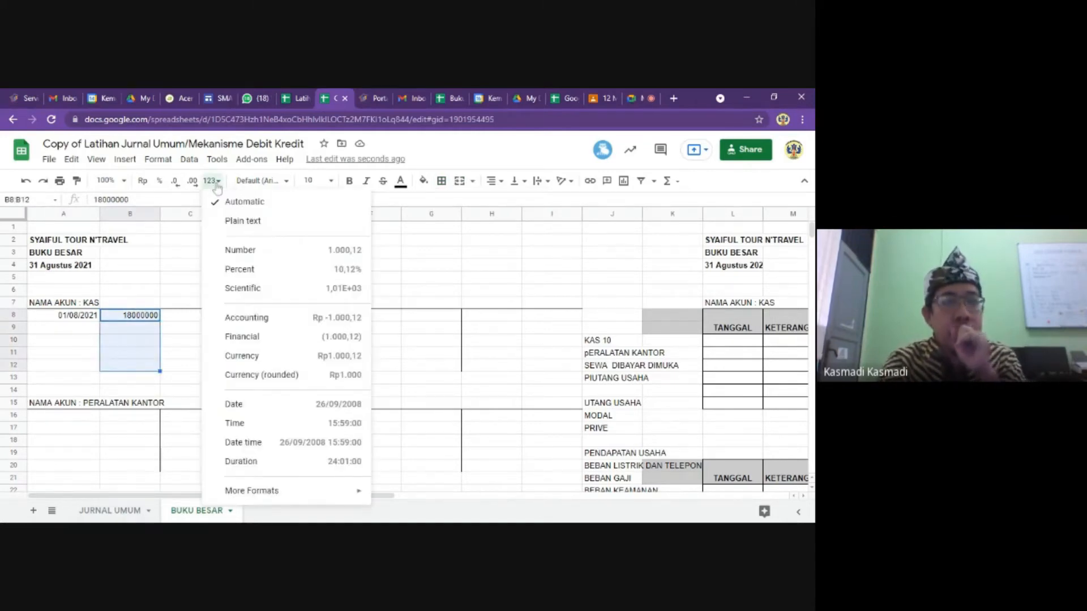
{"action": "left_click", "coordinate": [242, 249]}
{"action": "left_click_drag", "start_coordinate": [255, 317], "coordinate": [260, 372]}
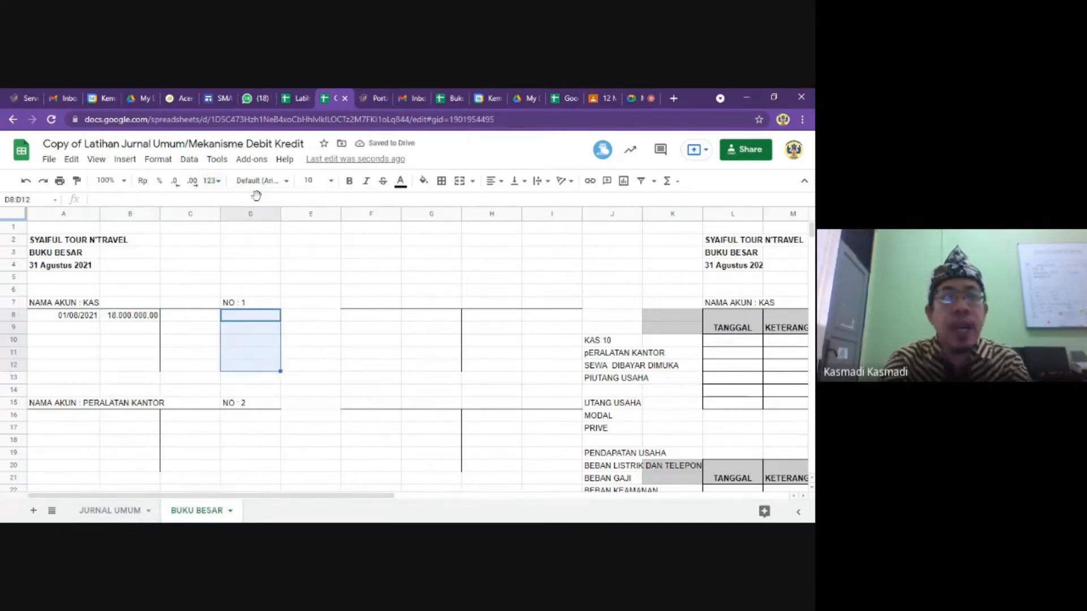
{"action": "left_click", "coordinate": [219, 181]}
{"action": "left_click", "coordinate": [272, 252]}
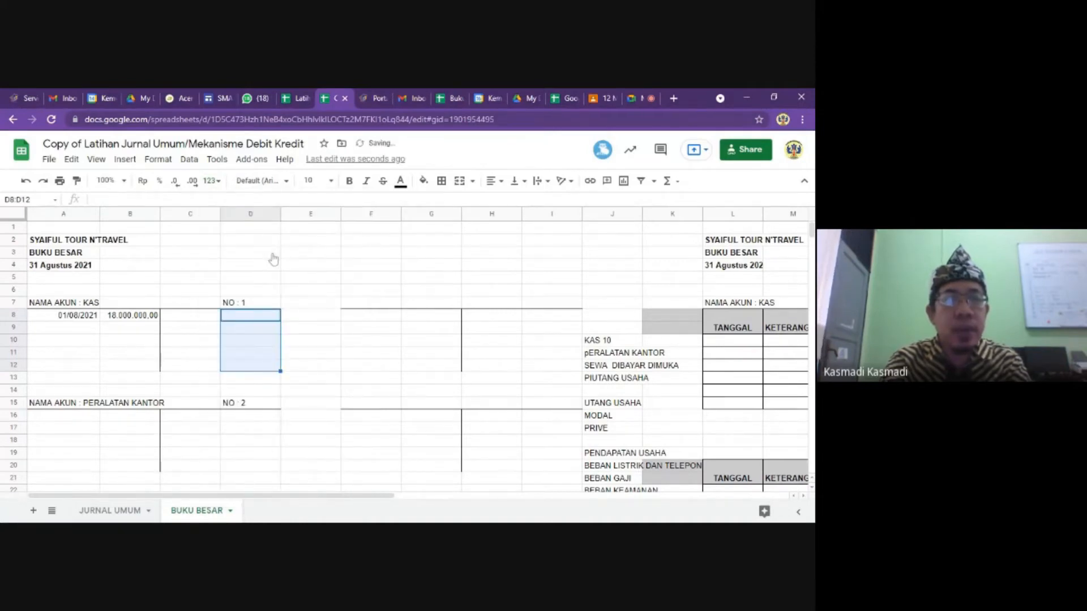
{"action": "left_click", "coordinate": [94, 344]}
{"action": "left_click", "coordinate": [84, 319]}
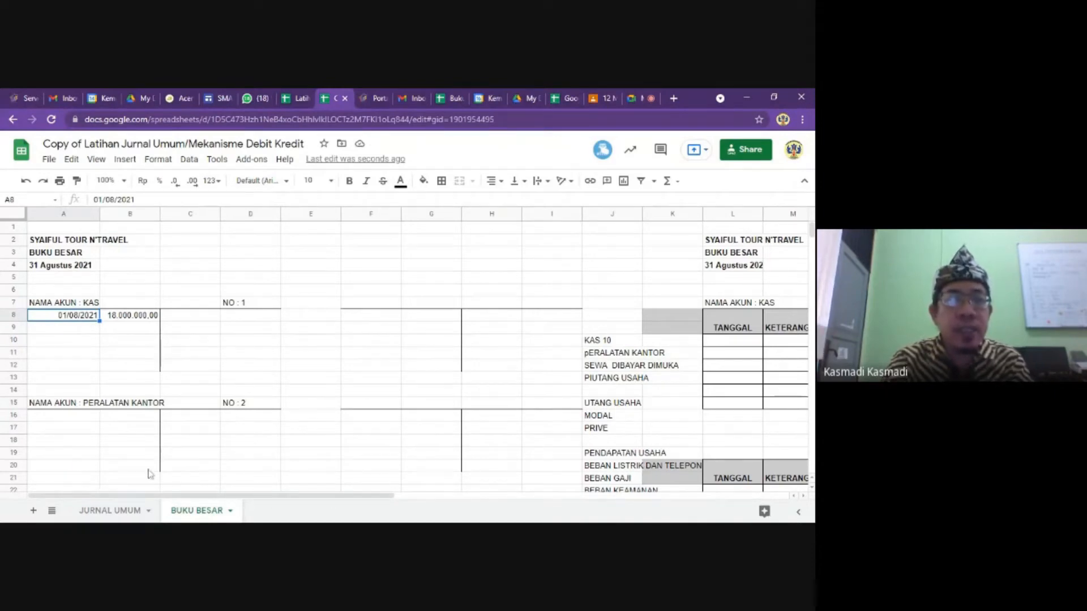
Check the date and debit amount of the second Kas entry in row 9 of JURNAL UMUM, and return to BUKU BESAR.
{"action": "left_click", "coordinate": [128, 511]}
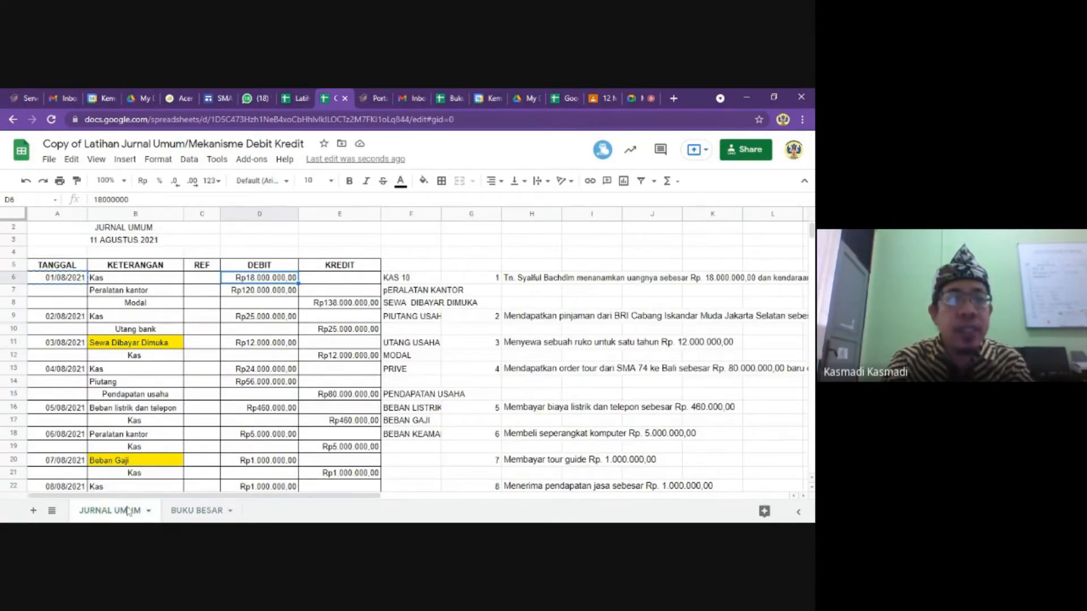
{"action": "left_click", "coordinate": [52, 320]}
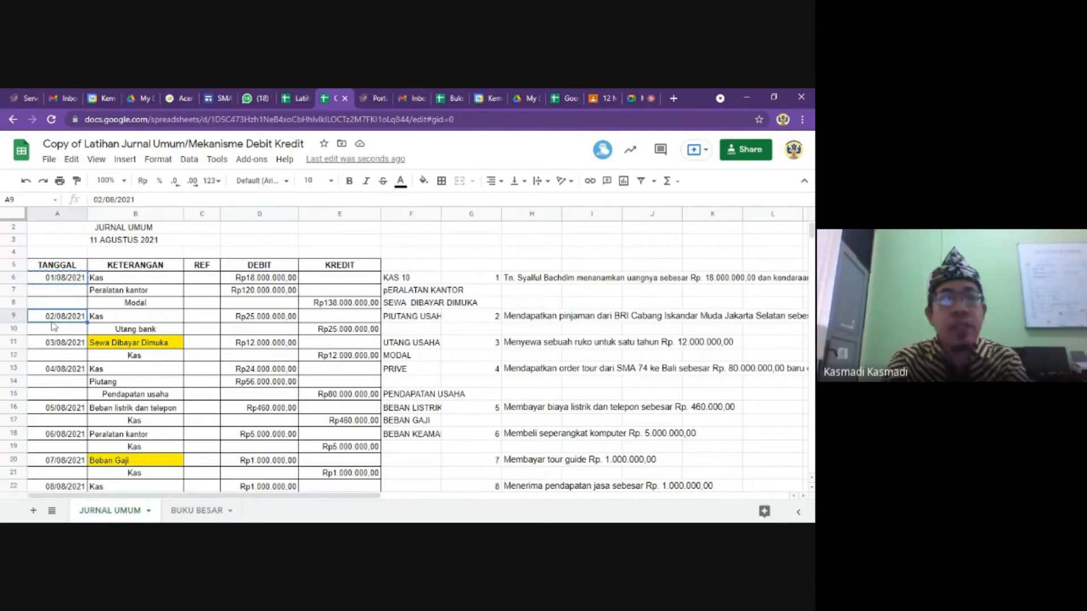
{"action": "left_click", "coordinate": [125, 321]}
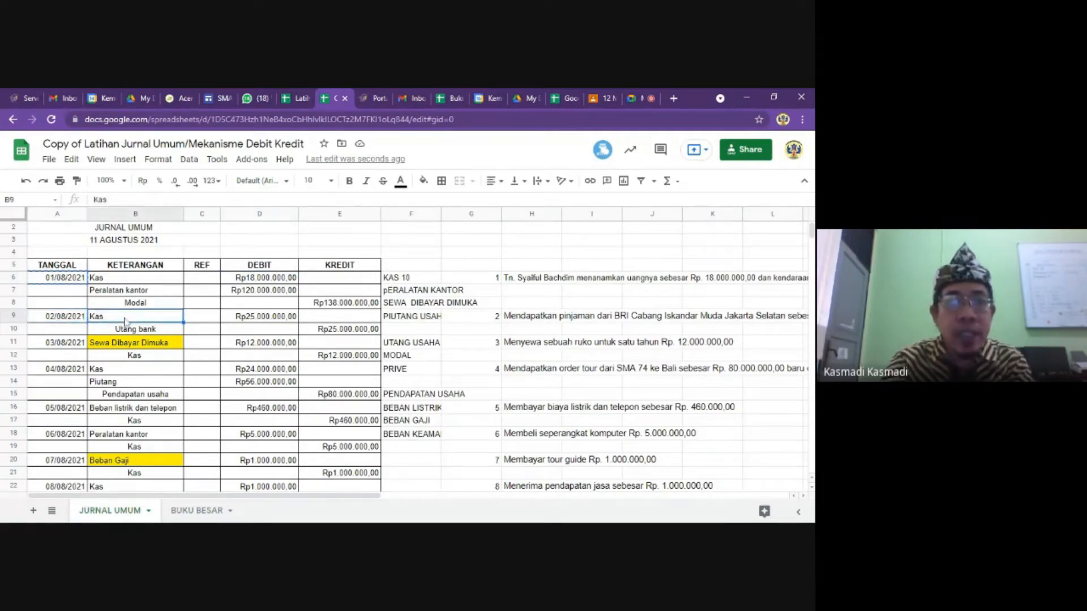
{"action": "key", "text": "Right"}
{"action": "key", "text": "Right"}
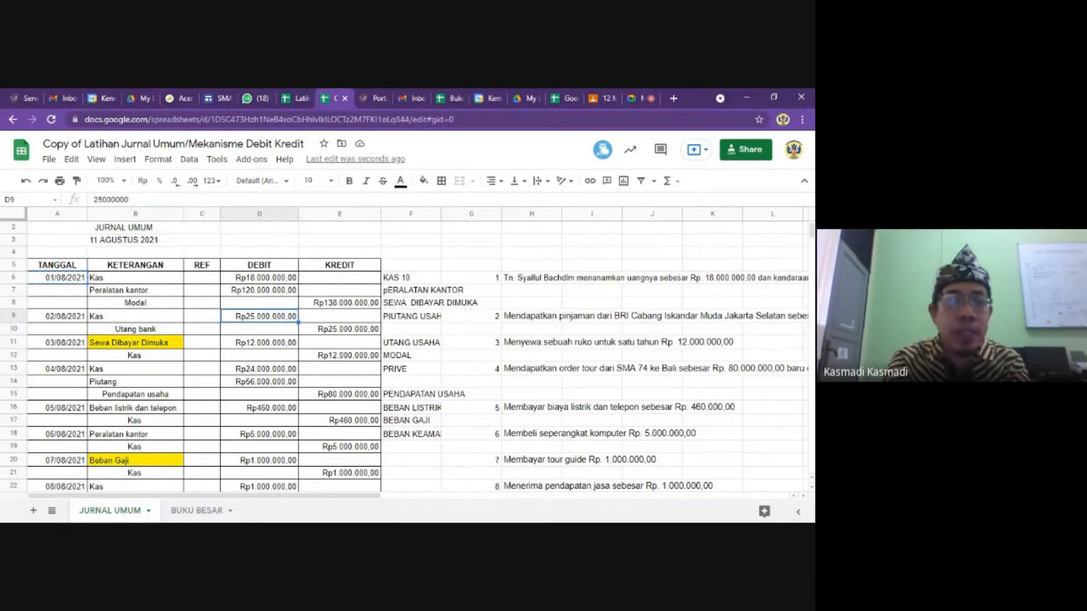
{"action": "left_click", "coordinate": [181, 510]}
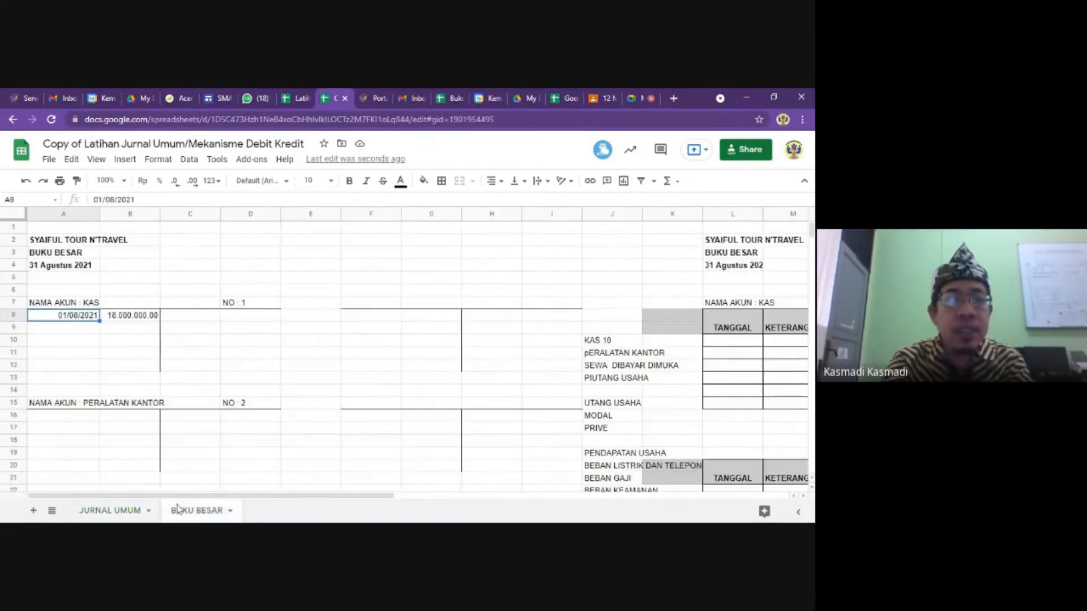
{"action": "type", "text": "2/8/2021"}
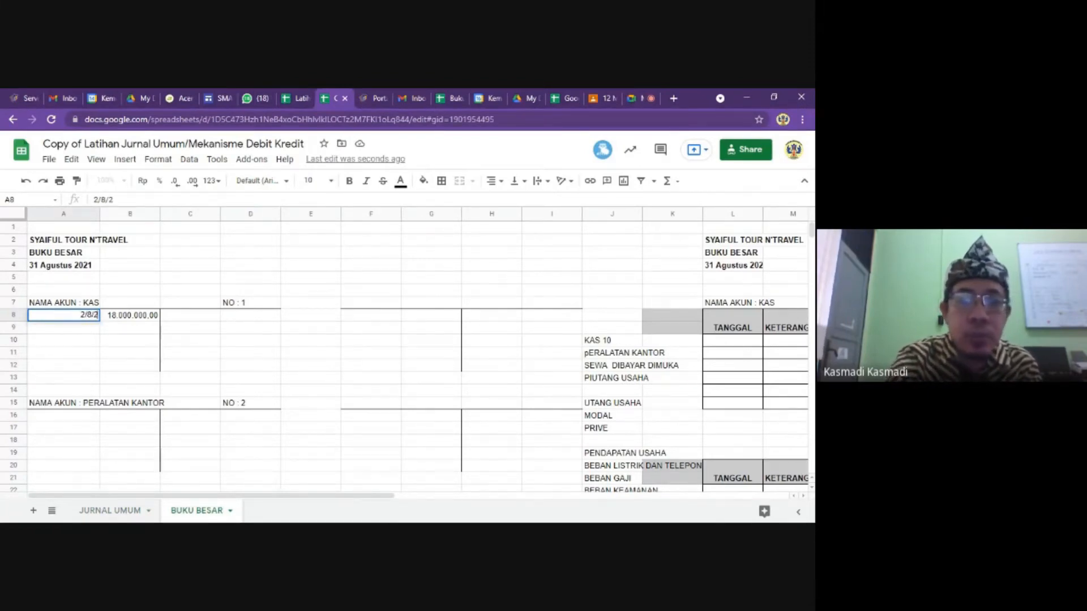
{"action": "left_click", "coordinate": [119, 348]}
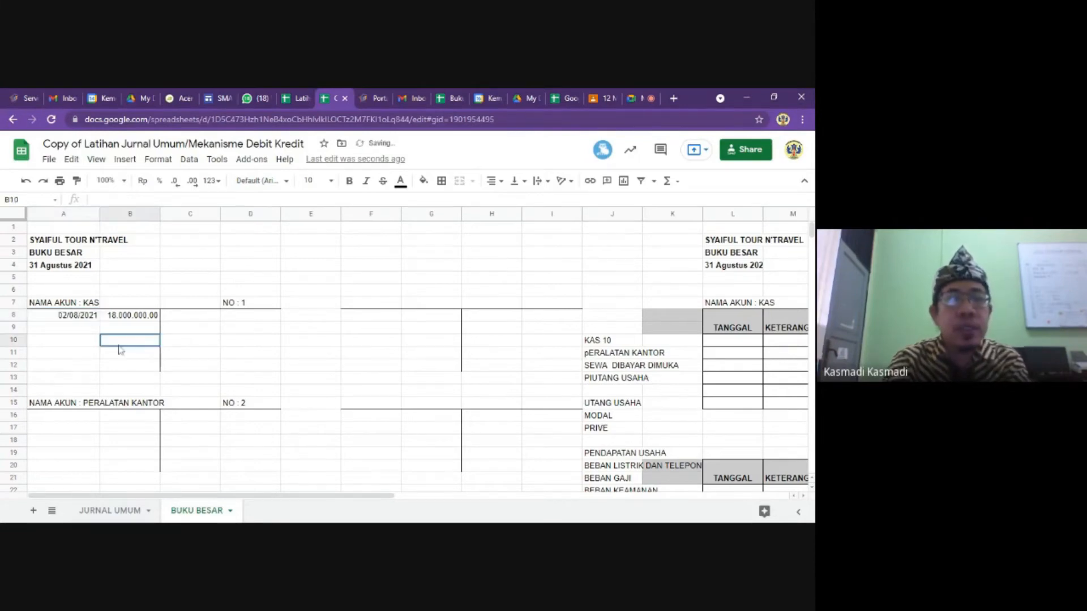
{"action": "left_click", "coordinate": [91, 331]}
{"action": "left_click", "coordinate": [25, 181]}
Enter the date 2/8/2021 in A9 as the second KAS debit date.
{"action": "left_click", "coordinate": [80, 332]}
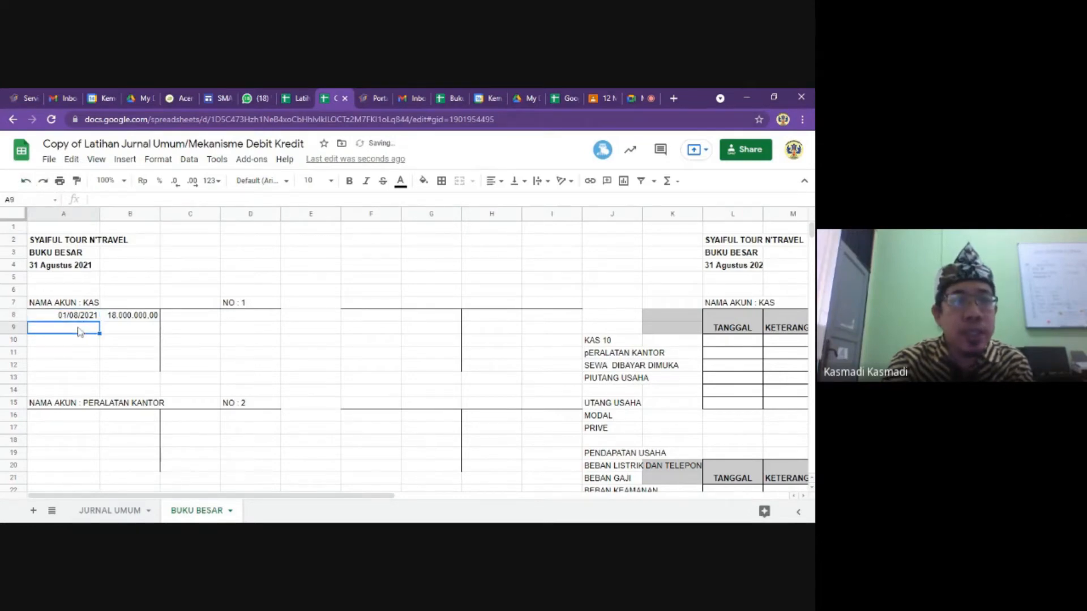
{"action": "type", "text": "2"}
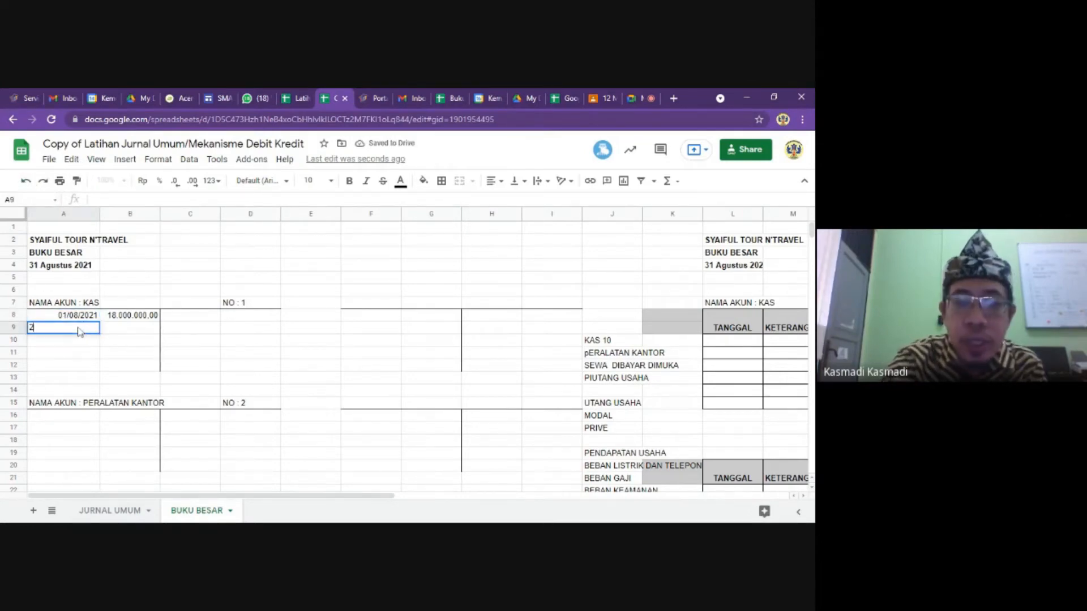
{"action": "type", "text": "/8"}
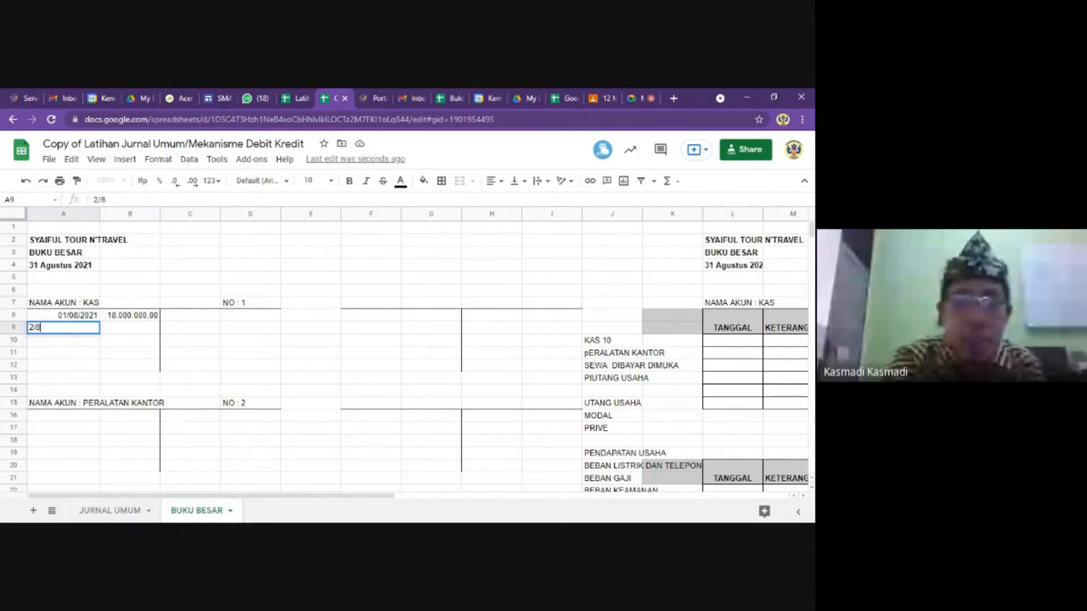
{"action": "type", "text": "/2021"}
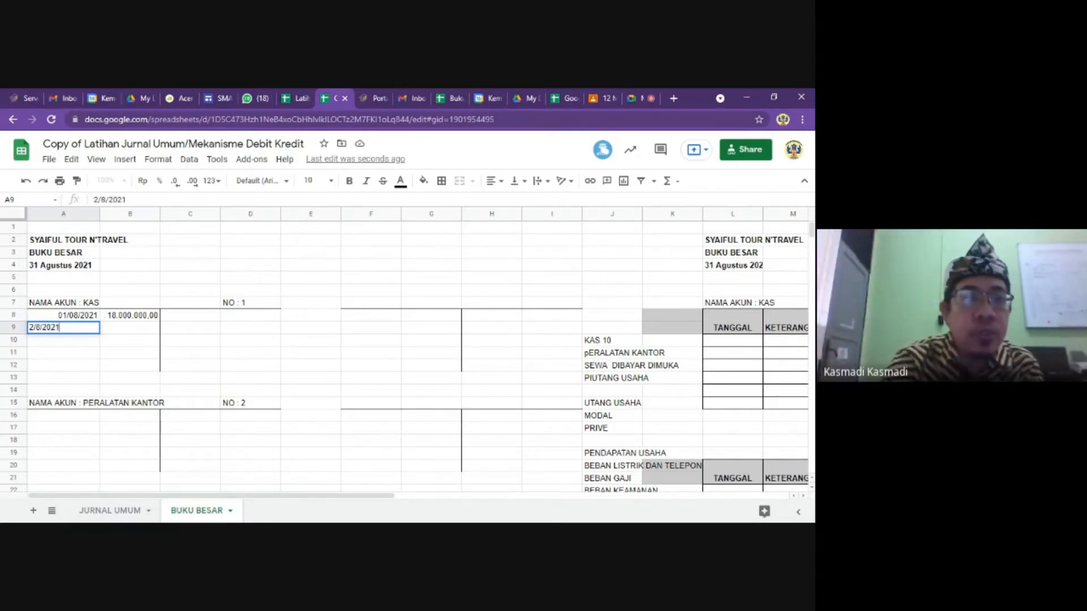
{"action": "left_click", "coordinate": [122, 357]}
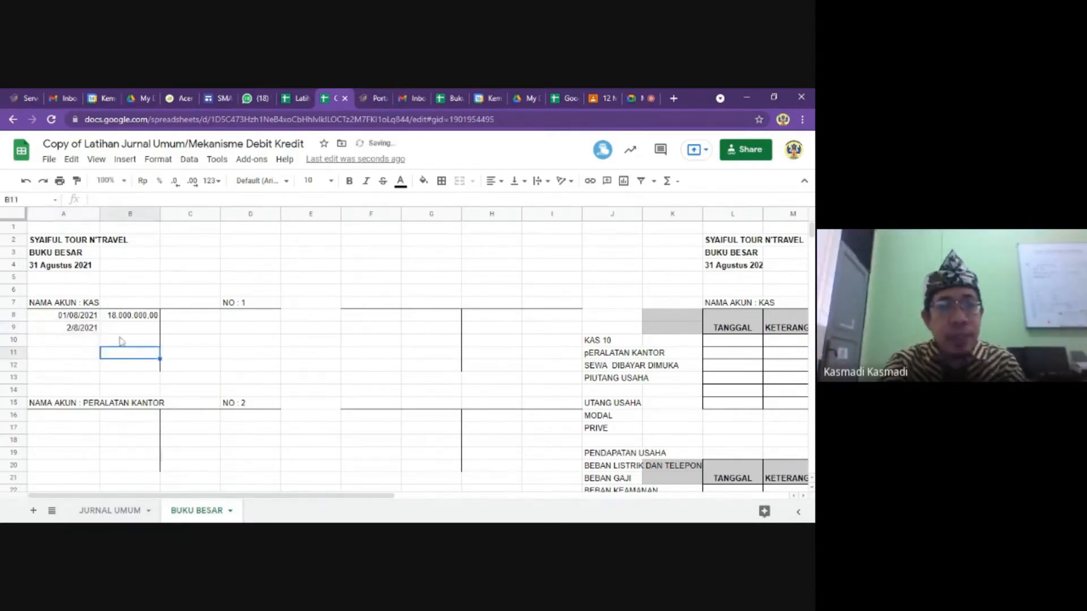
Enter the debit amount 25000000 in B9 beside the second KAS date.
{"action": "left_click", "coordinate": [126, 330]}
{"action": "type", "text": "2"}
{"action": "type", "text": "50.000.00"}
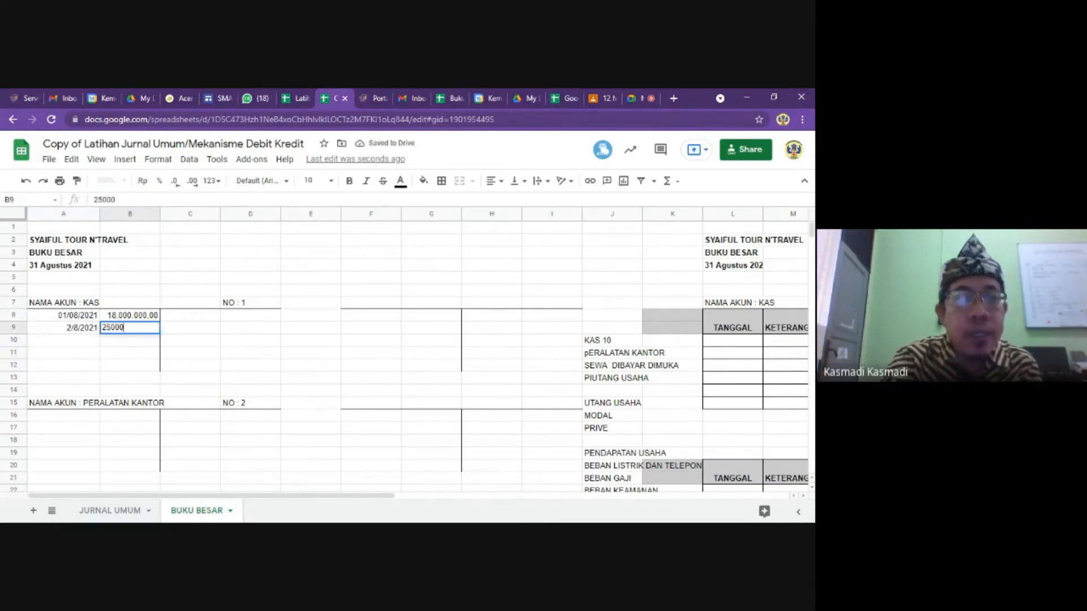
{"action": "type", "text": "0000"}
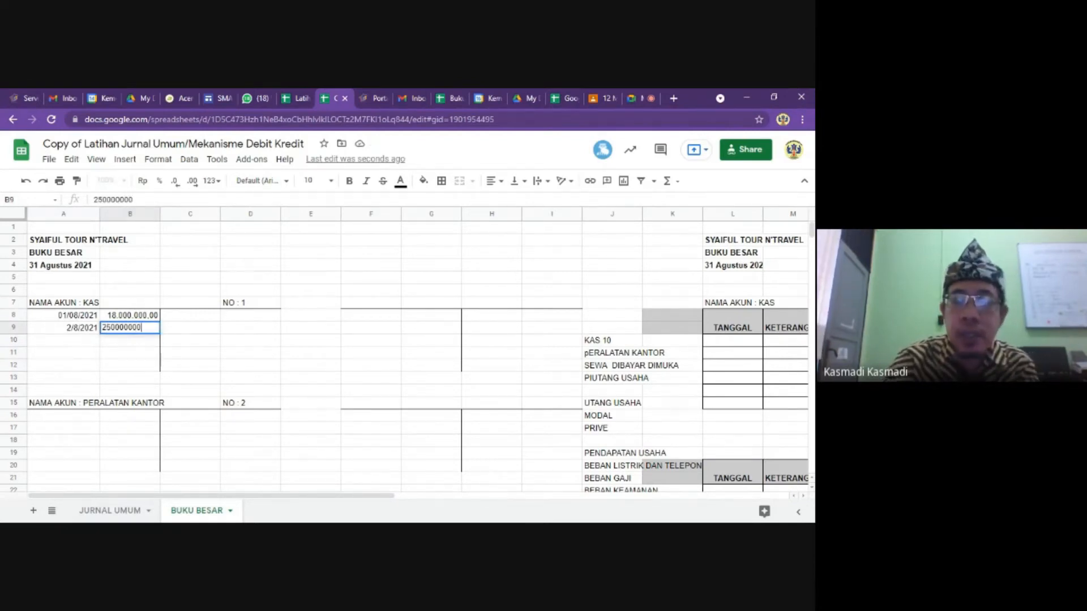
{"action": "key", "text": "Return"}
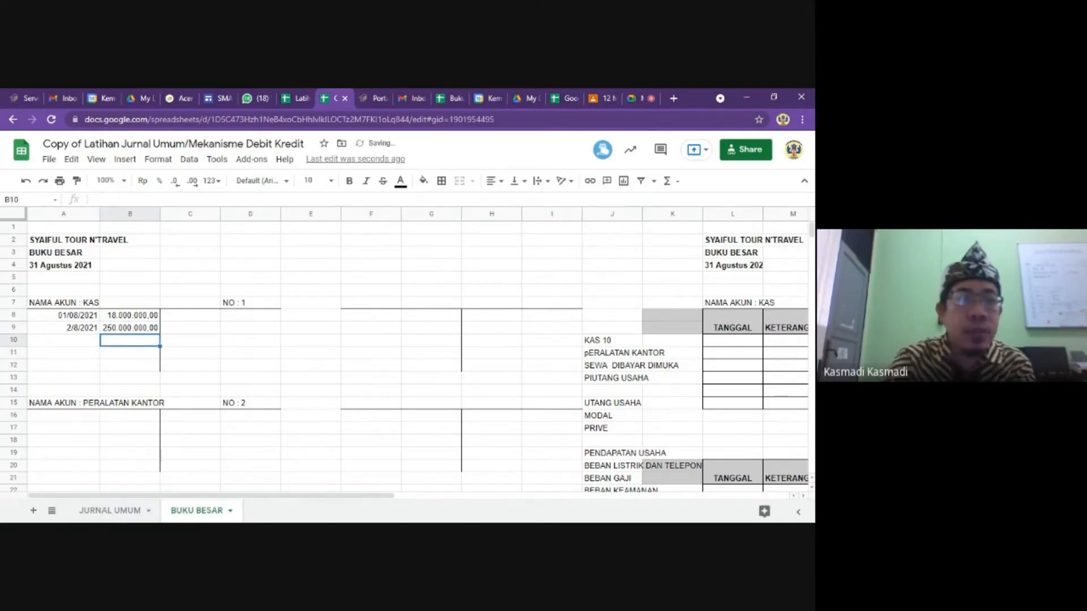
{"action": "key", "text": "Up"}
{"action": "key", "text": "Return"}
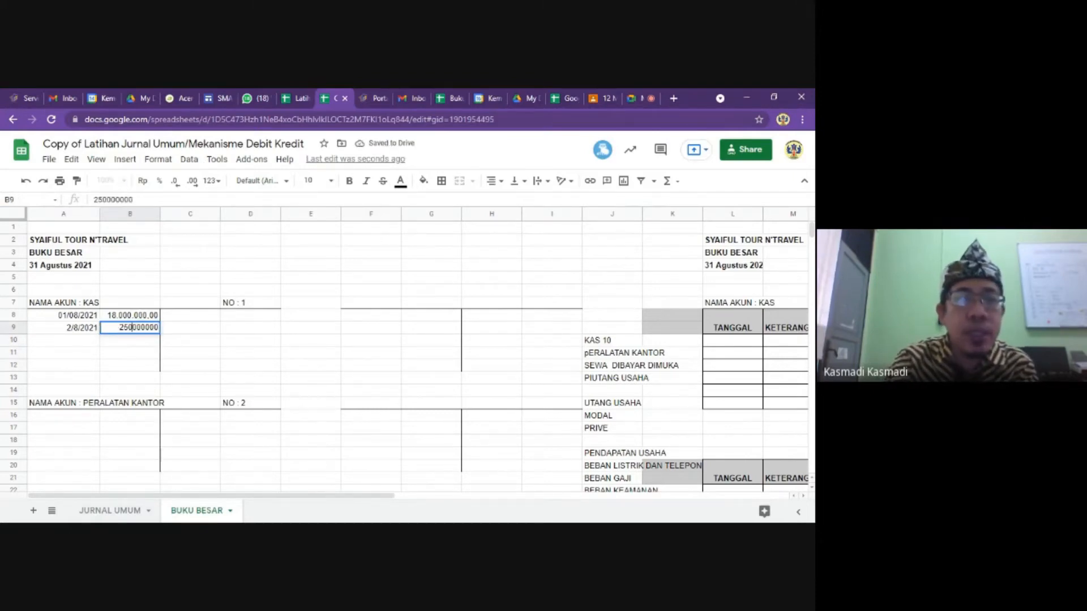
{"action": "key", "text": "BackSpace"}
{"action": "left_click", "coordinate": [131, 370]}
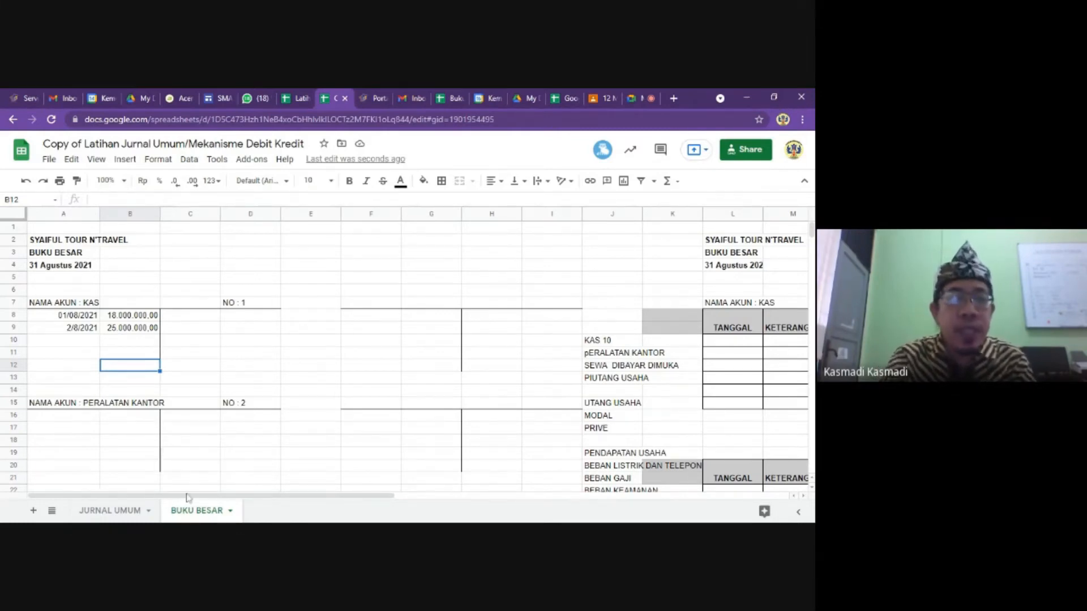
Check the date in row 11 and the Kas credit amount in row 12 of JURNAL UMUM, and return to BUKU BESAR.
{"action": "double_click", "coordinate": [132, 512]}
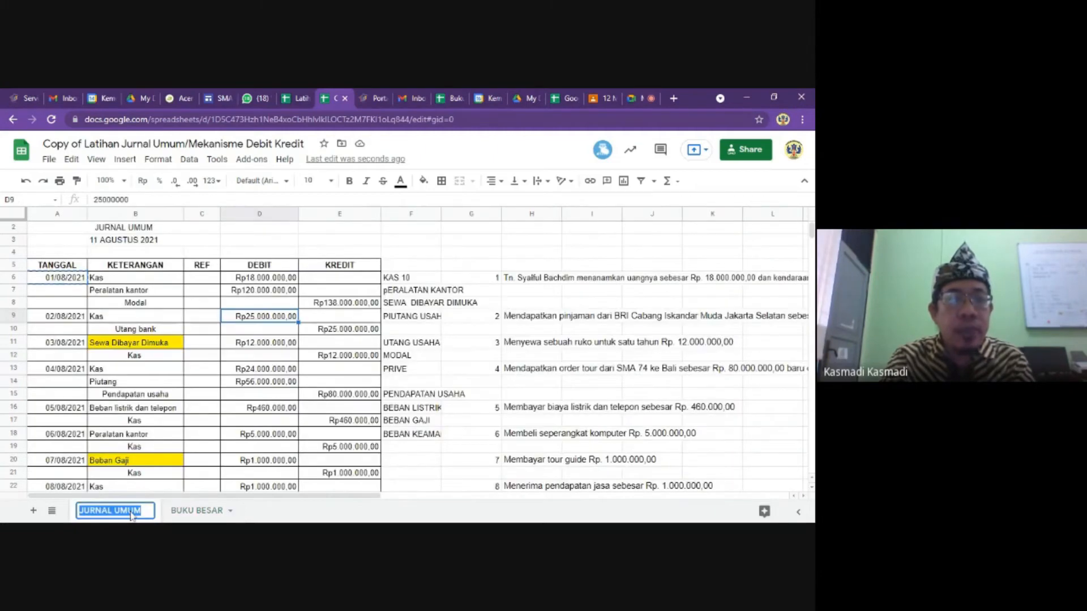
{"action": "left_click", "coordinate": [62, 346]}
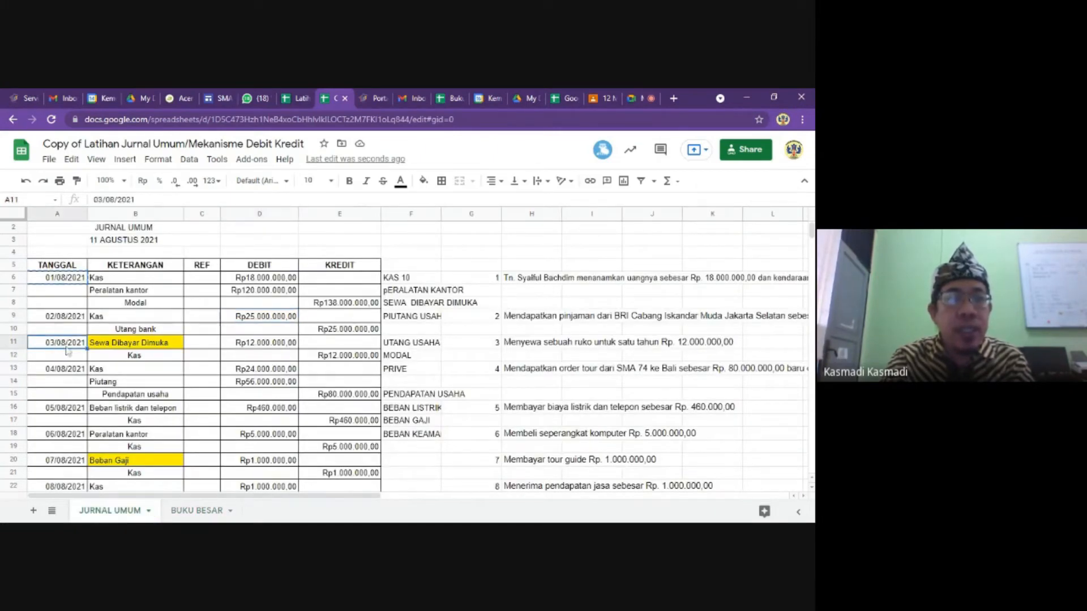
{"action": "key", "text": "Down"}
{"action": "key", "text": "Right"}
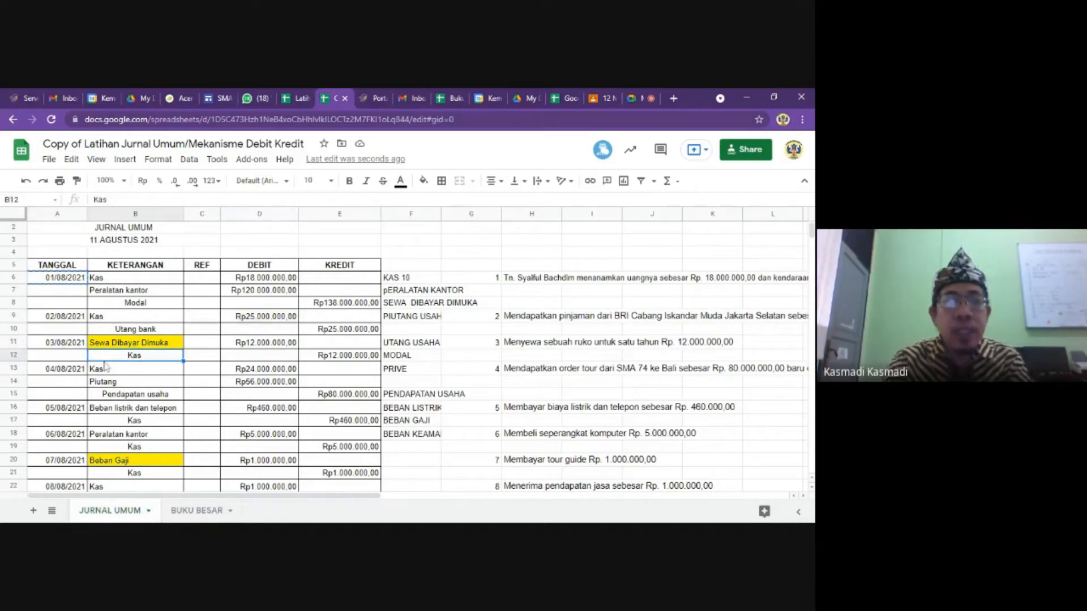
{"action": "key", "text": "Right"}
{"action": "key", "text": "Right"}
{"action": "key", "text": "Right"}
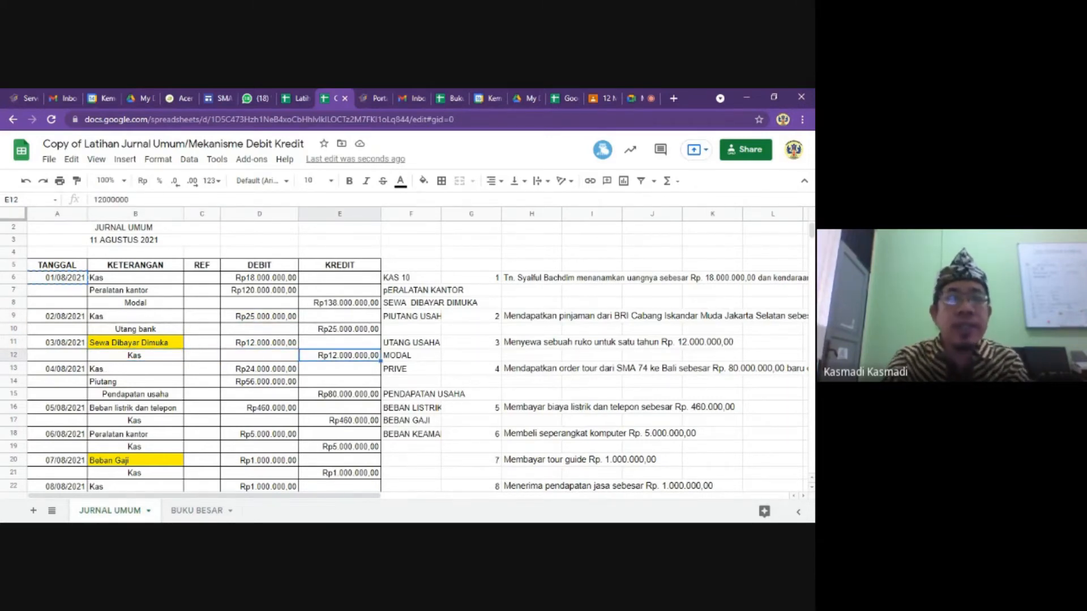
{"action": "left_click", "coordinate": [215, 512]}
Enter the first KAS credit entry with date 3/8/2021 in C8 and amount 12000000 in D8.
{"action": "left_click", "coordinate": [182, 320]}
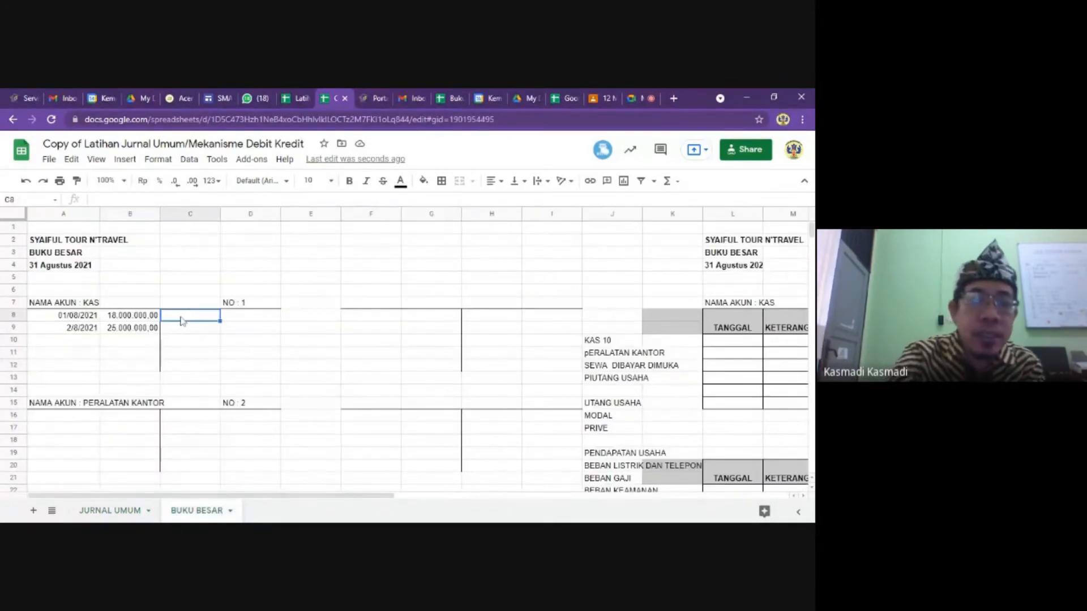
{"action": "type", "text": "3"}
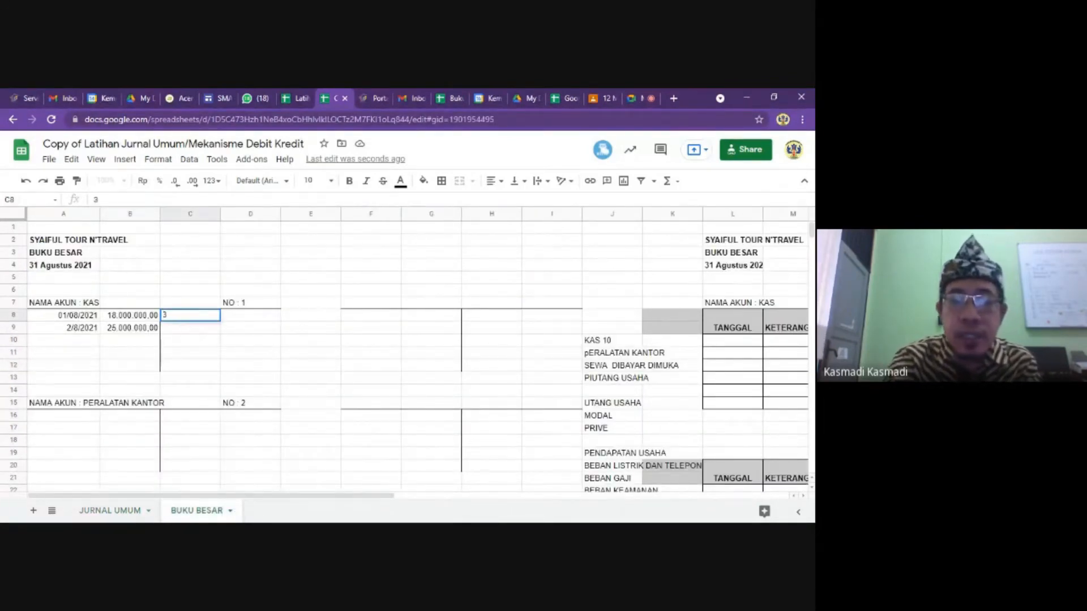
{"action": "type", "text": "/8"}
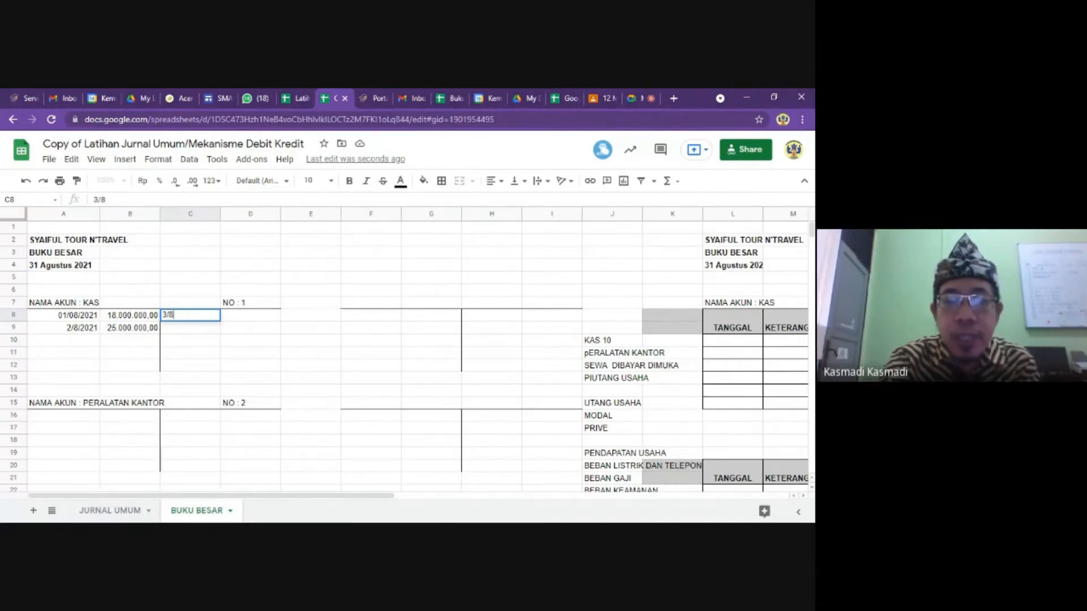
{"action": "type", "text": "/2021"}
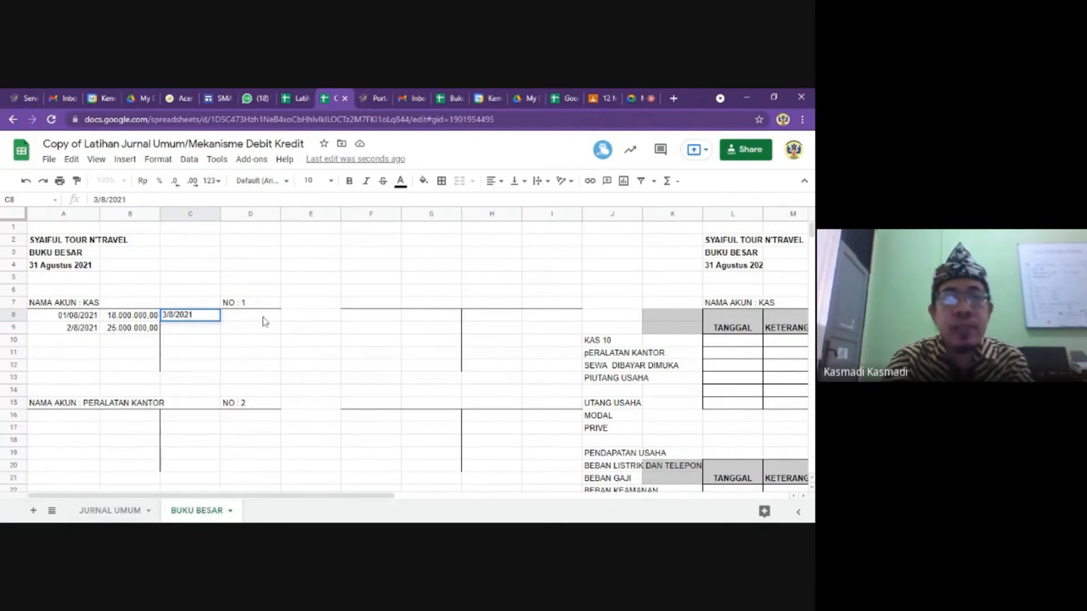
{"action": "left_click", "coordinate": [263, 318]}
{"action": "type", "text": "12"}
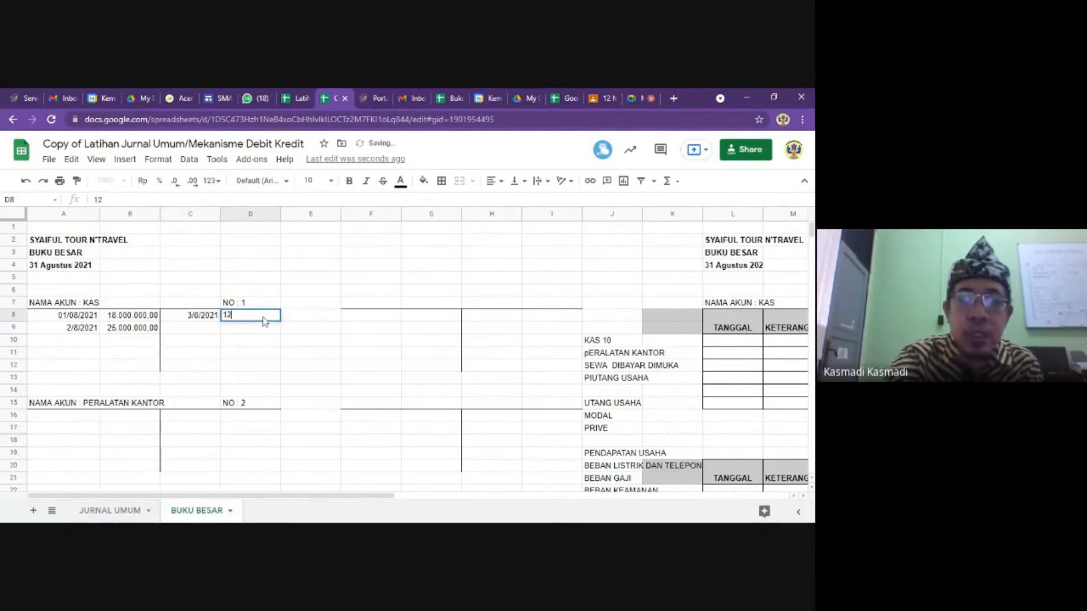
{"action": "type", "text": "000000"}
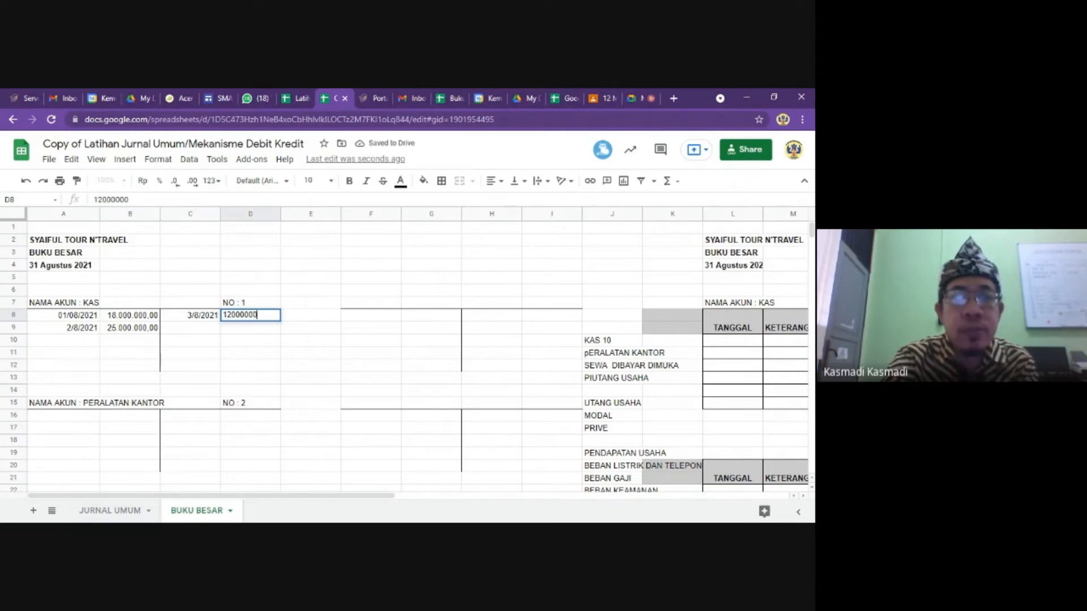
{"action": "left_click", "coordinate": [254, 344]}
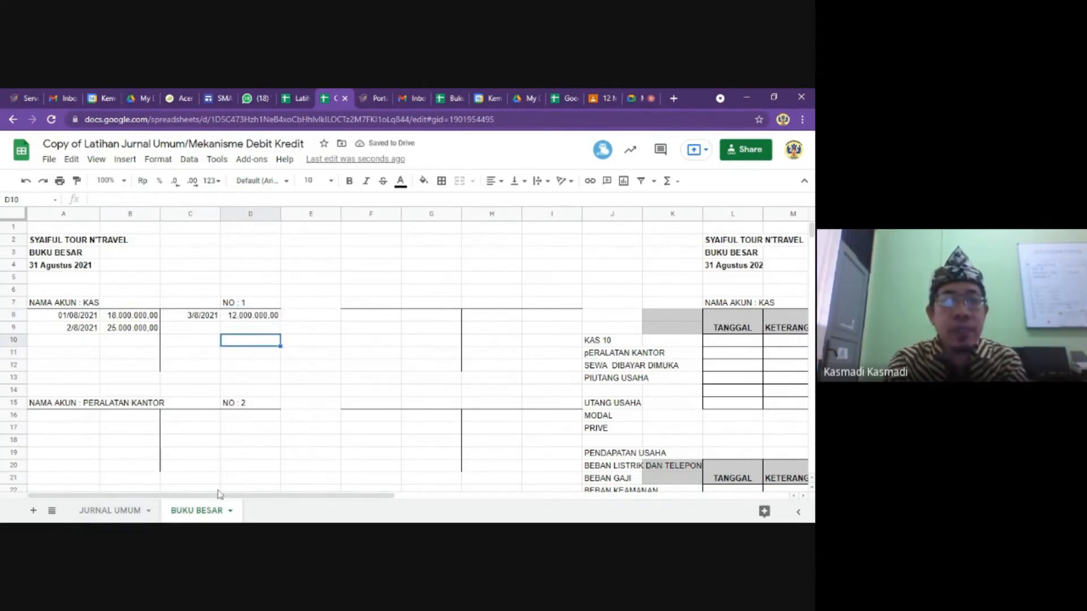
Look up the Kas entry in row 13 of JURNAL UMUM and post it to the KAS debit side with 4/8/2021 in A10 and 24000000 in B10.
{"action": "left_click", "coordinate": [128, 513]}
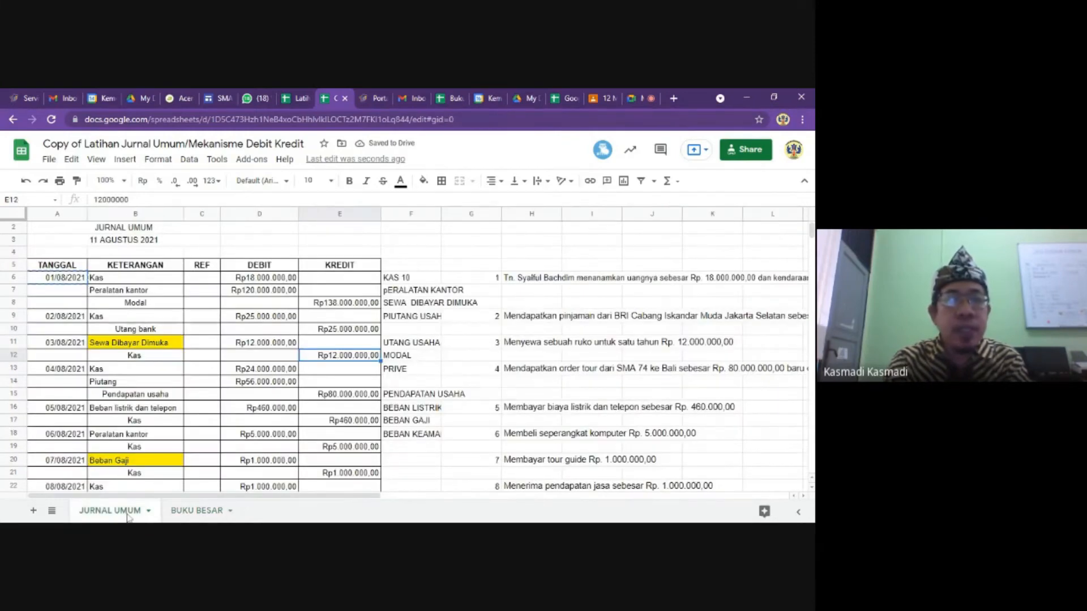
{"action": "left_click", "coordinate": [70, 373]}
{"action": "left_click", "coordinate": [133, 373]}
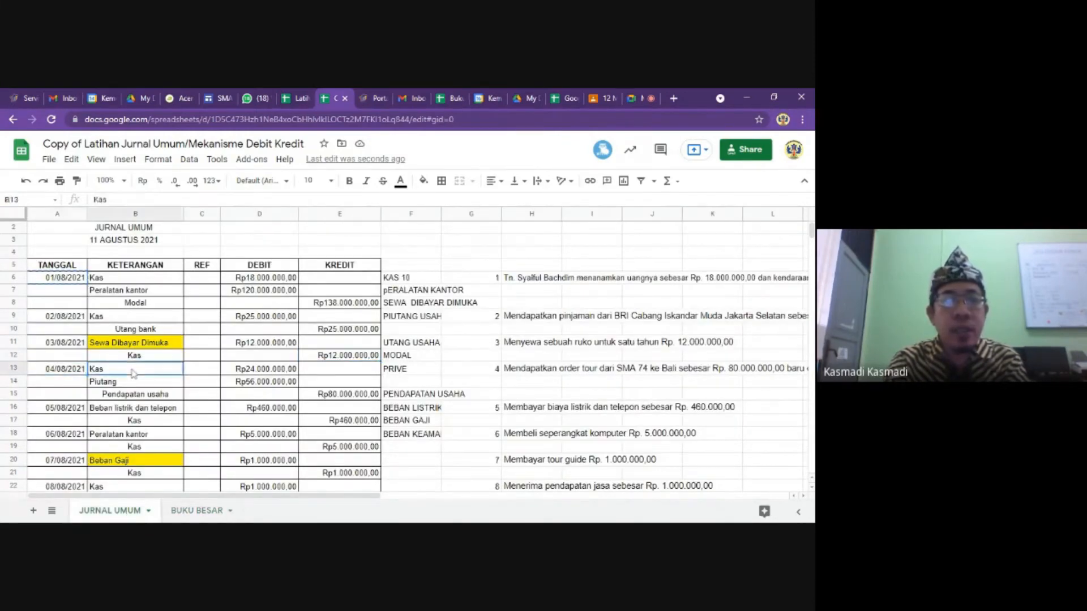
{"action": "left_click", "coordinate": [246, 373]}
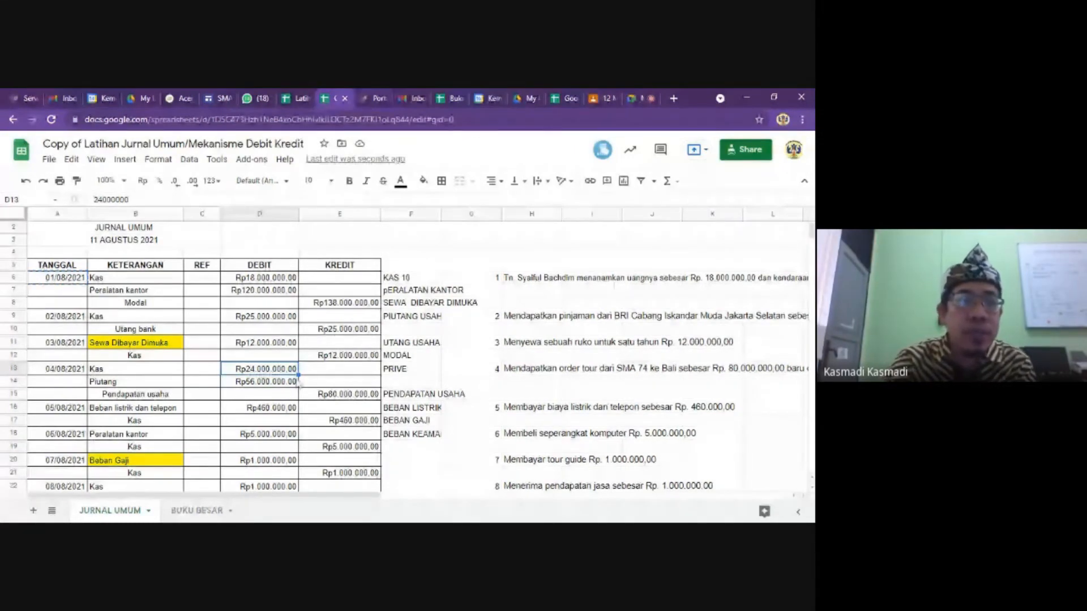
{"action": "left_click", "coordinate": [197, 511]}
{"action": "type", "text": "4/8/20"}
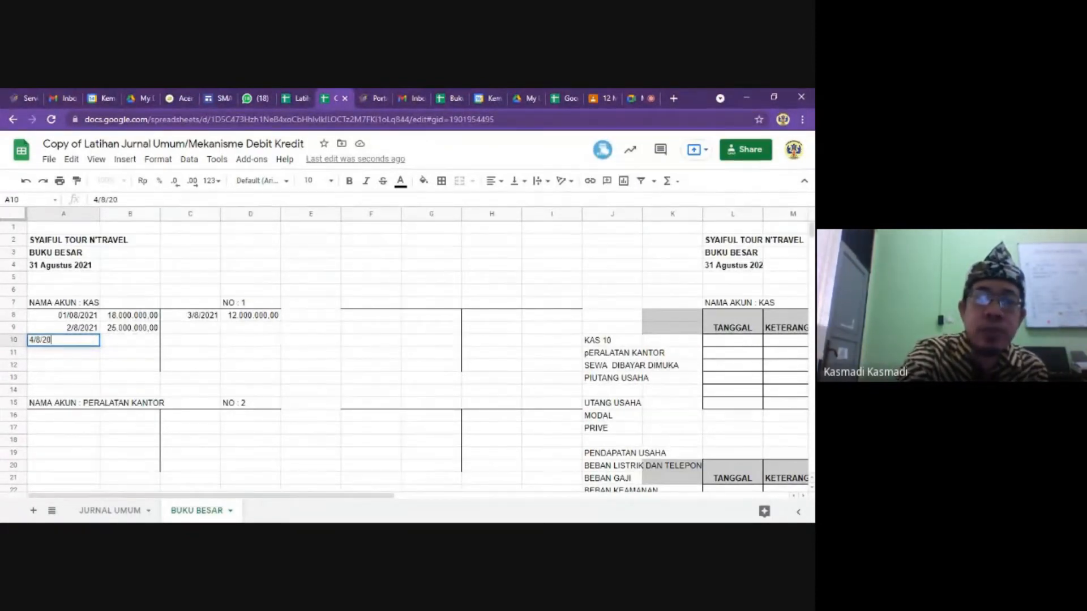
{"action": "type", "text": "21"}
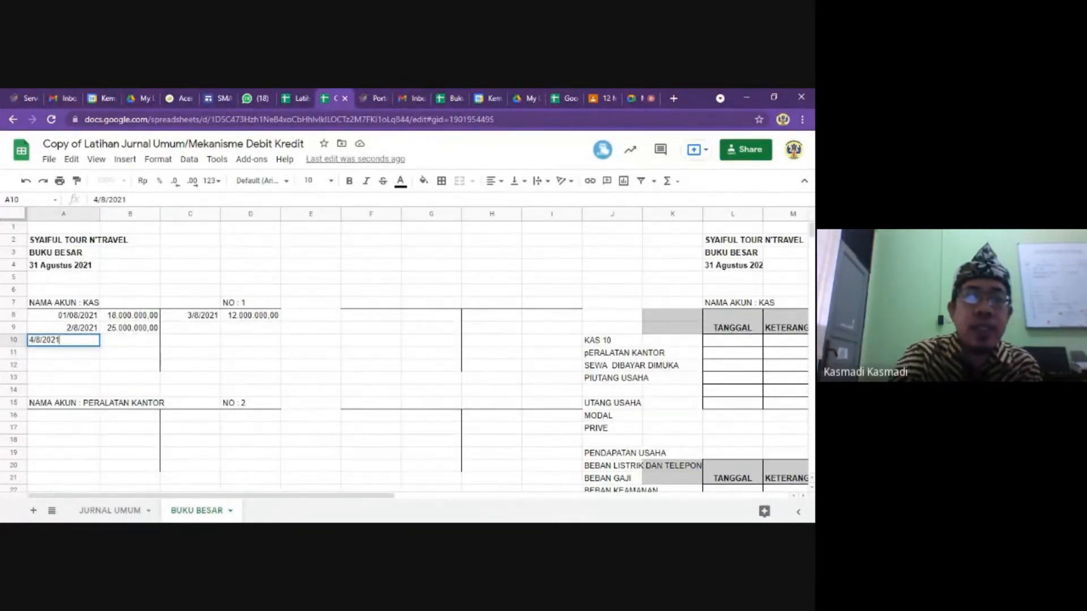
{"action": "left_click", "coordinate": [134, 344]}
{"action": "type", "text": "24."}
{"action": "type", "text": "000"}
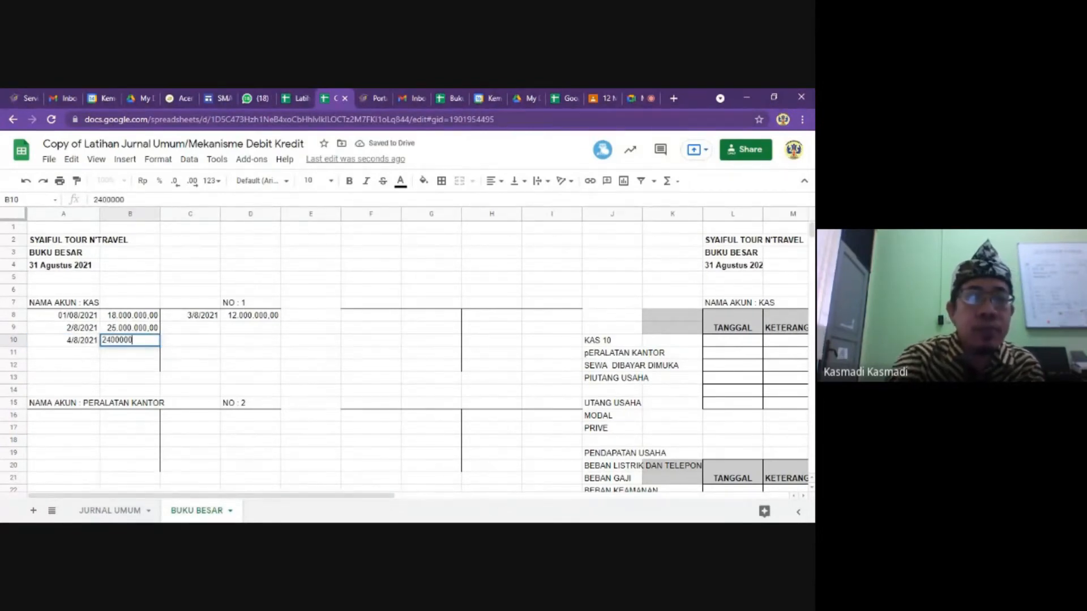
{"action": "type", "text": ".000"}
{"action": "left_click", "coordinate": [154, 373]}
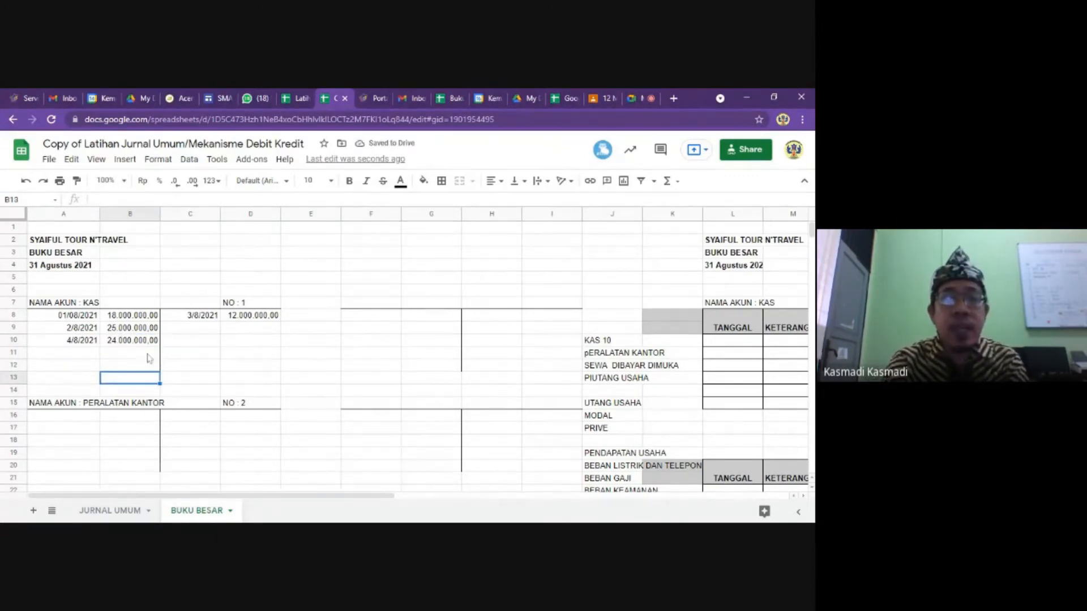
Look up the Kas entry in row 17 of JURNAL UMUM and post it to the KAS credit side with 5/8/2021 in C9 and 460000 in D9.
{"action": "left_click", "coordinate": [117, 513]}
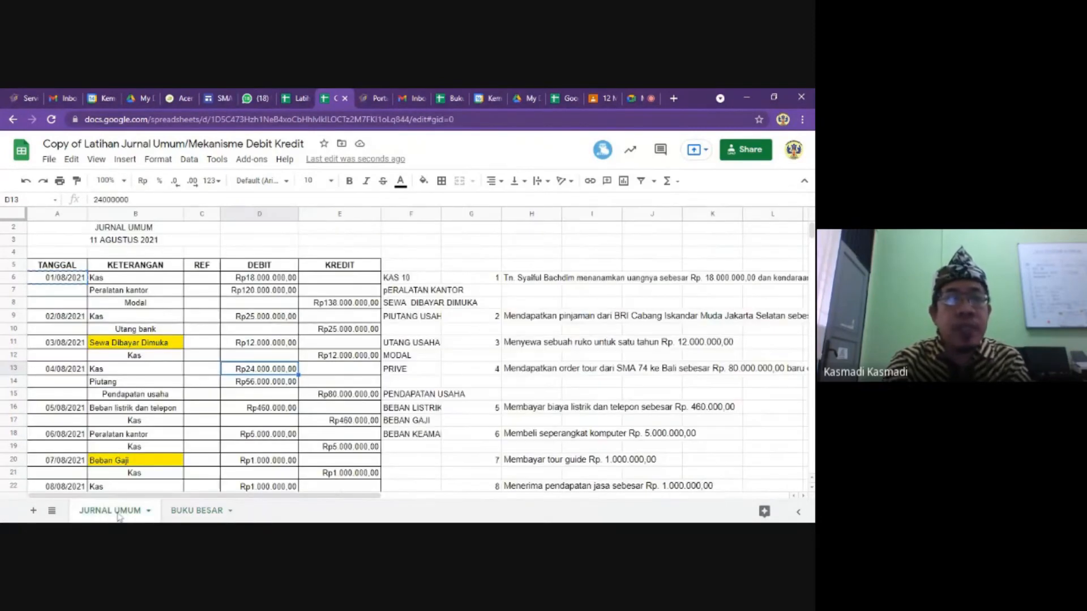
{"action": "left_click", "coordinate": [151, 424]}
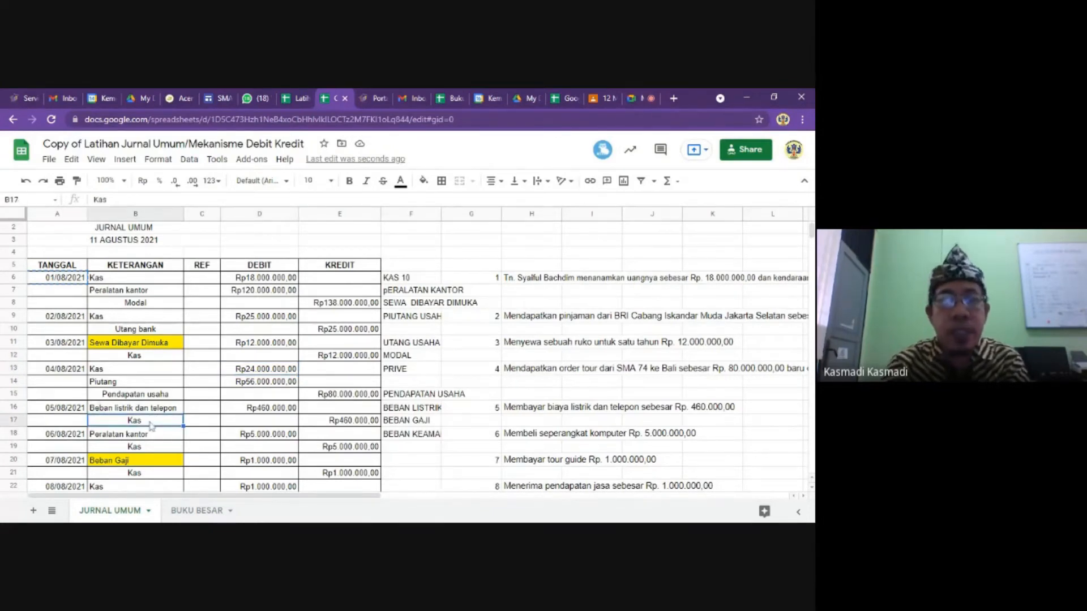
{"action": "left_click", "coordinate": [196, 512]}
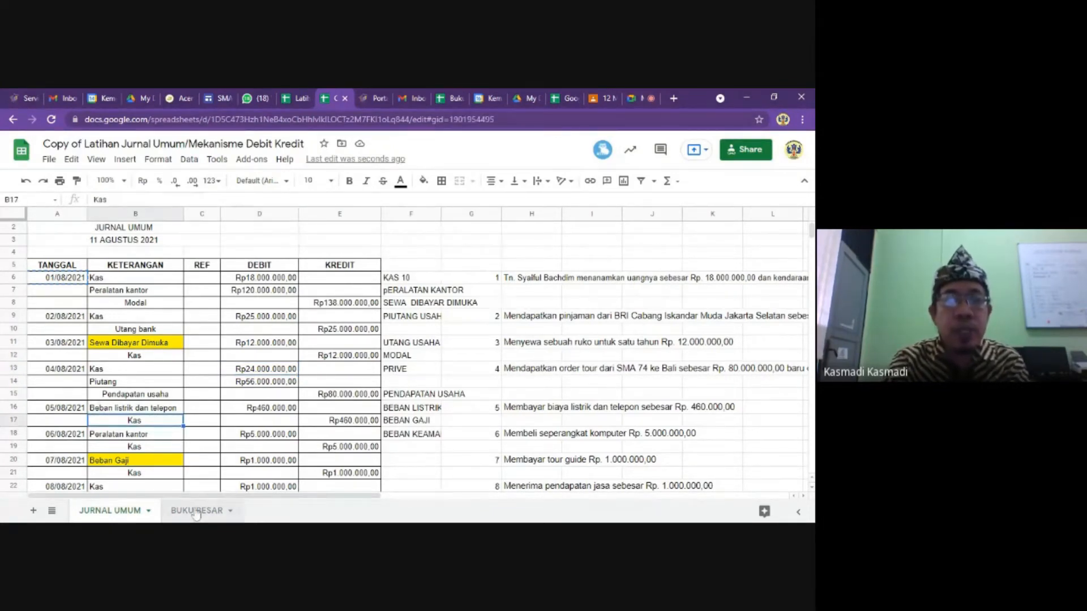
{"action": "left_click", "coordinate": [202, 329]}
{"action": "type", "text": "5/8/"}
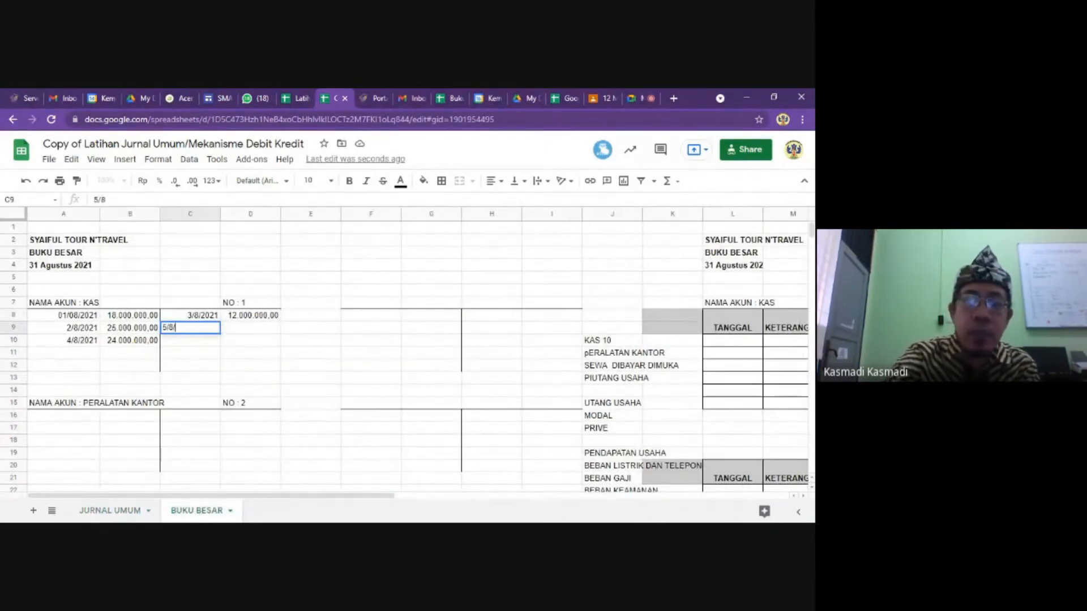
{"action": "type", "text": "2021"}
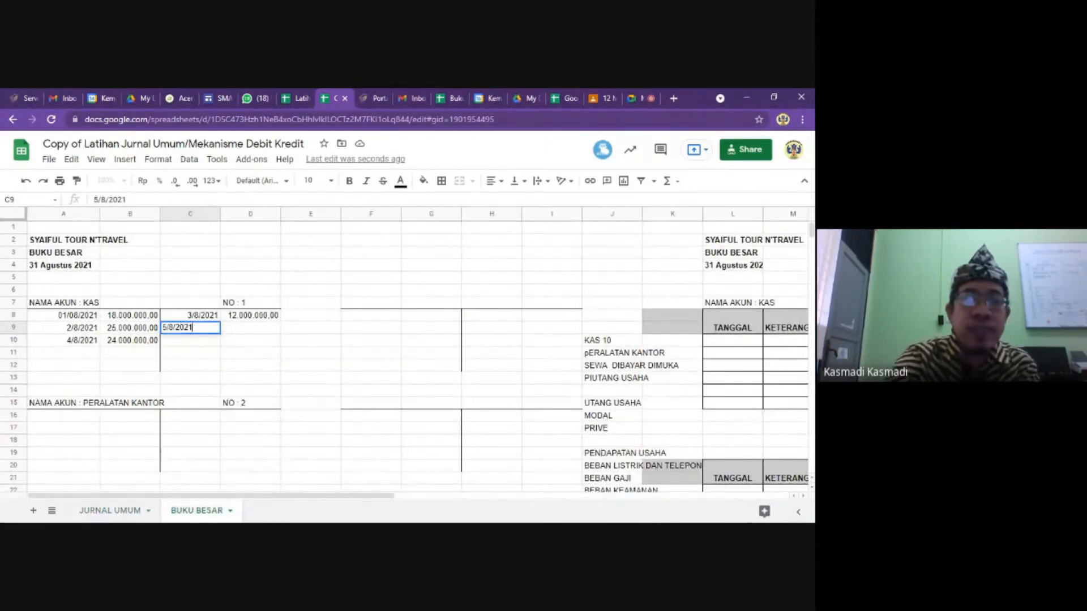
{"action": "left_click", "coordinate": [249, 327]}
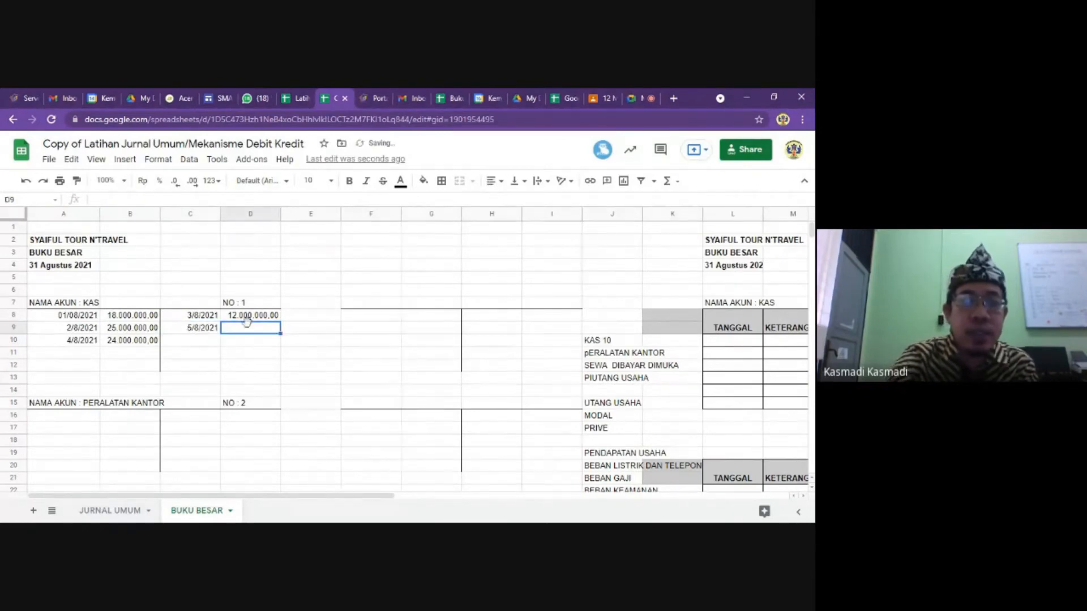
{"action": "type", "text": "460.0000"}
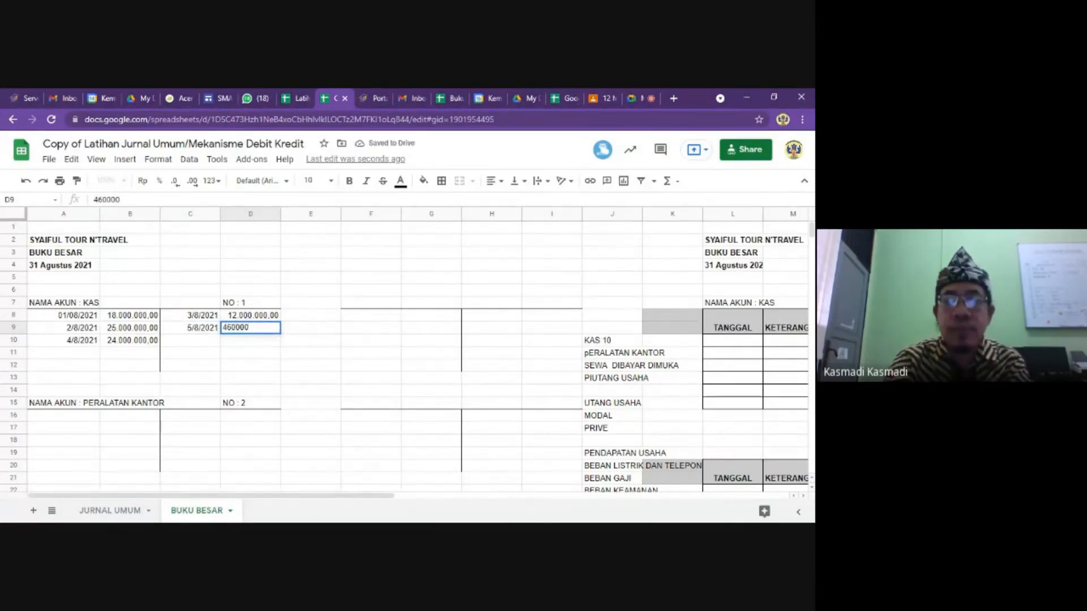
{"action": "key", "text": "Return"}
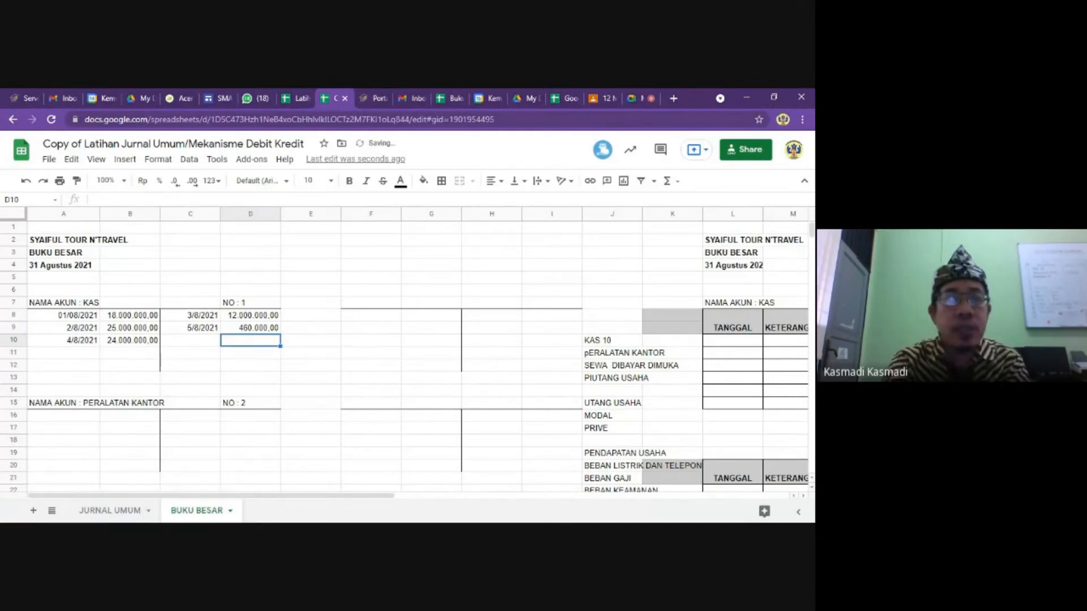
{"action": "left_click", "coordinate": [130, 353]}
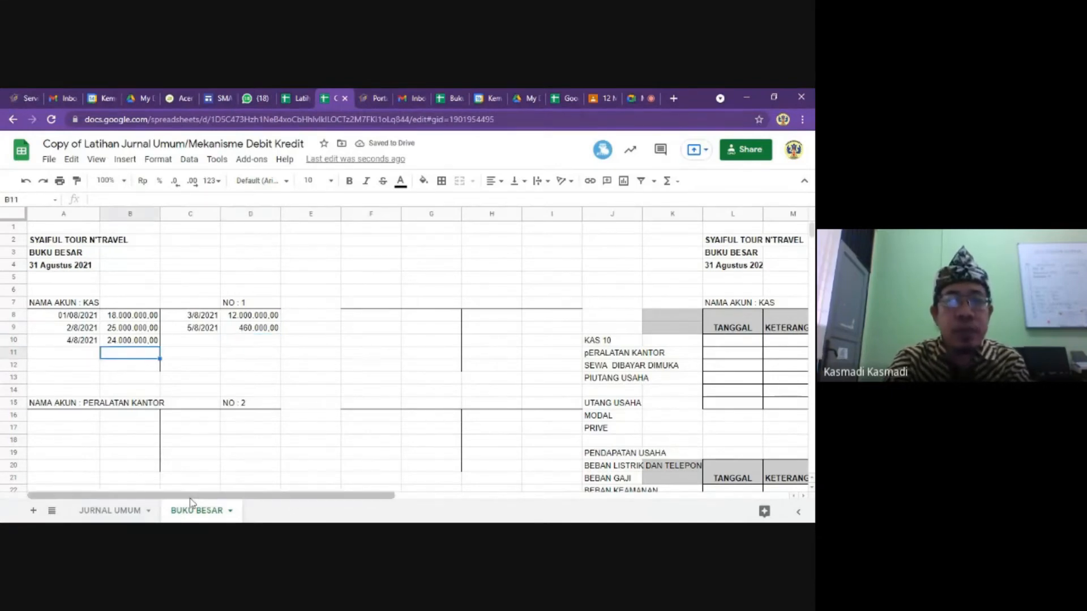
Check the Kas credit entries in rows 19 and 21 of JURNAL UMUM against the KAS account in BUKU BESAR.
{"action": "left_click", "coordinate": [116, 510]}
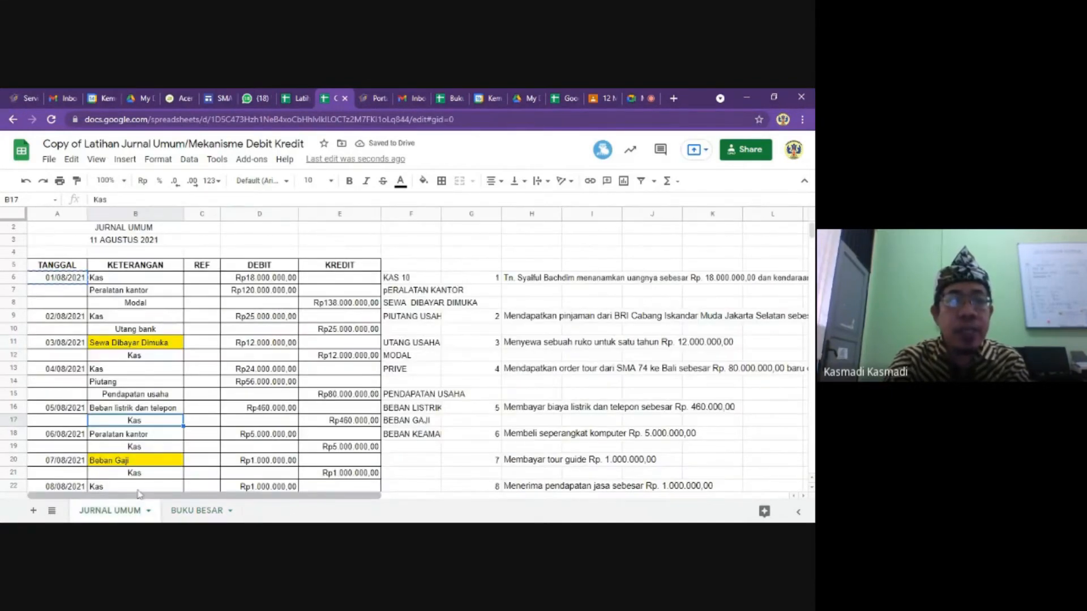
{"action": "left_click", "coordinate": [119, 449]}
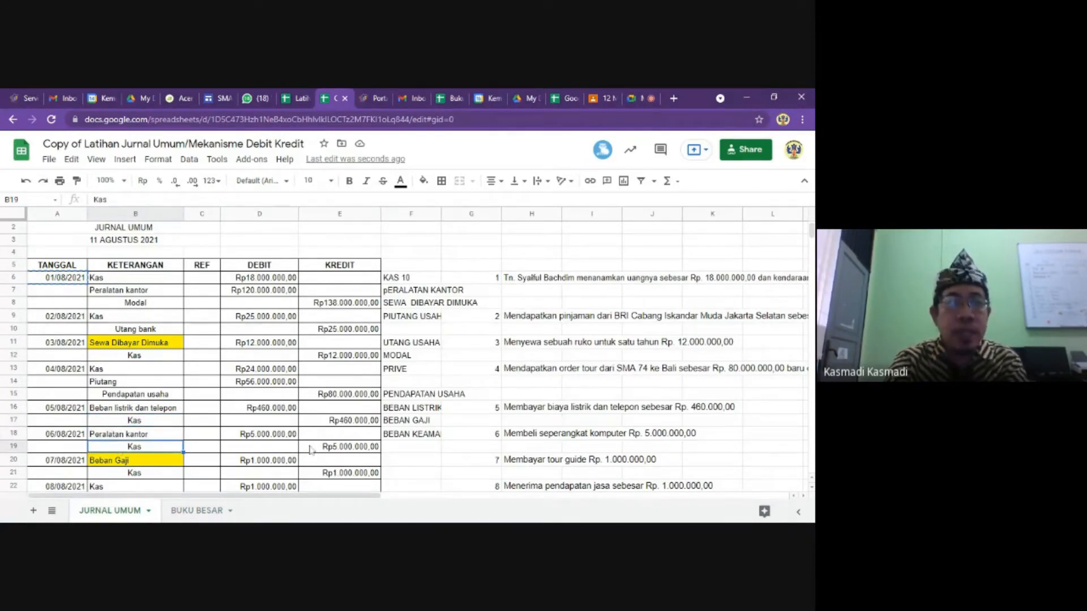
{"action": "left_click", "coordinate": [142, 477]}
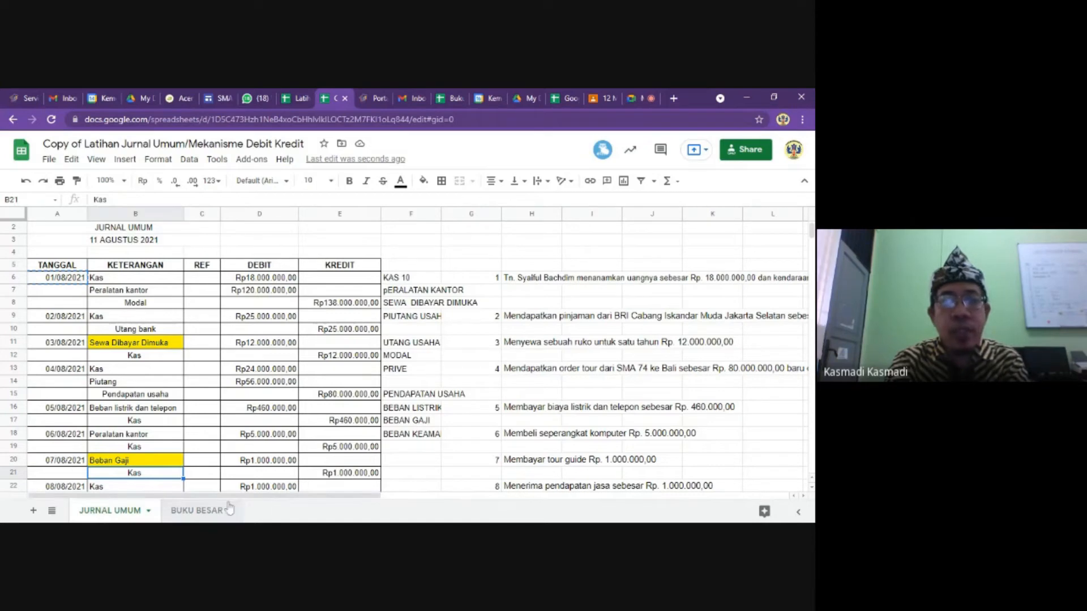
{"action": "left_click", "coordinate": [204, 516]}
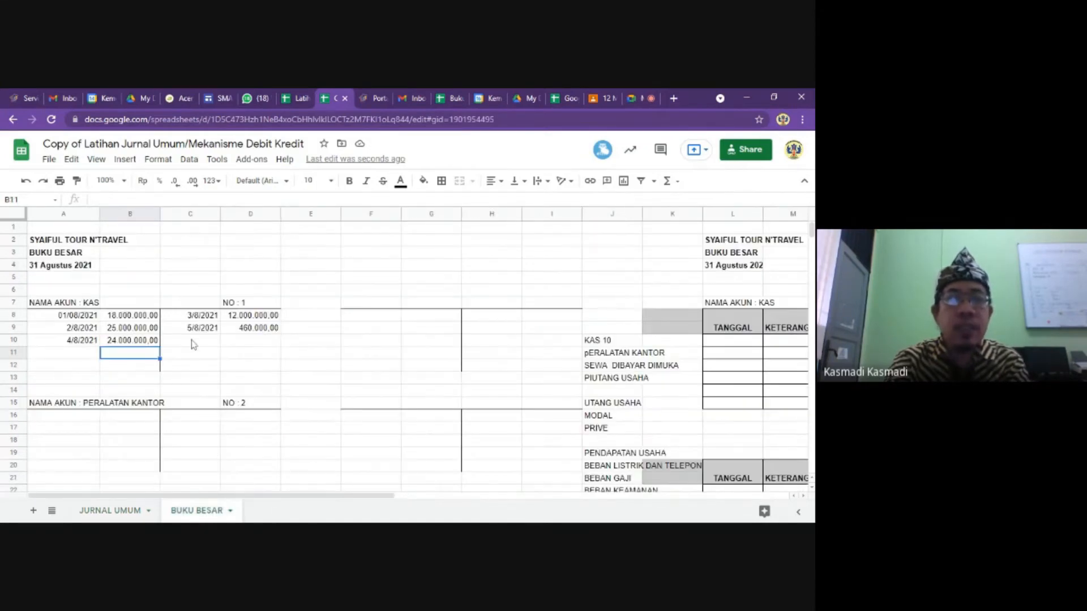
{"action": "left_click", "coordinate": [194, 342]}
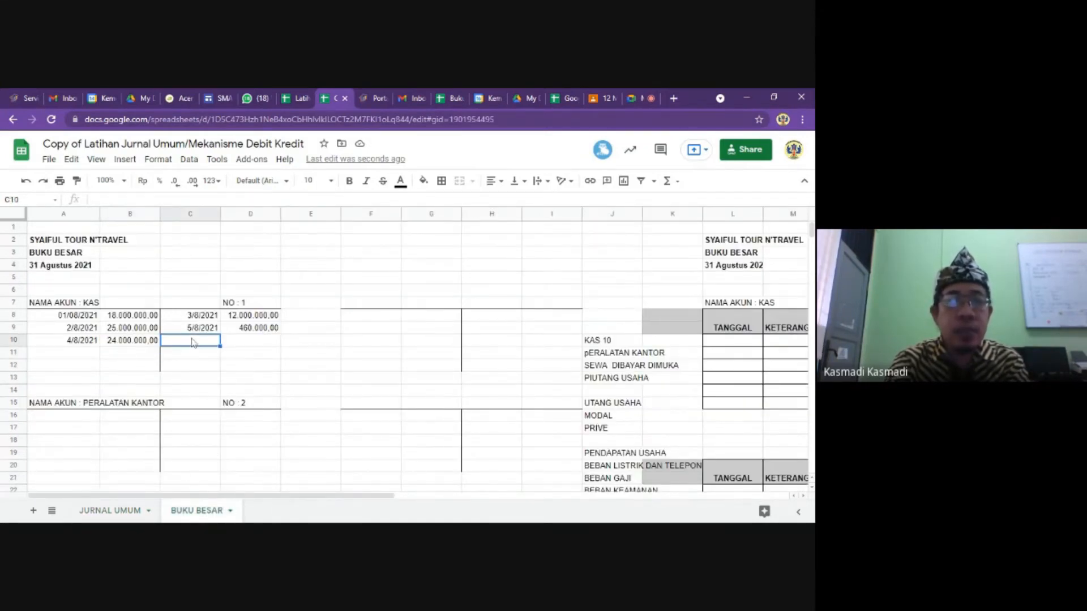
{"action": "left_click", "coordinate": [126, 515]}
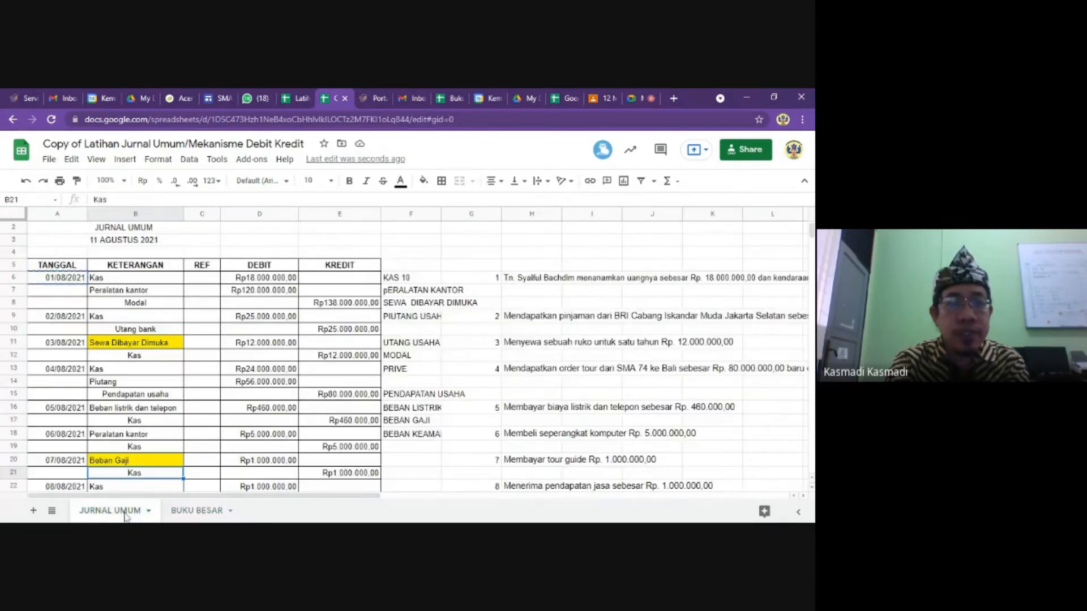
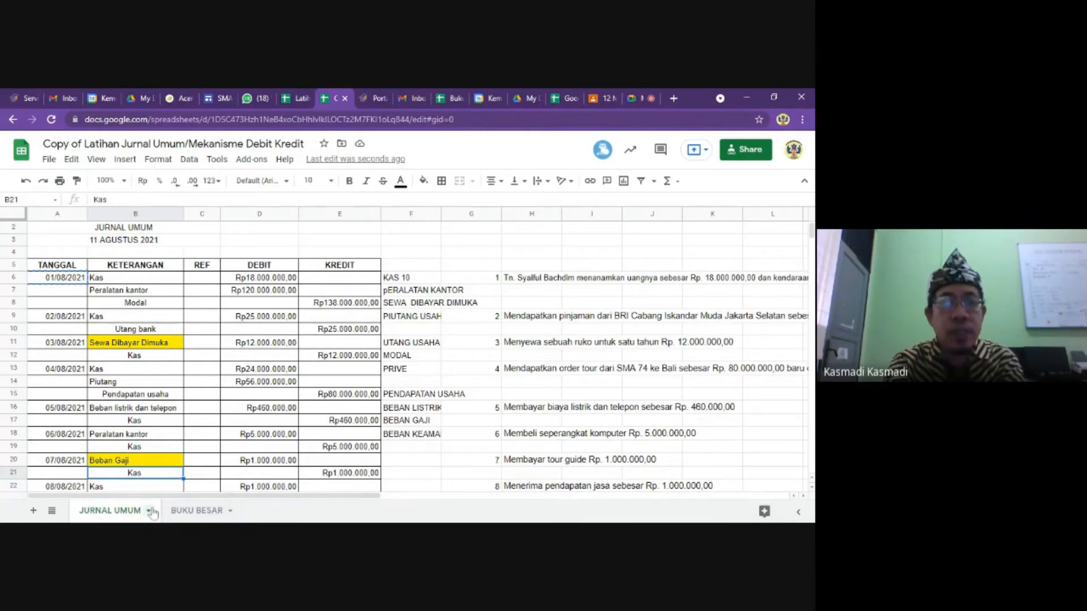
Rename the BUKU BESAR sheet to 6/8/2021.
{"action": "double_click", "coordinate": [196, 511]}
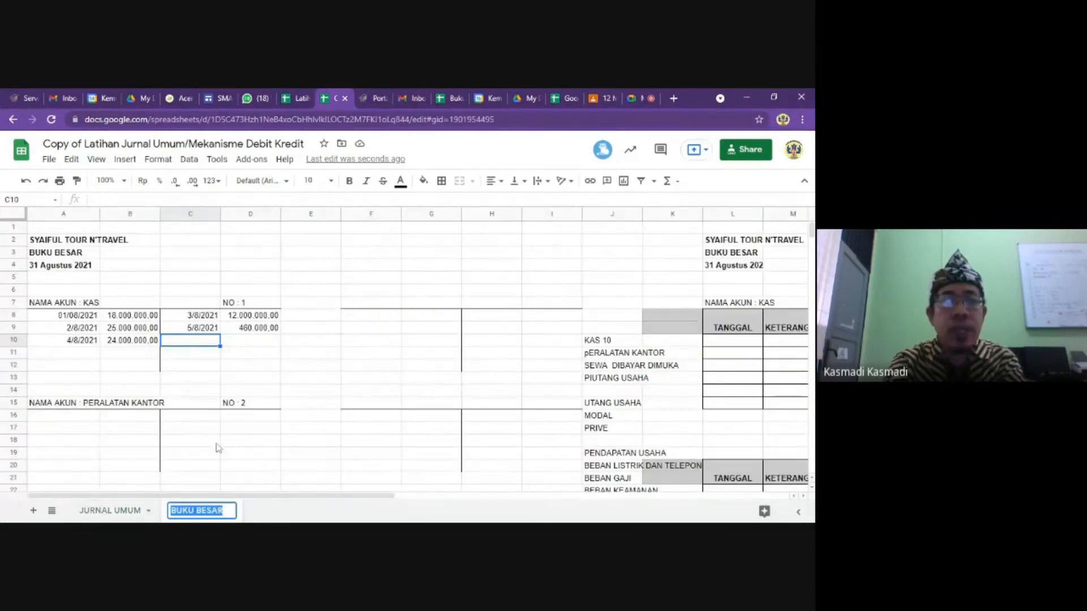
{"action": "type", "text": "6/"}
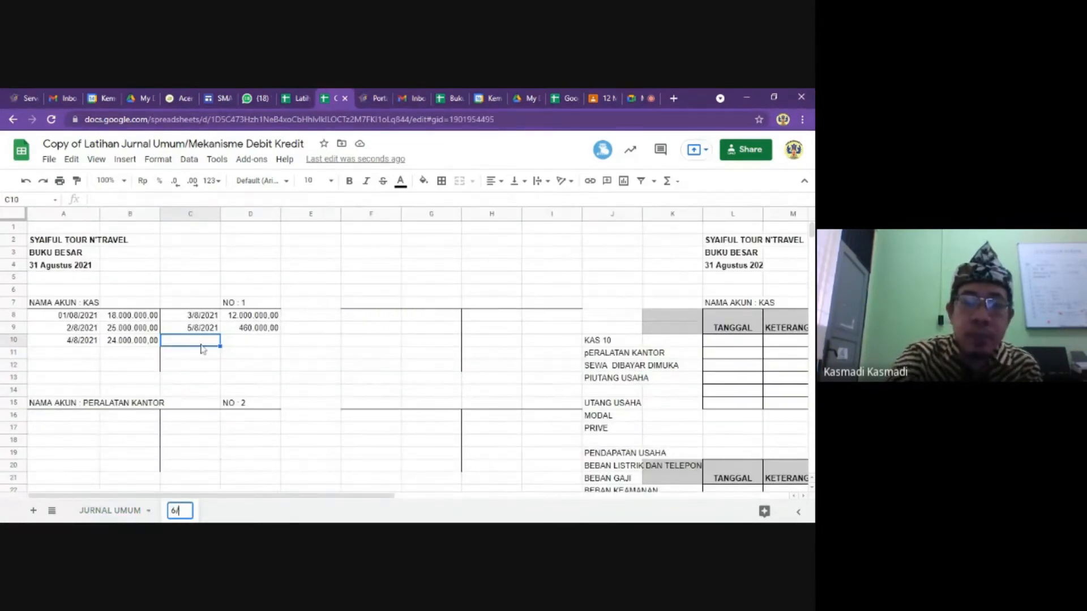
{"action": "type", "text": "8/2021"}
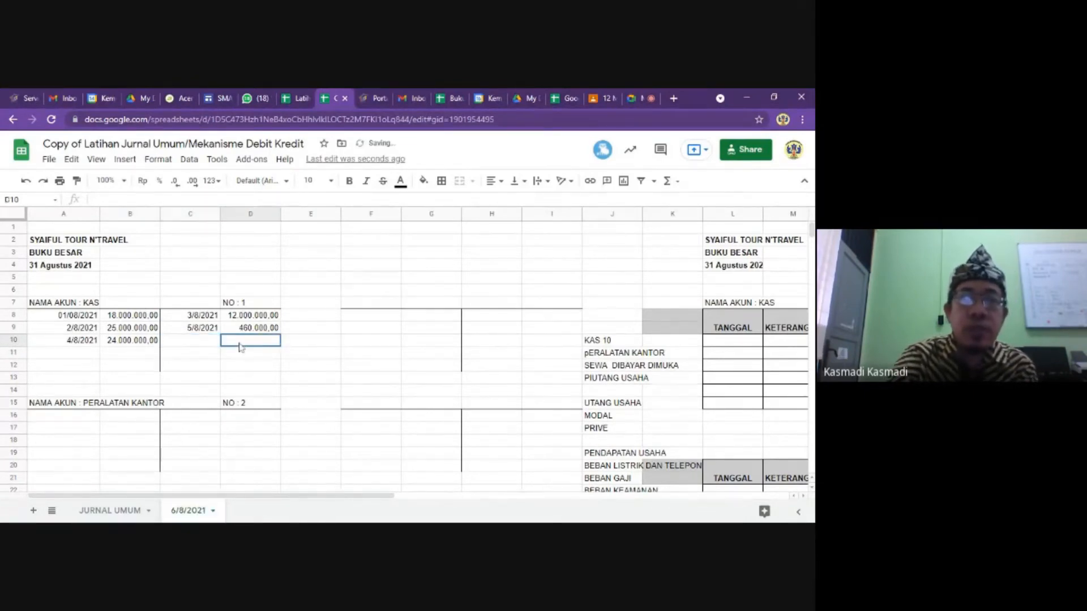
Enter the third KAS credit entry with date 6/8/2021 in C10 and amount 5000000 in D10.
{"action": "left_click", "coordinate": [208, 343]}
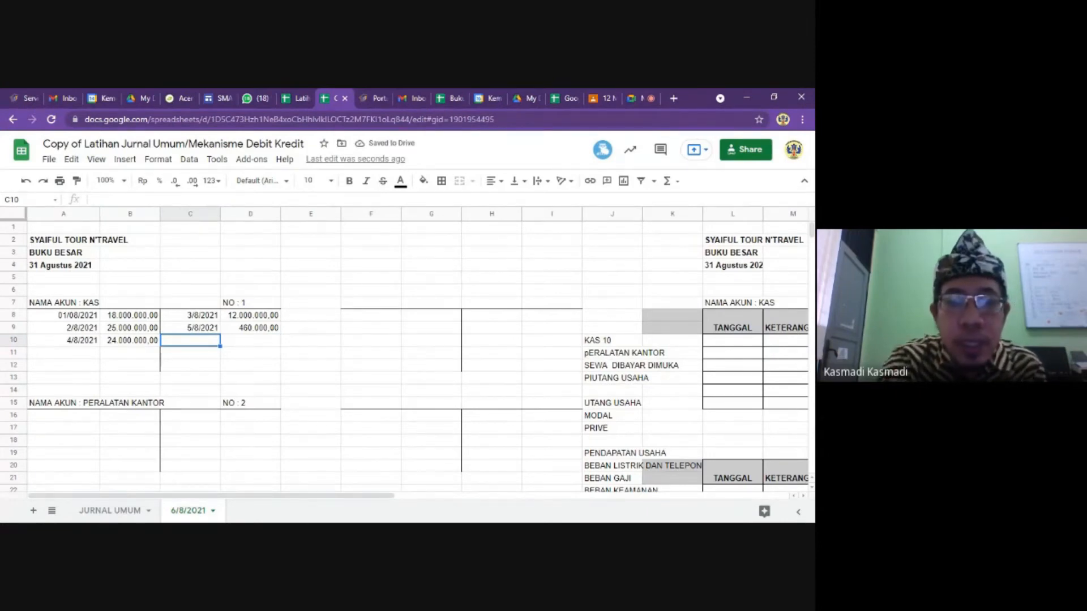
{"action": "type", "text": "6/8/2021"}
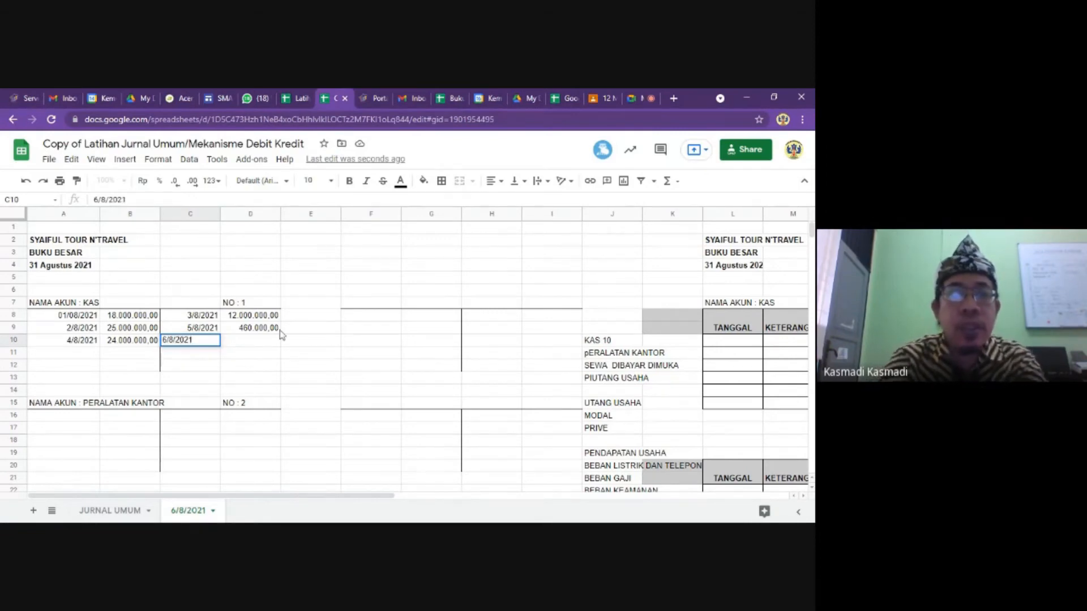
{"action": "left_click", "coordinate": [273, 347]}
{"action": "type", "text": "5000000"}
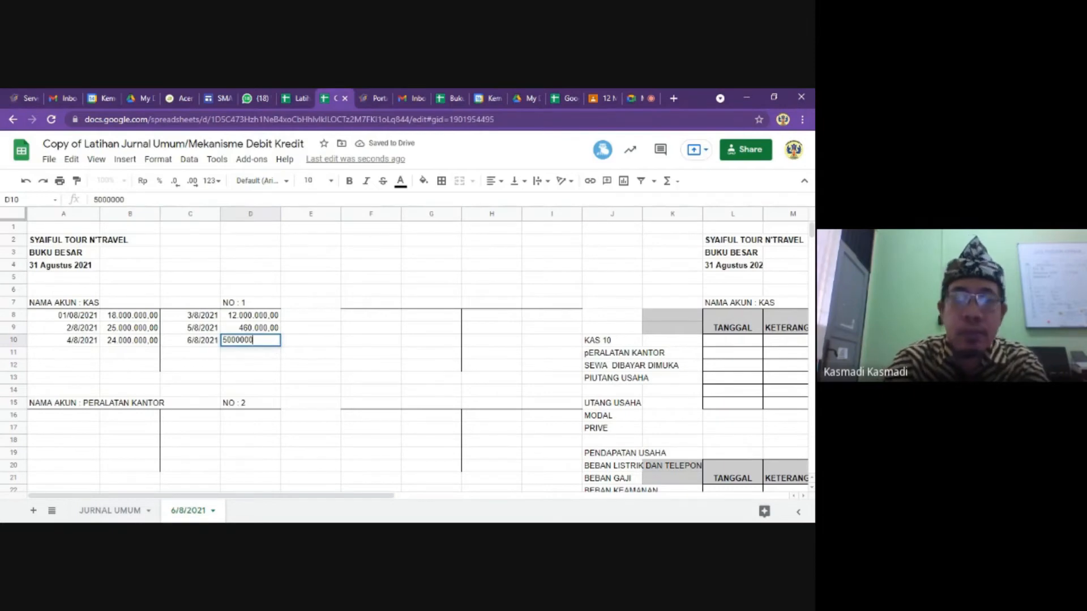
{"action": "key", "text": "Return"}
Enter the fourth KAS credit entry with date 7/8/2021 in C11 and amount 1000000 in D11.
{"action": "left_click", "coordinate": [198, 353]}
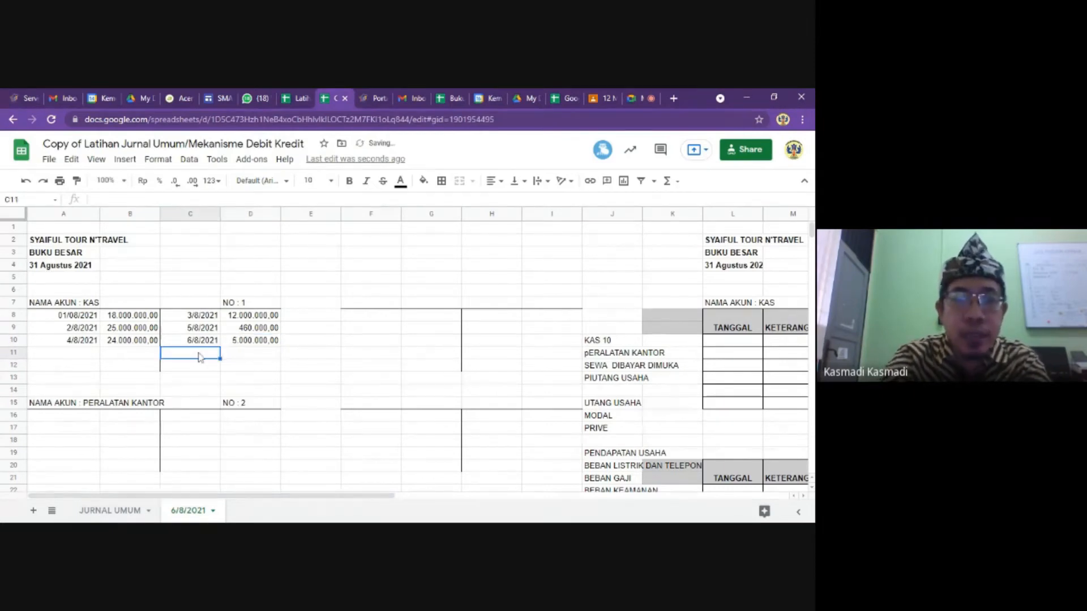
{"action": "type", "text": "7/"}
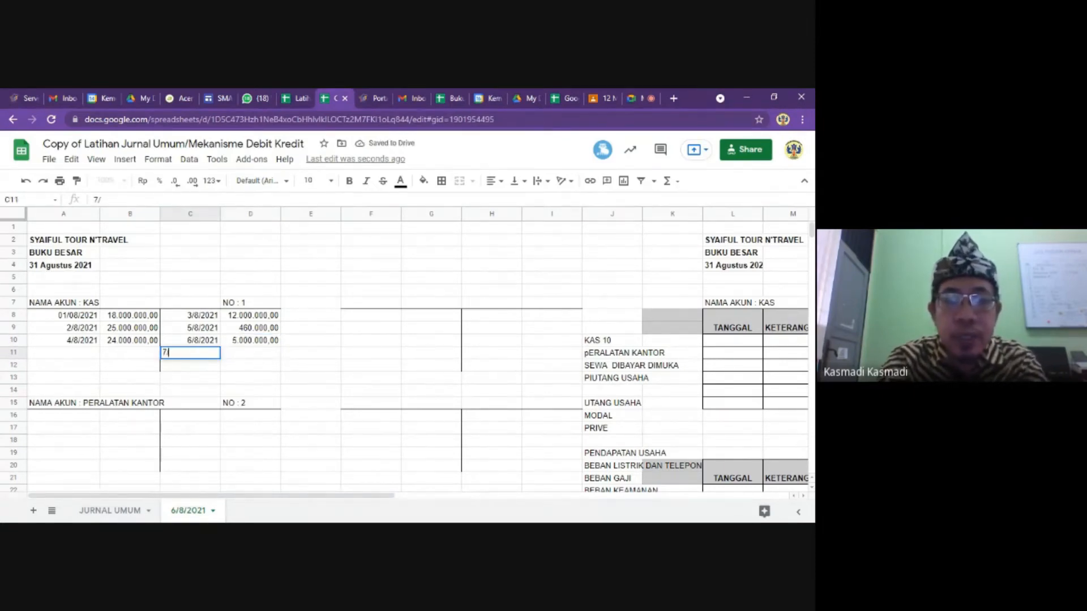
{"action": "type", "text": "8/2021"}
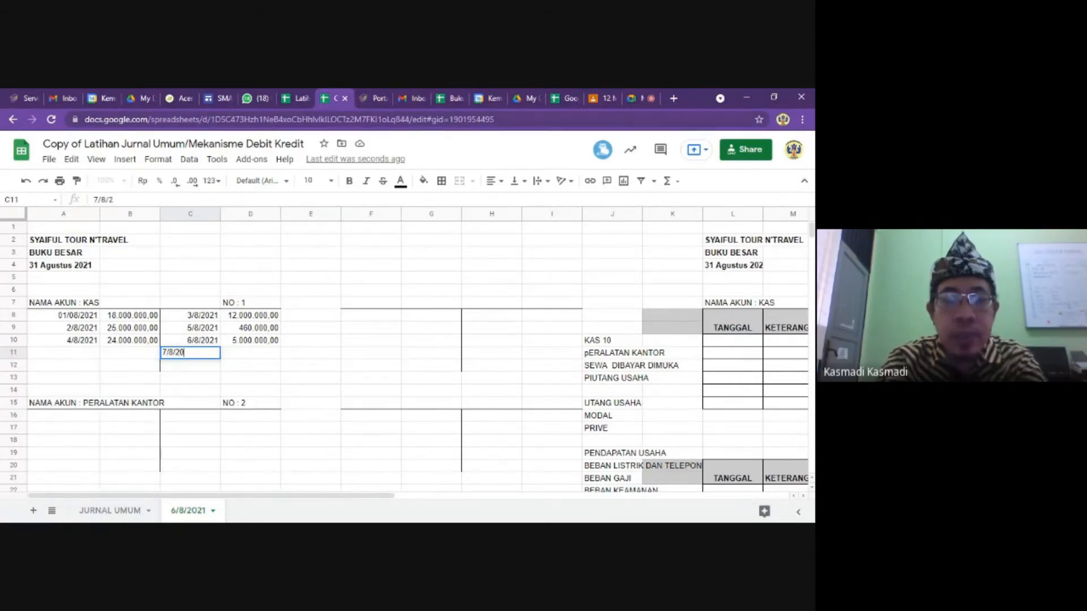
{"action": "left_click", "coordinate": [256, 355]}
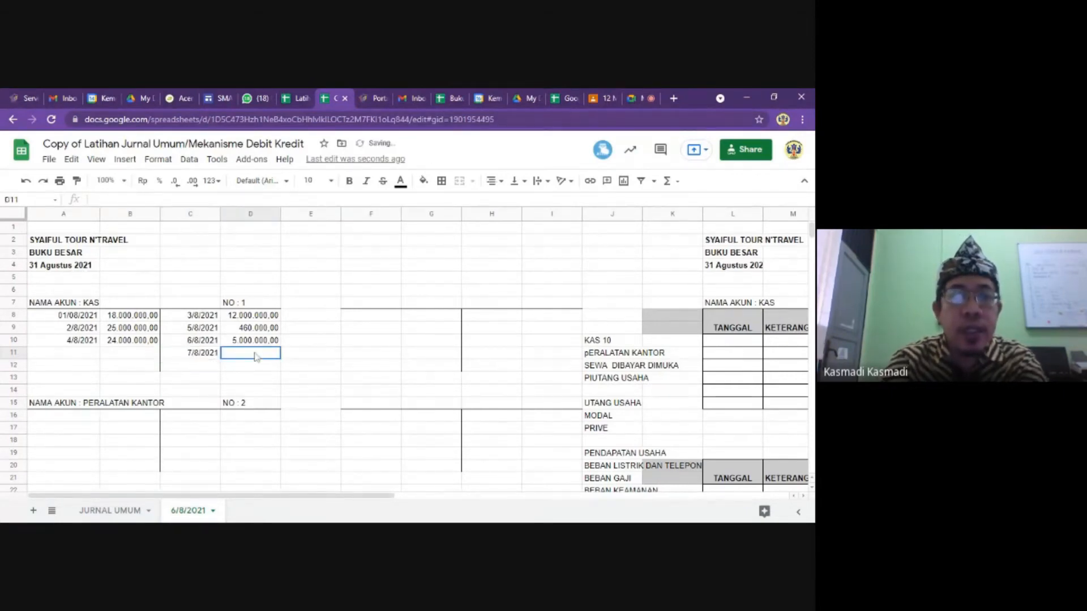
{"action": "type", "text": "1"}
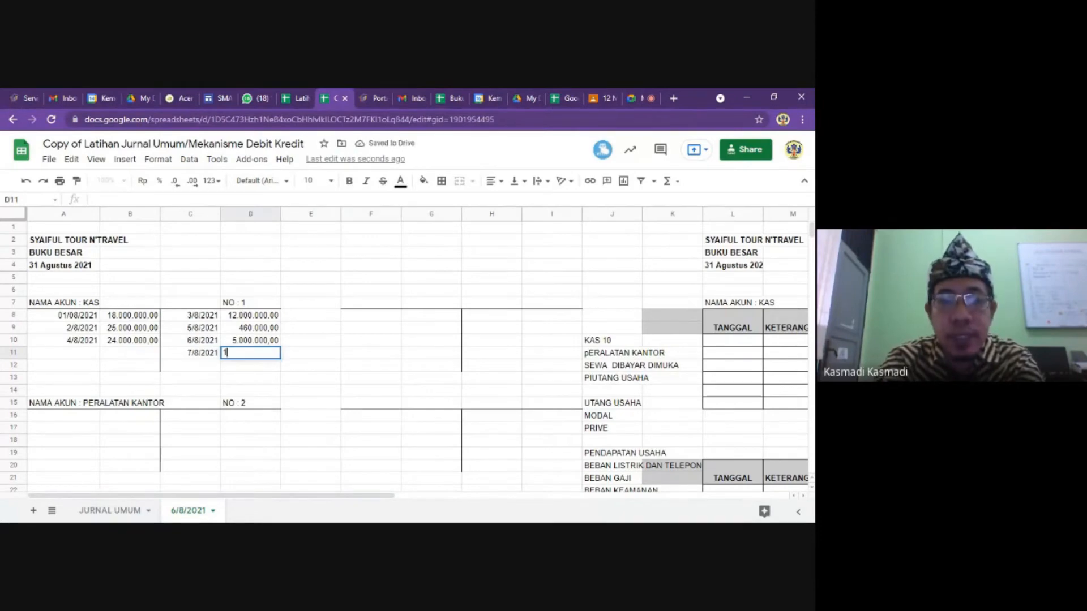
{"action": "type", "text": "000000"}
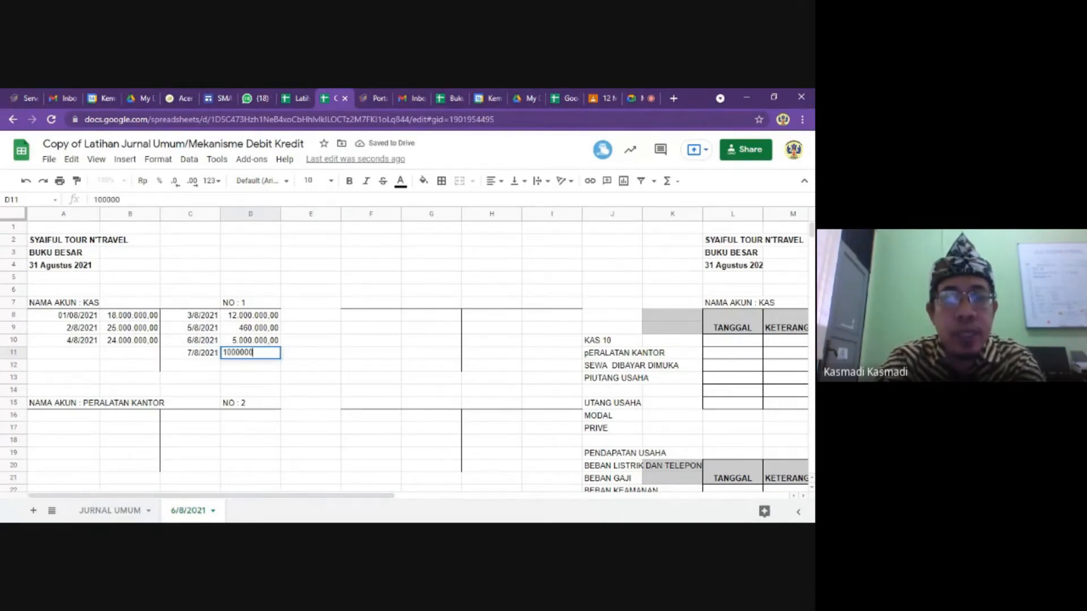
{"action": "key", "text": "Return"}
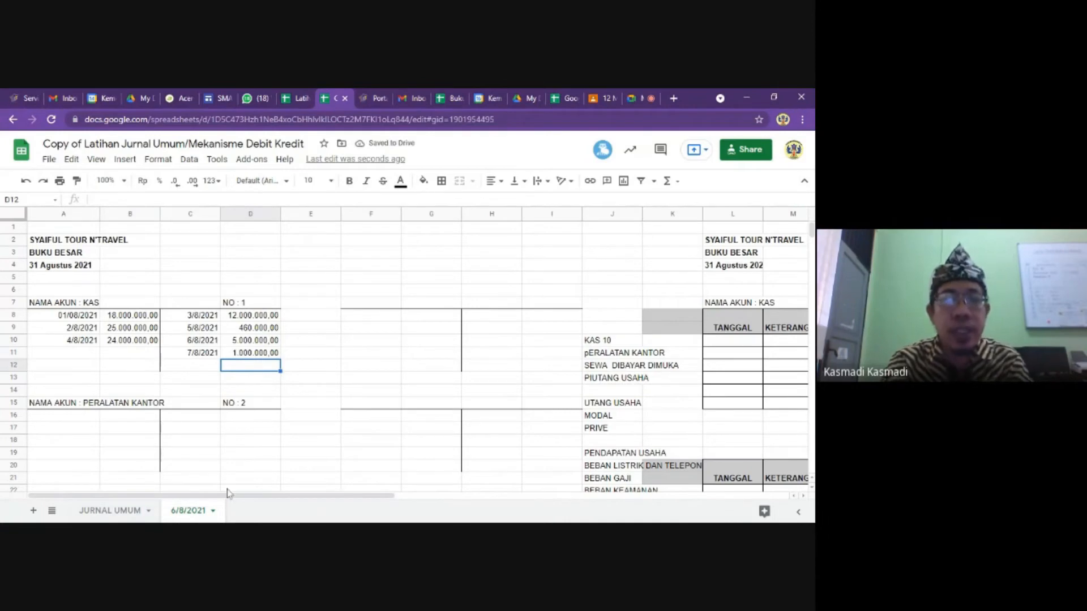
Examine the remaining Kas entries in rows 22 to 27 of JURNAL UMUM, including the credit amount in row 25.
{"action": "left_click", "coordinate": [117, 513]}
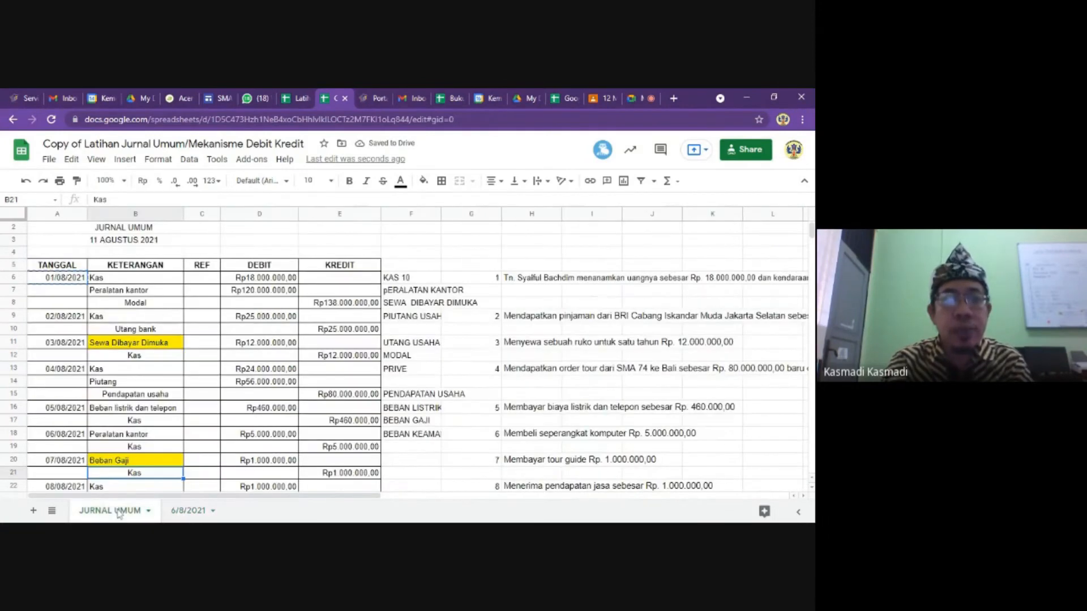
{"action": "key", "text": "Down"}
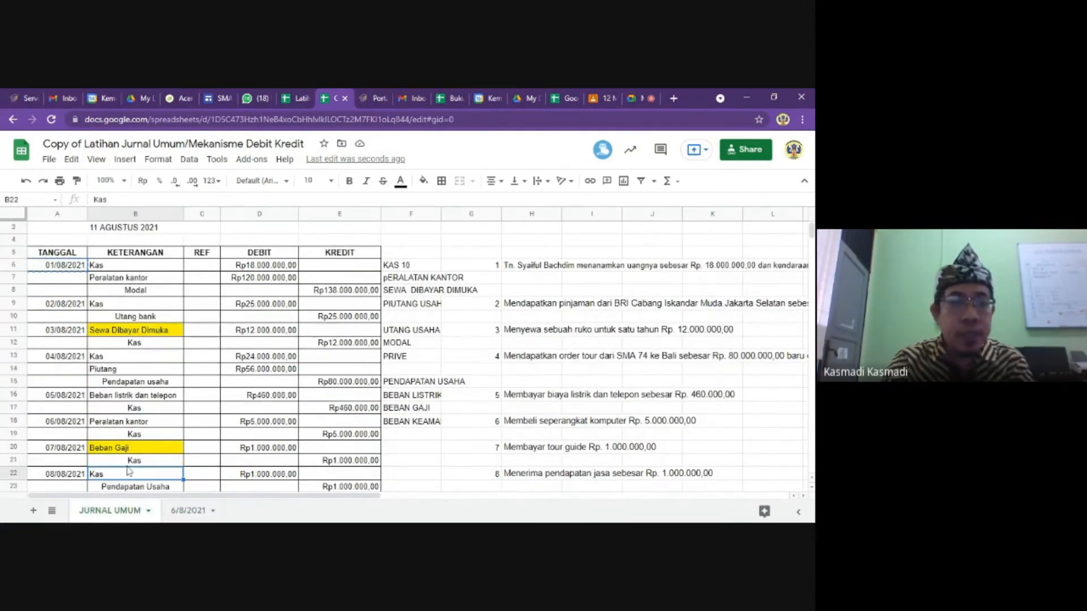
{"action": "key", "text": "Down"}
{"action": "key", "text": "Down"}
{"action": "key", "text": "Down"}
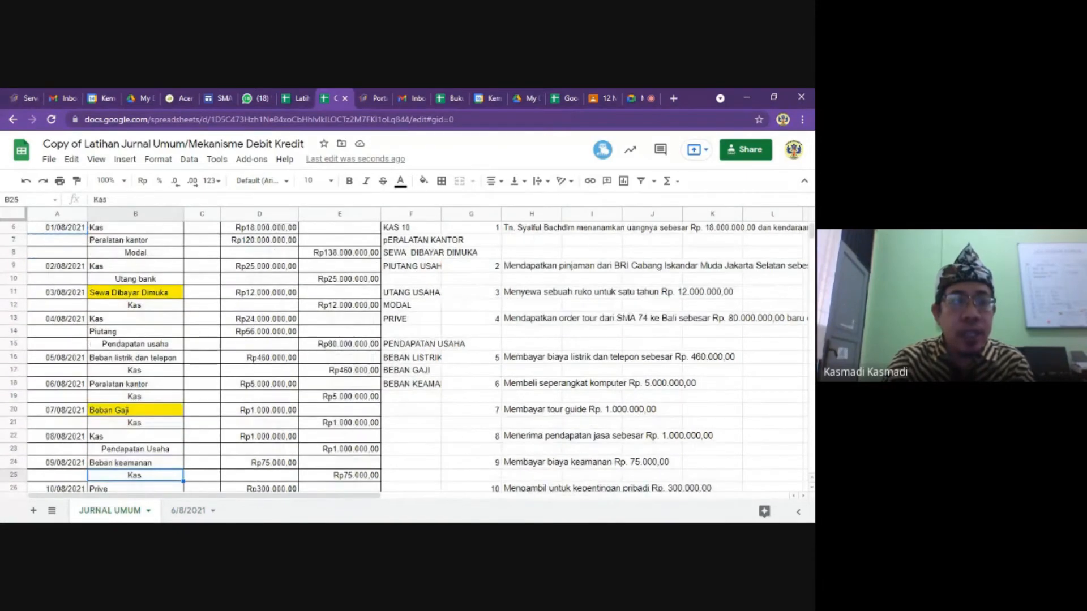
{"action": "key", "text": "Down"}
{"action": "key", "text": "Down"}
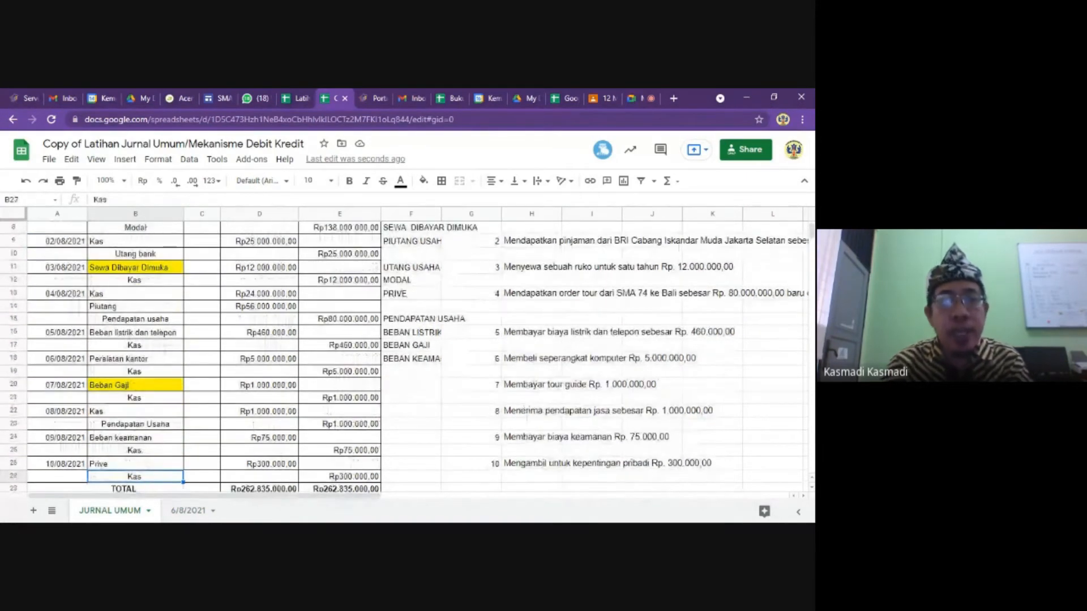
{"action": "left_click", "coordinate": [120, 413]}
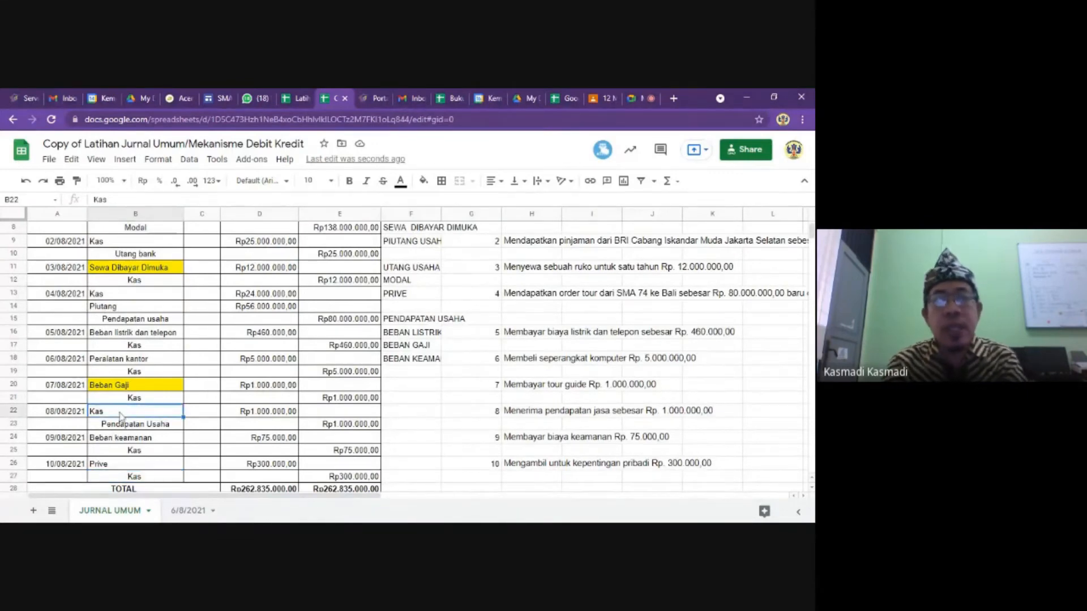
{"action": "left_click", "coordinate": [112, 452]}
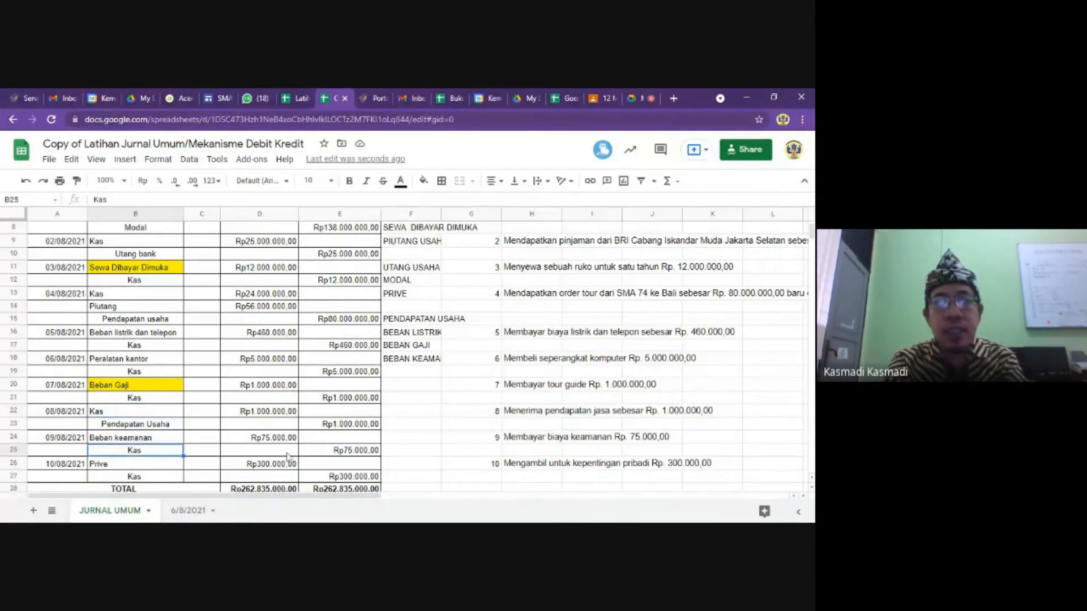
{"action": "left_click", "coordinate": [326, 451]}
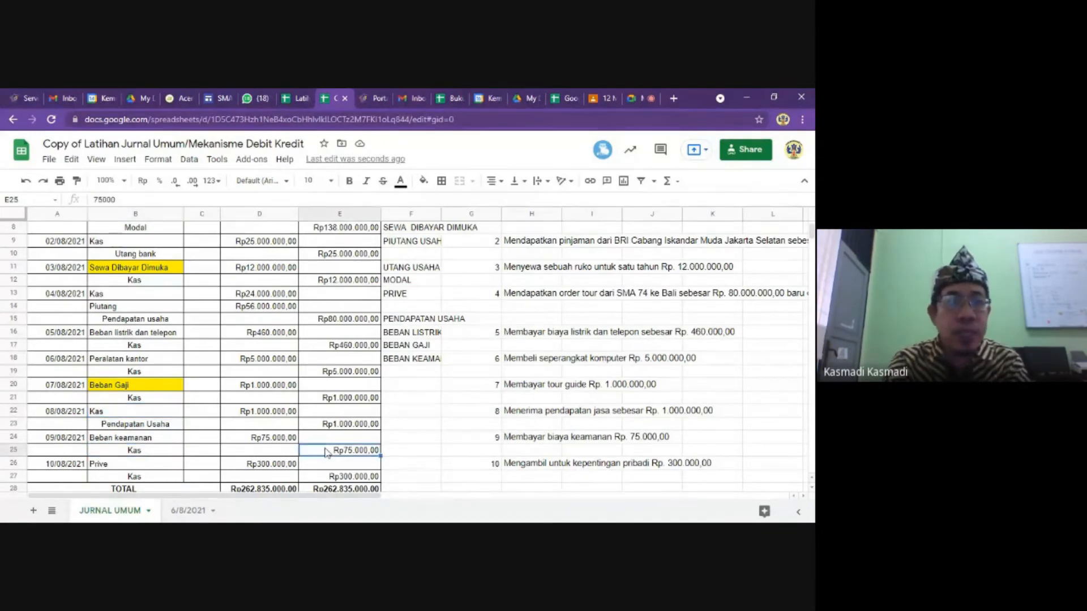
On the 6/8/2021 sheet, record a KAS debit entry in row 11 dated 8/8/2021 with the amount 1000000.
{"action": "left_click", "coordinate": [160, 478]}
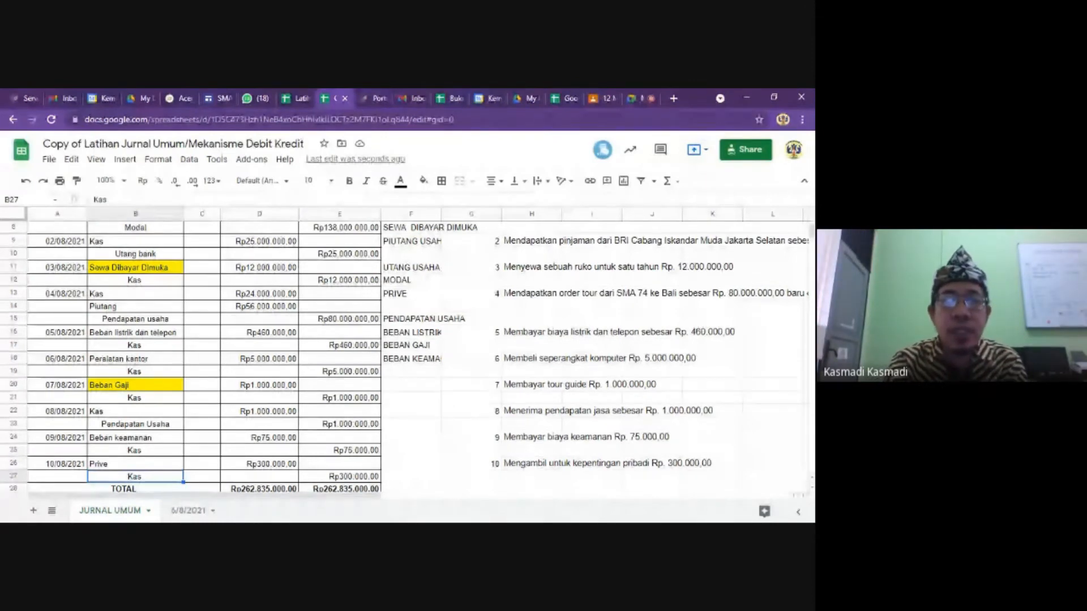
{"action": "left_click", "coordinate": [188, 511]}
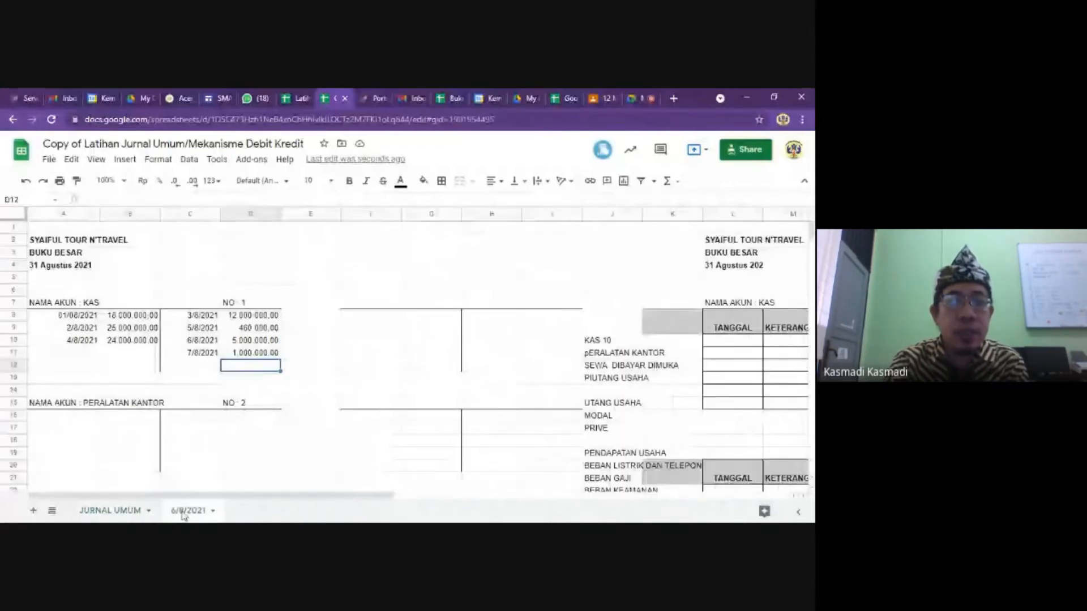
{"action": "right_click", "coordinate": [193, 516]}
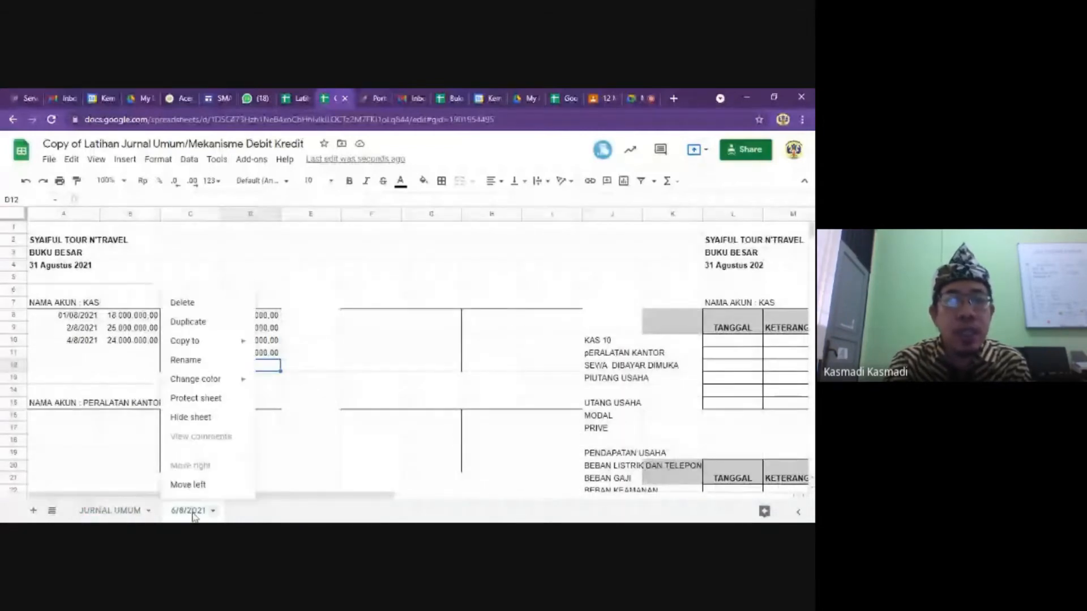
{"action": "left_click", "coordinate": [250, 478]}
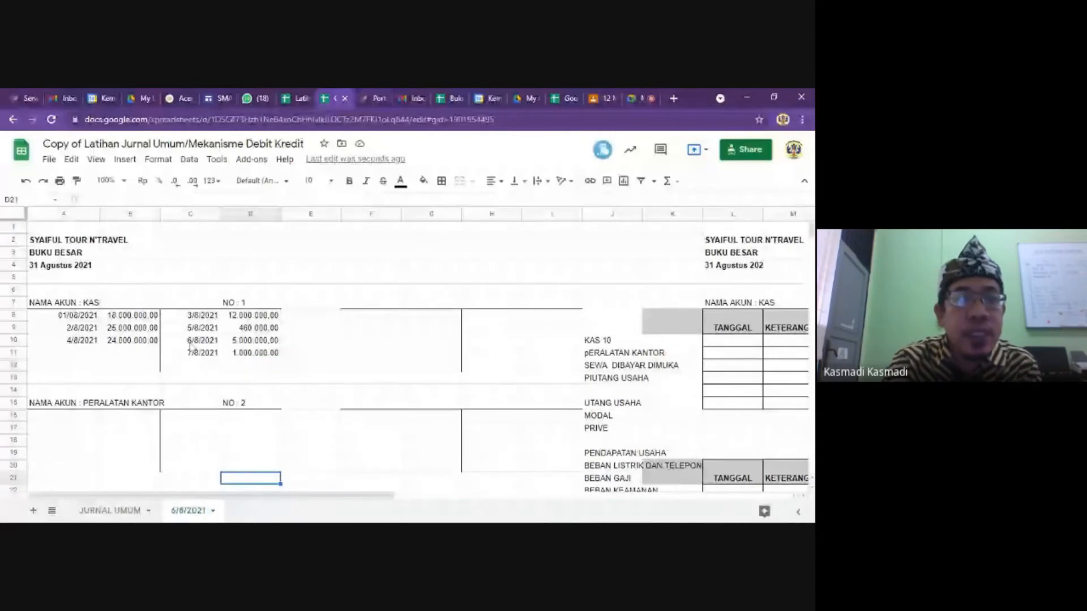
{"action": "left_click", "coordinate": [78, 356]}
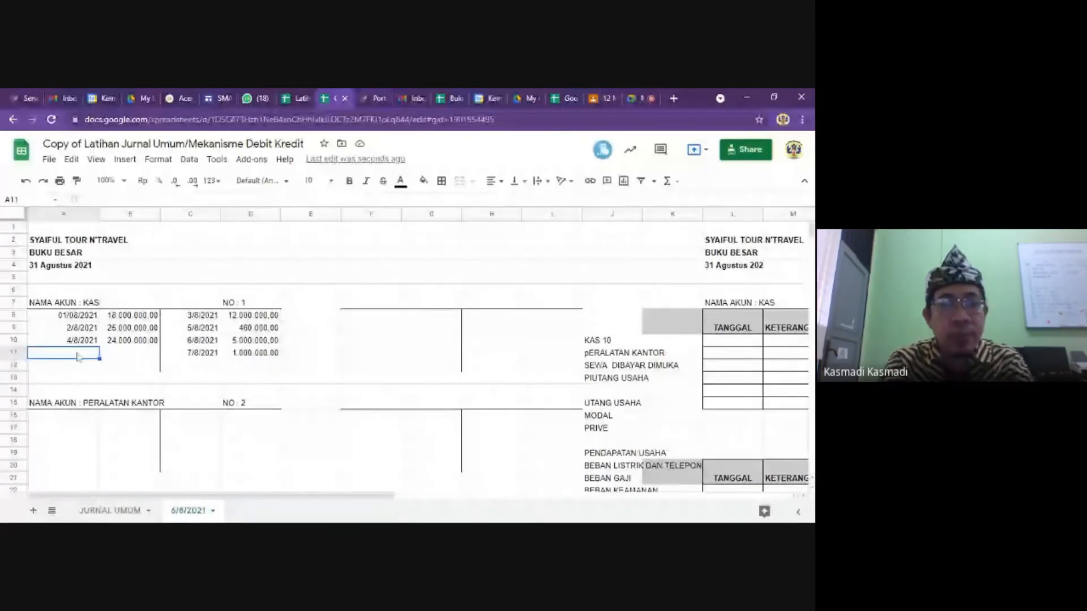
{"action": "type", "text": "8"}
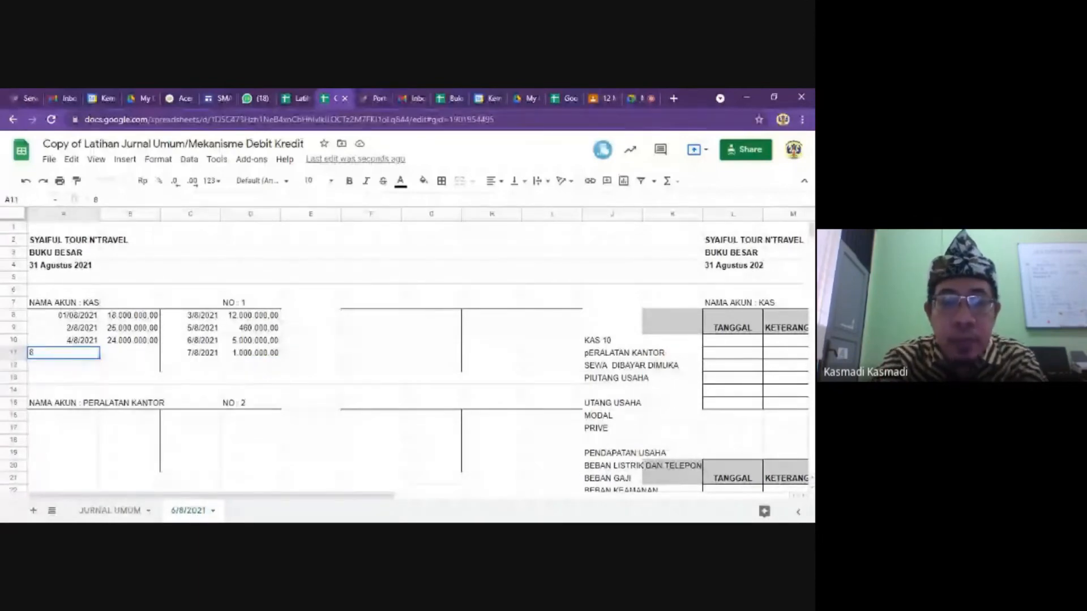
{"action": "type", "text": "/8"}
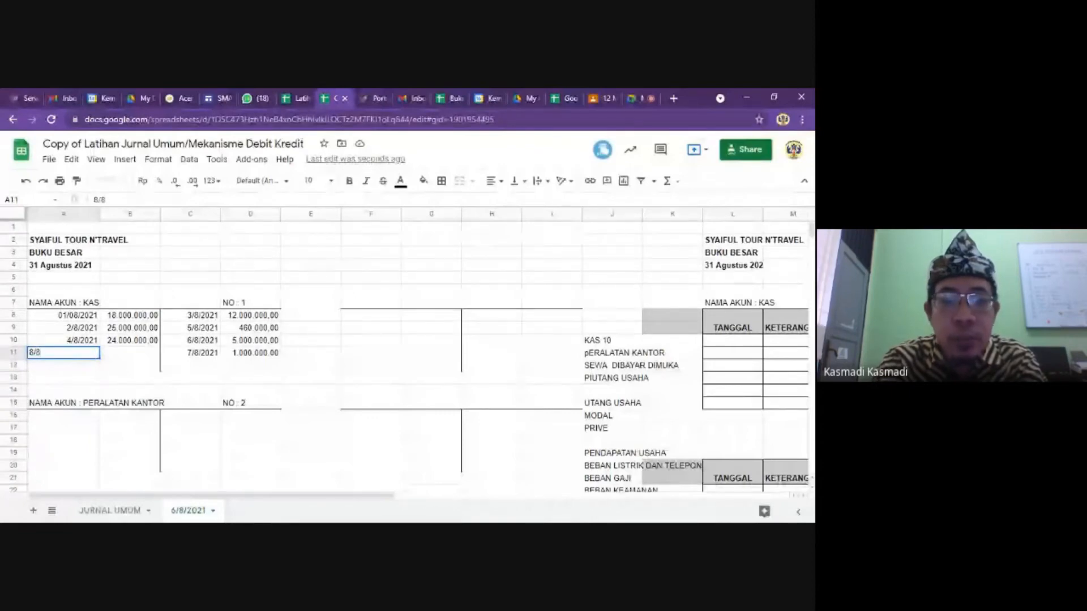
{"action": "type", "text": "/2021"}
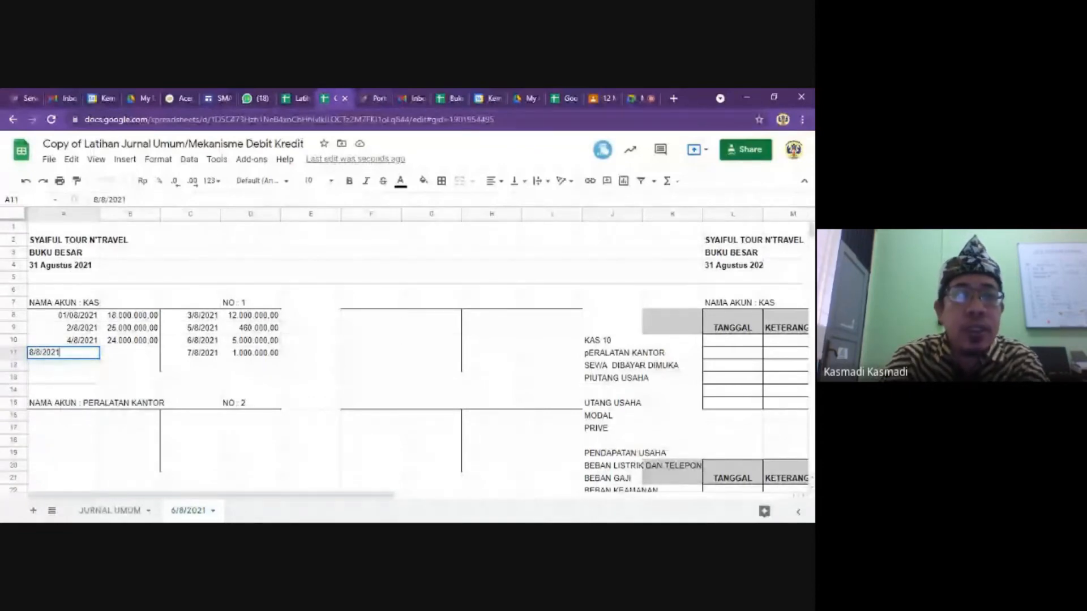
{"action": "left_click", "coordinate": [139, 356]}
{"action": "type", "text": "1000000"}
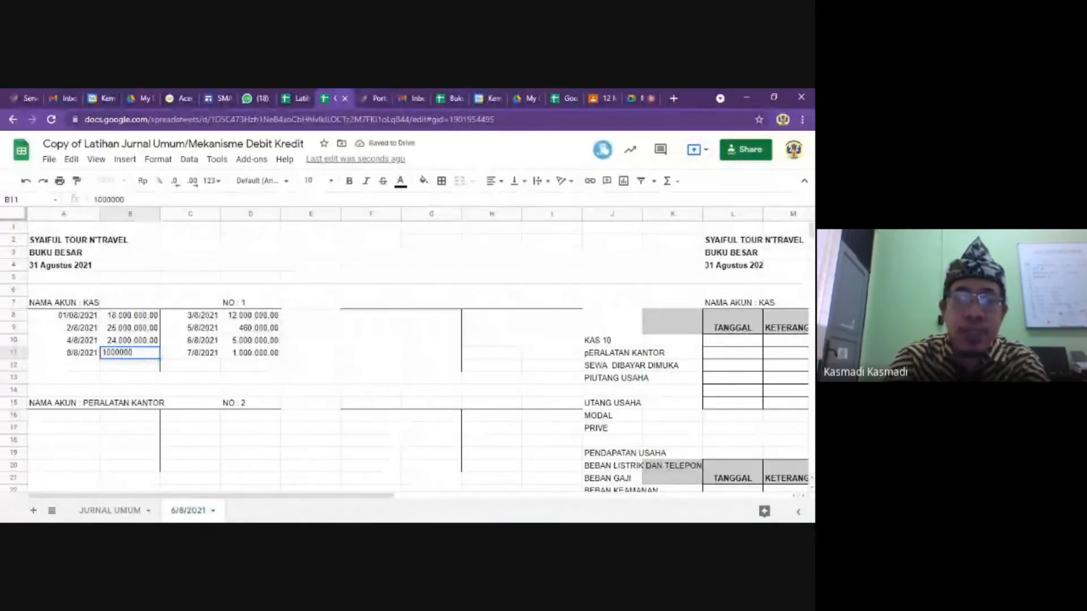
Insert one row above row 14, between the KAS and PERALATAN KANTOR accounts.
{"action": "left_click", "coordinate": [190, 365]}
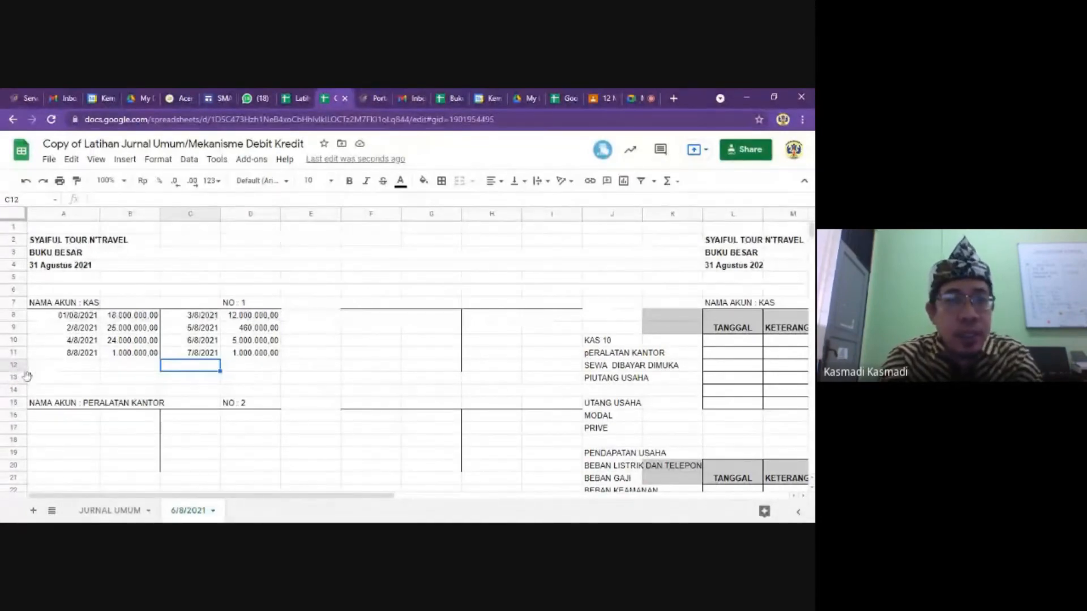
{"action": "left_click", "coordinate": [163, 381]}
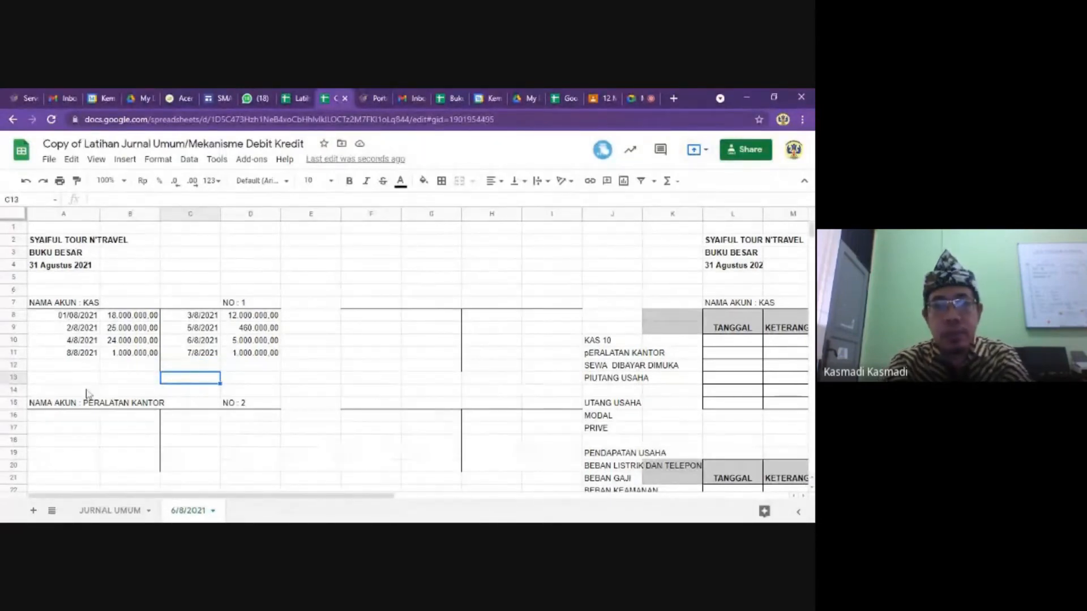
{"action": "right_click", "coordinate": [19, 387]}
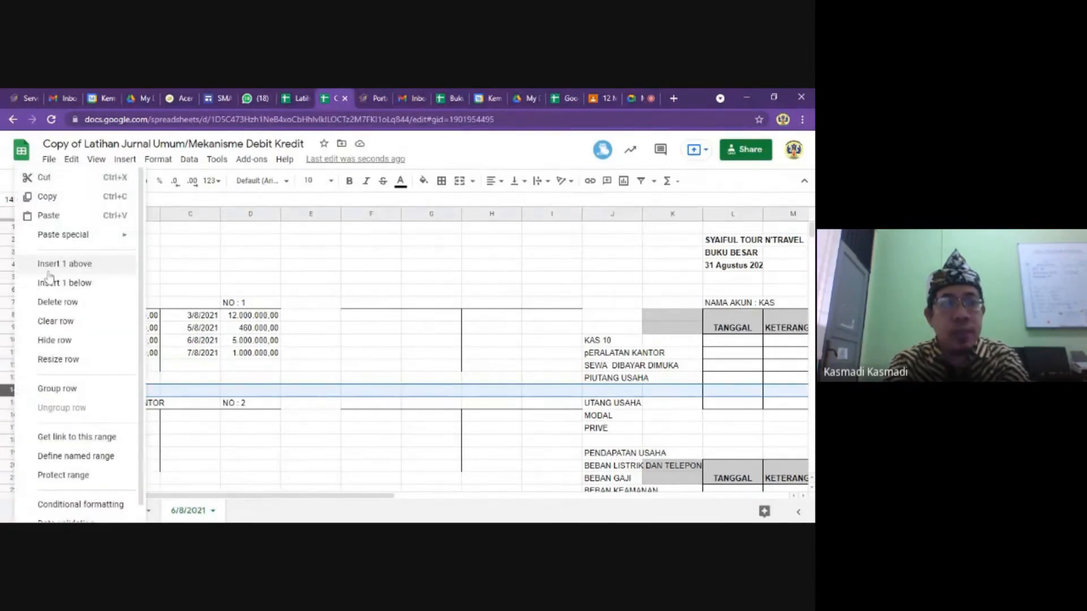
{"action": "left_click", "coordinate": [49, 270]}
{"action": "left_click", "coordinate": [155, 355]}
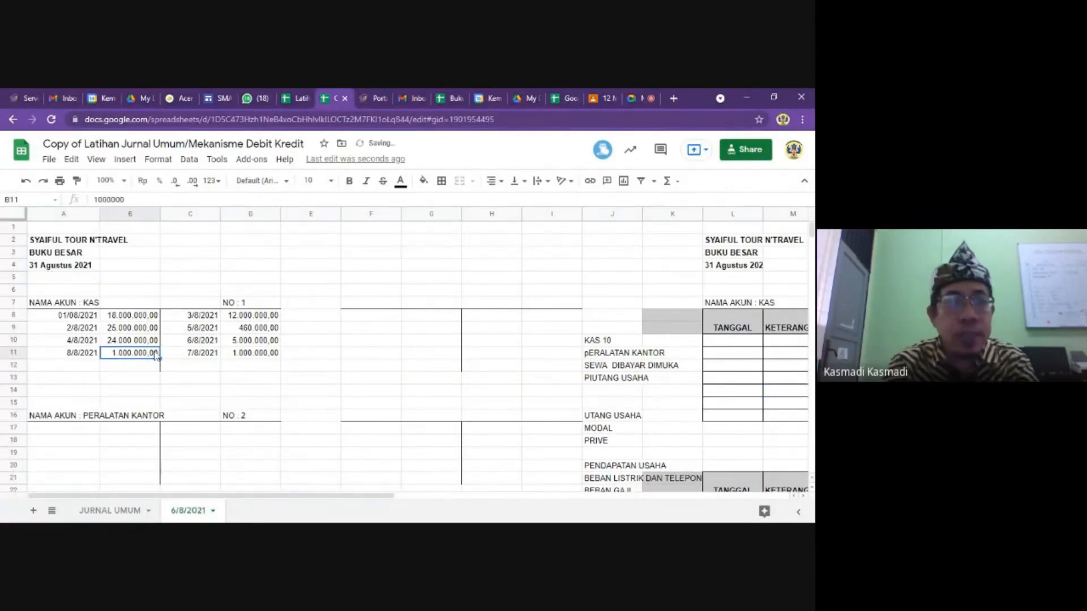
Record a KAS credit entry in C12:D12 dated 9/8/2021 with the amount 750000.
{"action": "left_click", "coordinate": [206, 368]}
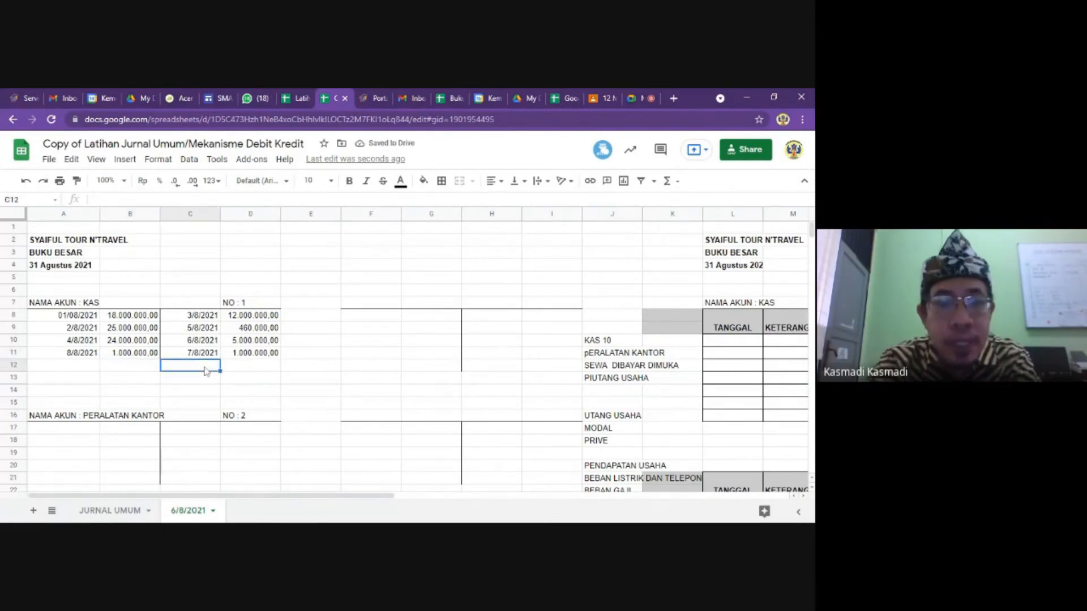
{"action": "type", "text": "9"}
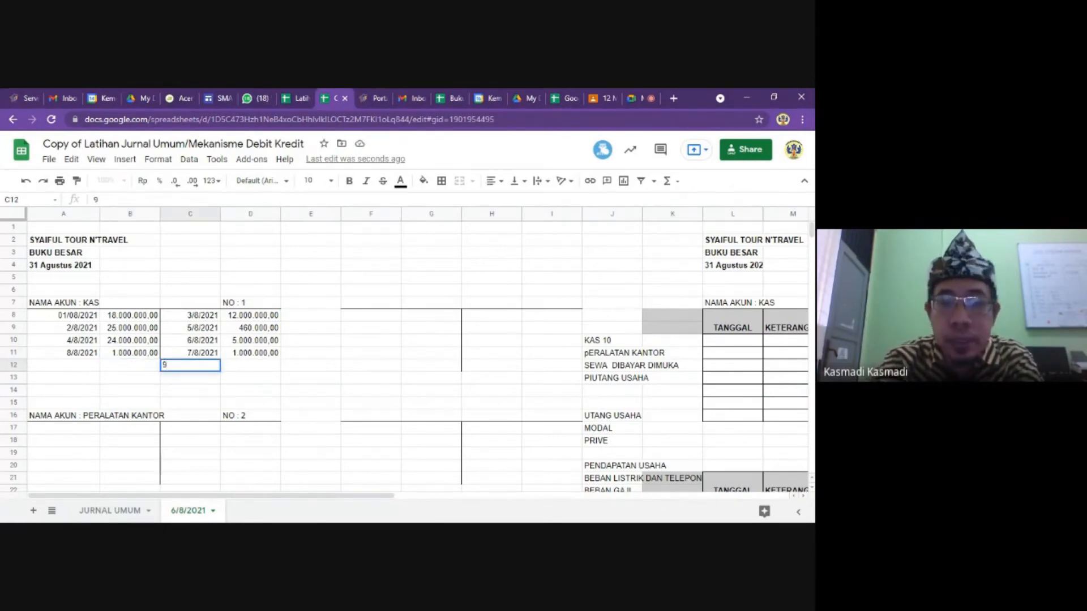
{"action": "type", "text": "/8/2021"}
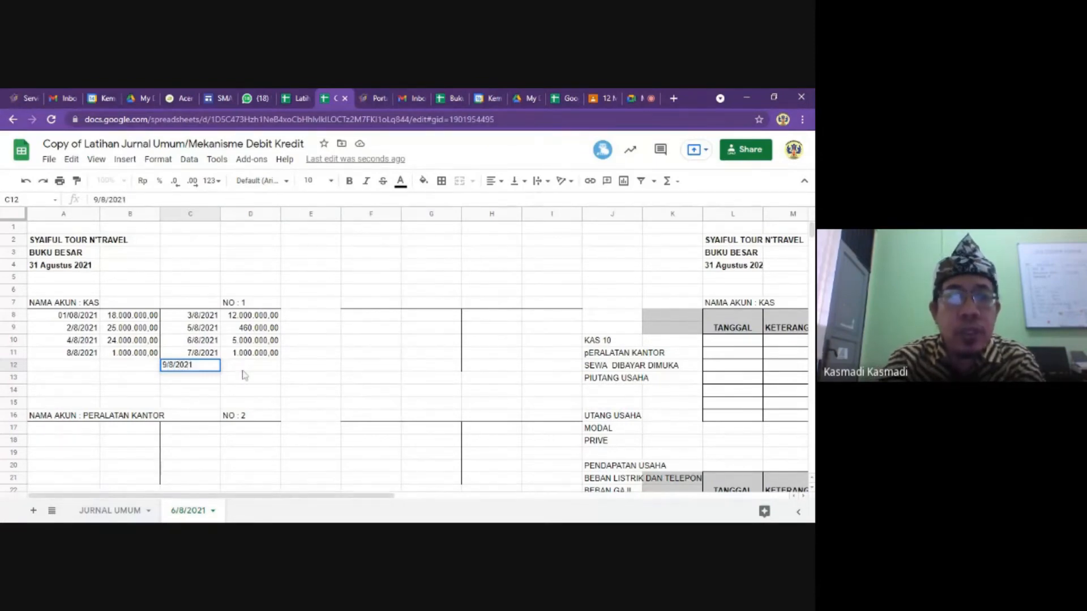
{"action": "key", "text": "Tab"}
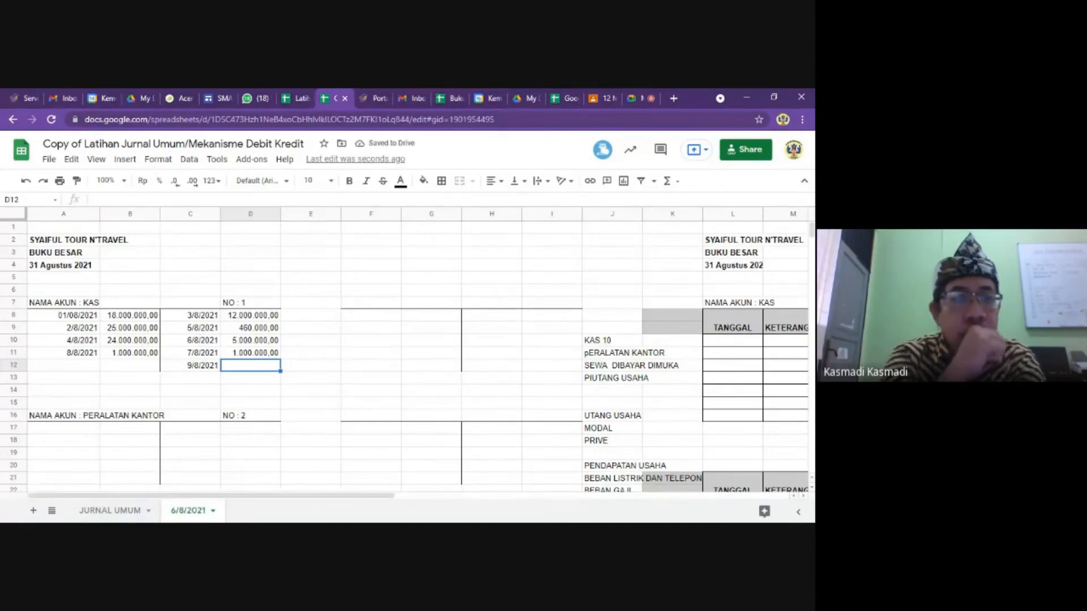
{"action": "type", "text": "7"}
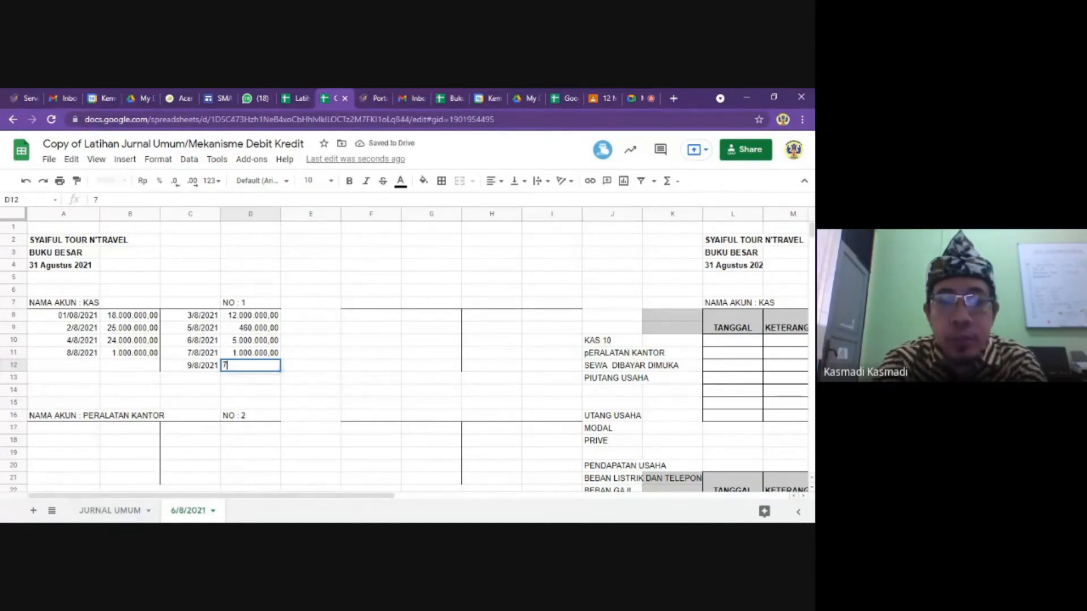
{"action": "type", "text": "50.000000"}
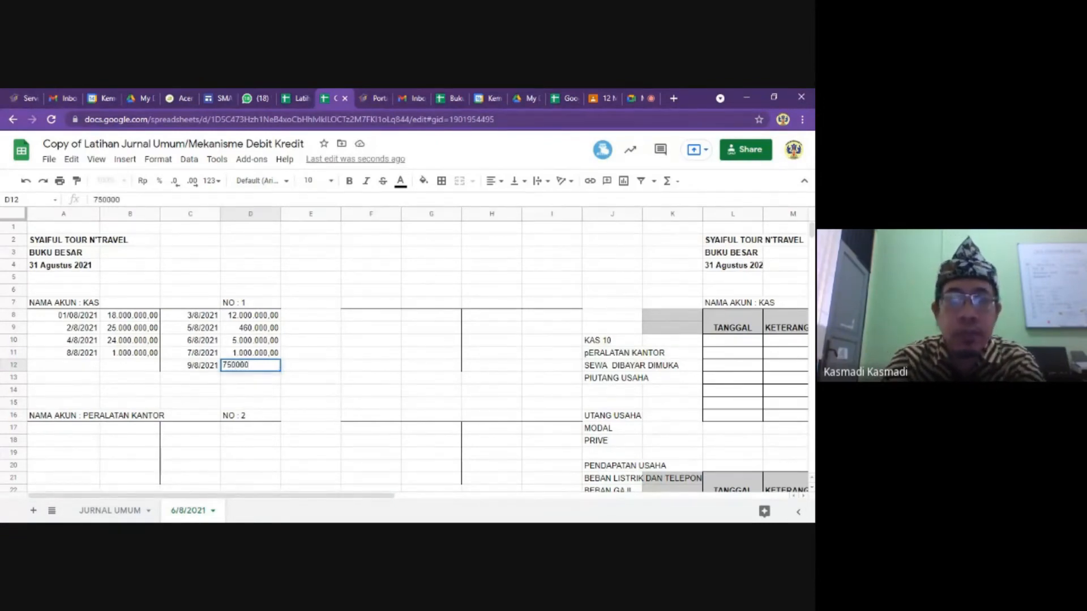
{"action": "key", "text": "Return"}
Record a KAS credit entry in C13:D13 dated 10/8/2021 with the amount 300000, checking the JURNAL UMUM sheet for the source transaction.
{"action": "left_click", "coordinate": [204, 378]}
{"action": "type", "text": "10/8/2021"}
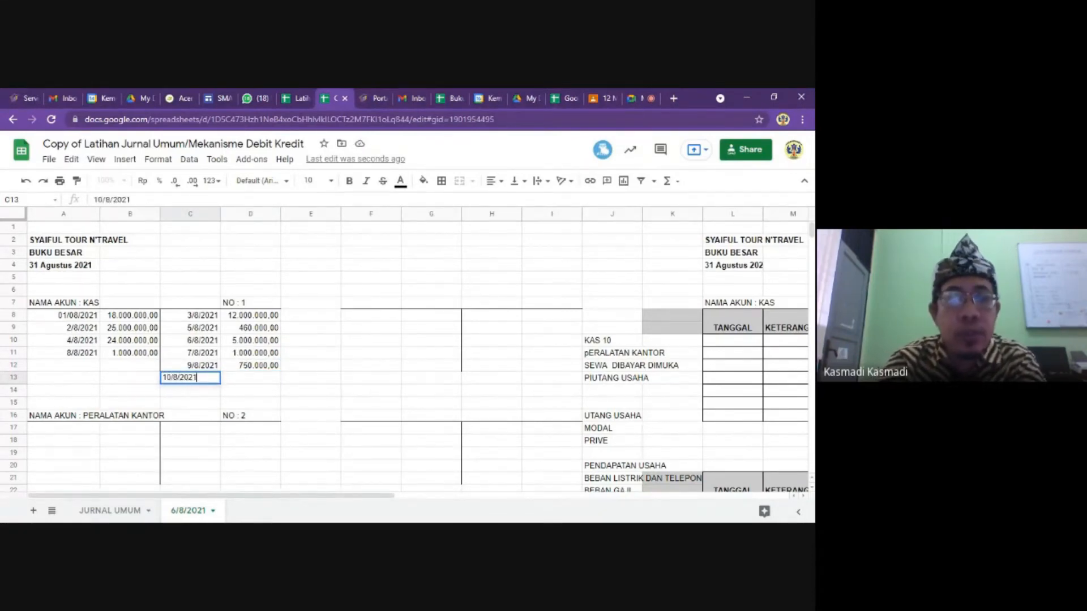
{"action": "key", "text": "Tab"}
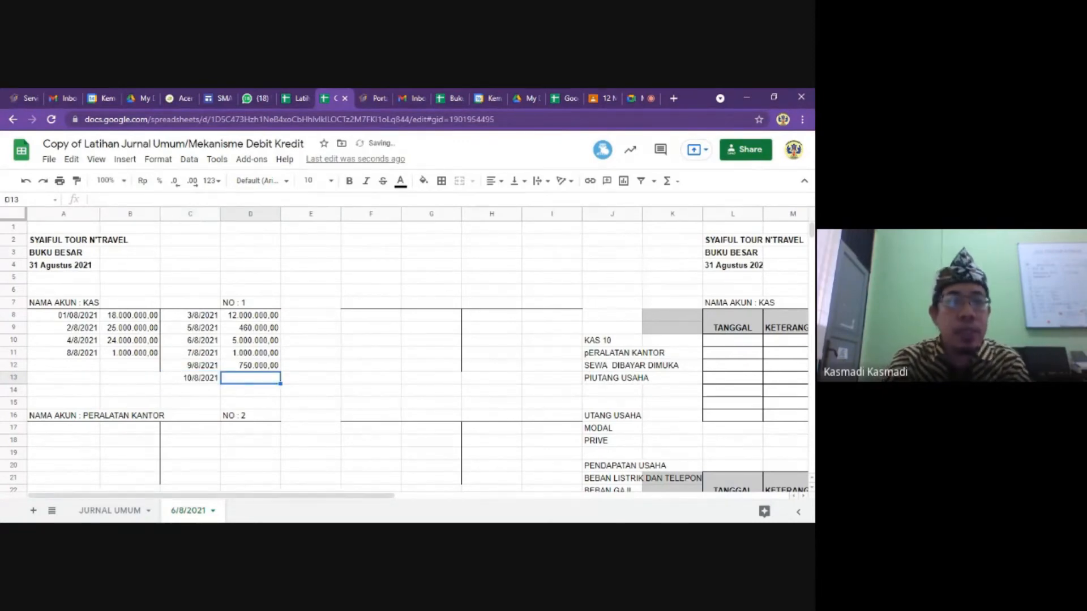
{"action": "left_click", "coordinate": [122, 512]}
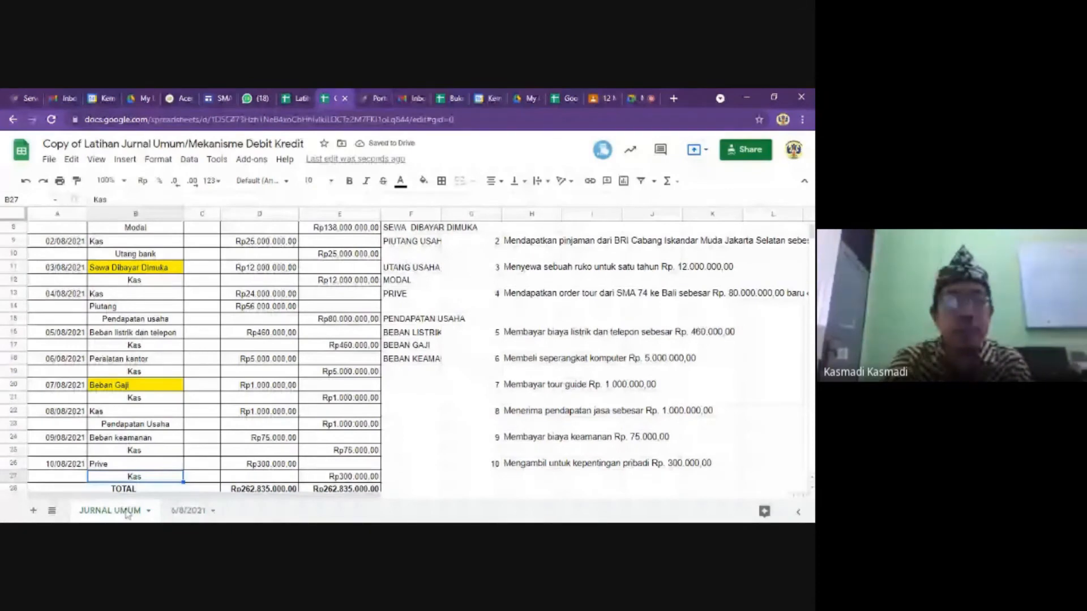
{"action": "left_click", "coordinate": [188, 511]}
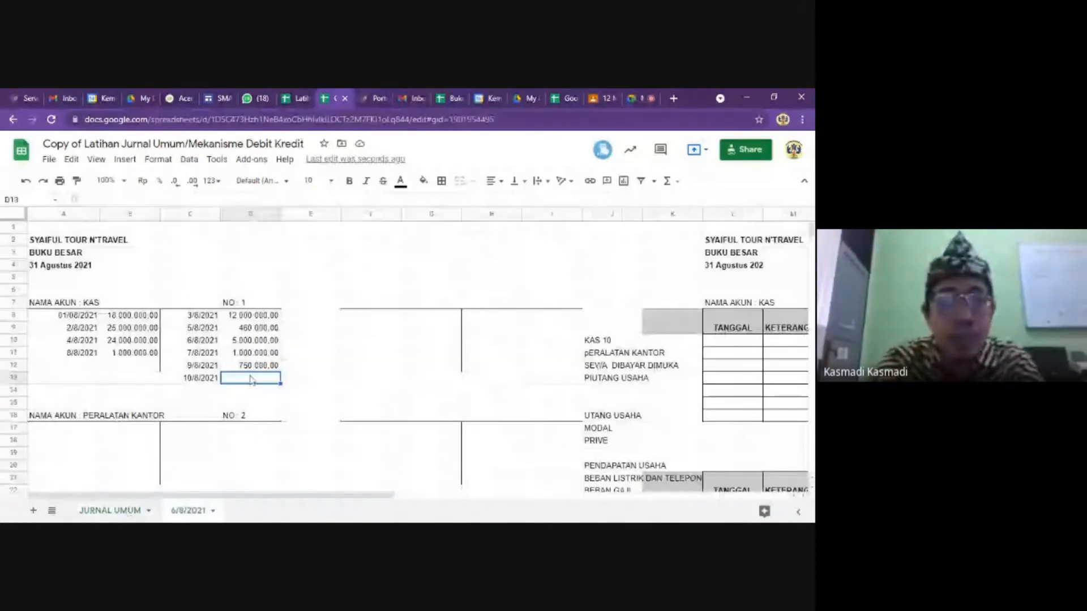
{"action": "type", "text": "300000"}
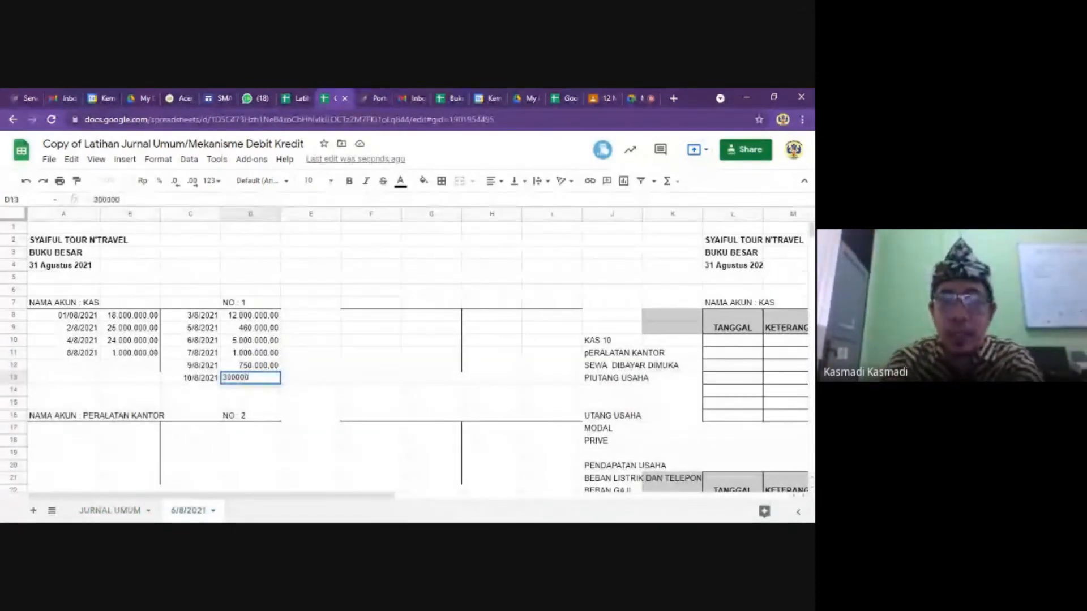
{"action": "key", "text": "Return"}
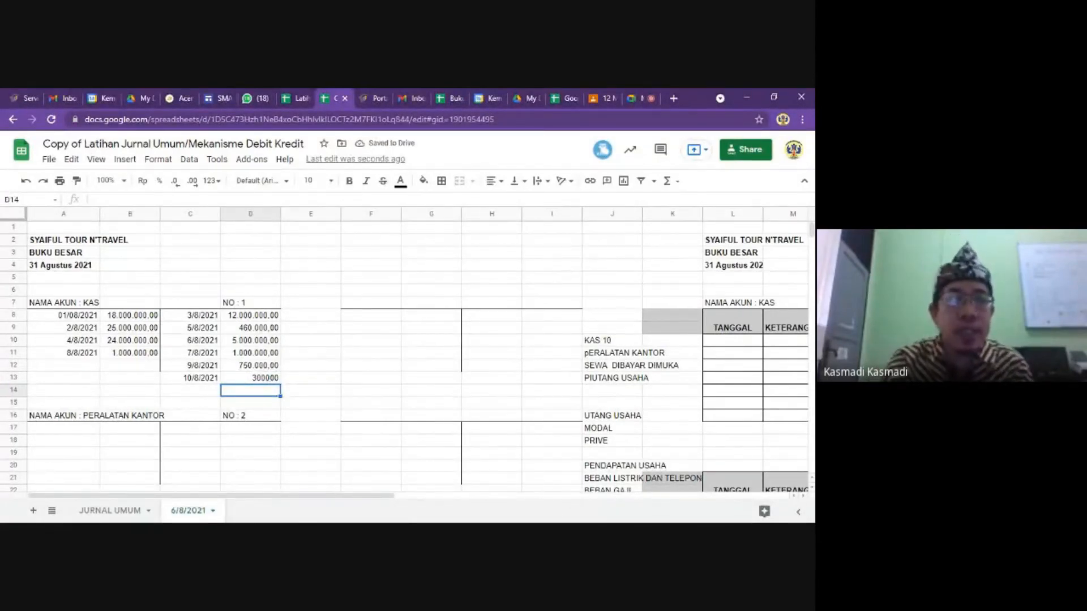
Try applying all borders to cells B13:B14 and undo the change.
{"action": "left_click", "coordinate": [146, 382]}
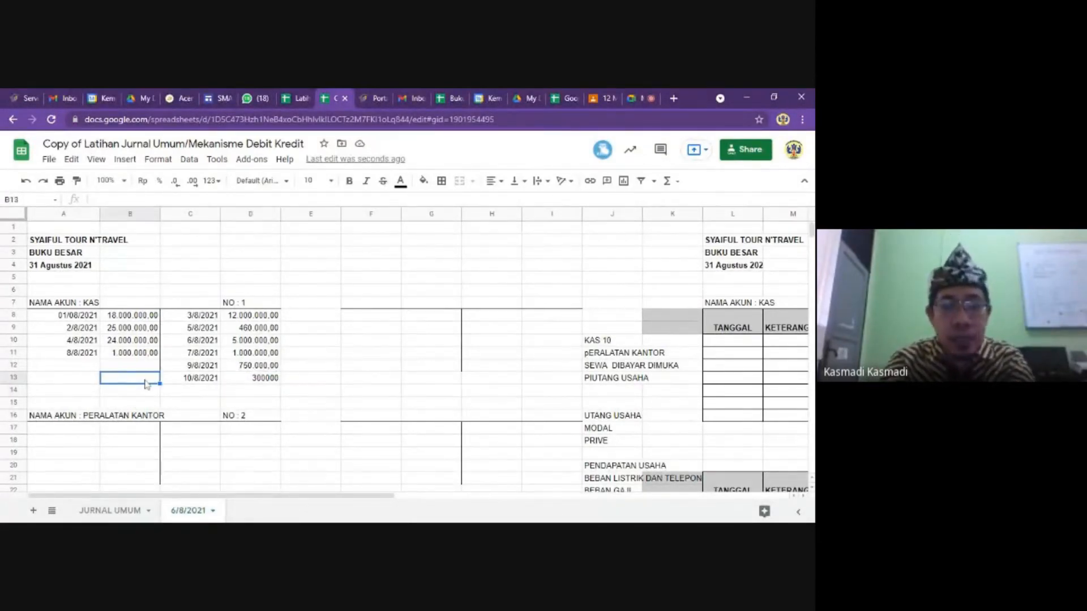
{"action": "key", "text": "shift+Down"}
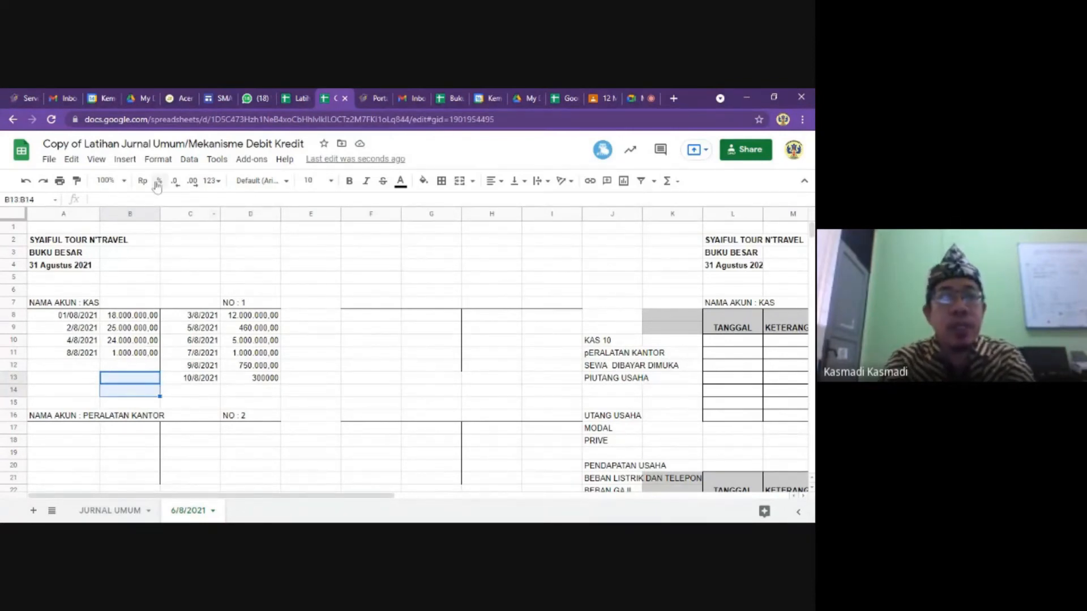
{"action": "left_click", "coordinate": [441, 182]}
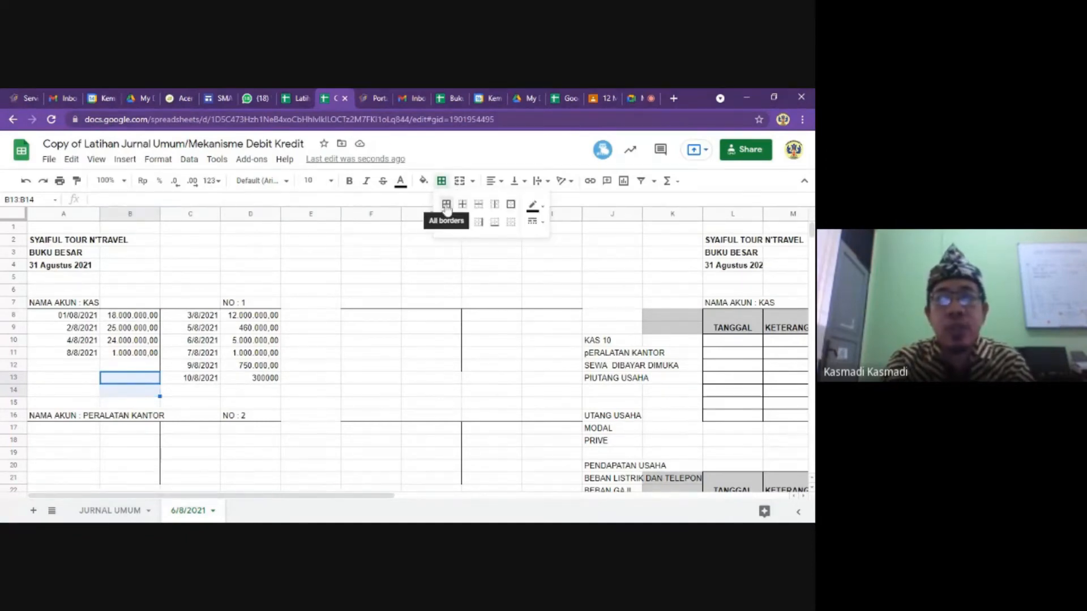
{"action": "left_click", "coordinate": [446, 205]}
{"action": "left_click", "coordinate": [199, 341]}
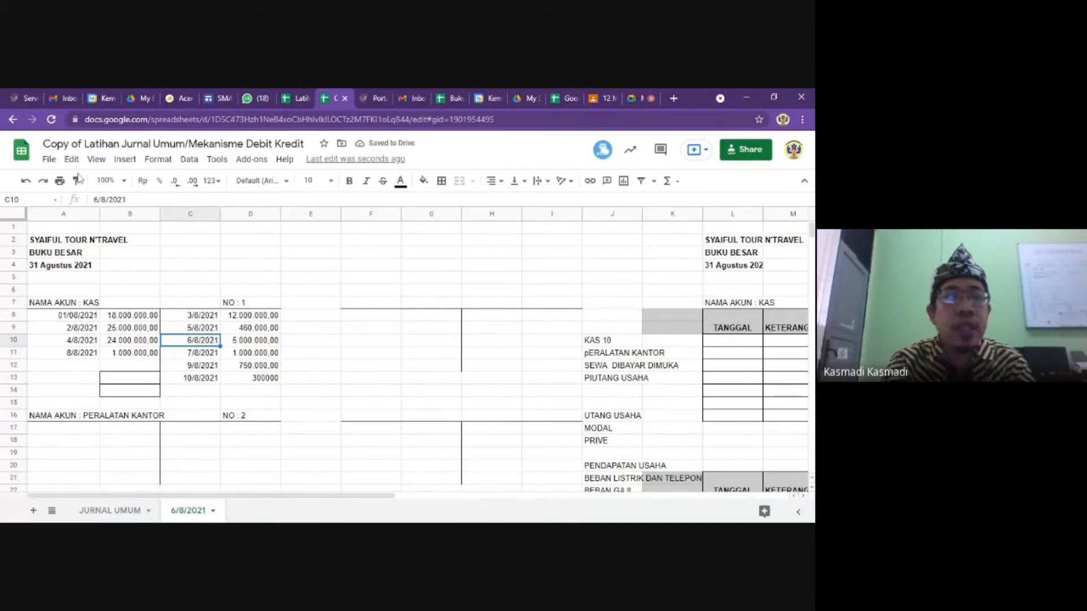
{"action": "left_click", "coordinate": [27, 182]}
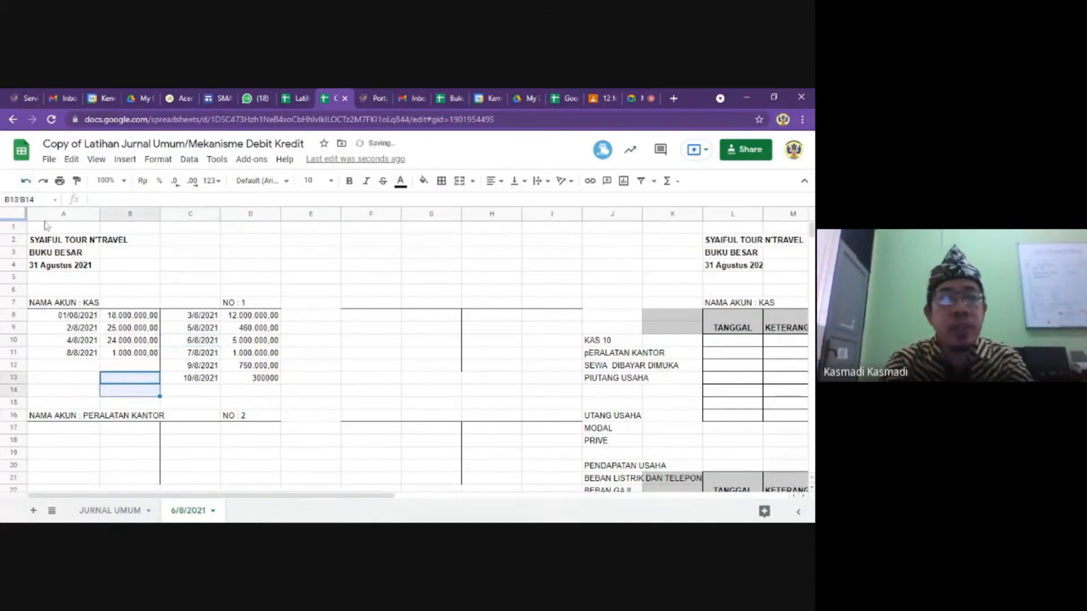
Add a right border to cells B13:B14 to extend the KAS account's vertical divider.
{"action": "left_click", "coordinate": [151, 356]}
{"action": "left_click_drag", "start_coordinate": [146, 380], "coordinate": [149, 395]}
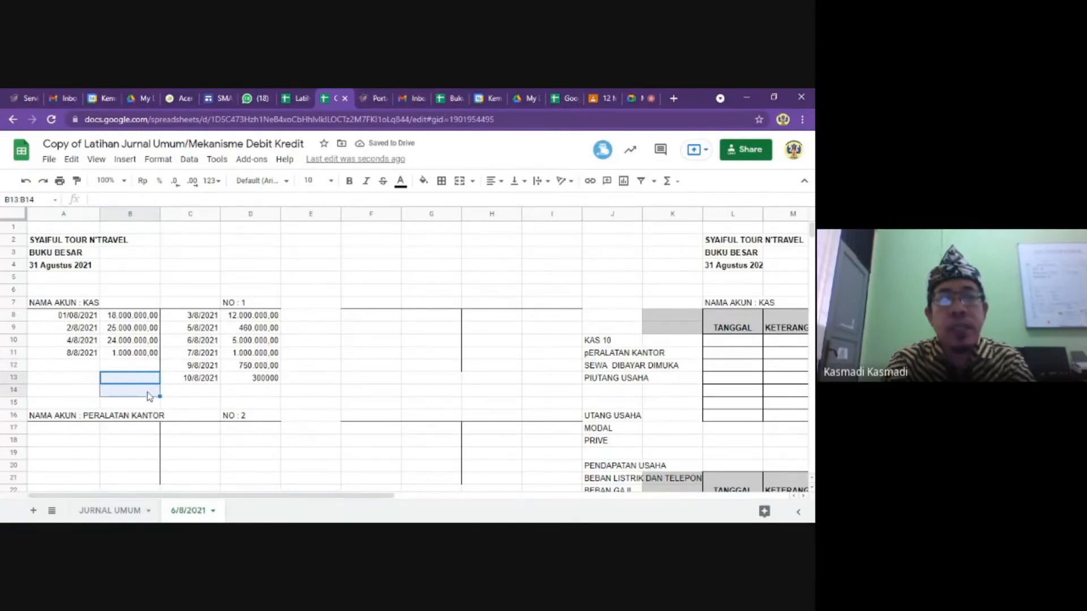
{"action": "left_click", "coordinate": [446, 186]}
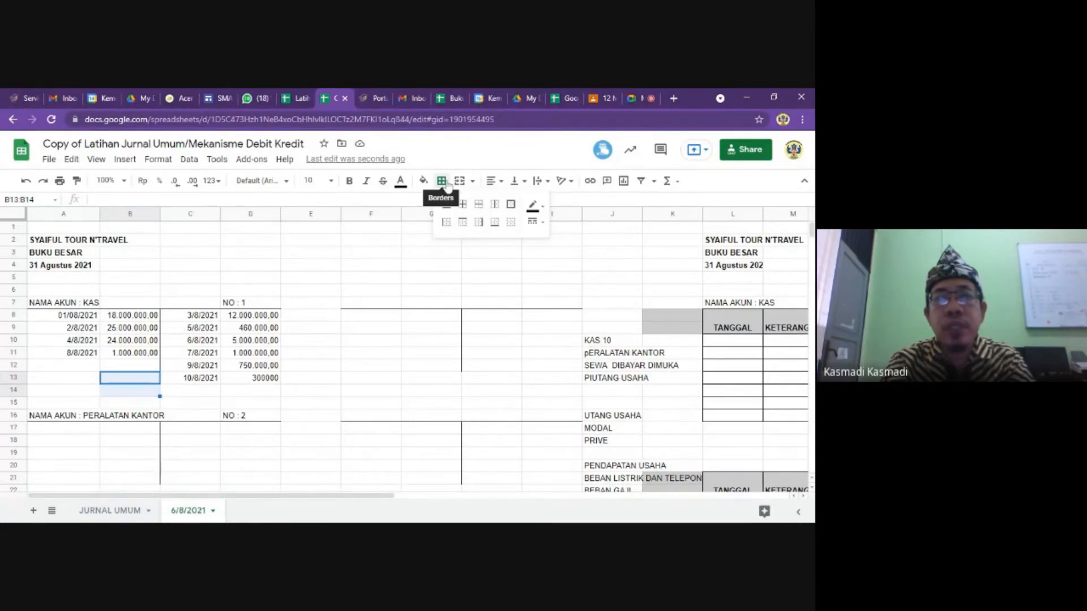
{"action": "left_click", "coordinate": [480, 225]}
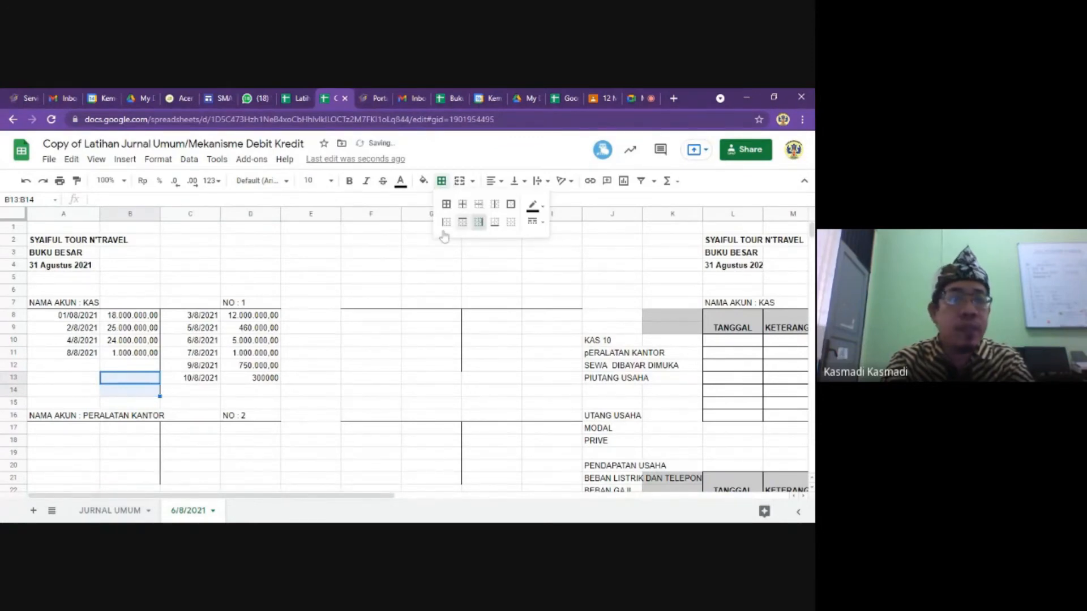
{"action": "left_click", "coordinate": [195, 342]}
{"action": "left_click_drag", "start_coordinate": [129, 315], "coordinate": [133, 395]}
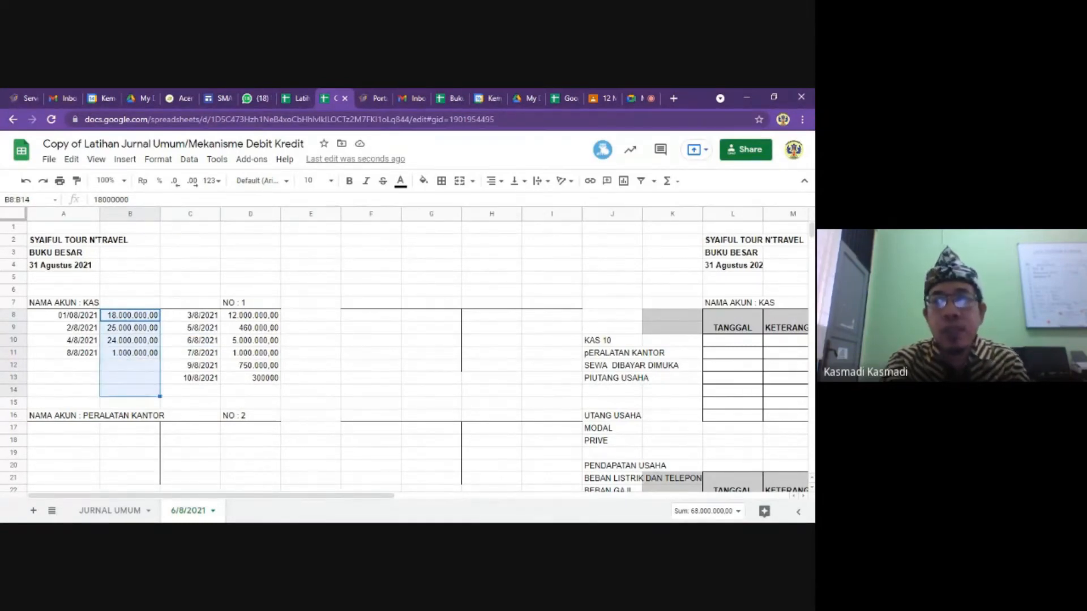
{"action": "left_click", "coordinate": [668, 182]}
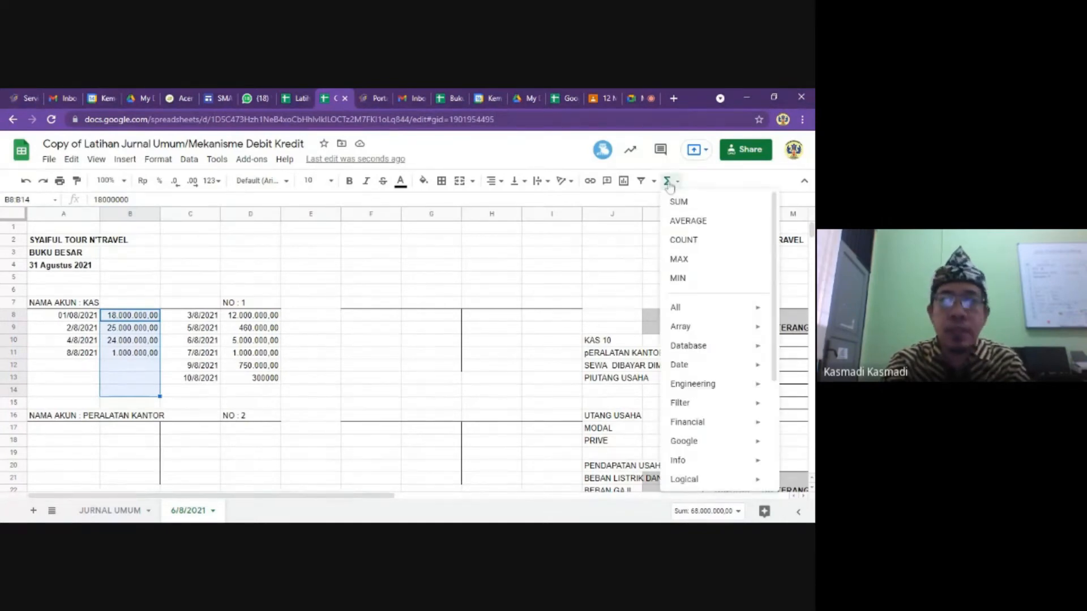
{"action": "left_click", "coordinate": [679, 203]}
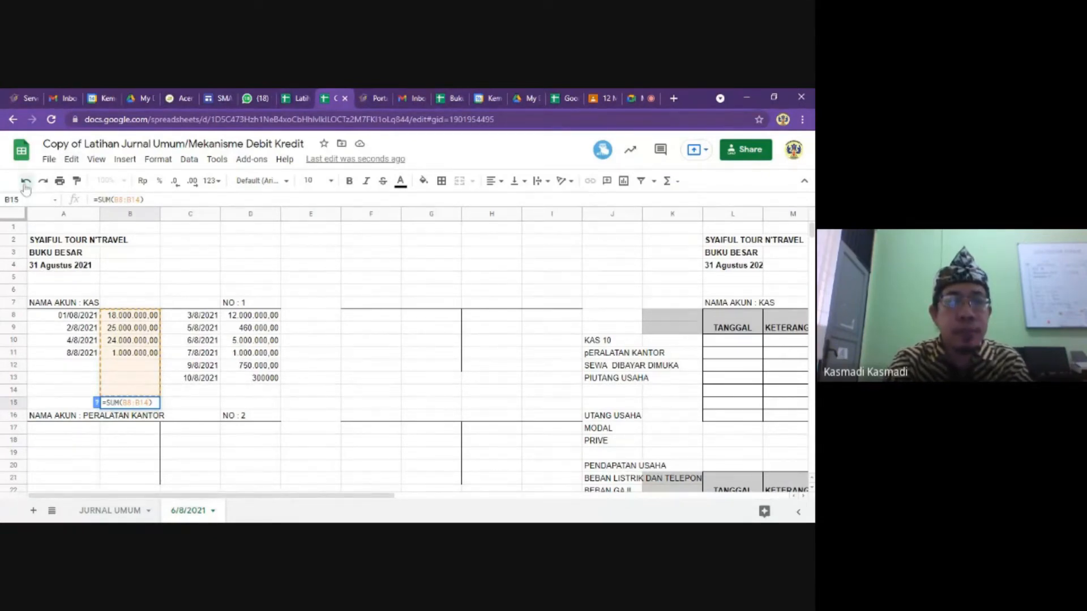
{"action": "key", "text": "BackSpace"}
{"action": "key", "text": "BackSpace"}
{"action": "key", "text": "BackSpace"}
{"action": "key", "text": "BackSpace"}
{"action": "key", "text": "BackSpace"}
{"action": "key", "text": "BackSpace"}
{"action": "key", "text": "BackSpace"}
{"action": "key", "text": "BackSpace"}
{"action": "key", "text": "BackSpace"}
{"action": "key", "text": "BackSpace"}
{"action": "key", "text": "BackSpace"}
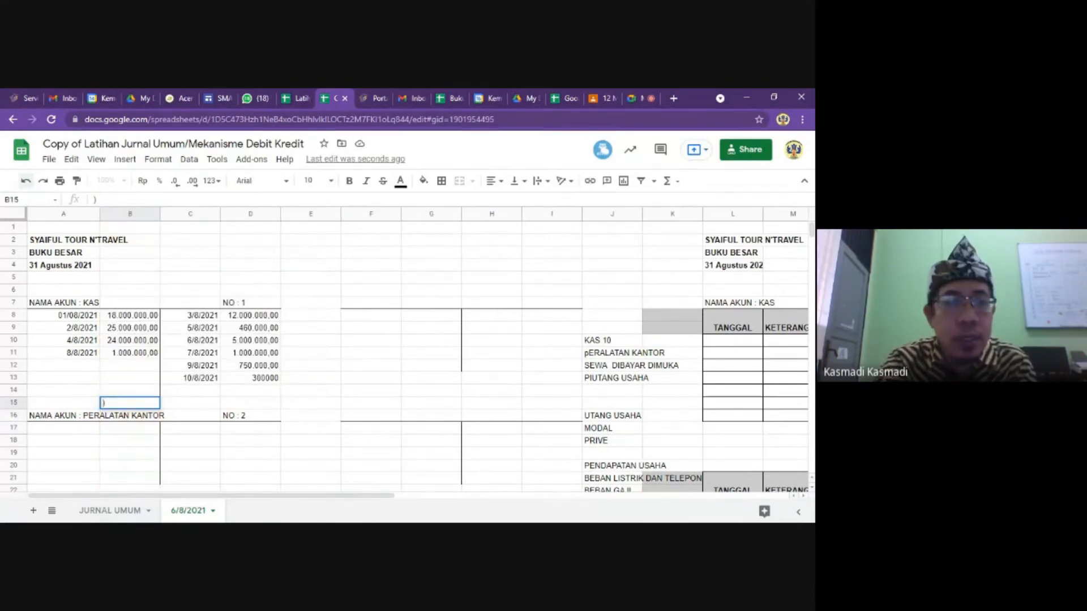
{"action": "key", "text": "Delete"}
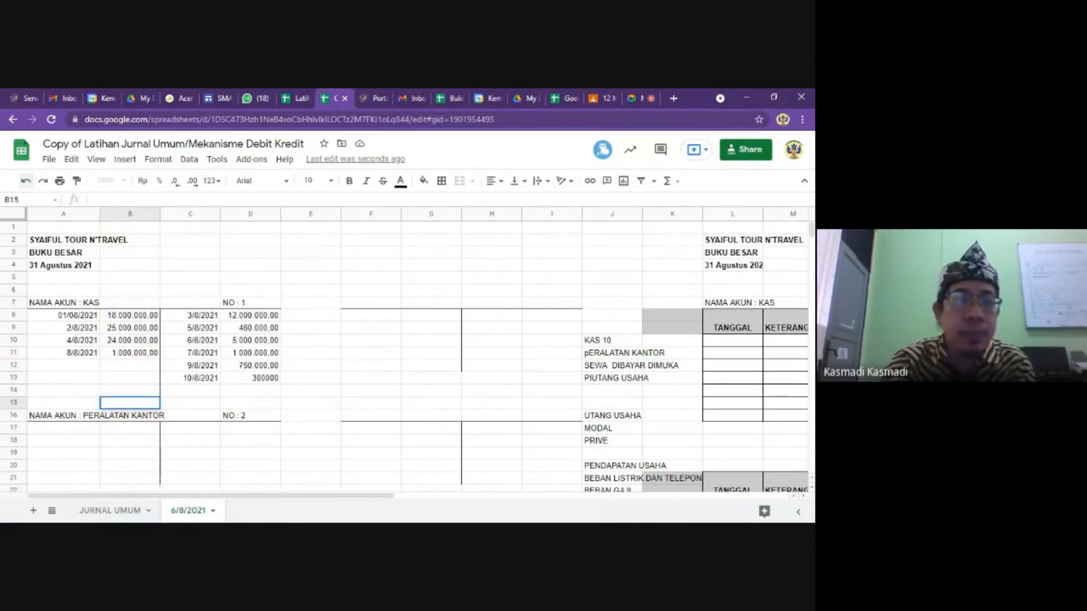
Total the KAS debit amounts in B8:B13 with a SUM formula in B14.
{"action": "left_click", "coordinate": [130, 318]}
{"action": "left_click_drag", "start_coordinate": [131, 319], "coordinate": [130, 377]}
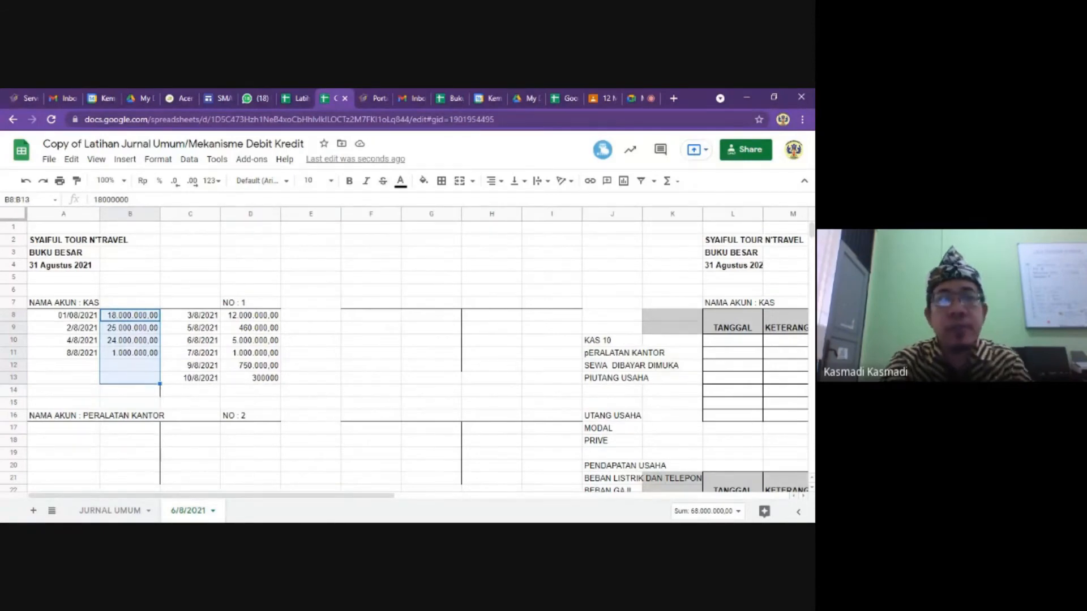
{"action": "left_click", "coordinate": [669, 181]}
{"action": "left_click", "coordinate": [678, 202]}
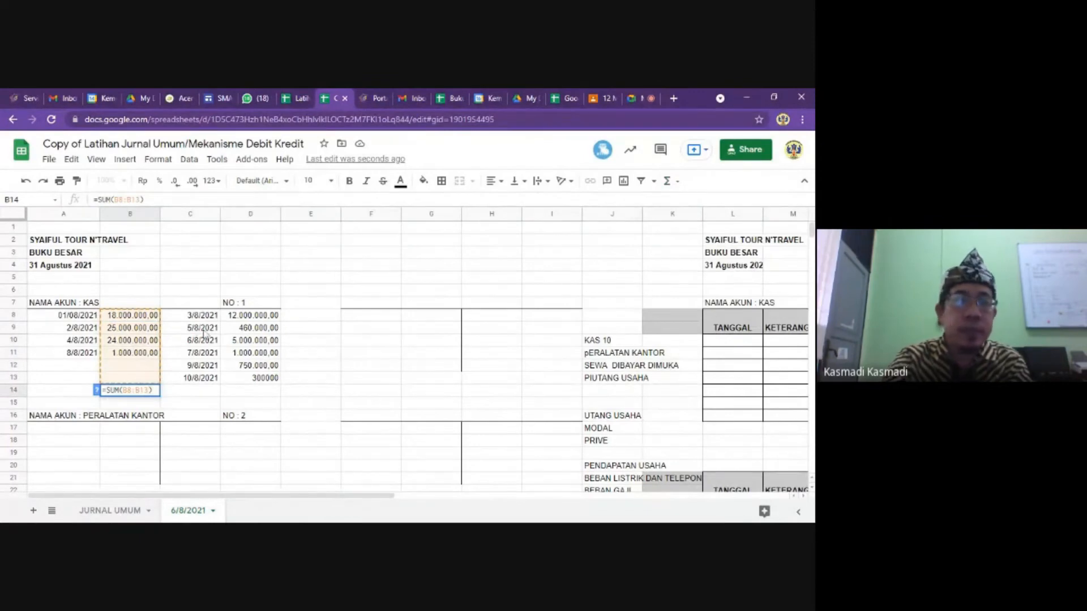
{"action": "key", "text": "Return"}
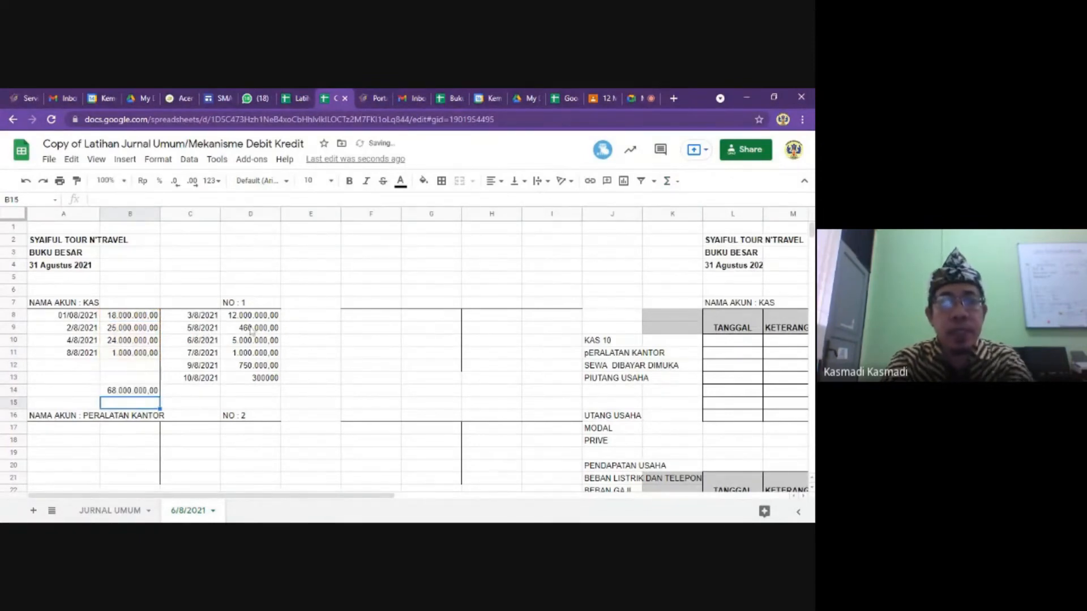
Total the KAS credit amounts in D8:D13 with a SUM formula in D14.
{"action": "left_click", "coordinate": [252, 319]}
{"action": "key", "text": "shift+Down"}
{"action": "key", "text": "shift+Down"}
{"action": "key", "text": "shift+Down"}
{"action": "key", "text": "shift+Down"}
{"action": "key", "text": "shift+Down"}
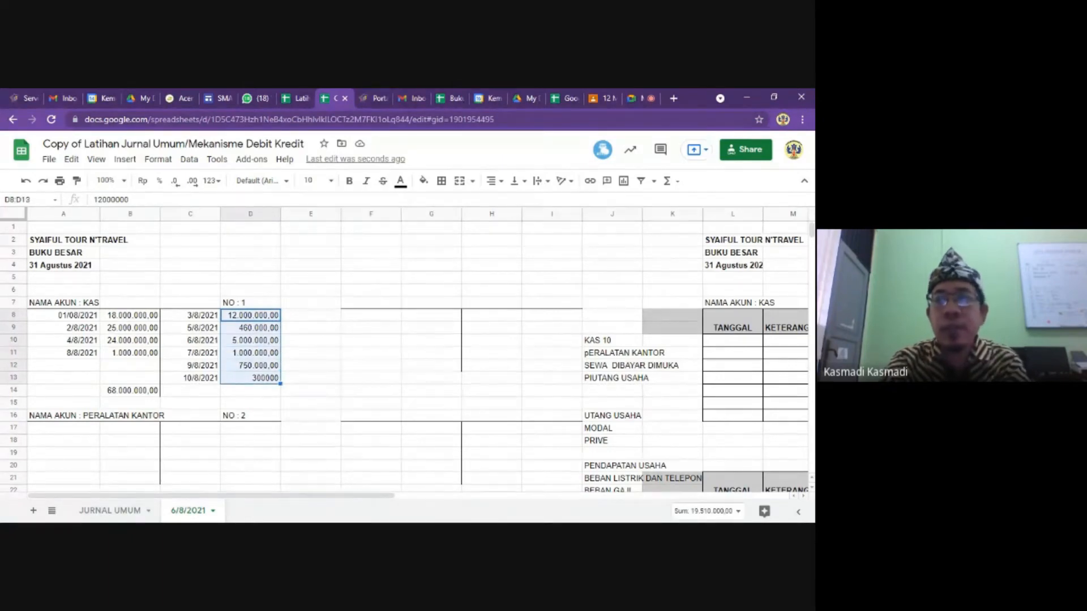
{"action": "left_click", "coordinate": [670, 182]}
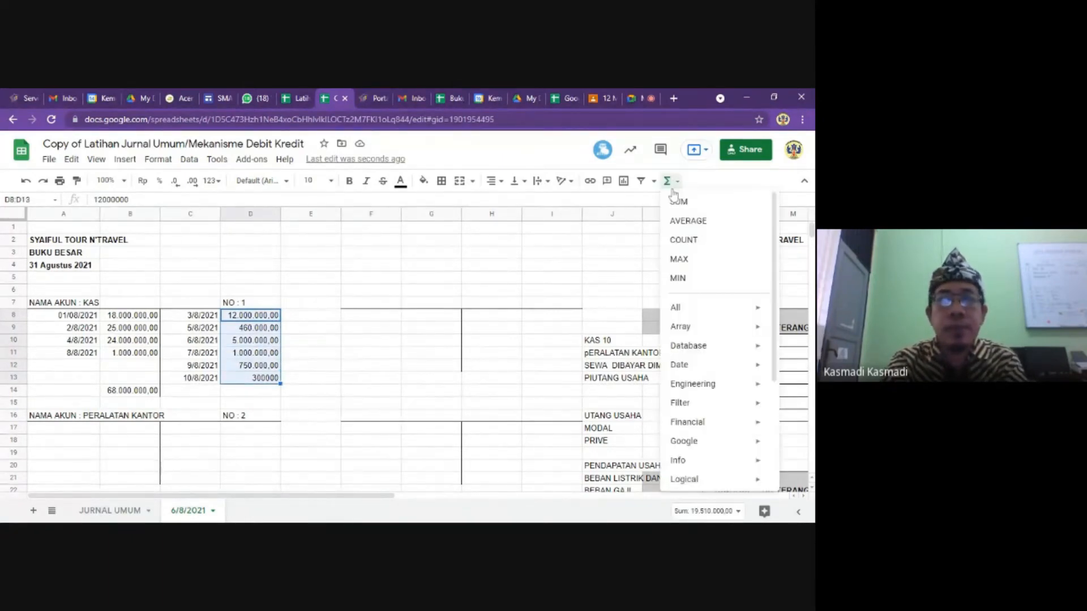
{"action": "left_click", "coordinate": [684, 199]}
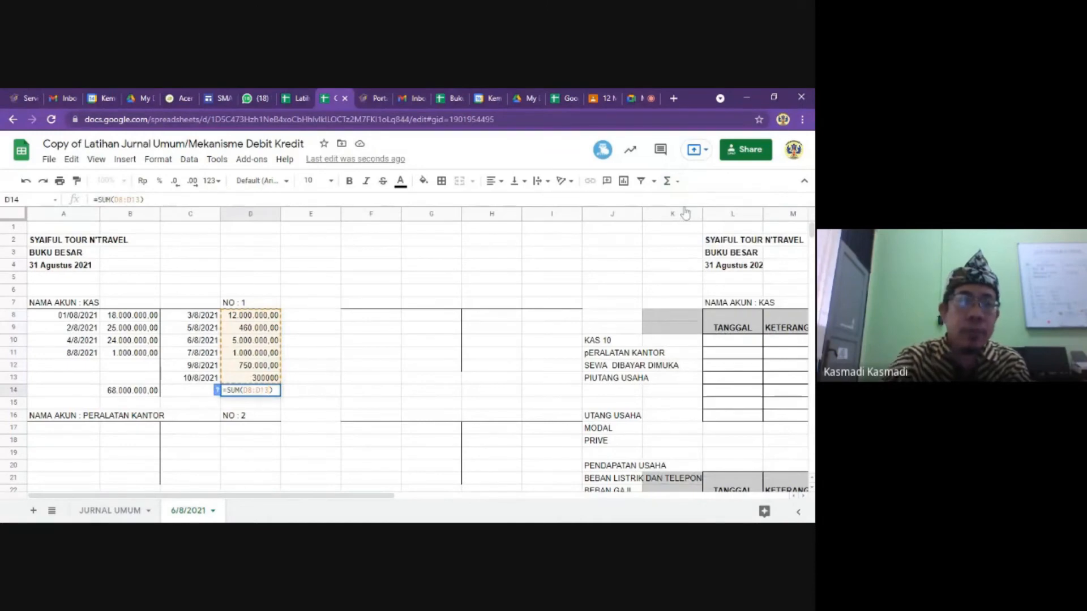
{"action": "key", "text": "Return"}
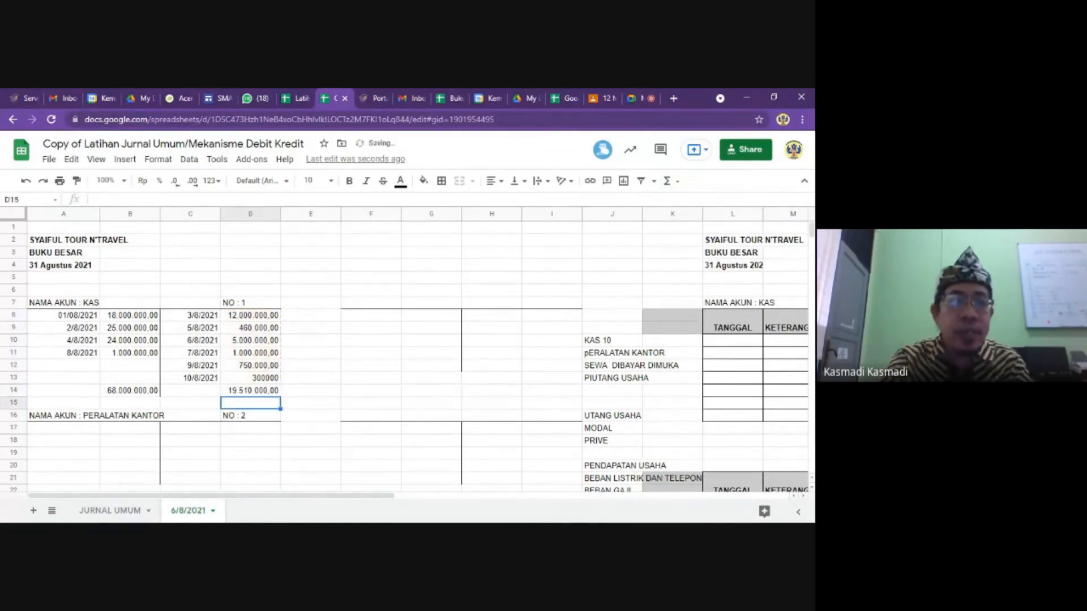
Make the KAS debit and credit totals in B14 and D14 bold.
{"action": "left_click", "coordinate": [119, 392]}
{"action": "left_click", "coordinate": [348, 181]}
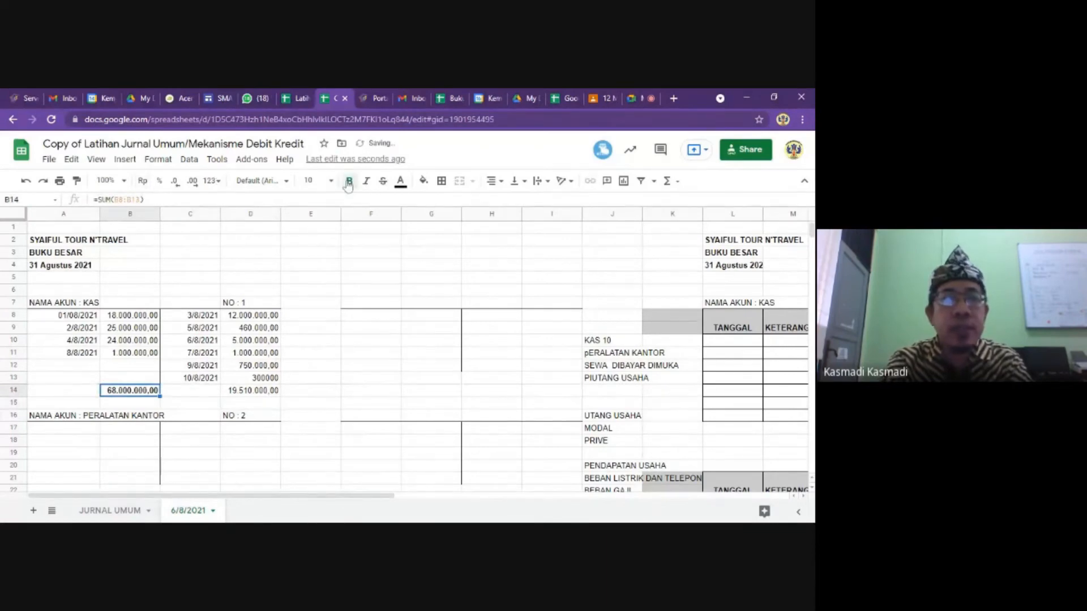
{"action": "left_click", "coordinate": [265, 391]}
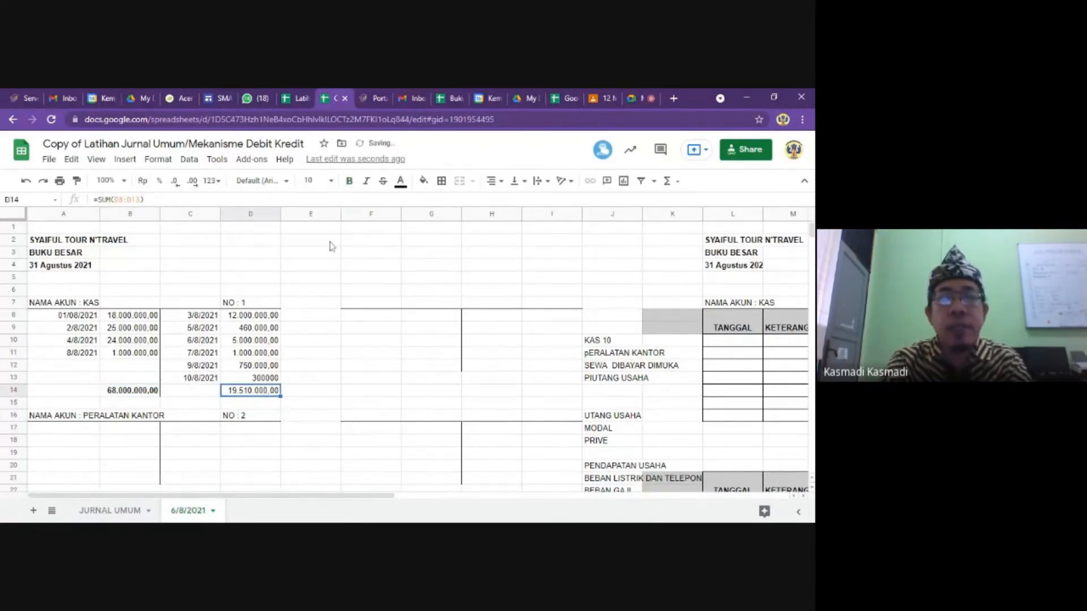
{"action": "left_click", "coordinate": [350, 181]}
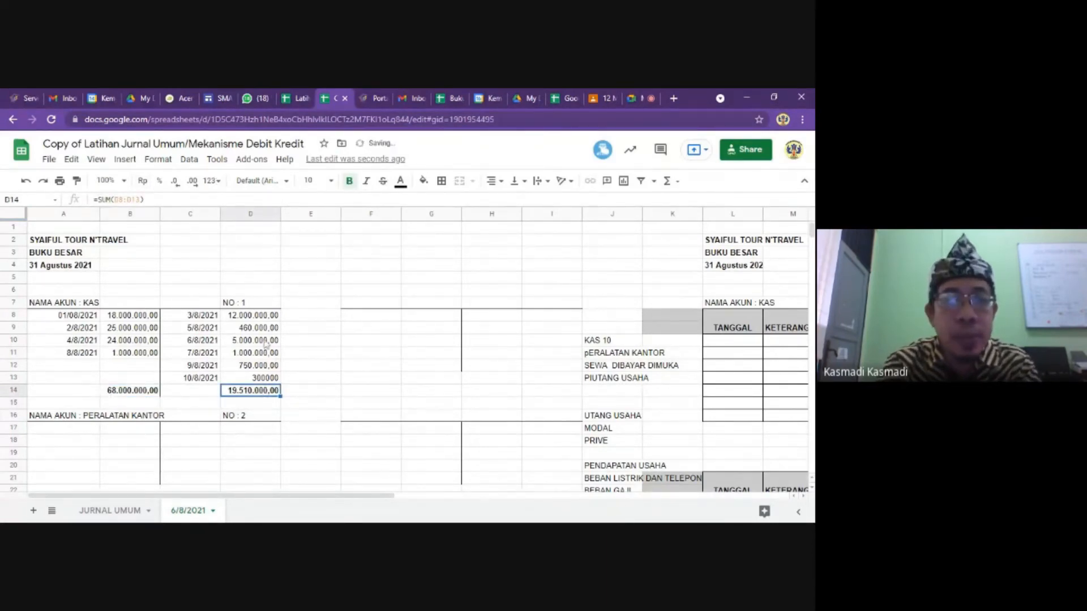
Add a bottom border to cells B13 and D13, above the KAS debit and credit totals.
{"action": "left_click", "coordinate": [150, 378]}
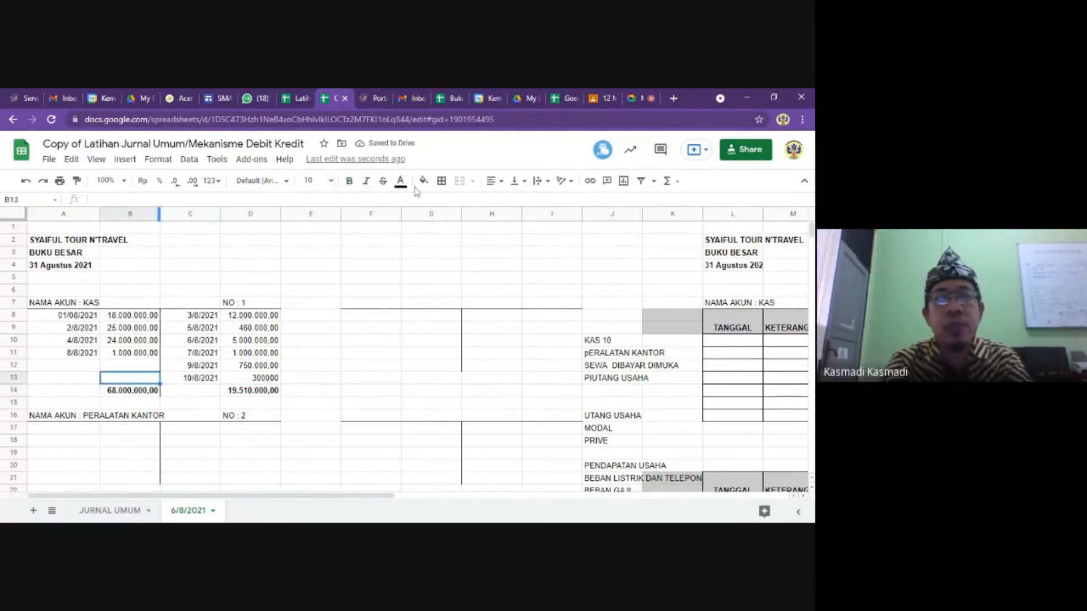
{"action": "left_click", "coordinate": [442, 181]}
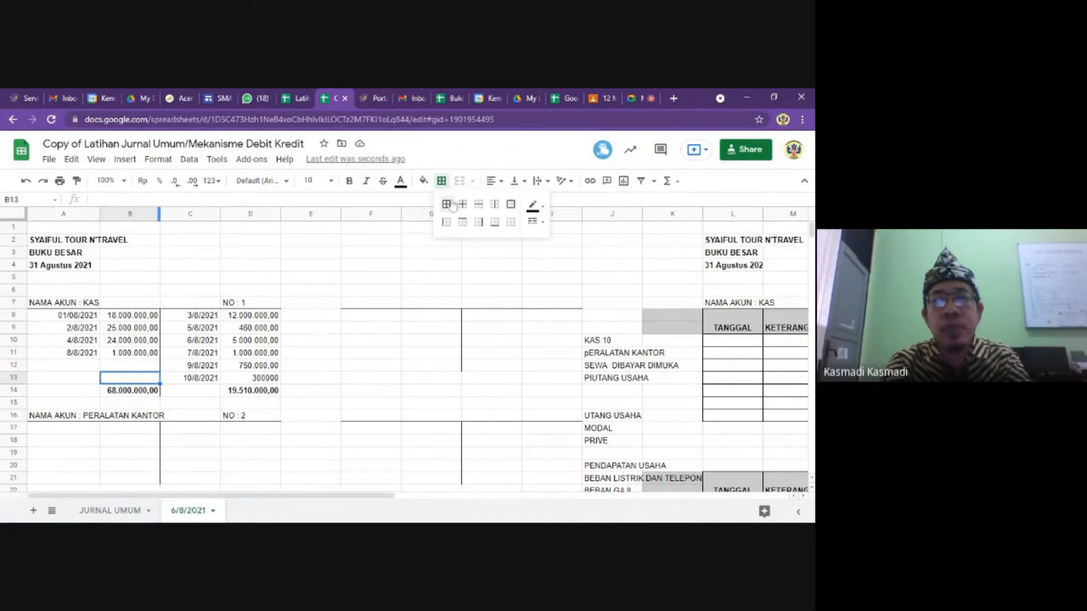
{"action": "left_click", "coordinate": [494, 221]}
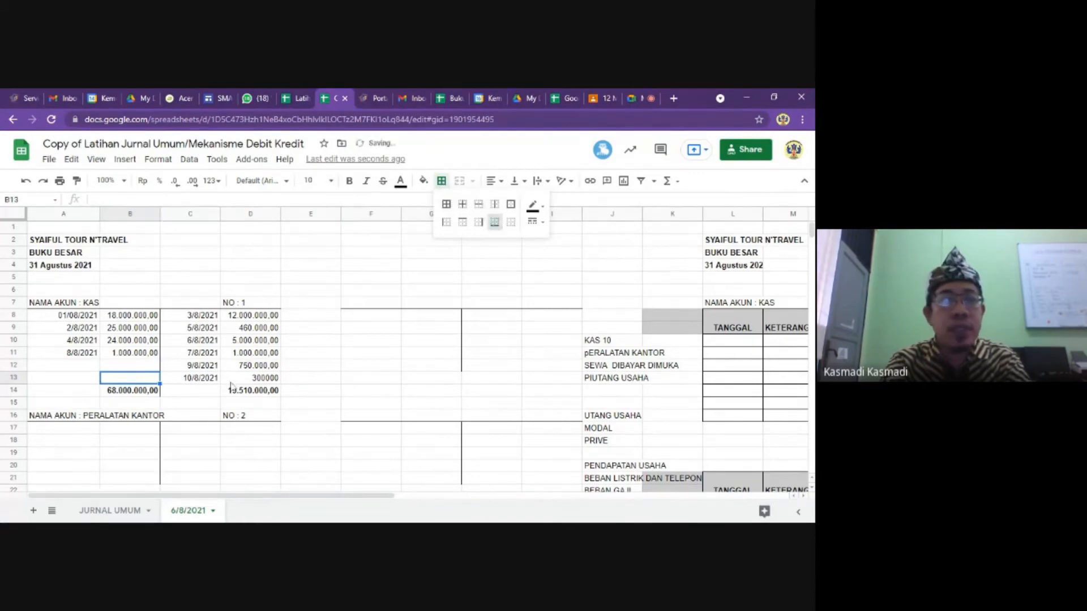
{"action": "left_click", "coordinate": [247, 377]}
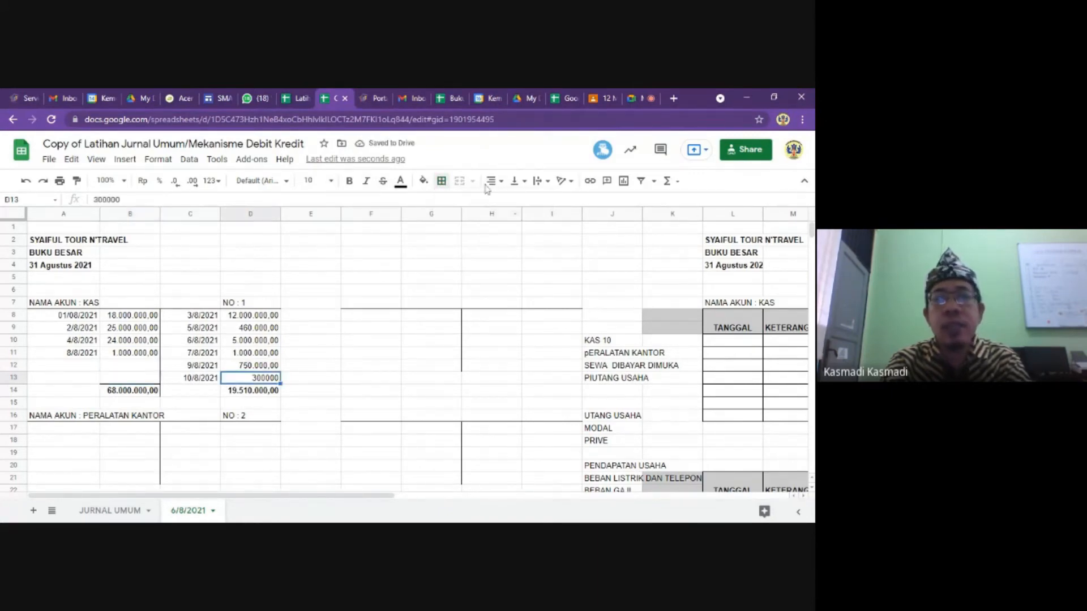
{"action": "left_click", "coordinate": [442, 180]}
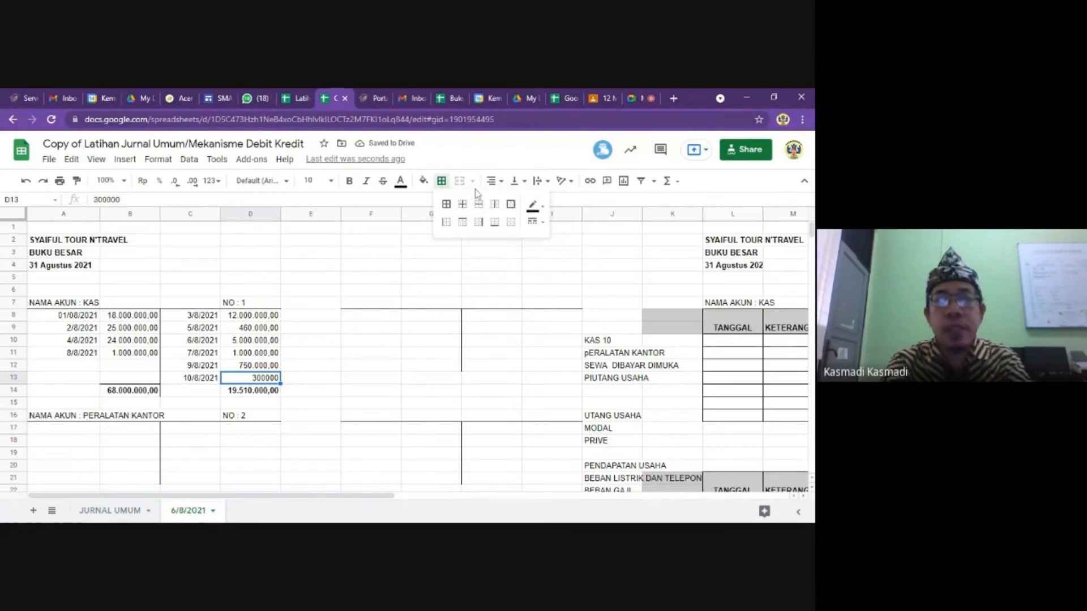
{"action": "left_click", "coordinate": [495, 223]}
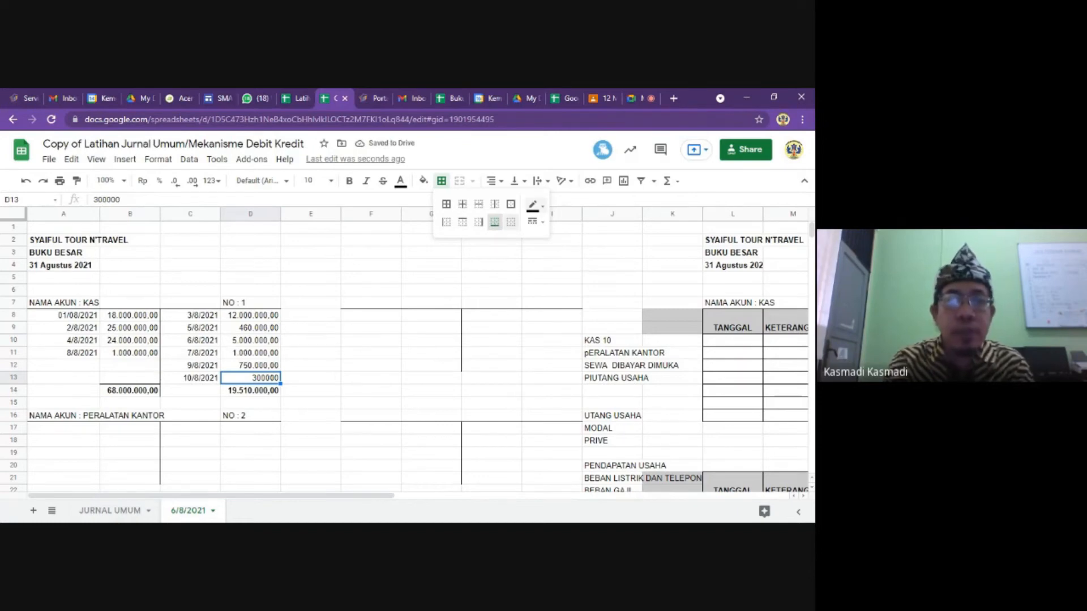
{"action": "left_click", "coordinate": [494, 227]}
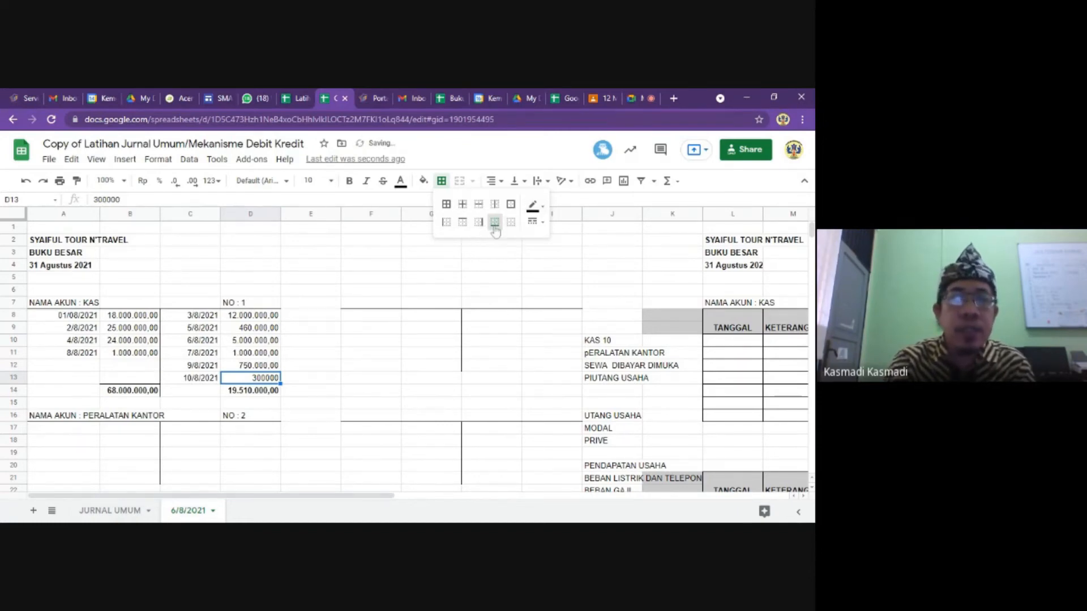
{"action": "left_click", "coordinate": [331, 330]}
Look over the columns of the KAS ledger table beginning at L8, and return to the KAS T-account.
{"action": "left_click", "coordinate": [732, 329]}
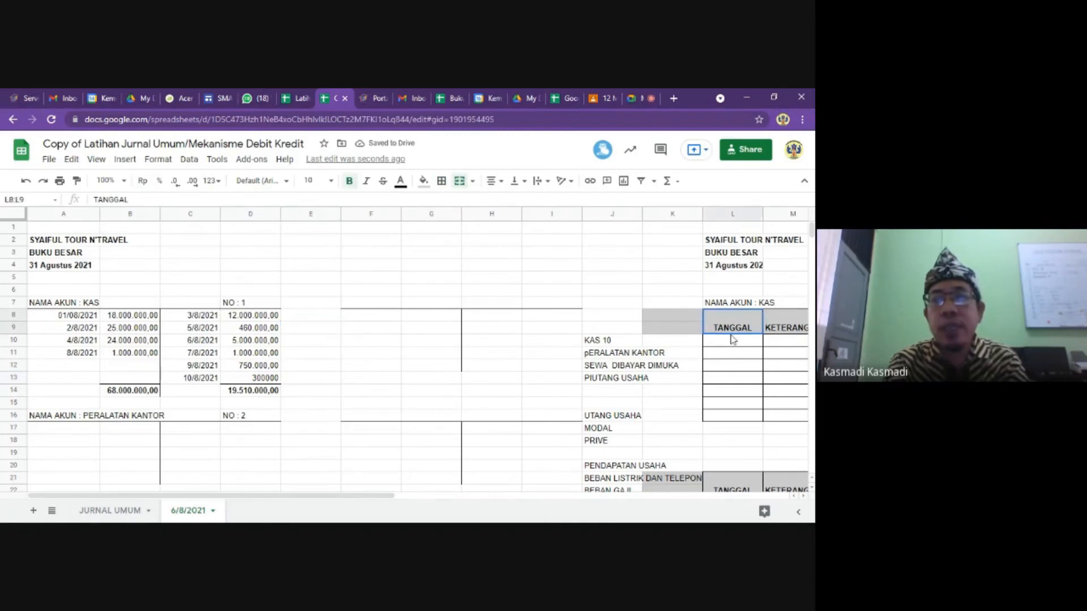
{"action": "key", "text": "Down"}
{"action": "key", "text": "Down"}
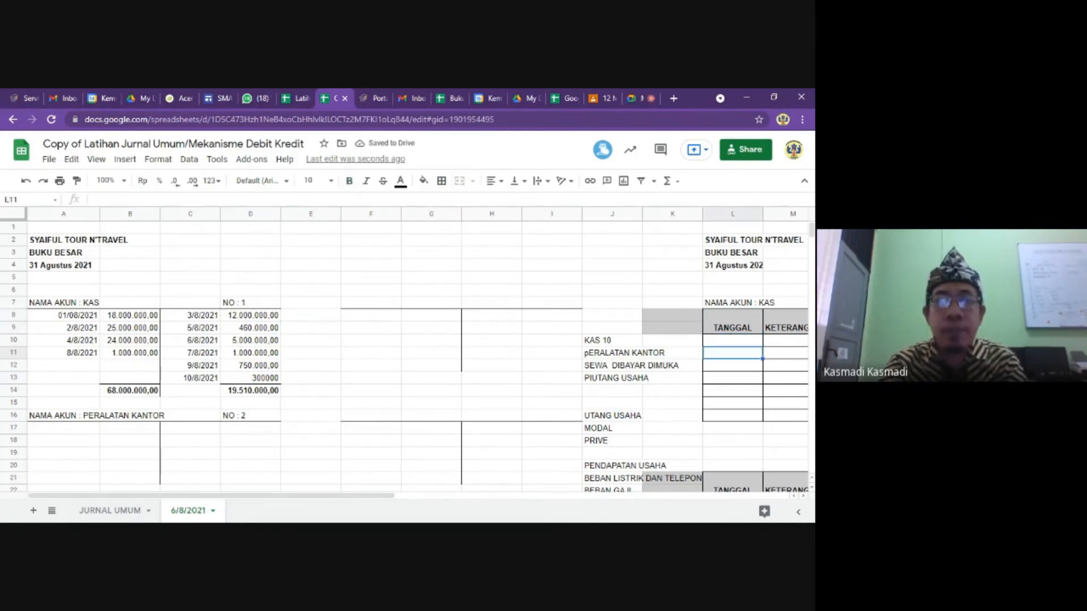
{"action": "key", "text": "Right"}
{"action": "key", "text": "Right"}
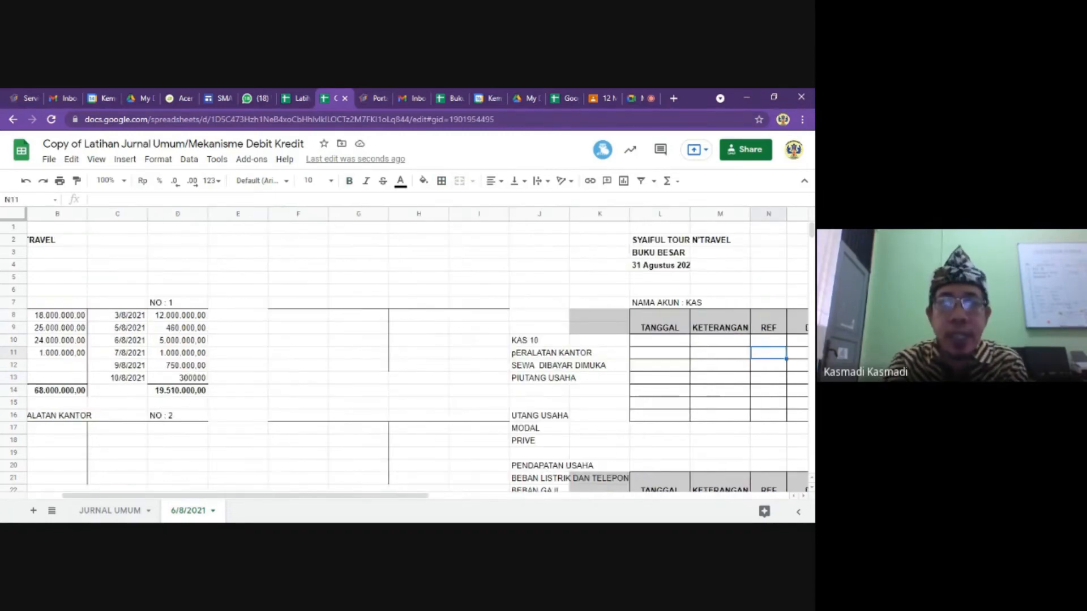
{"action": "key", "text": "Right"}
{"action": "key", "text": "Left"}
{"action": "key", "text": "Left"}
{"action": "key", "text": "Left"}
{"action": "key", "text": "Left"}
{"action": "key", "text": "Left"}
{"action": "key", "text": "Left"}
{"action": "key", "text": "Left"}
{"action": "key", "text": "Left"}
{"action": "key", "text": "Left"}
{"action": "key", "text": "Left"}
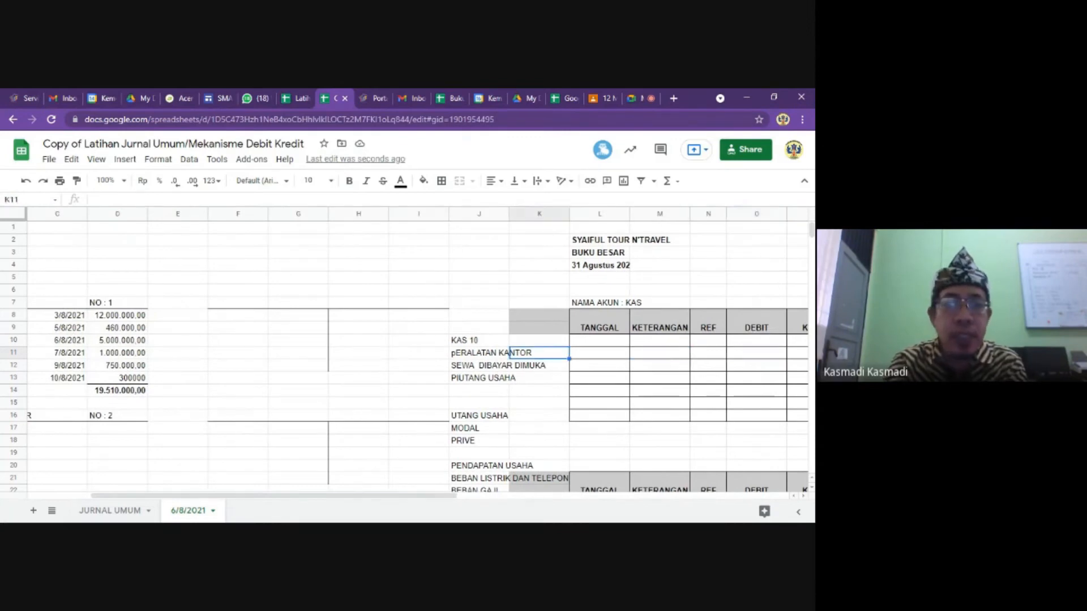
{"action": "key", "text": "Left"}
{"action": "key", "text": "Left"}
{"action": "key", "text": "Left"}
{"action": "key", "text": "Left"}
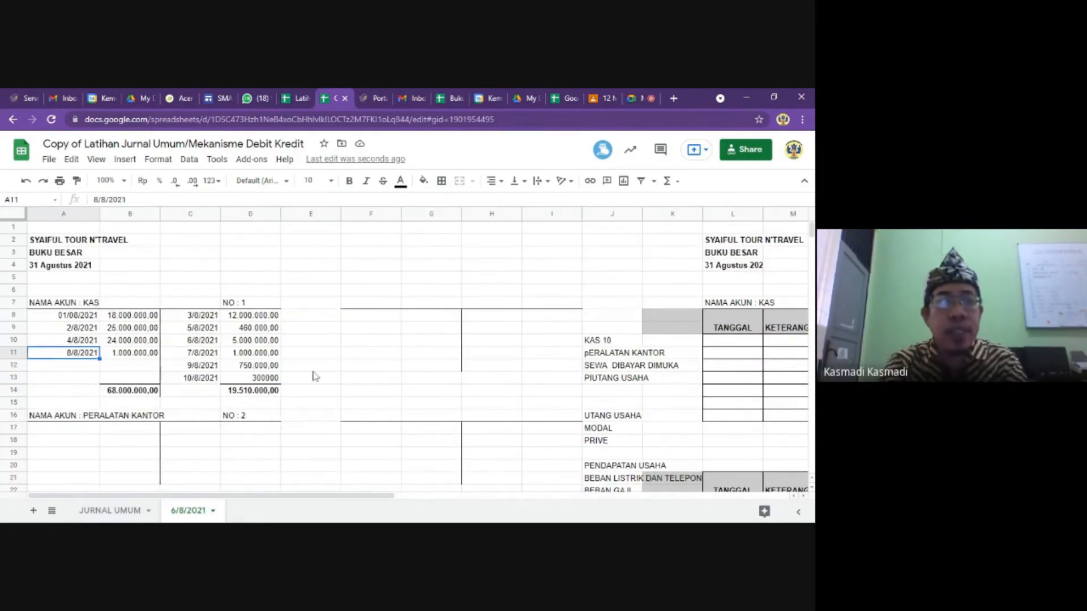
Copy the date 01/08/2021 from A8 into the first TANGGAL cell, L10, of the KAS ledger table.
{"action": "left_click", "coordinate": [76, 318]}
{"action": "right_click", "coordinate": [75, 317]}
{"action": "left_click", "coordinate": [114, 197]}
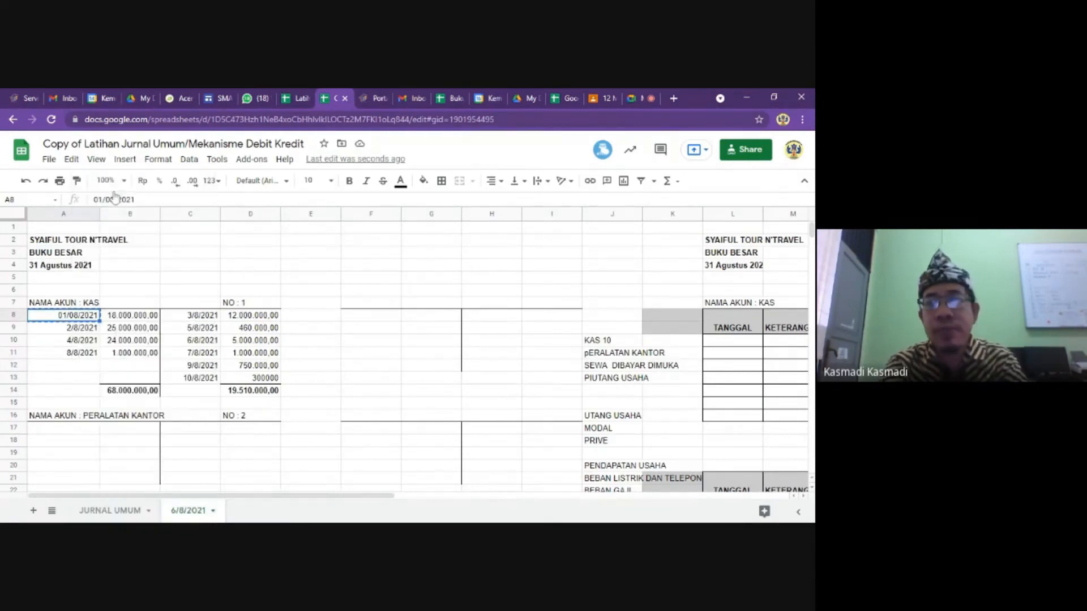
{"action": "left_click", "coordinate": [731, 345]}
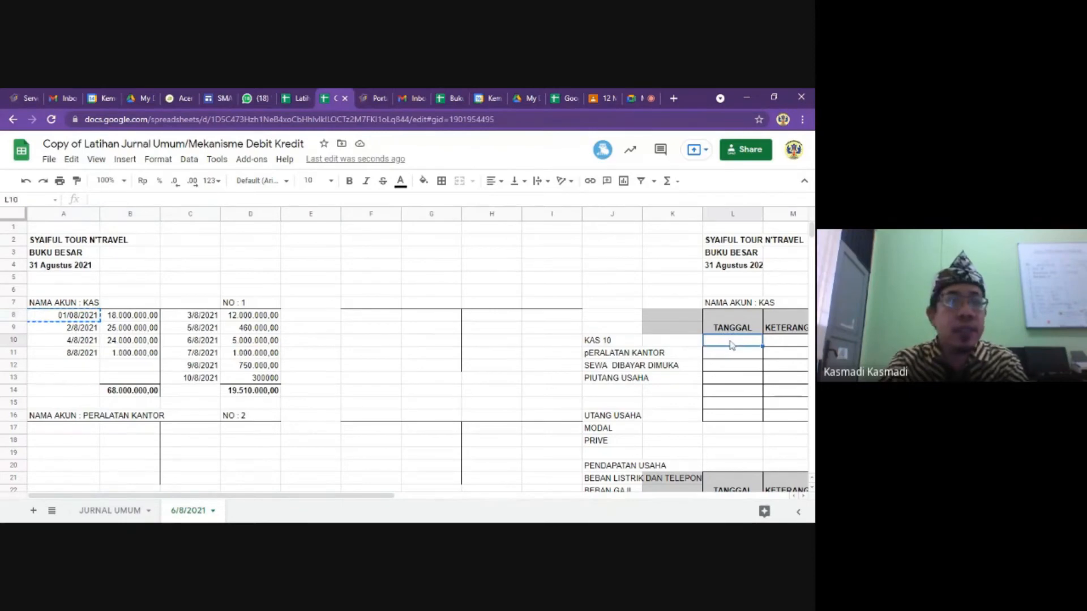
{"action": "double_click", "coordinate": [731, 345]}
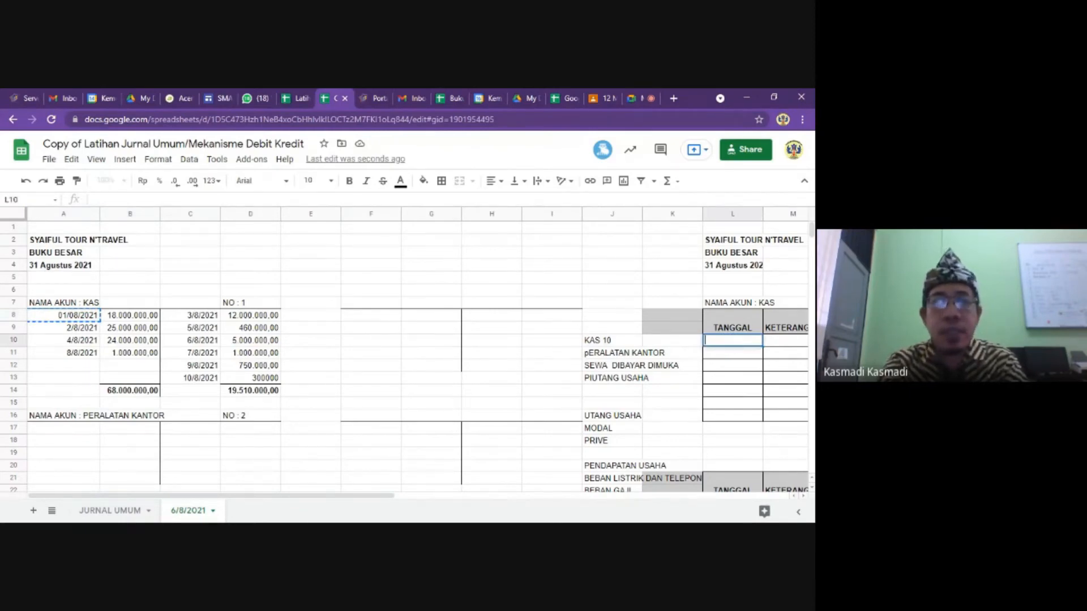
{"action": "key", "text": "Escape"}
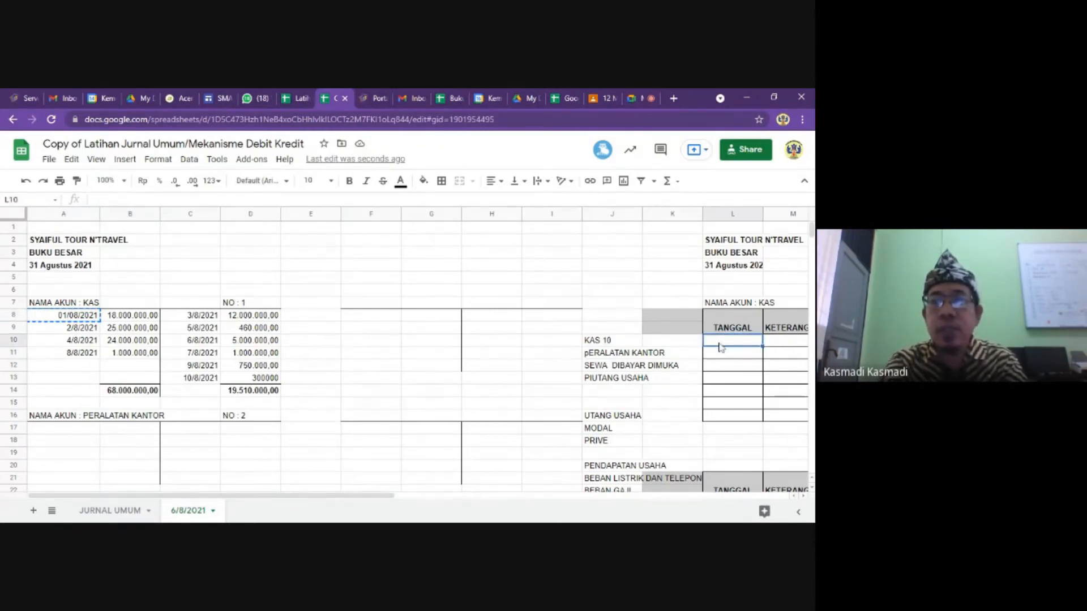
{"action": "right_click", "coordinate": [721, 347]}
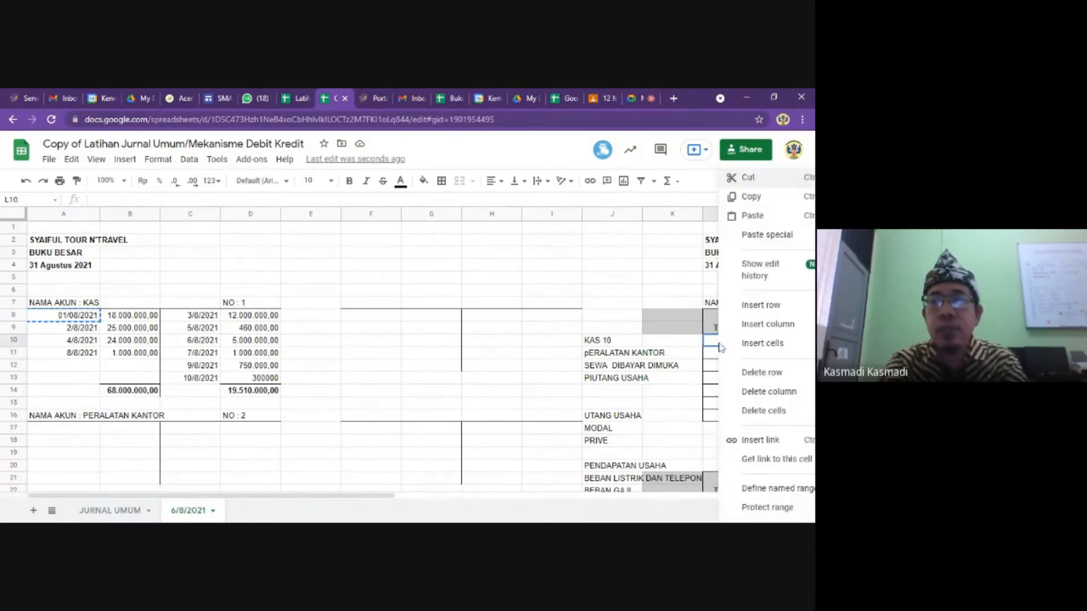
{"action": "left_click", "coordinate": [749, 222]}
Enter 18000000 as the DEBIT amount in O10 of the KAS ledger table for the 01/08/2021 entry.
{"action": "left_click", "coordinate": [773, 346]}
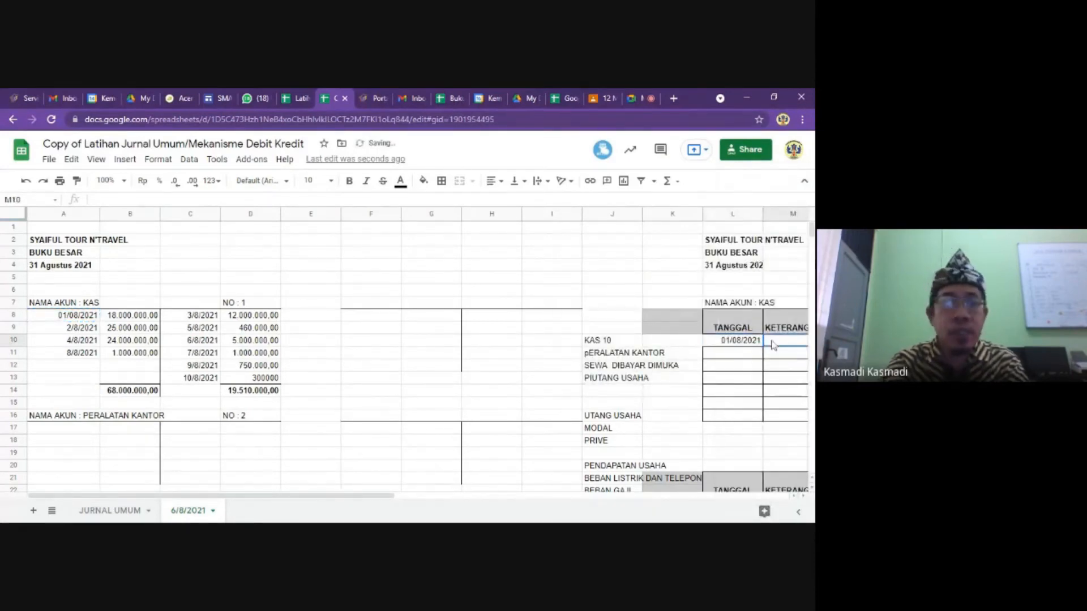
{"action": "key", "text": "Right"}
{"action": "key", "text": "Right"}
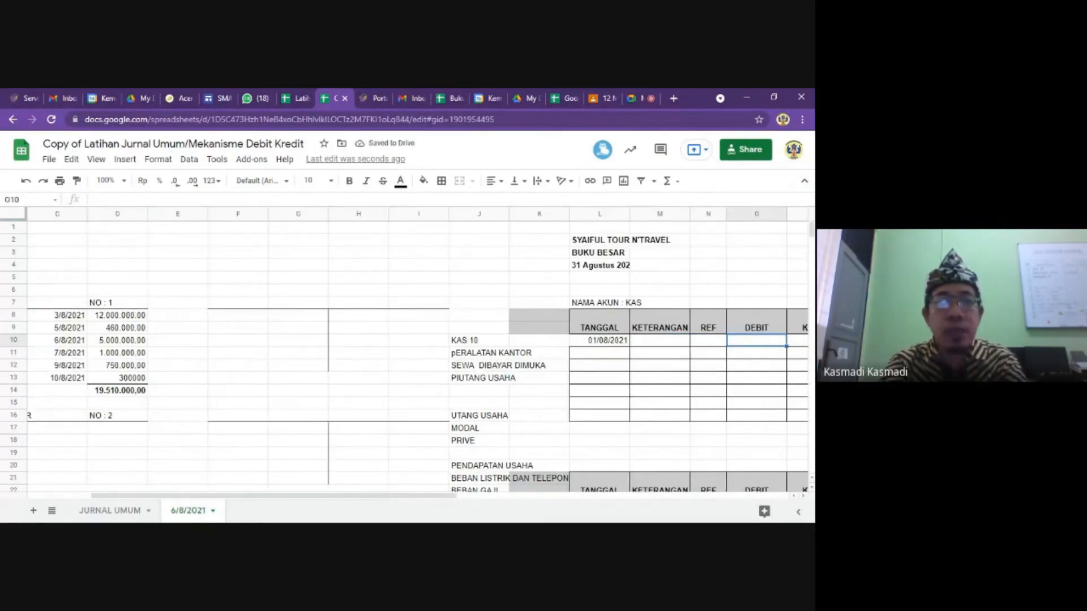
{"action": "key", "text": "Right"}
{"action": "key", "text": "Right"}
{"action": "key", "text": "Left"}
{"action": "key", "text": "Left"}
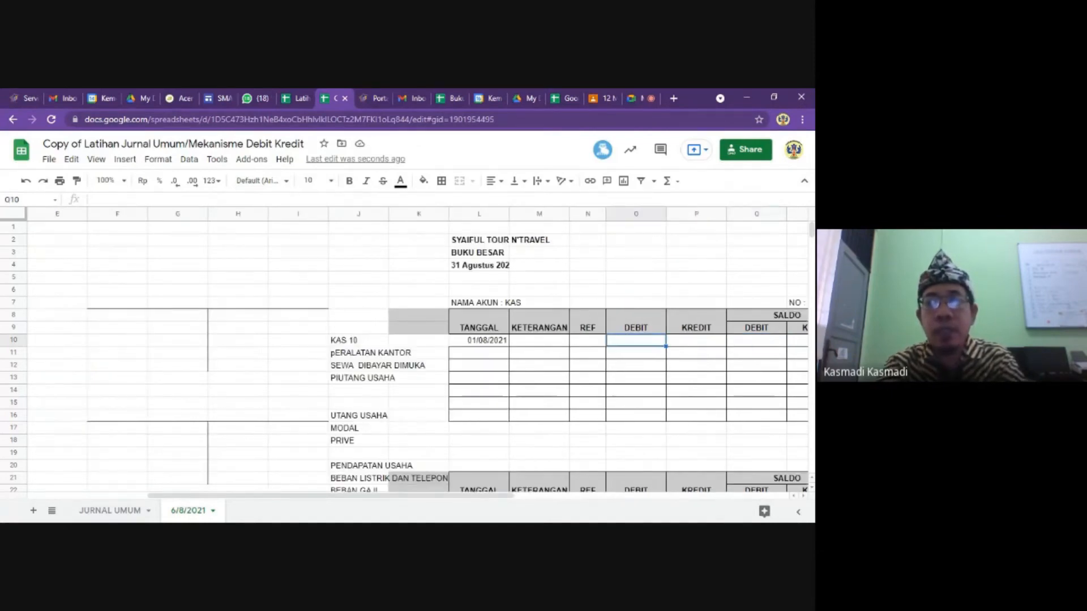
{"action": "type", "text": "18000000"}
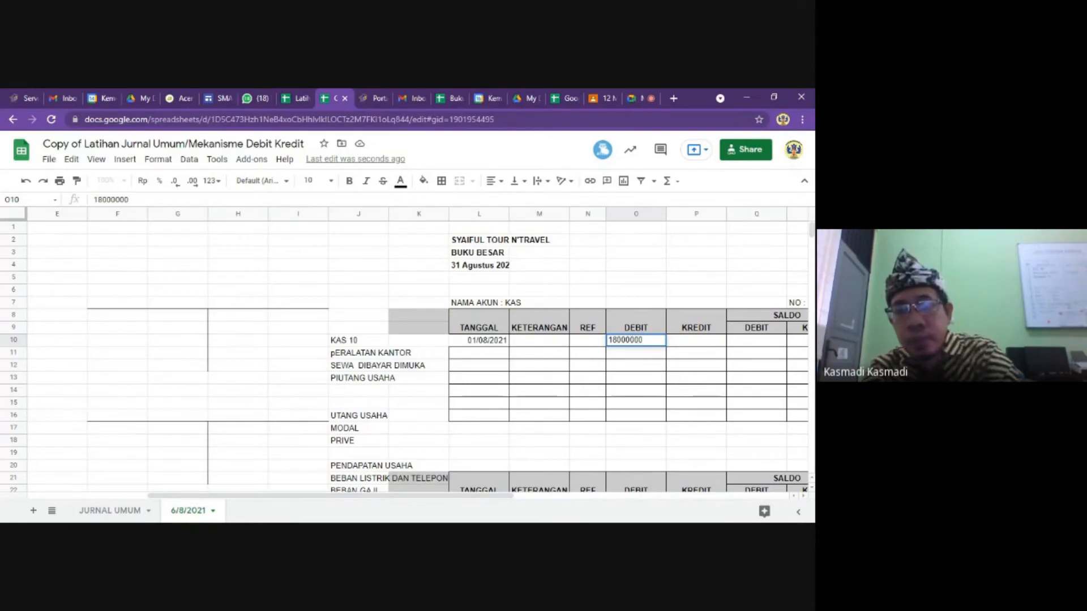
{"action": "key", "text": "Return"}
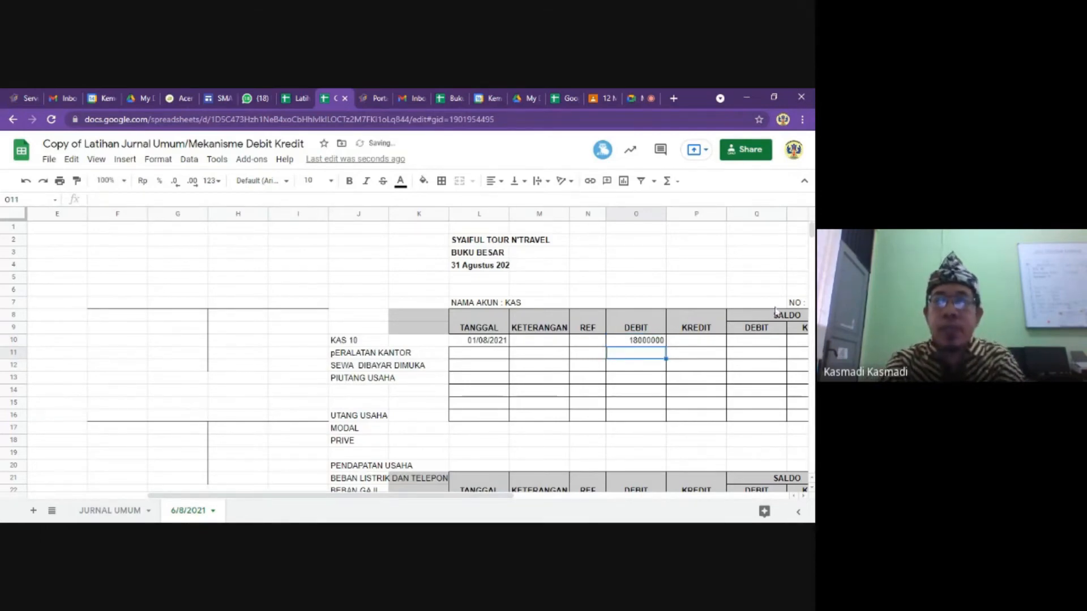
Format the debit, credit and SALDO cells O10:R16 as numbers with thousands separators and two decimals.
{"action": "left_click_drag", "start_coordinate": [627, 343], "coordinate": [589, 416]}
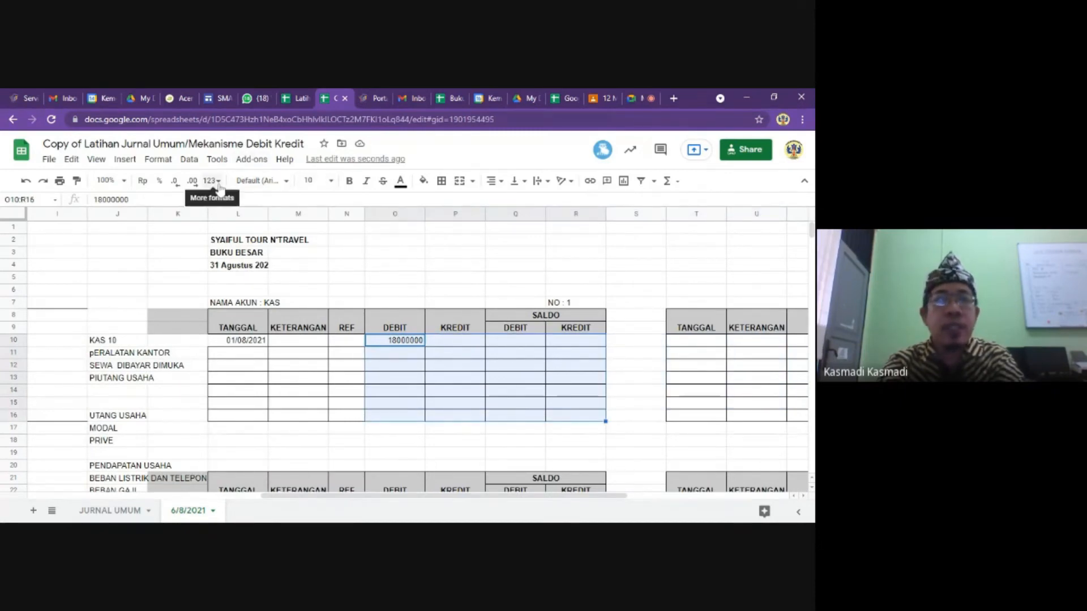
{"action": "left_click", "coordinate": [217, 183]}
{"action": "left_click", "coordinate": [247, 250]}
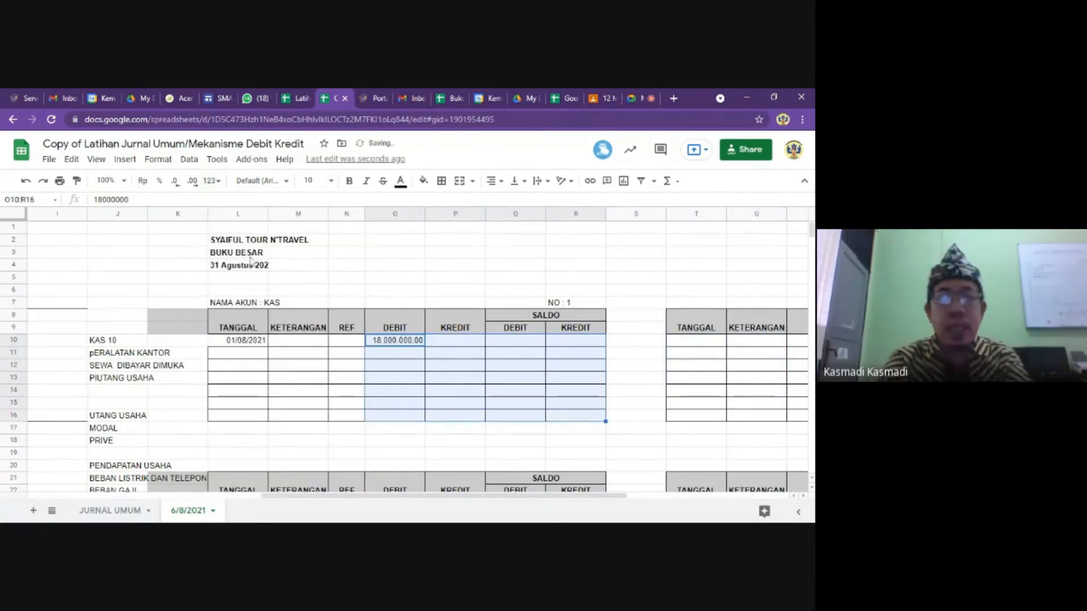
{"action": "left_click", "coordinate": [356, 380]}
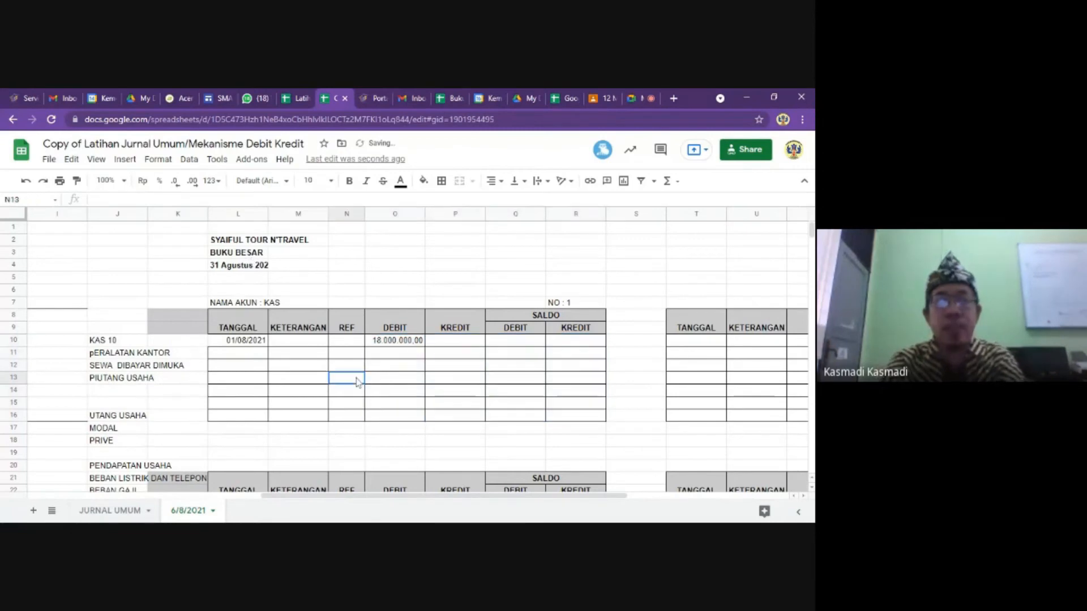
Examine the 01/08/2021 entry in the JURNAL UMUM sheet for the account that explains the cash receipt.
{"action": "left_click", "coordinate": [293, 342]}
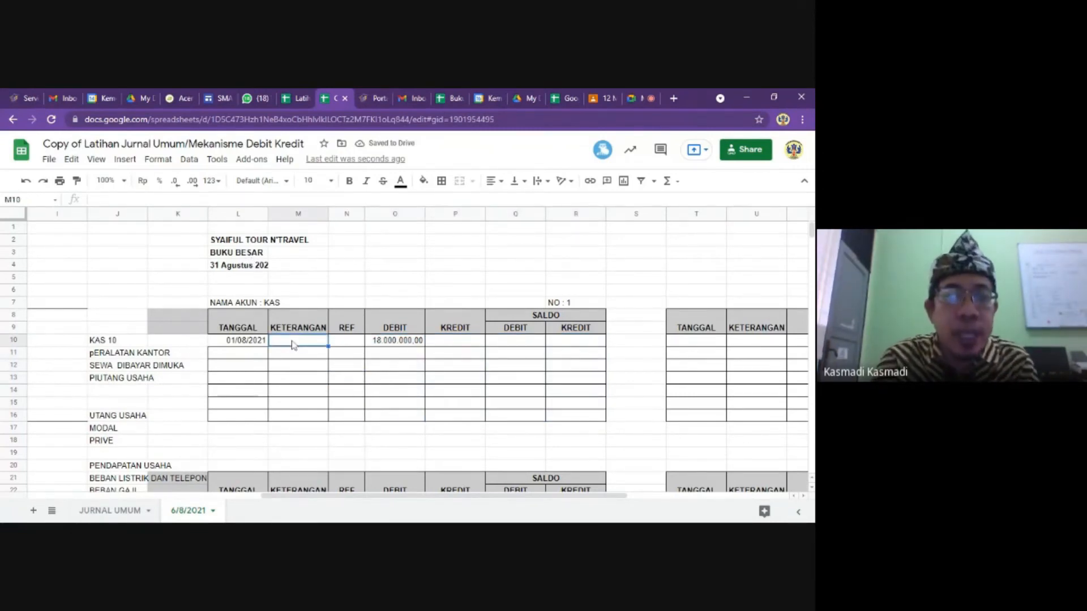
{"action": "left_click", "coordinate": [104, 512]}
{"action": "left_click", "coordinate": [117, 231]}
{"action": "key", "text": "Up"}
{"action": "key", "text": "Up"}
{"action": "key", "text": "Up"}
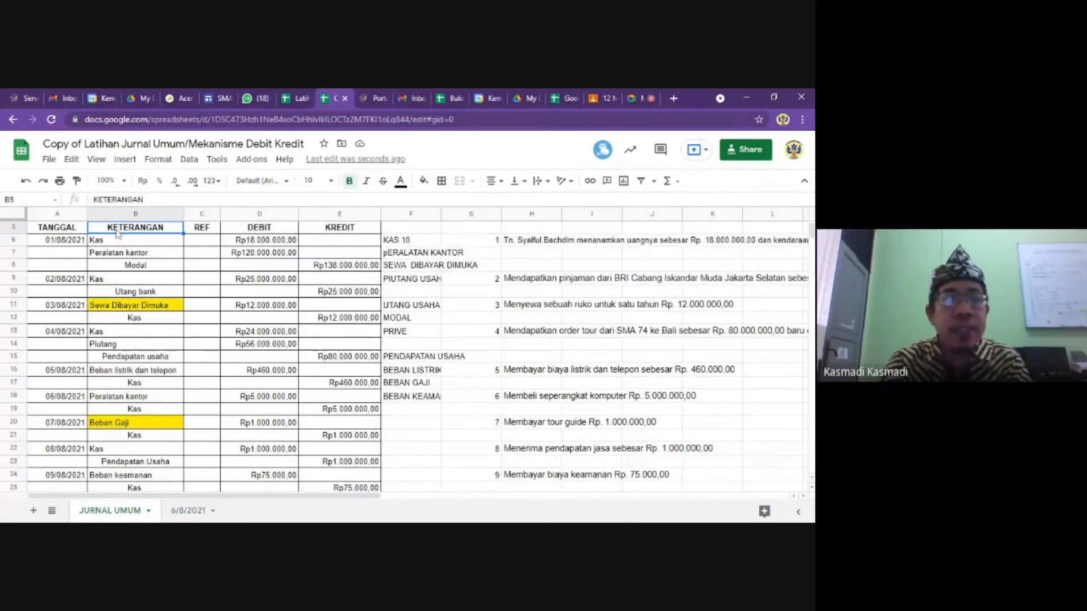
{"action": "key", "text": "Down"}
{"action": "key", "text": "Down"}
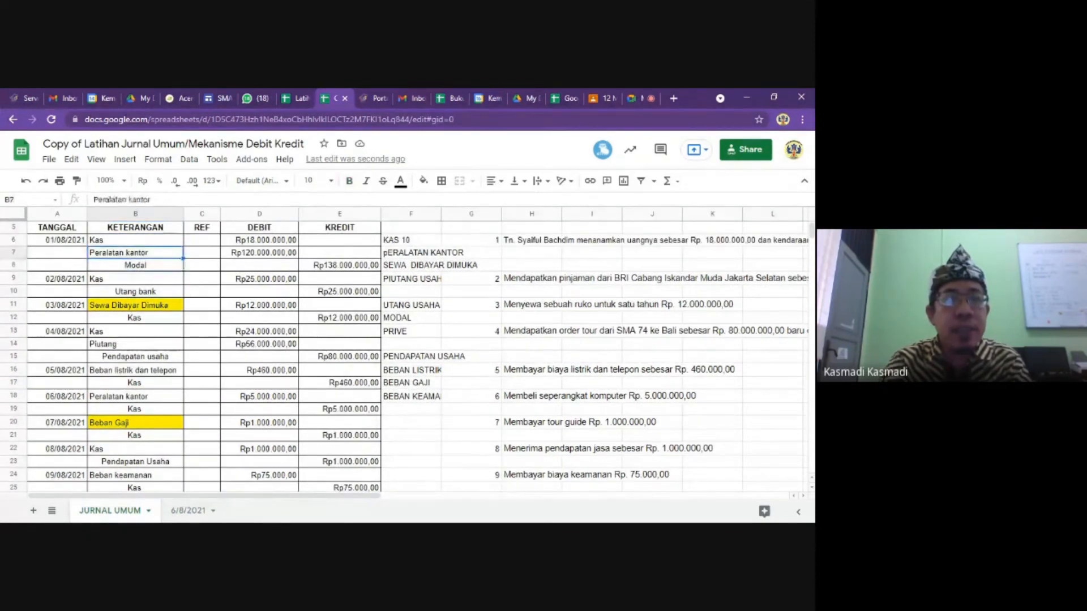
{"action": "key", "text": "Down"}
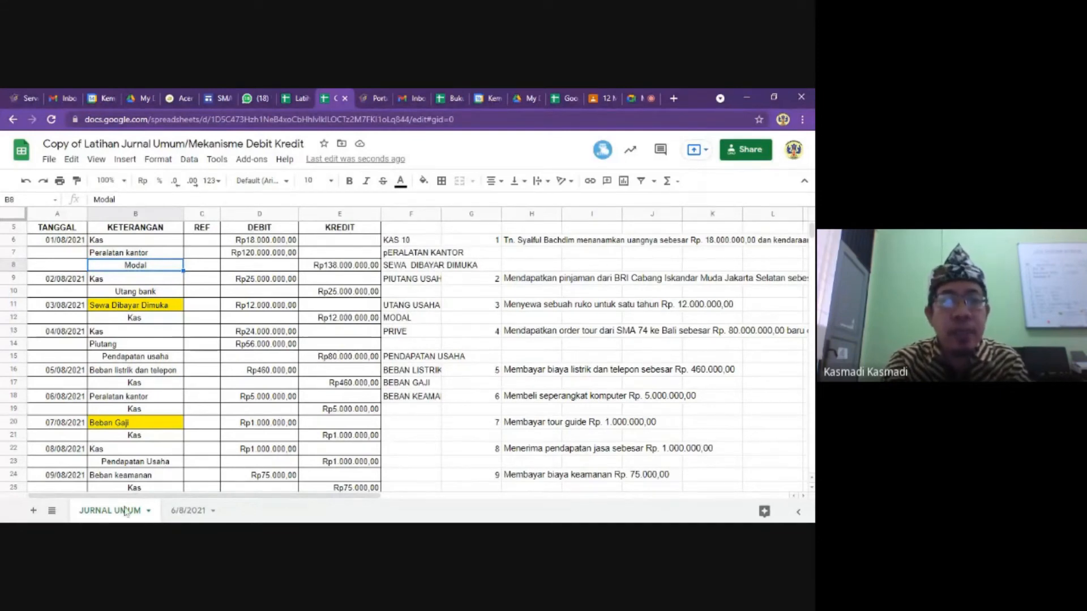
Enter Modal Awal as the KETERANGAN in M10 of the KAS ledger table on the 6/8/2021 sheet.
{"action": "left_click", "coordinate": [191, 511]}
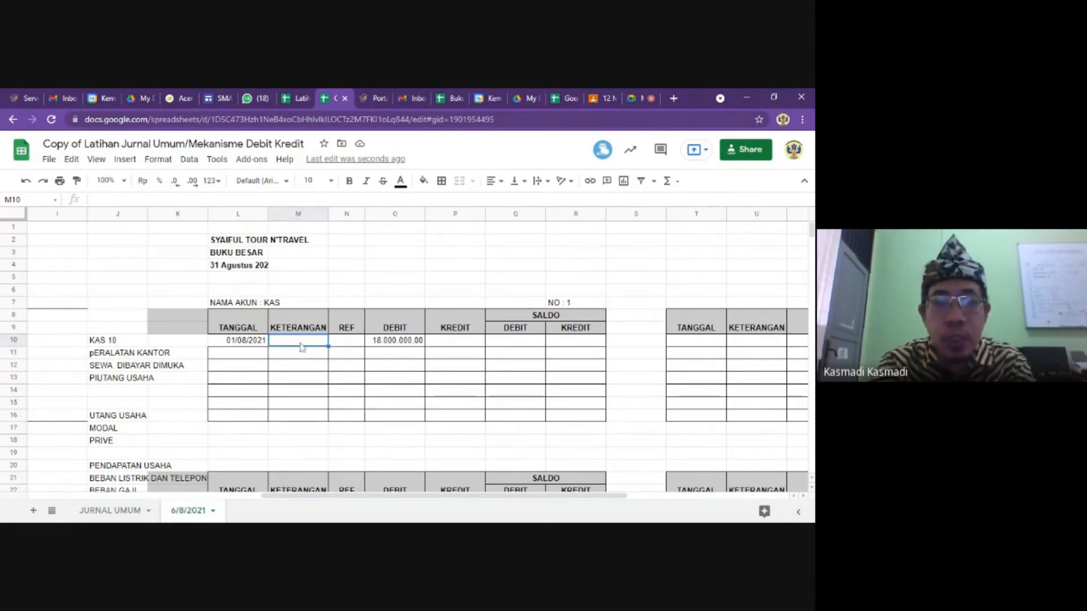
{"action": "type", "text": "Mo"}
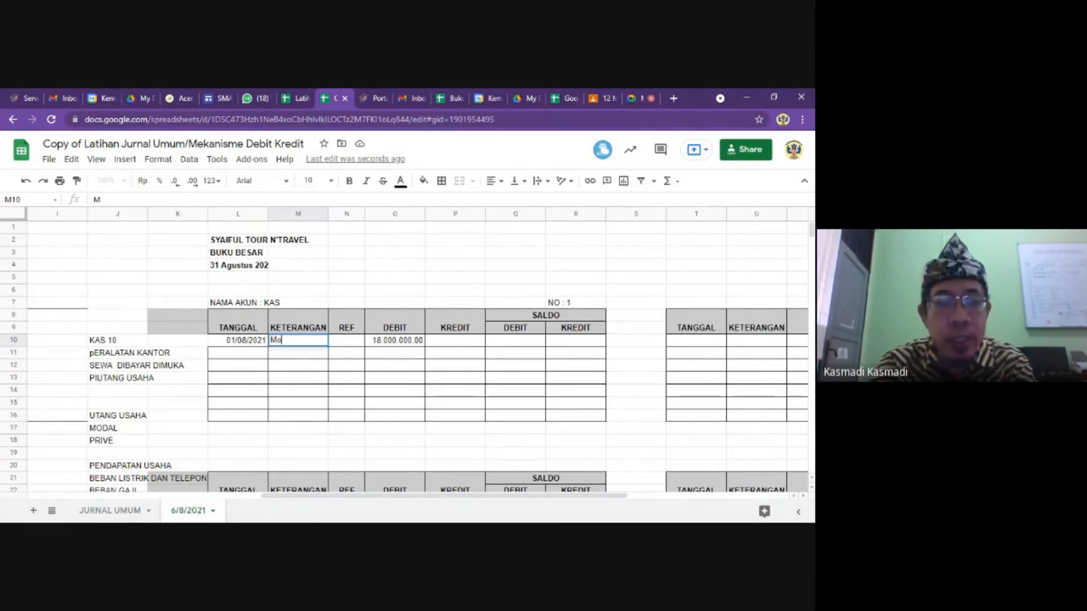
{"action": "type", "text": "dal "}
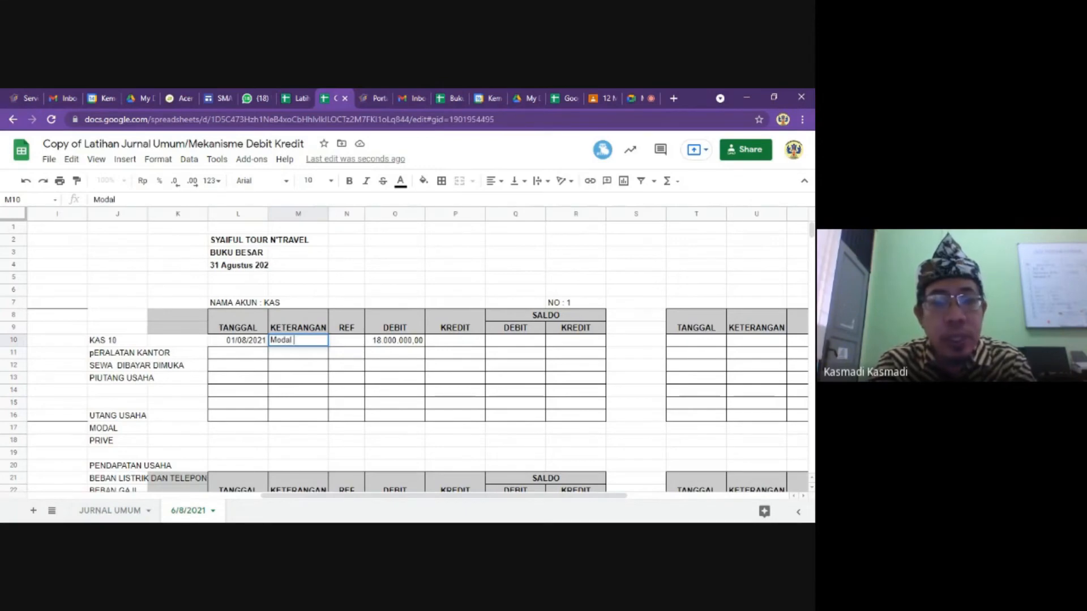
{"action": "type", "text": "Awal"}
{"action": "key", "text": "Tab"}
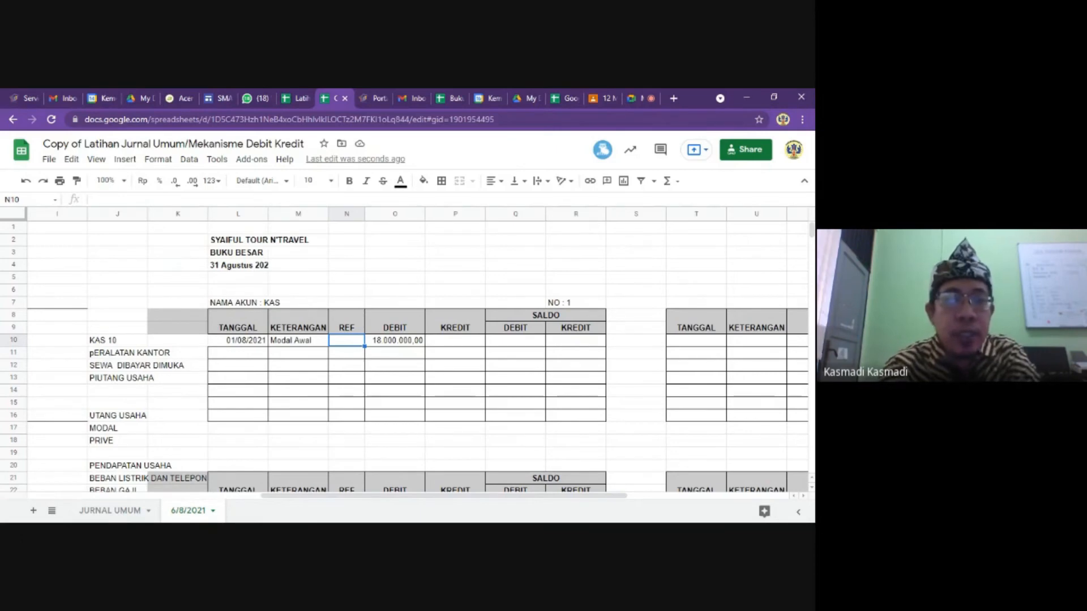
Add the page label "Hal : 1" in E4 of the JURNAL UMUM sheet, above the KREDIT heading.
{"action": "left_click", "coordinate": [124, 512]}
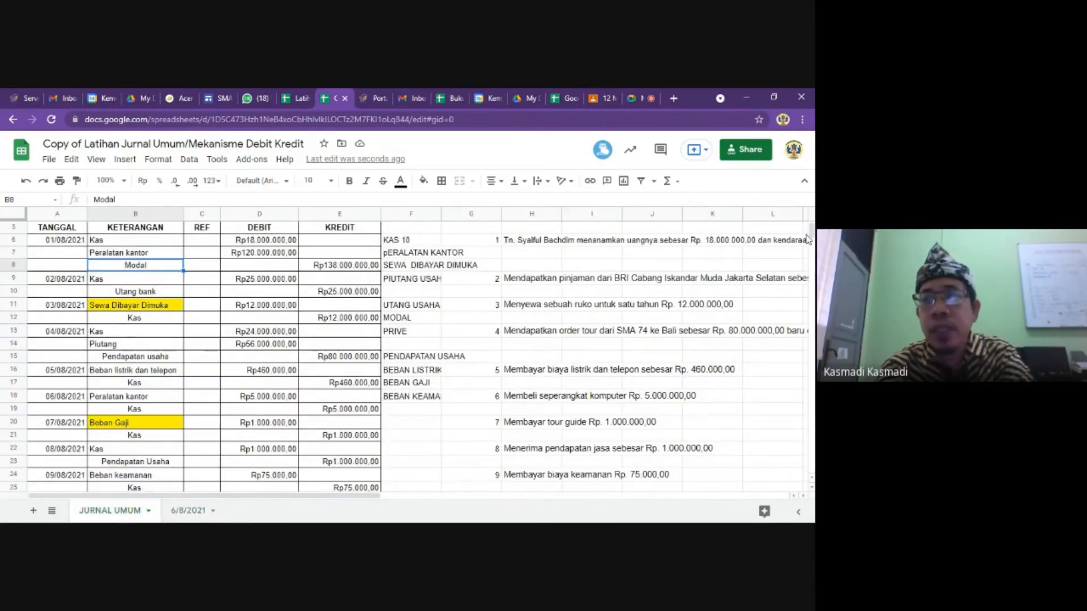
{"action": "scroll", "coordinate": [809, 239], "scroll_direction": "up", "scroll_amount": 2}
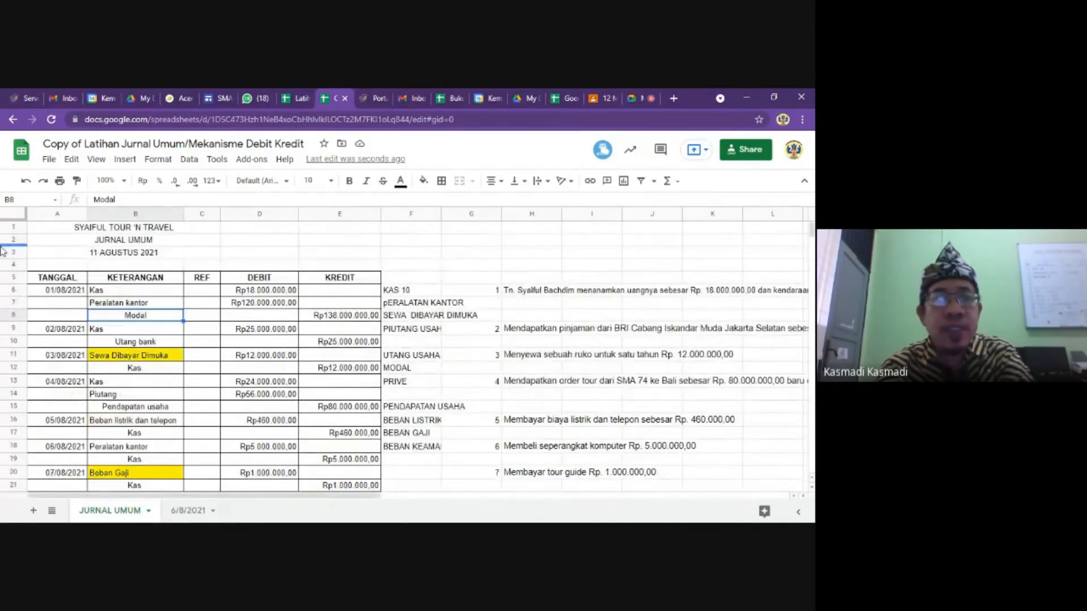
{"action": "left_click", "coordinate": [328, 265]}
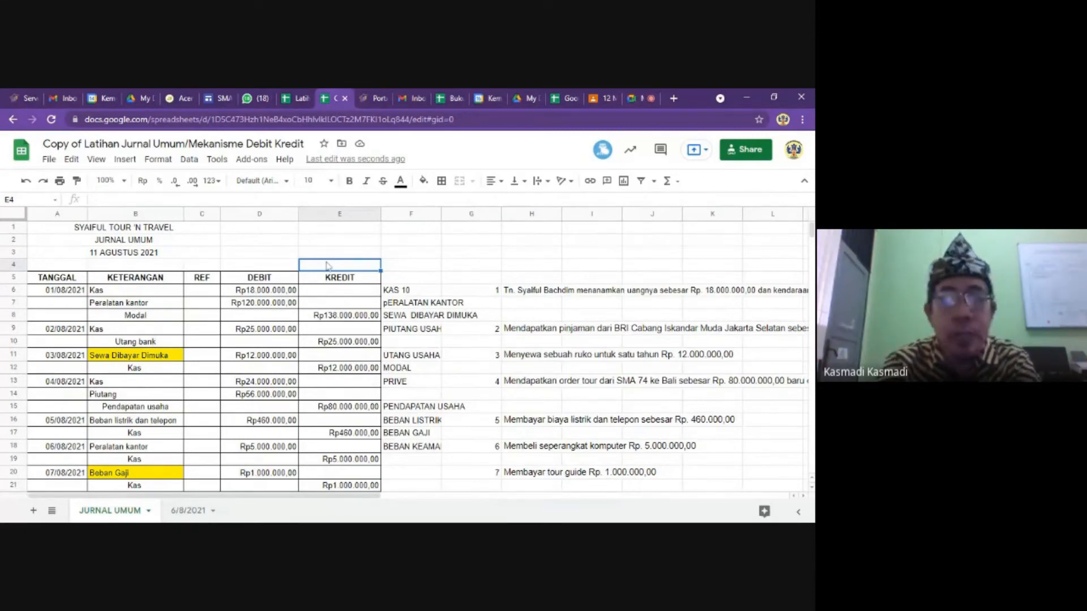
{"action": "type", "text": "Hal : 1"}
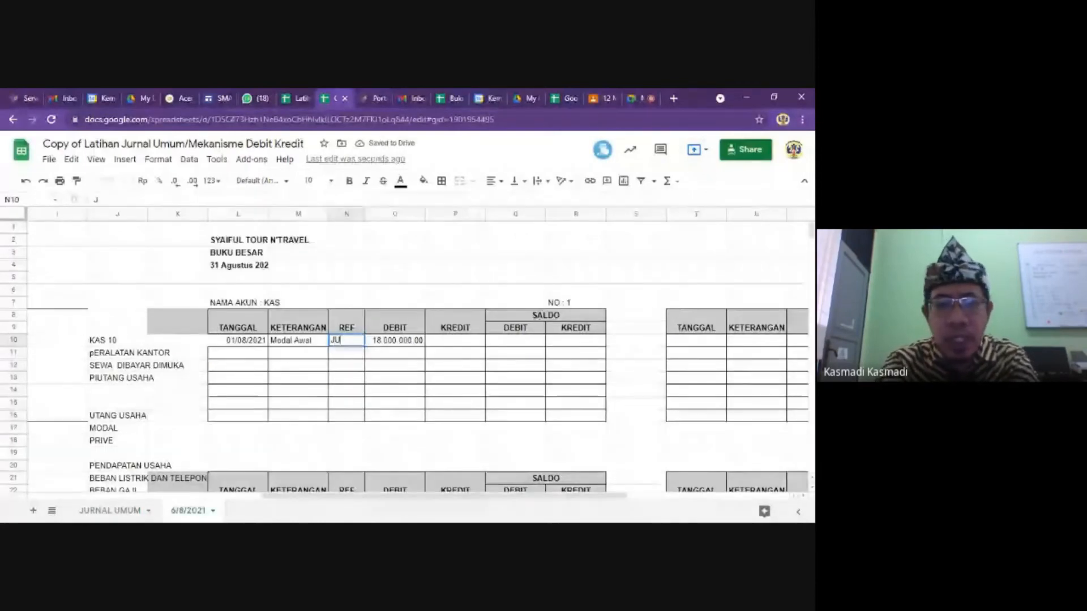
Enter the journal reference JU1 in the REF cell N10 of the KAS ledger table.
{"action": "type", "text": "1"}
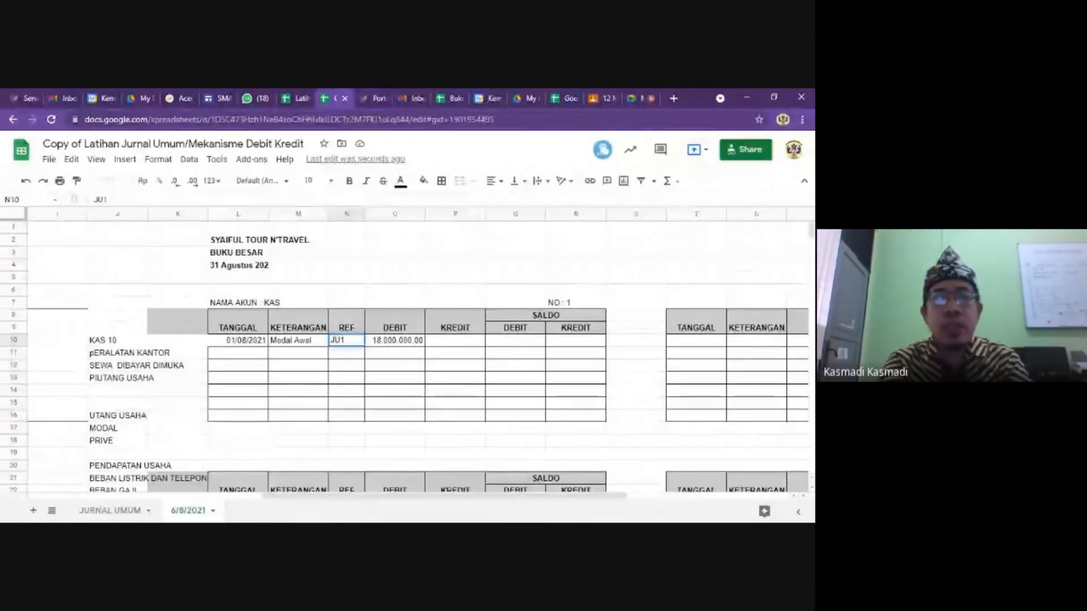
{"action": "key", "text": "Return"}
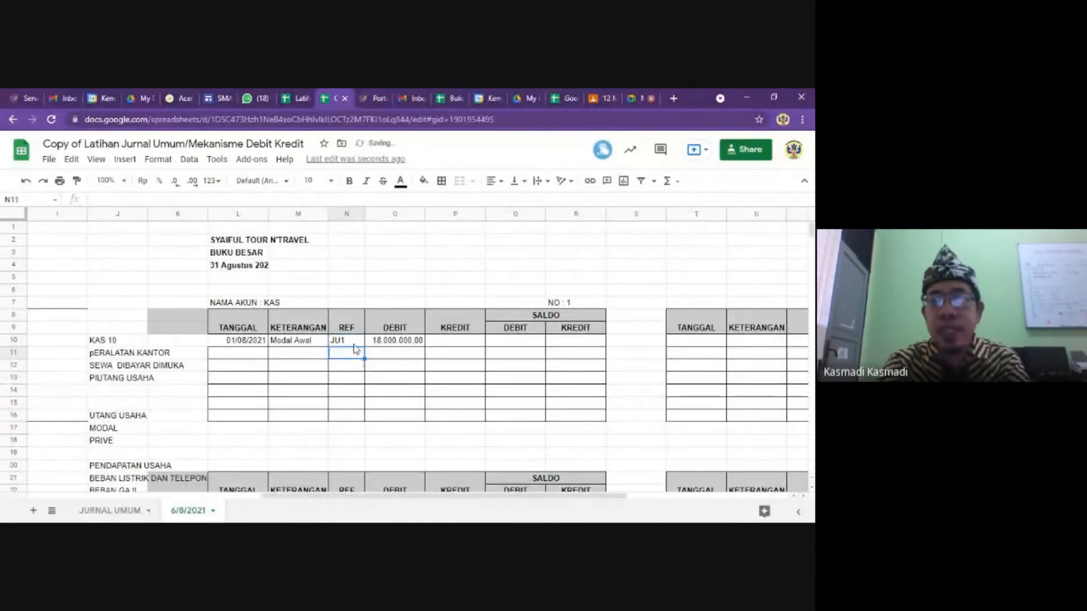
{"action": "left_click", "coordinate": [354, 343]}
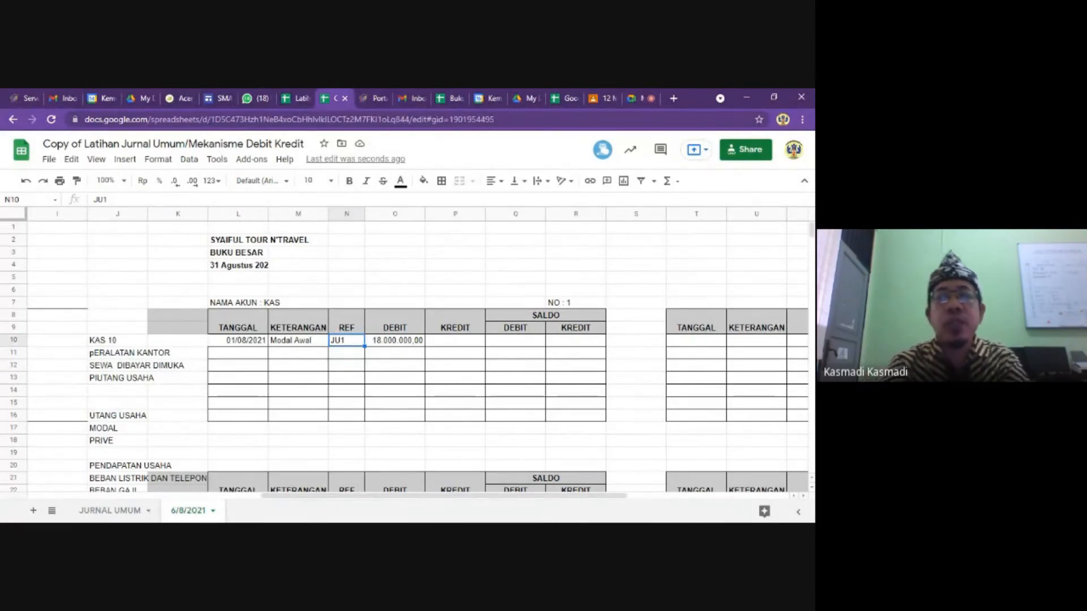
{"action": "left_click", "coordinate": [349, 366]}
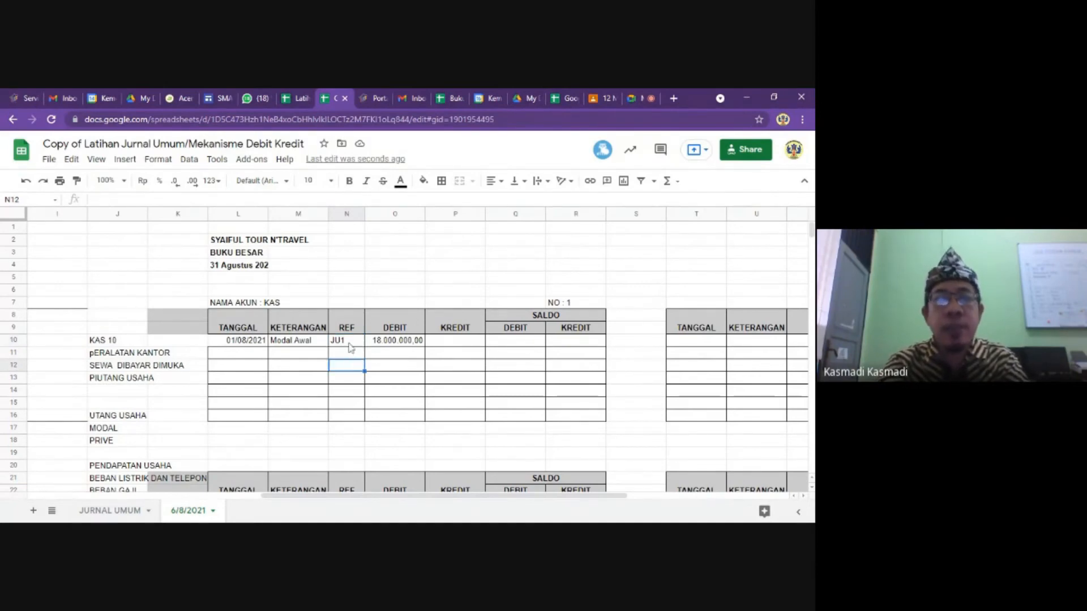
{"action": "left_click", "coordinate": [452, 343]}
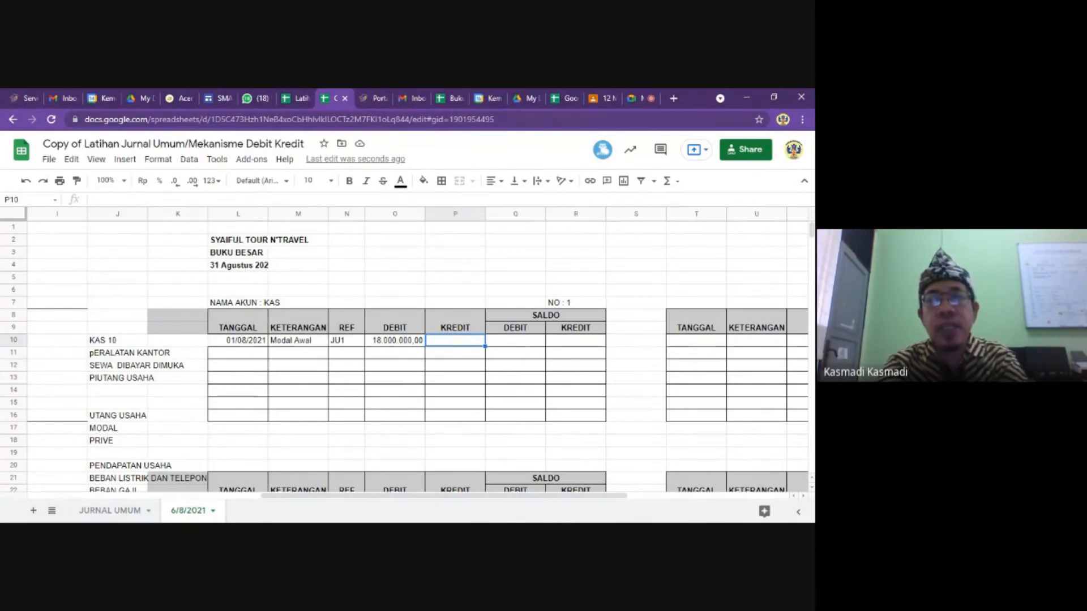
{"action": "type", "text": "0"}
{"action": "key", "text": "Tab"}
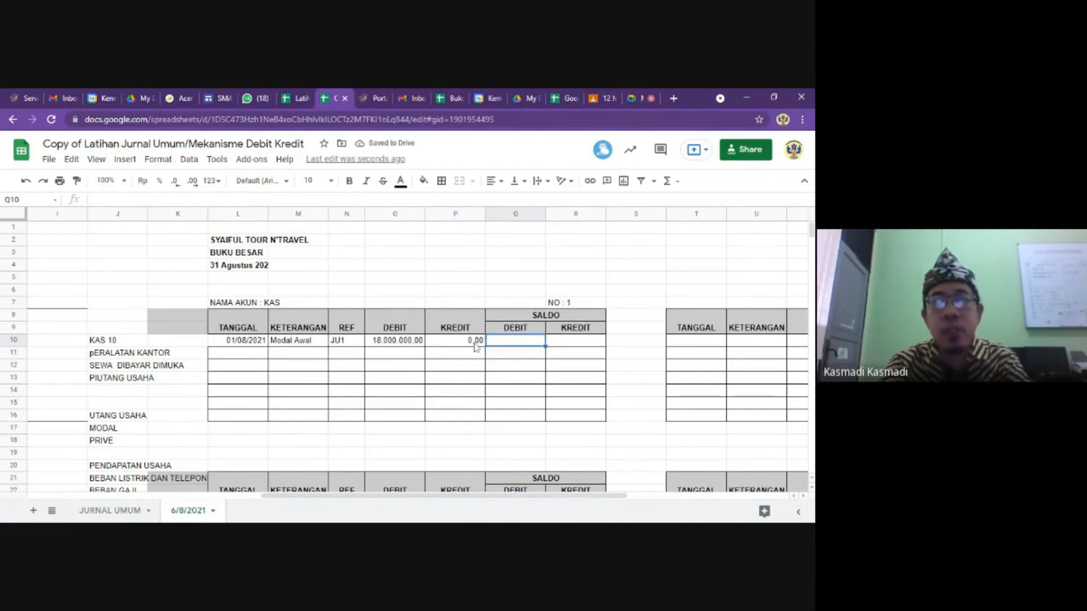
{"action": "left_click", "coordinate": [474, 346]}
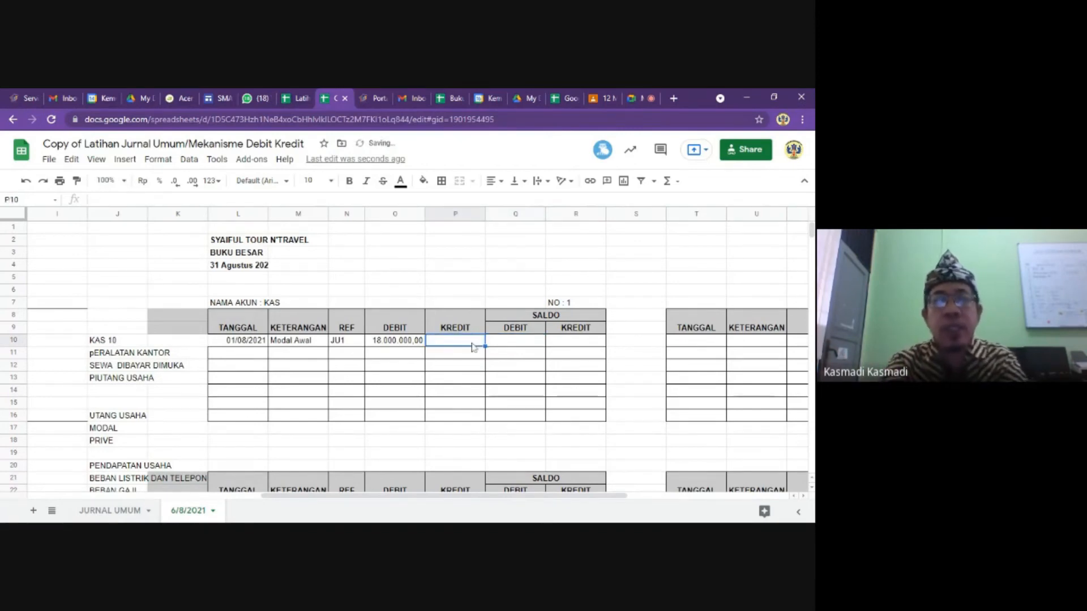
{"action": "key", "text": "Delete"}
Enter 18000000 as the SALDO DEBIT balance in Q10 and check it against the row's debit and credit cells.
{"action": "left_click", "coordinate": [511, 343]}
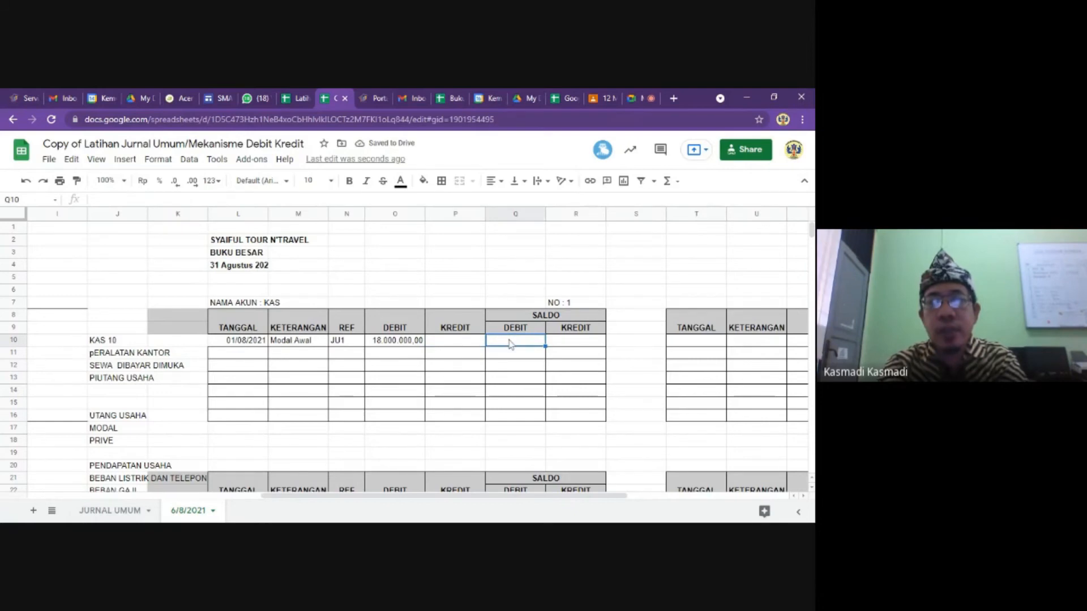
{"action": "type", "text": "1800000"}
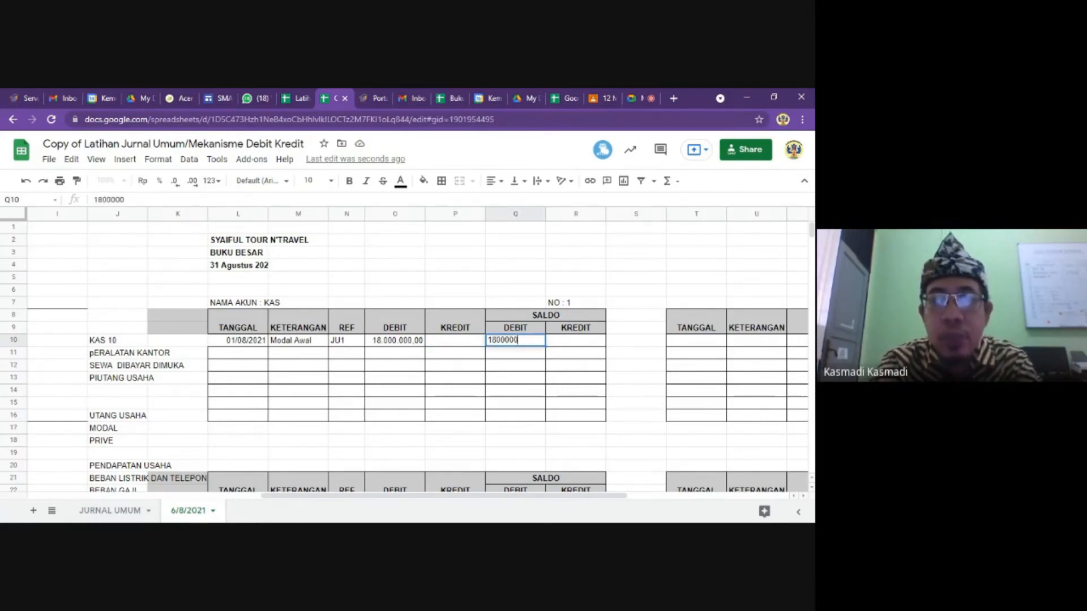
{"action": "type", "text": "0"}
{"action": "key", "text": "Return"}
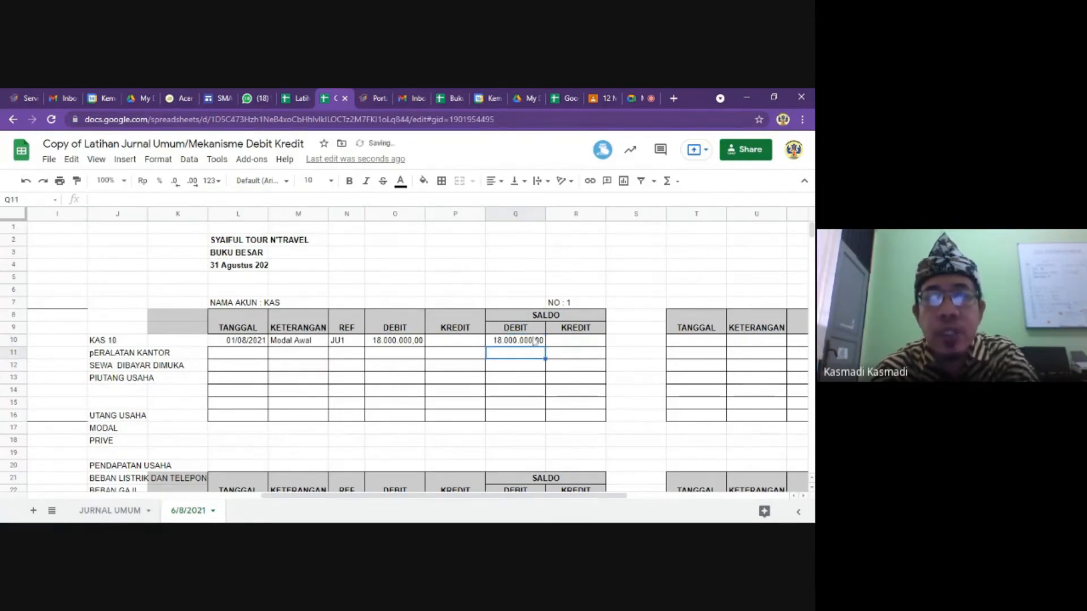
{"action": "left_click", "coordinate": [379, 341]}
{"action": "key", "text": "Right"}
{"action": "key", "text": "Right"}
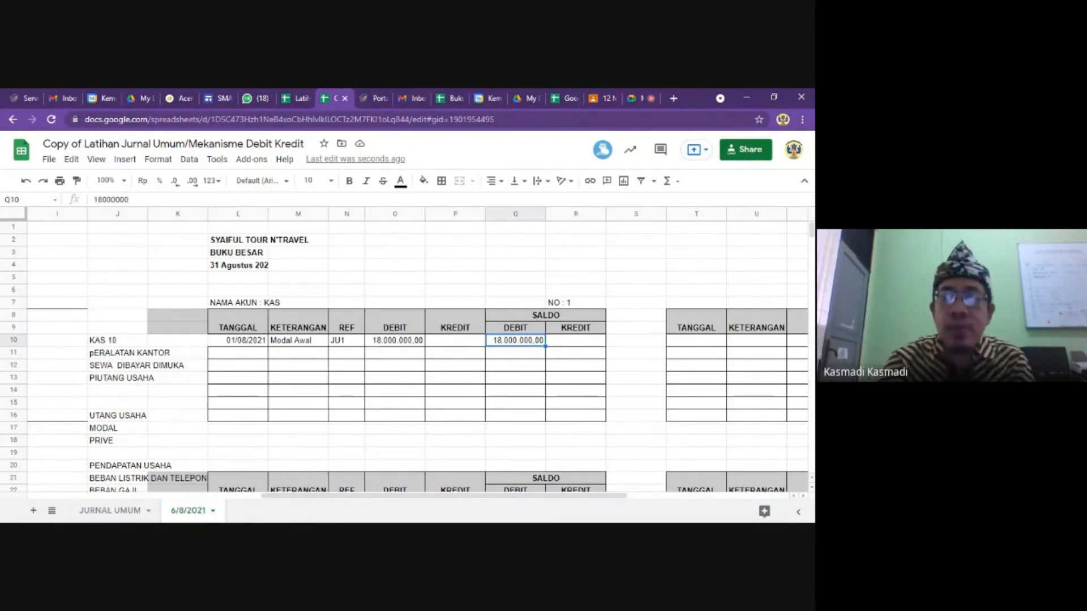
Copy the date 2/8/2021 from A9 of the KAS T-account into the TANGGAL cell L11 of the KAS ledger table.
{"action": "key", "text": "Left"}
{"action": "key", "text": "Left"}
{"action": "key", "text": "Left"}
{"action": "key", "text": "Left"}
{"action": "key", "text": "Left"}
{"action": "key", "text": "Left"}
{"action": "key", "text": "Left"}
{"action": "key", "text": "Left"}
{"action": "key", "text": "Left"}
{"action": "key", "text": "Left"}
{"action": "key", "text": "Left"}
{"action": "key", "text": "Left"}
{"action": "key", "text": "Left"}
{"action": "key", "text": "Left"}
{"action": "key", "text": "Left"}
{"action": "key", "text": "Left"}
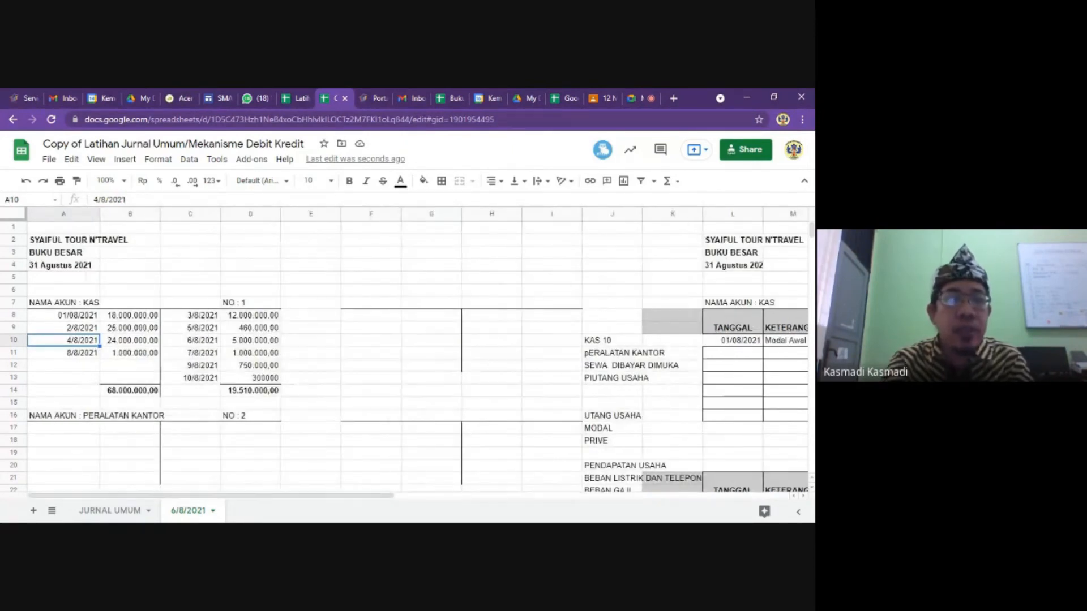
{"action": "left_click", "coordinate": [95, 329]}
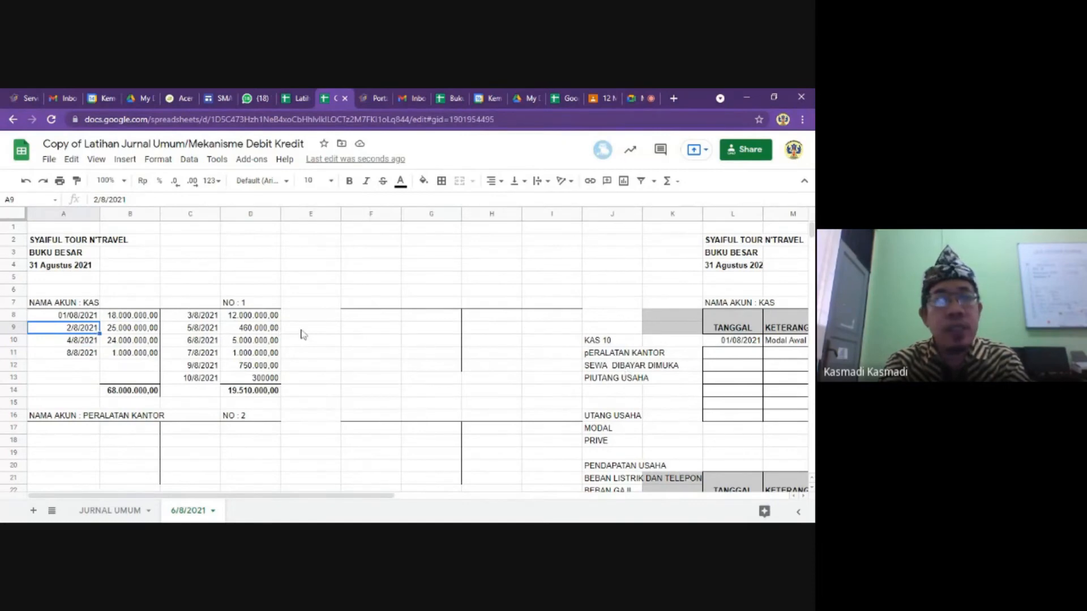
{"action": "right_click", "coordinate": [65, 333]}
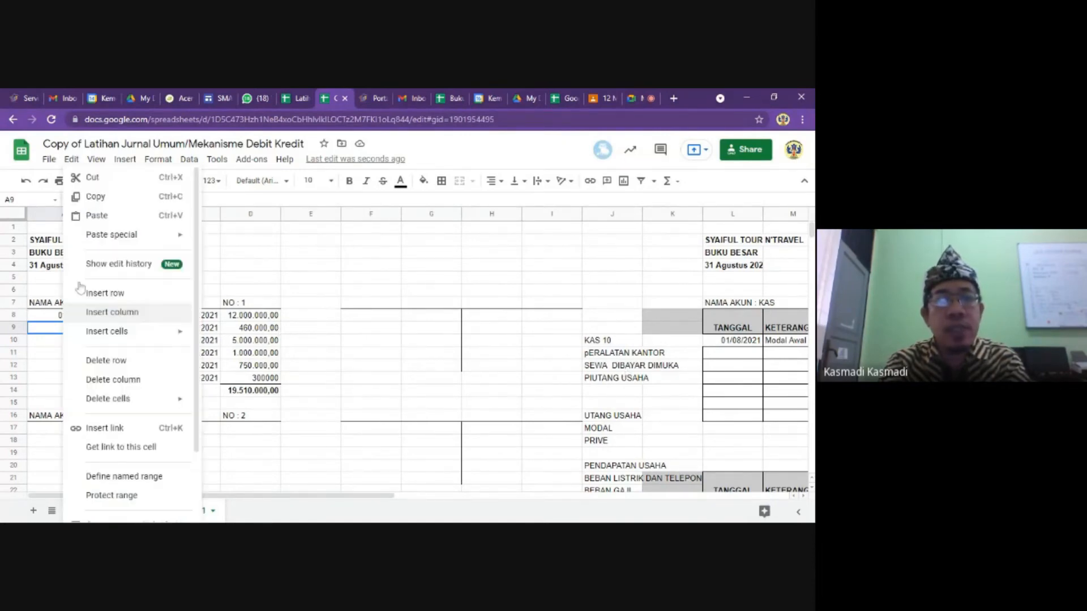
{"action": "left_click", "coordinate": [97, 195]}
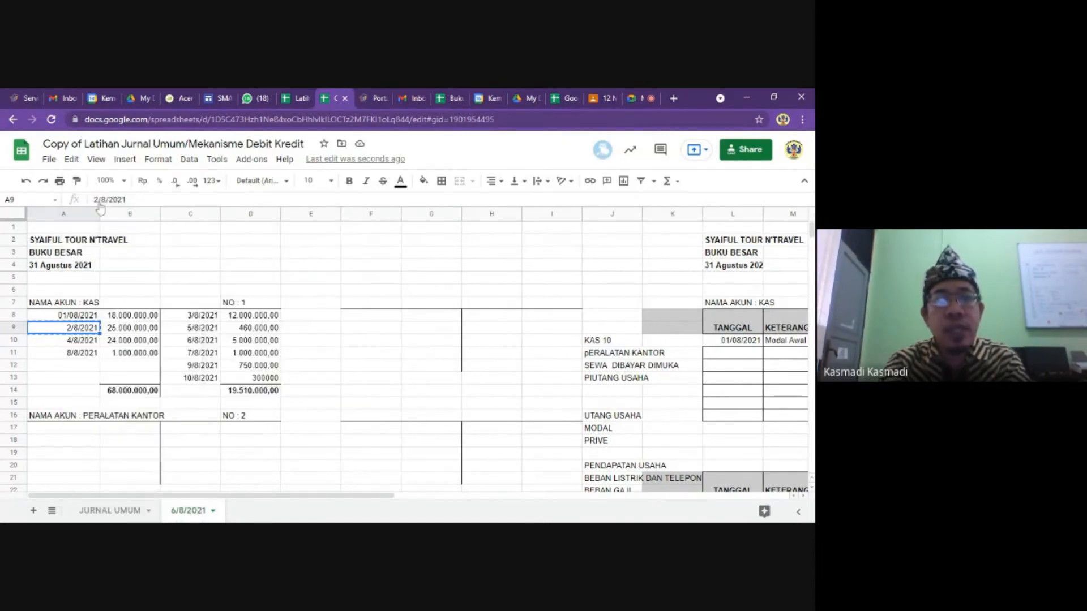
{"action": "left_click", "coordinate": [729, 356]}
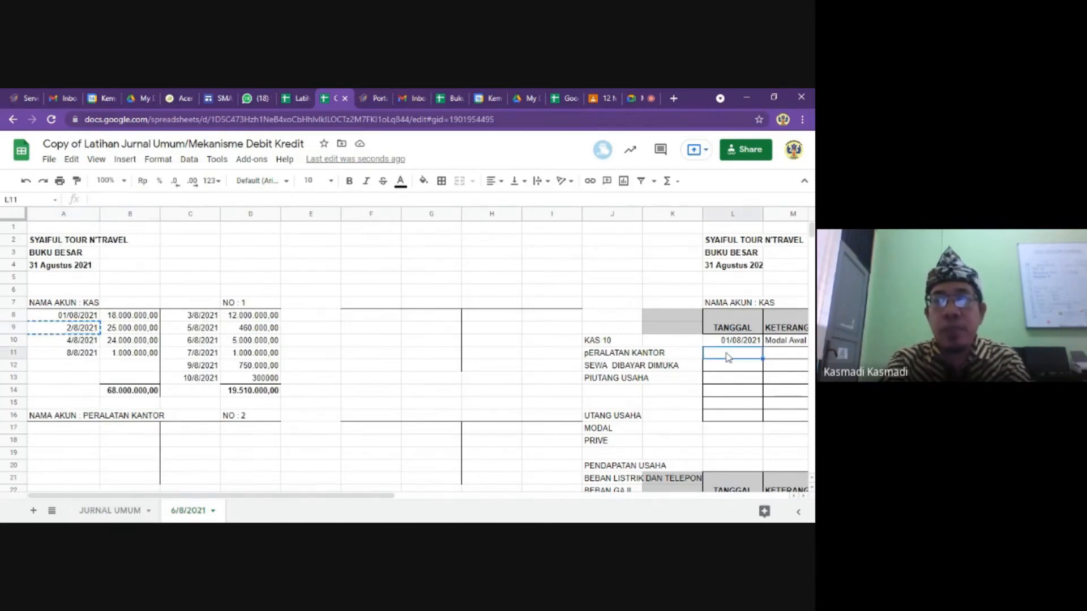
{"action": "right_click", "coordinate": [728, 355]}
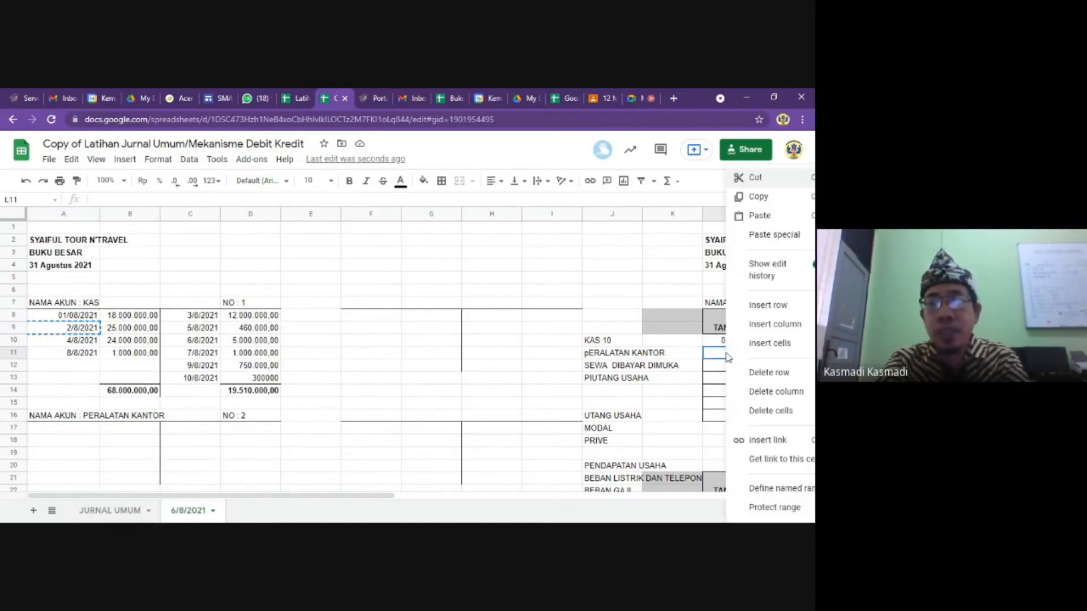
{"action": "left_click", "coordinate": [752, 217]}
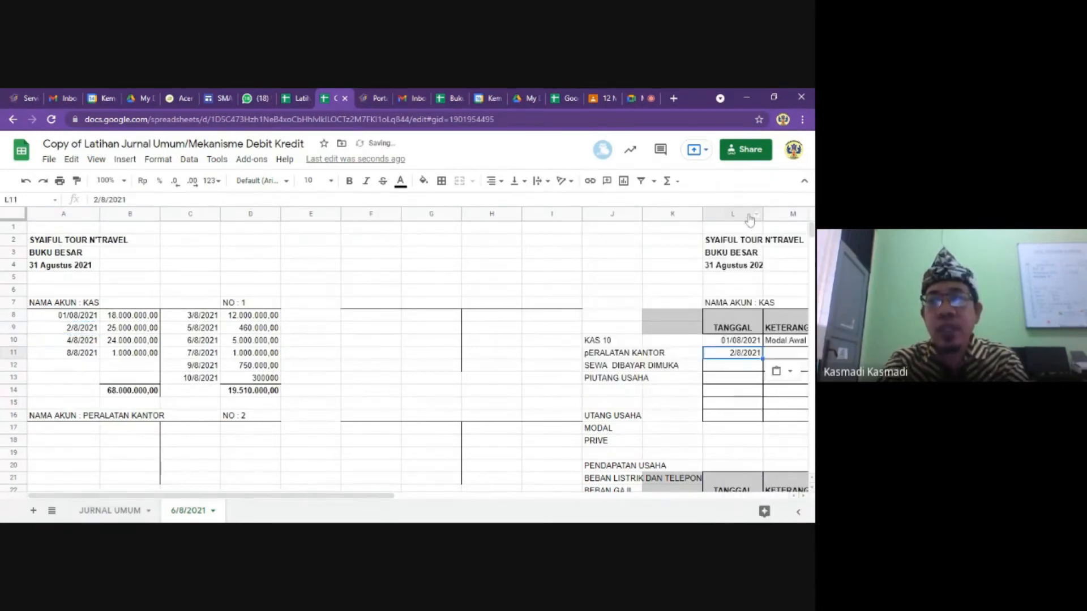
Enter 25000000 in the DEBIT cell O11 of the KAS ledger table.
{"action": "left_click", "coordinate": [780, 358]}
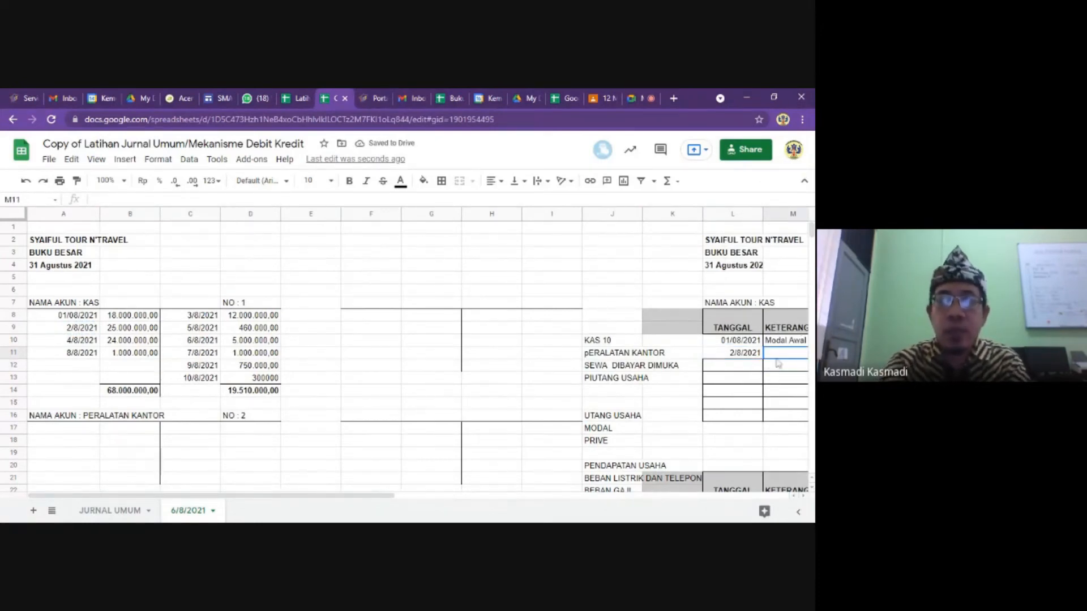
{"action": "key", "text": "Tab"}
{"action": "key", "text": "Tab"}
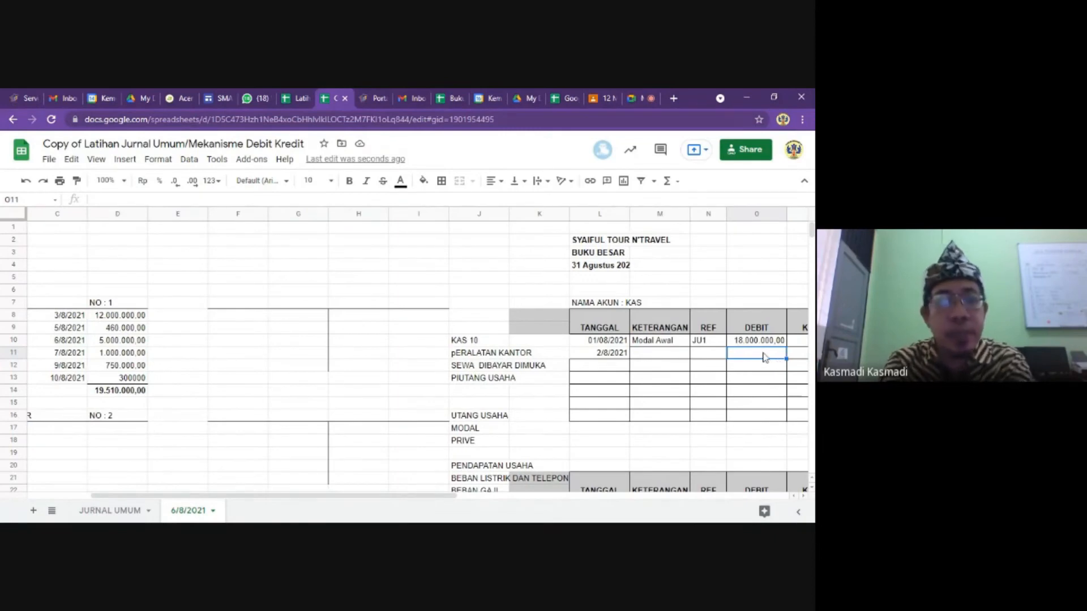
{"action": "type", "text": "25"}
{"action": "type", "text": "000000"}
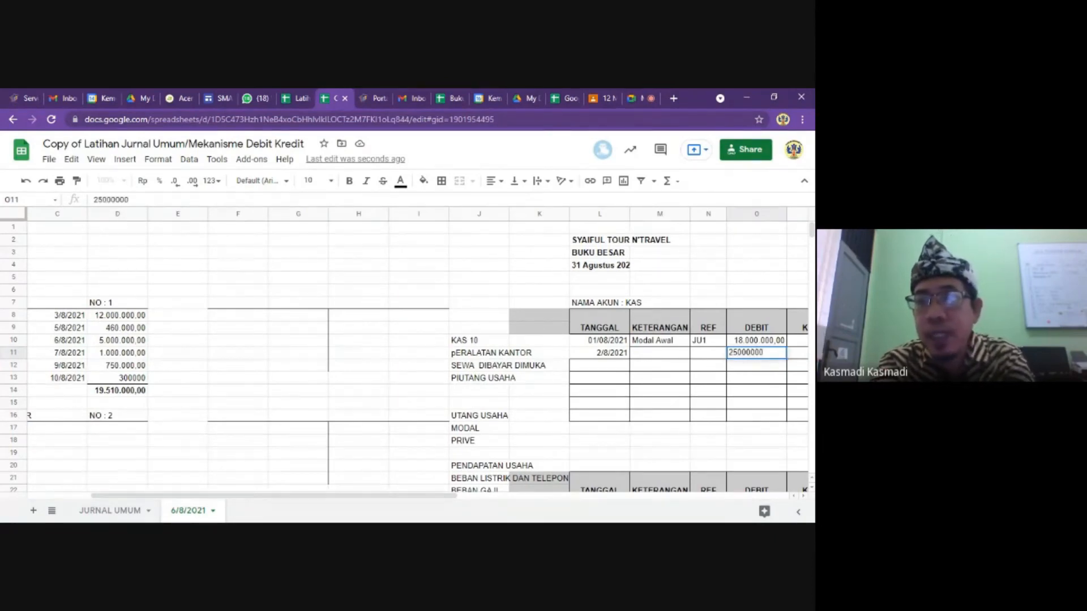
{"action": "key", "text": "Return"}
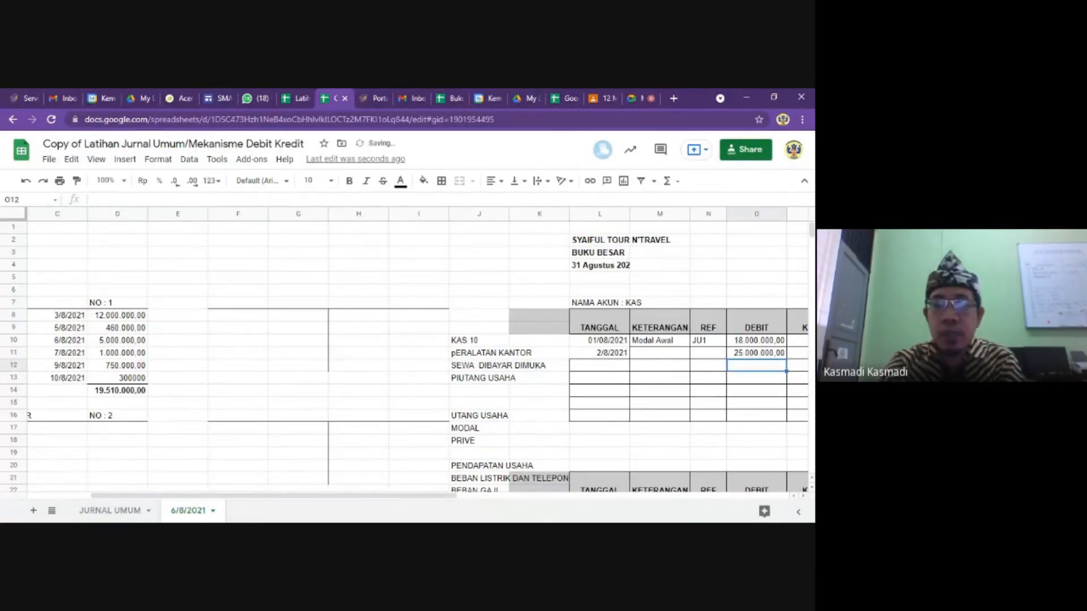
Check the 02/08/2021 contra account in the JURNAL UMUM sheet and enter Utang Bank as the KETERANGAN in M11 of the KAS ledger table.
{"action": "left_click", "coordinate": [600, 365]}
{"action": "key", "text": "Left"}
{"action": "key", "text": "Left"}
{"action": "key", "text": "Left"}
{"action": "key", "text": "Left"}
{"action": "key", "text": "Left"}
{"action": "key", "text": "Left"}
{"action": "key", "text": "Left"}
{"action": "key", "text": "Left"}
{"action": "key", "text": "Left"}
{"action": "key", "text": "Left"}
{"action": "key", "text": "Left"}
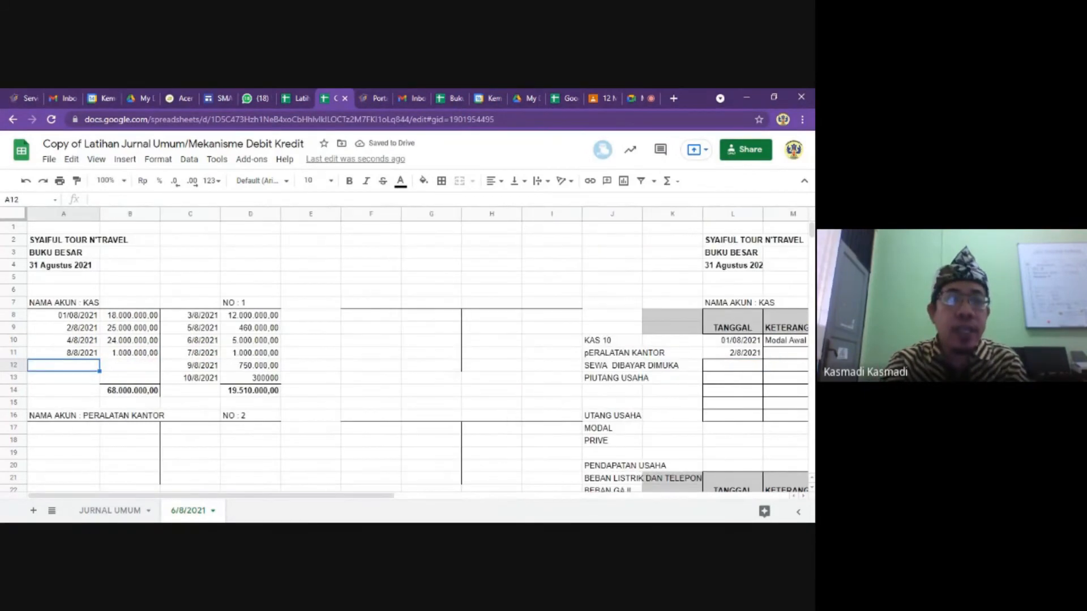
{"action": "left_click", "coordinate": [100, 515]}
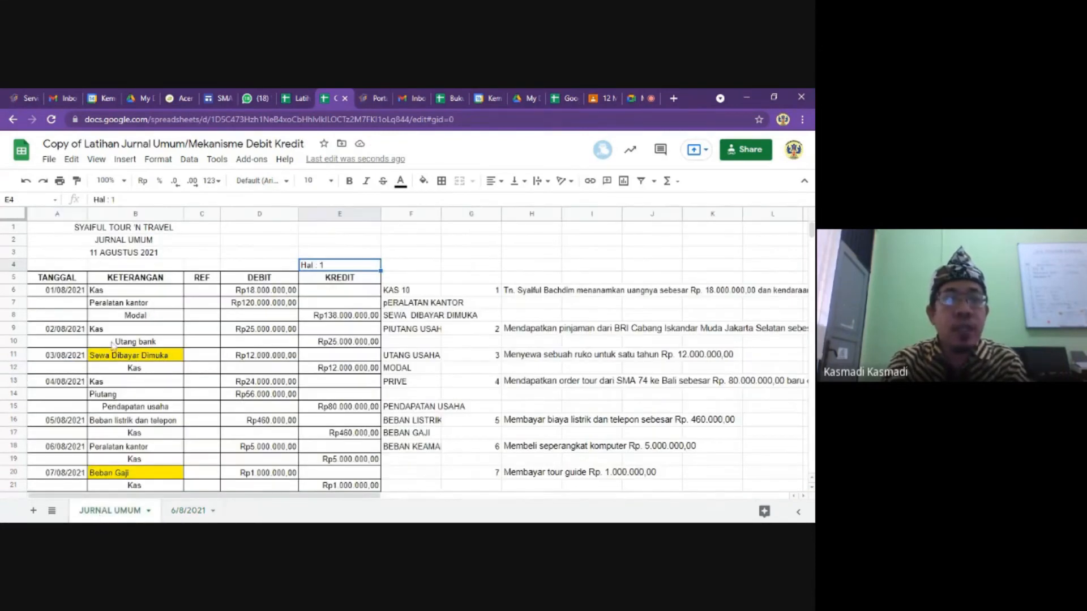
{"action": "left_click", "coordinate": [113, 342]}
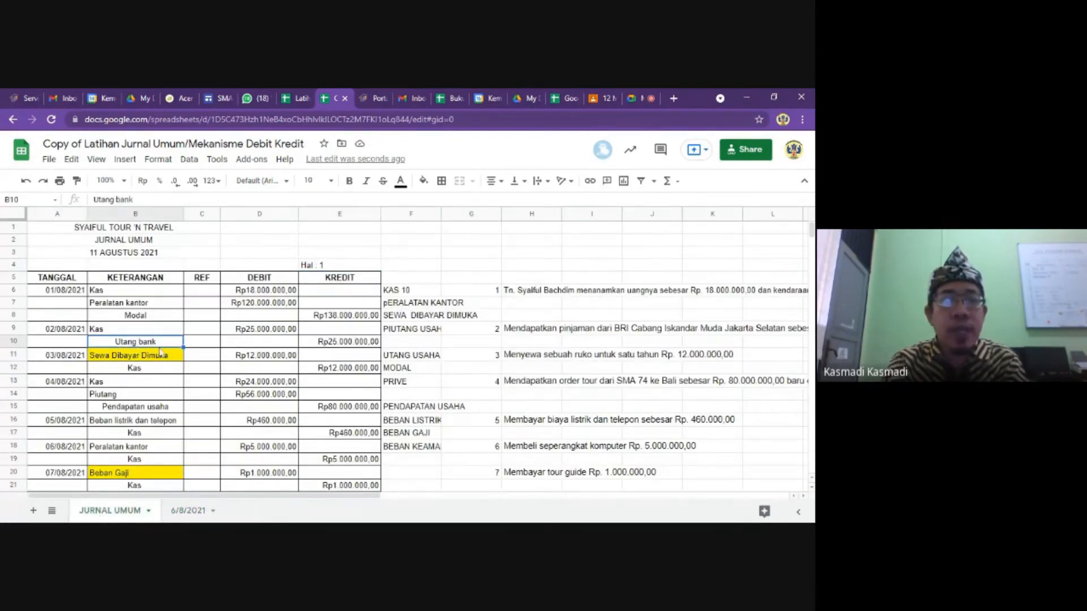
{"action": "left_click", "coordinate": [189, 511]}
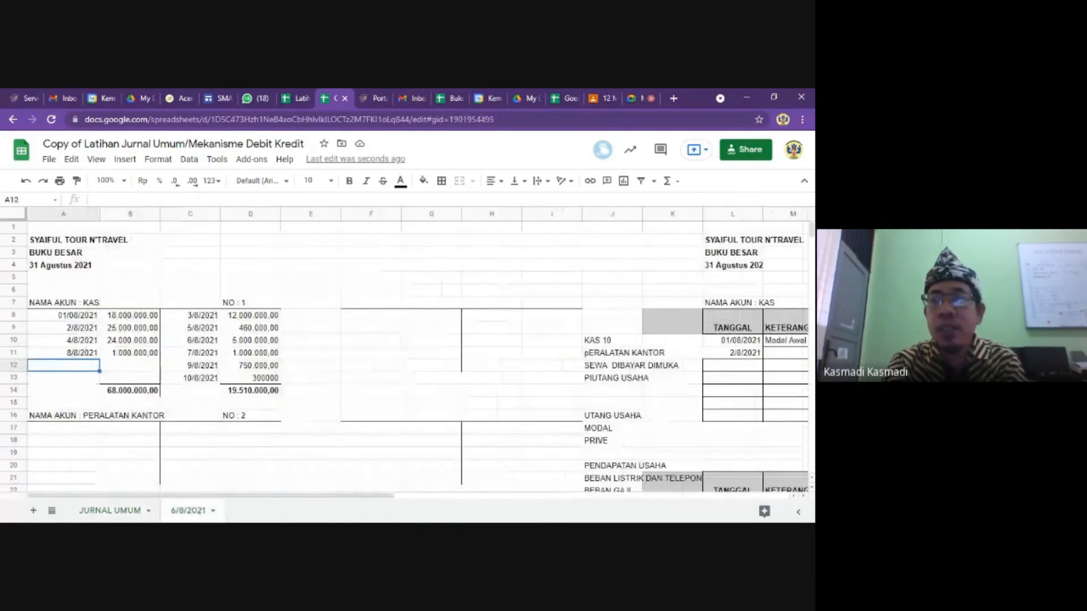
{"action": "left_click", "coordinate": [785, 356]}
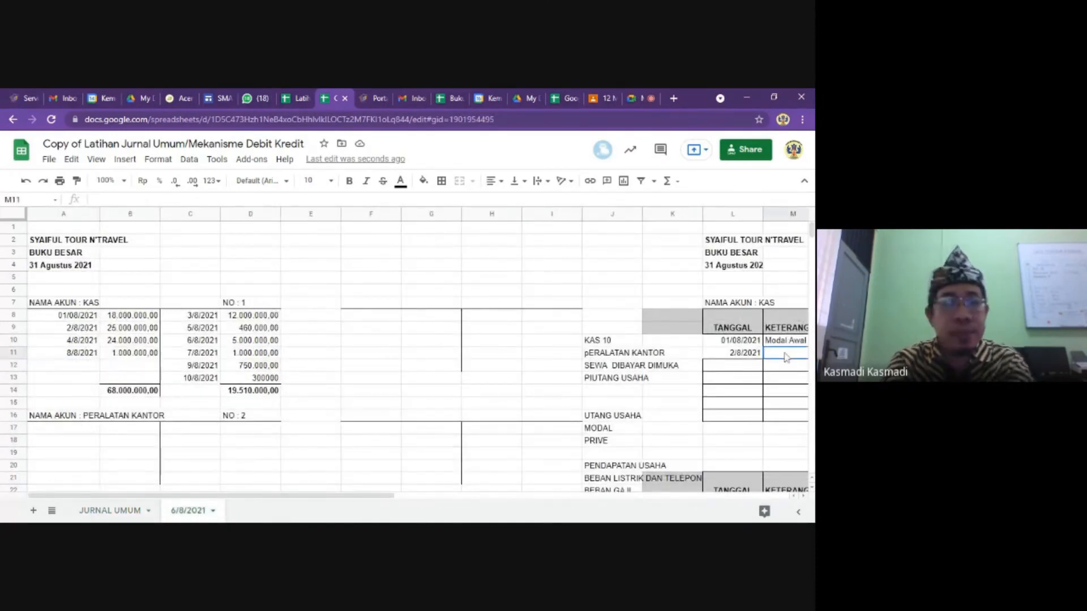
{"action": "type", "text": "Utang"}
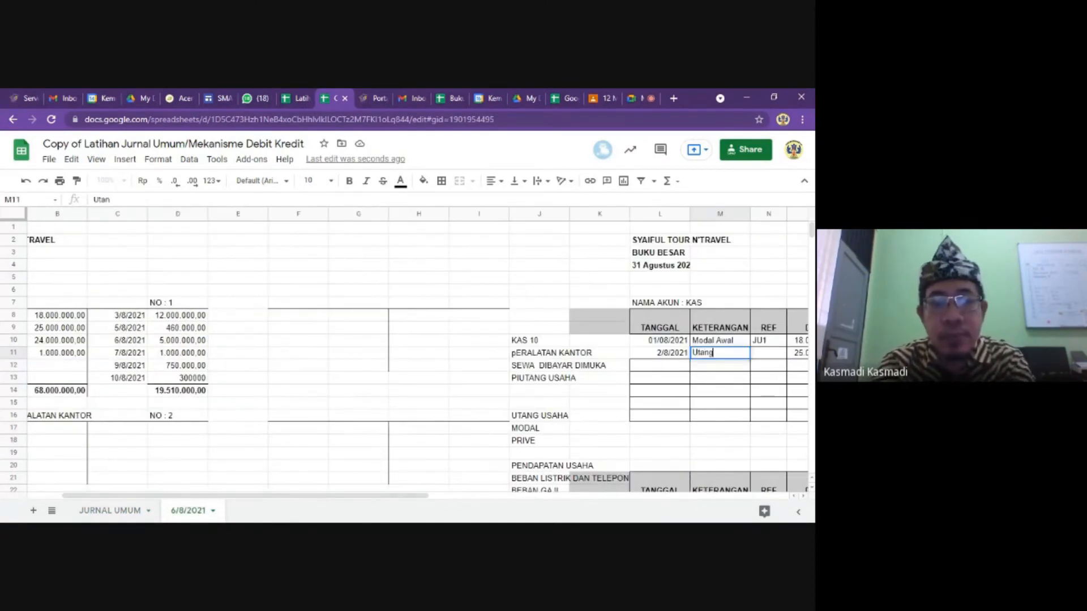
{"action": "type", "text": " Bank"}
{"action": "key", "text": "Tab"}
Enter 43000000 as the SALDO DEBIT running balance in Q11 of the KAS ledger table.
{"action": "key", "text": "Tab"}
{"action": "key", "text": "Tab"}
{"action": "key", "text": "Tab"}
{"action": "key", "text": "Tab"}
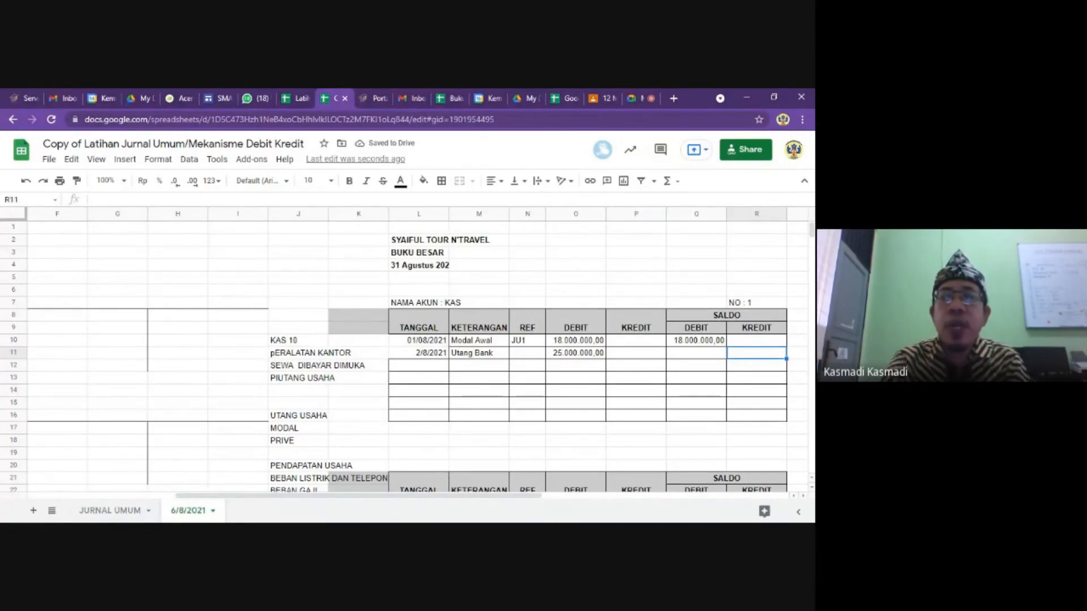
{"action": "left_click", "coordinate": [593, 356]}
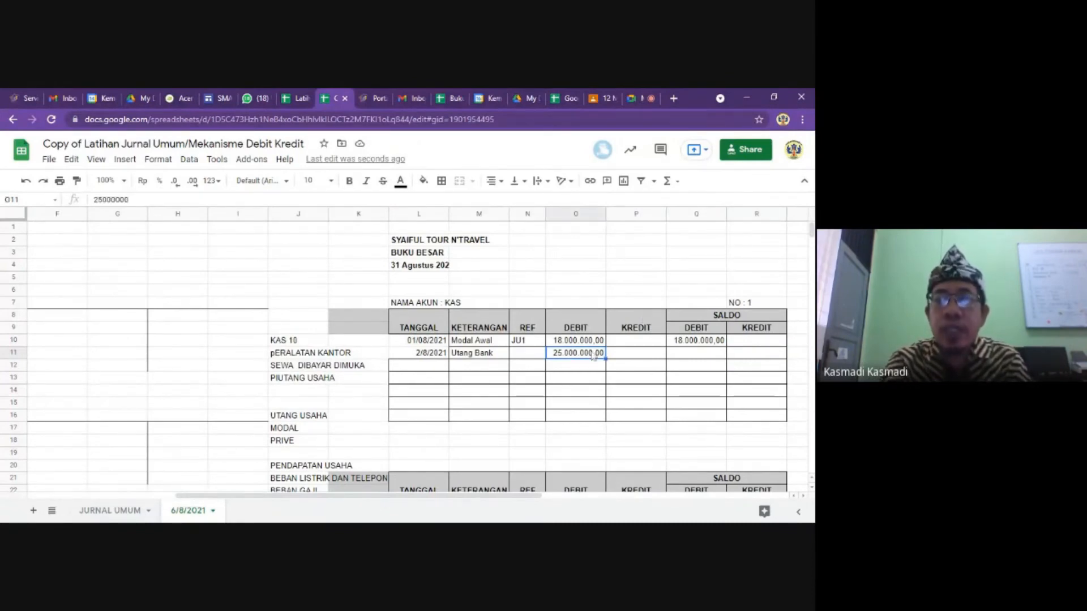
{"action": "left_click", "coordinate": [688, 354]}
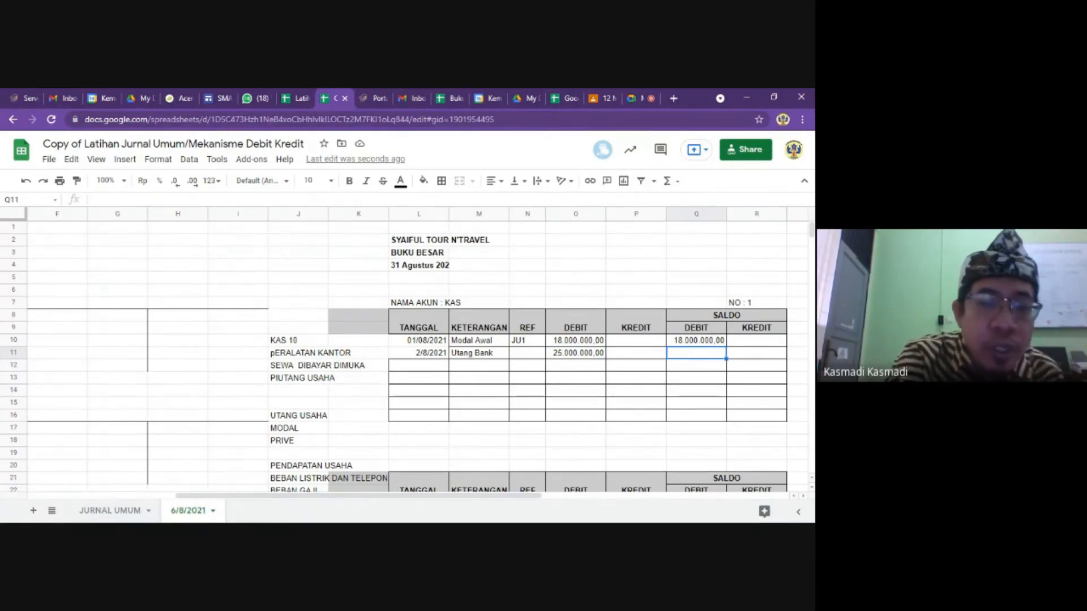
{"action": "type", "text": "4300"}
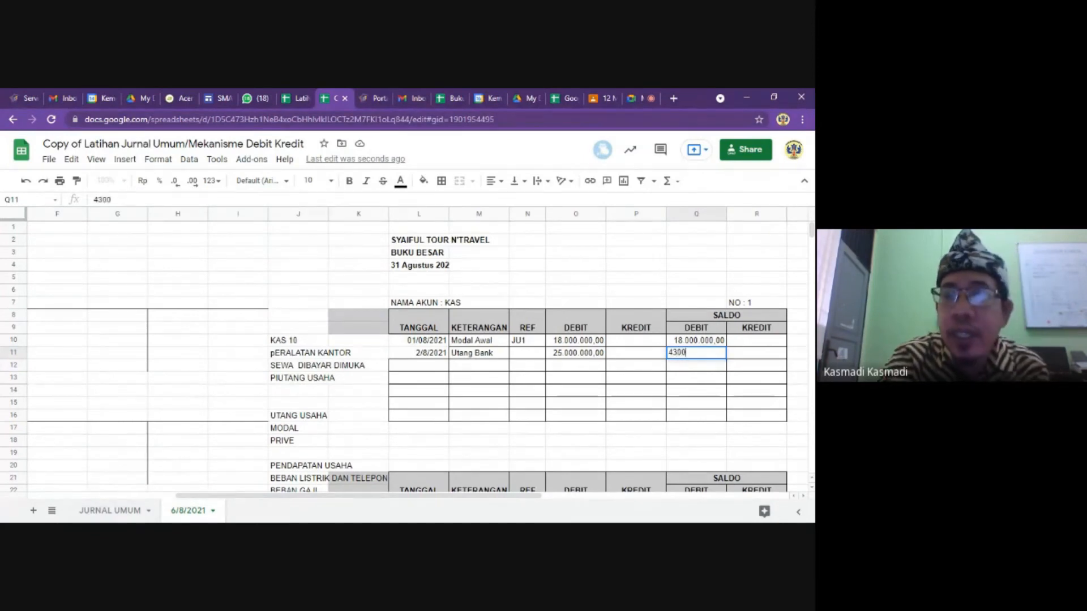
{"action": "type", "text": "0000"}
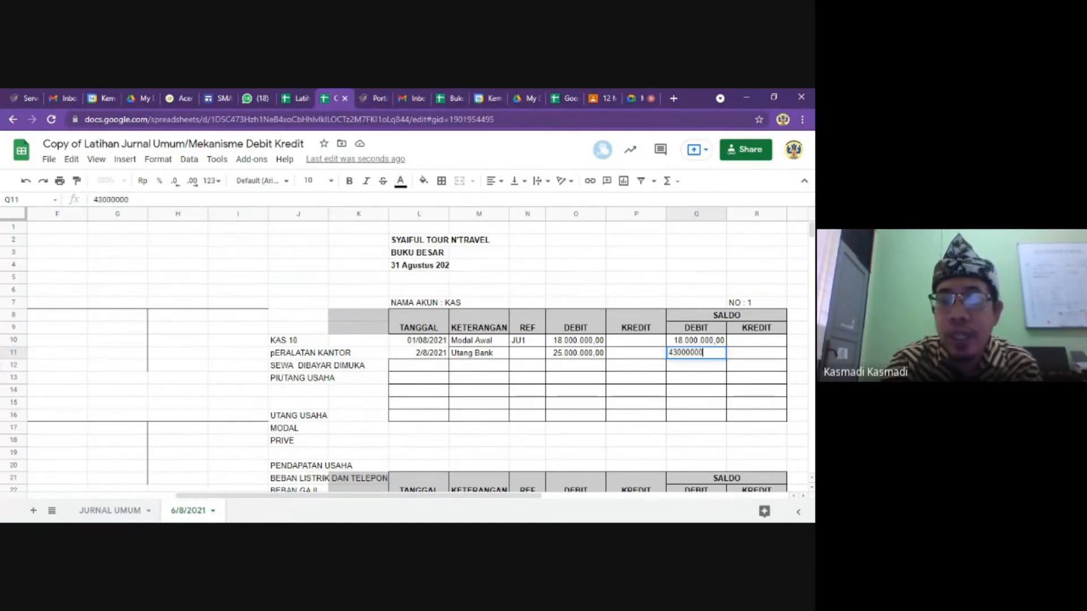
{"action": "key", "text": "Return"}
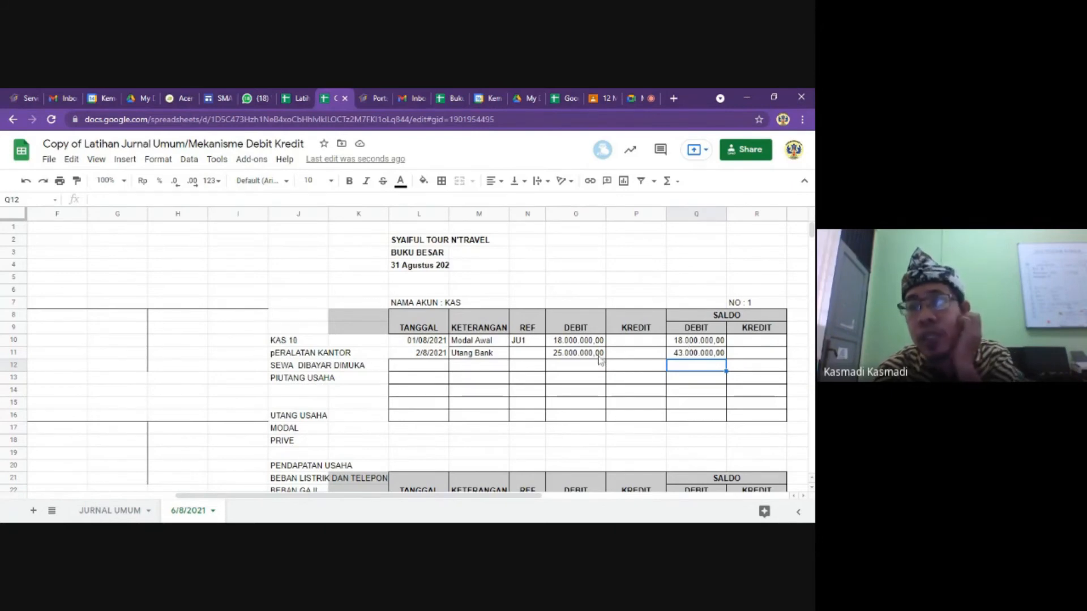
{"action": "left_click", "coordinate": [682, 357]}
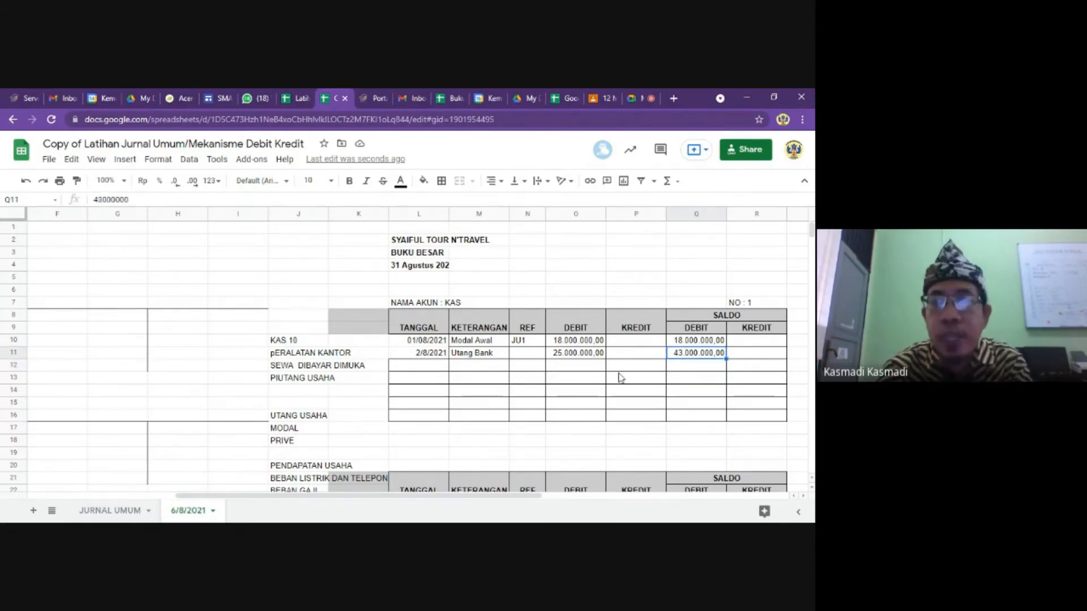
Copy the date 3/8/2021 from C8 of the KAS T-account into the TANGGAL cell L12 of the KAS ledger table.
{"action": "left_click", "coordinate": [643, 372]}
{"action": "key", "text": "Left"}
{"action": "key", "text": "Home"}
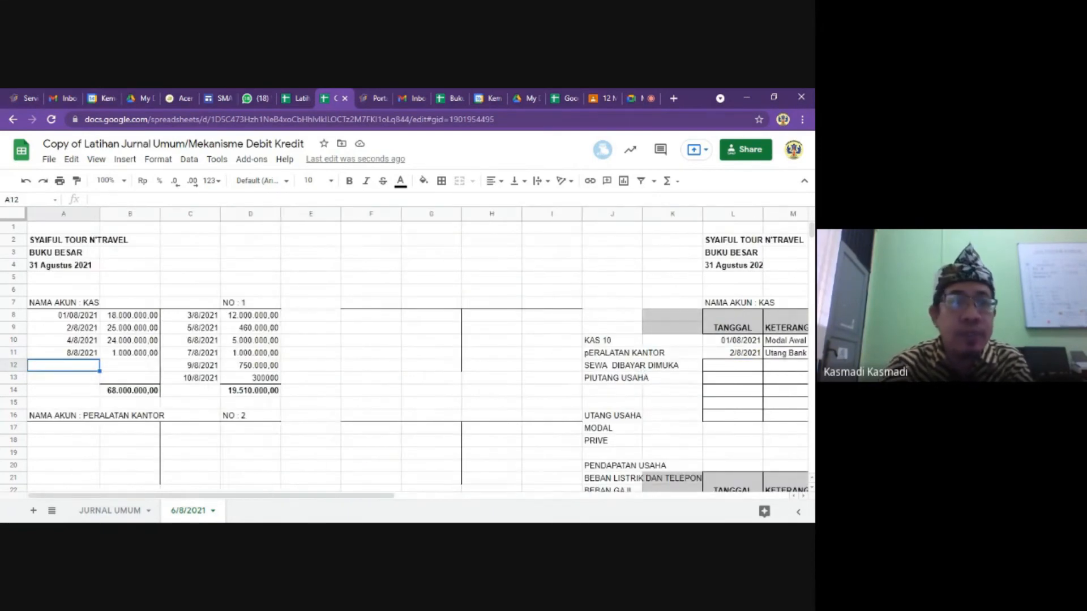
{"action": "left_click", "coordinate": [202, 319]}
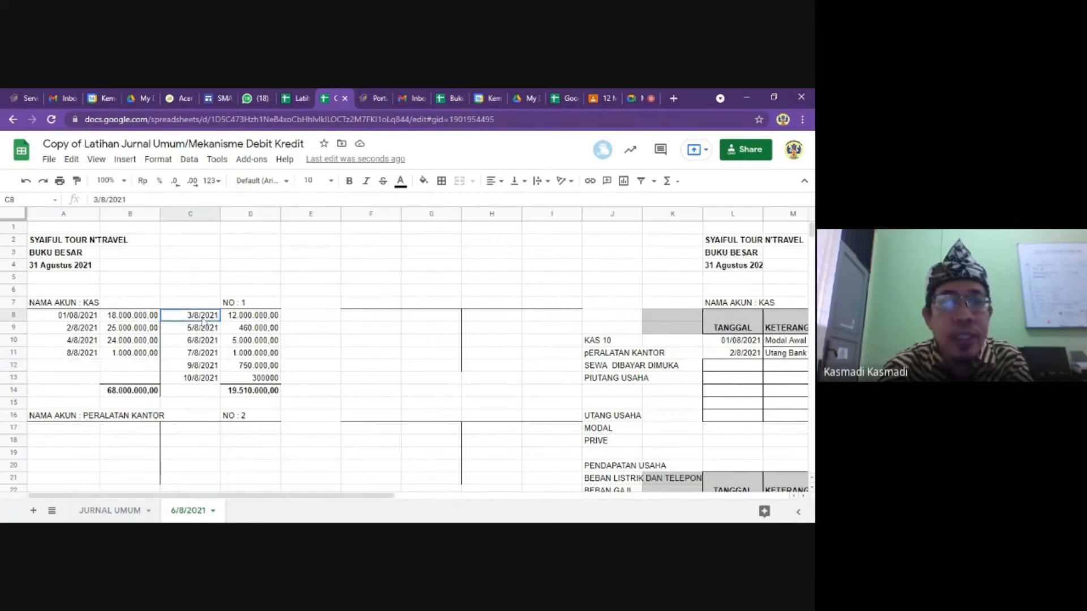
{"action": "right_click", "coordinate": [203, 321]}
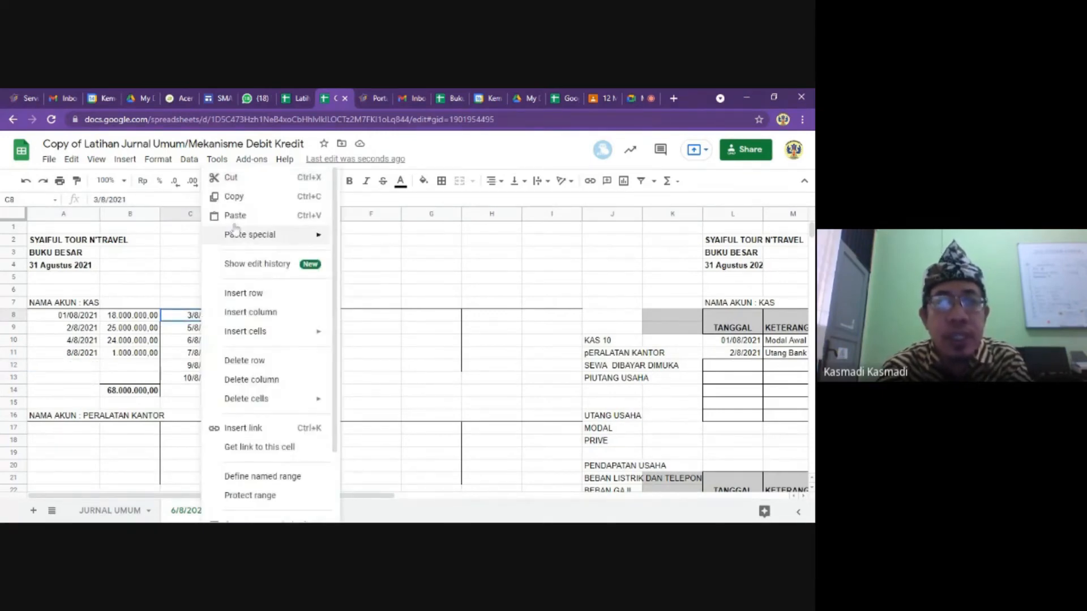
{"action": "left_click", "coordinate": [242, 198]}
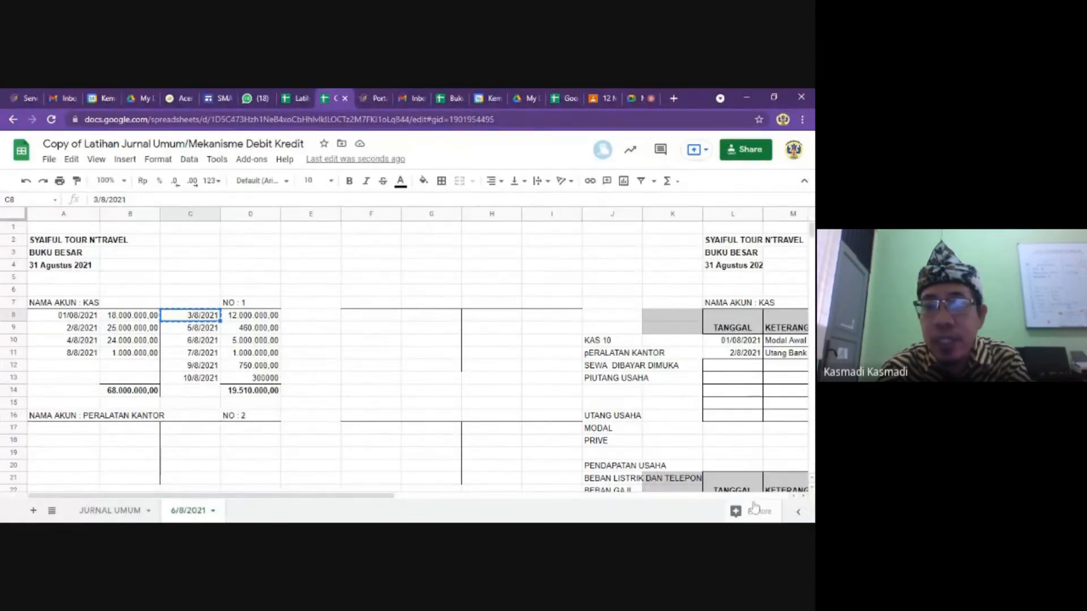
{"action": "left_click", "coordinate": [719, 368]}
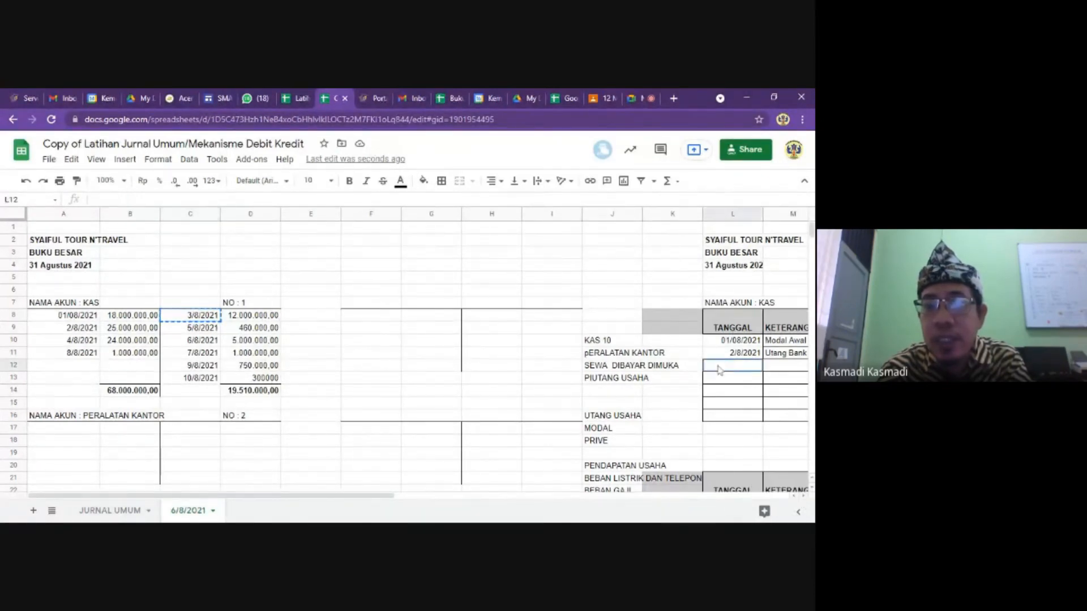
{"action": "key", "text": "Right"}
{"action": "key", "text": "Right"}
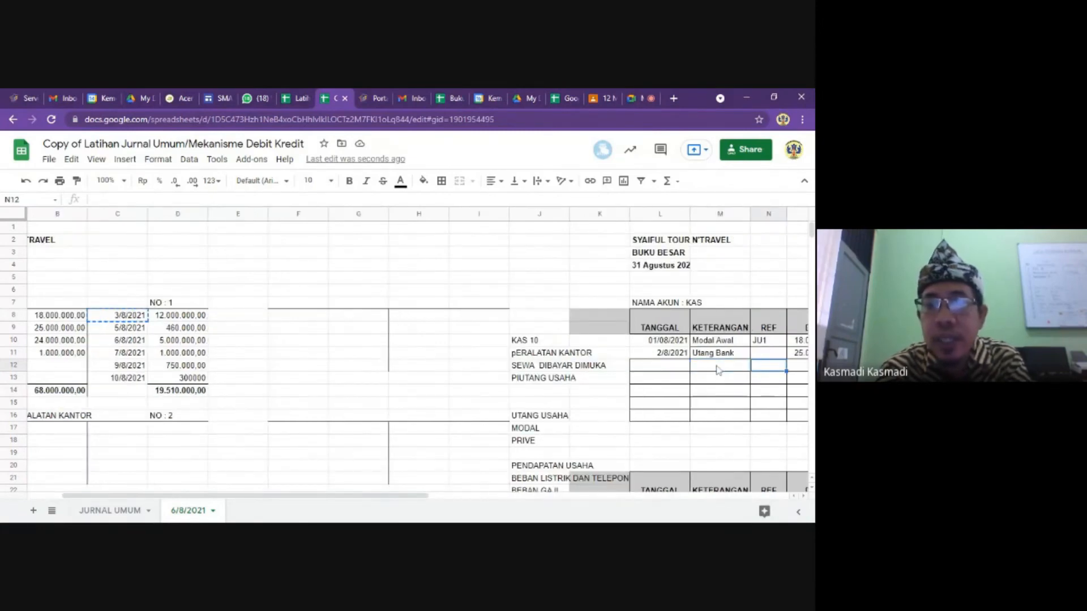
{"action": "left_click", "coordinate": [658, 368]}
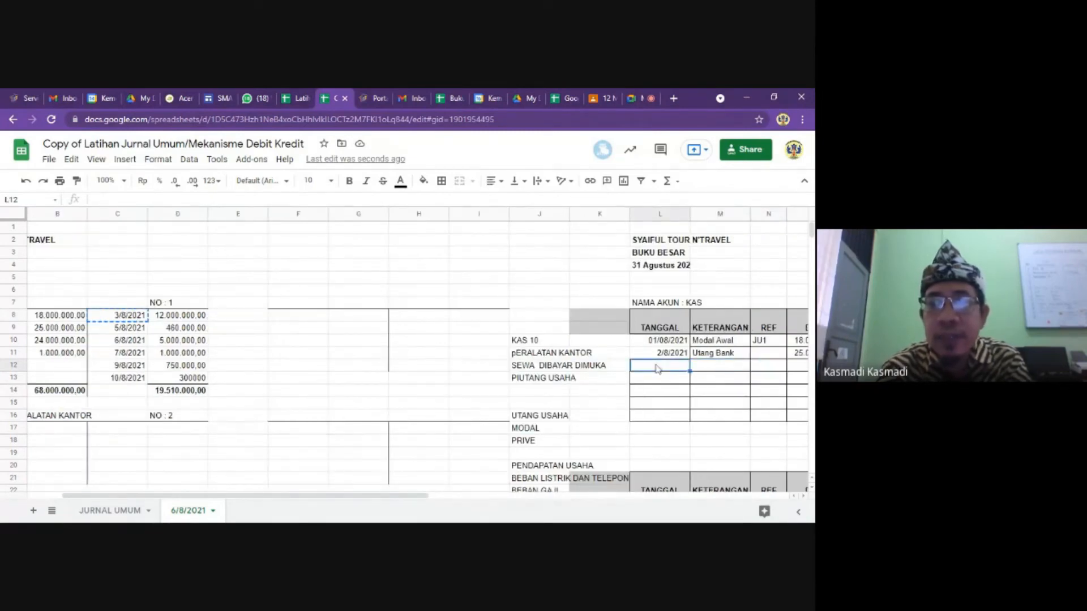
{"action": "right_click", "coordinate": [657, 368]}
{"action": "left_click", "coordinate": [687, 216]}
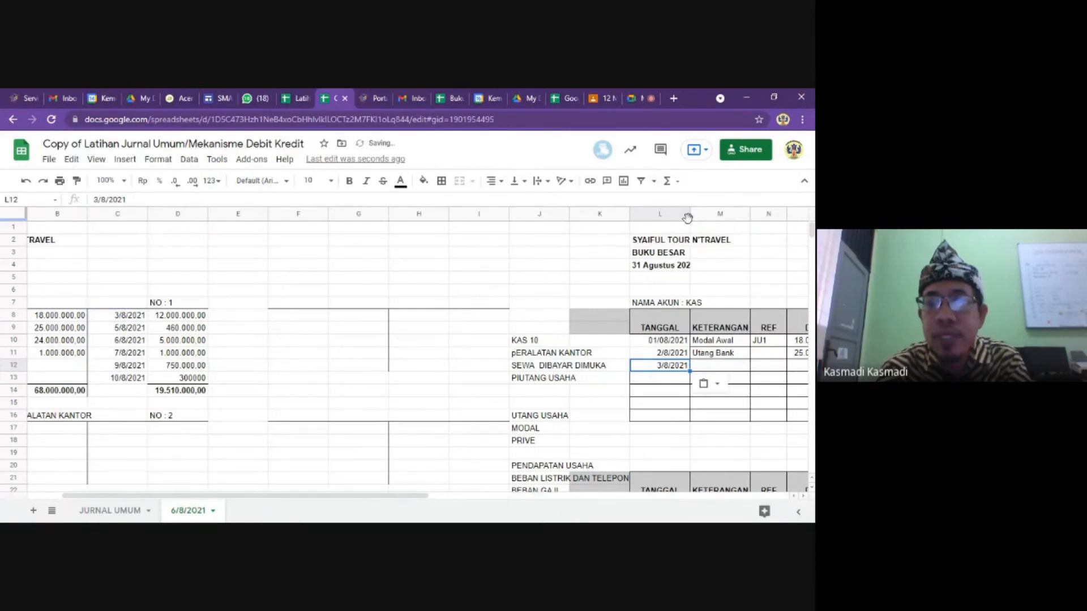
Enter 12000000 in the KREDIT cell P12 of the KAS ledger table for the 3/8/2021 row.
{"action": "left_click", "coordinate": [710, 369]}
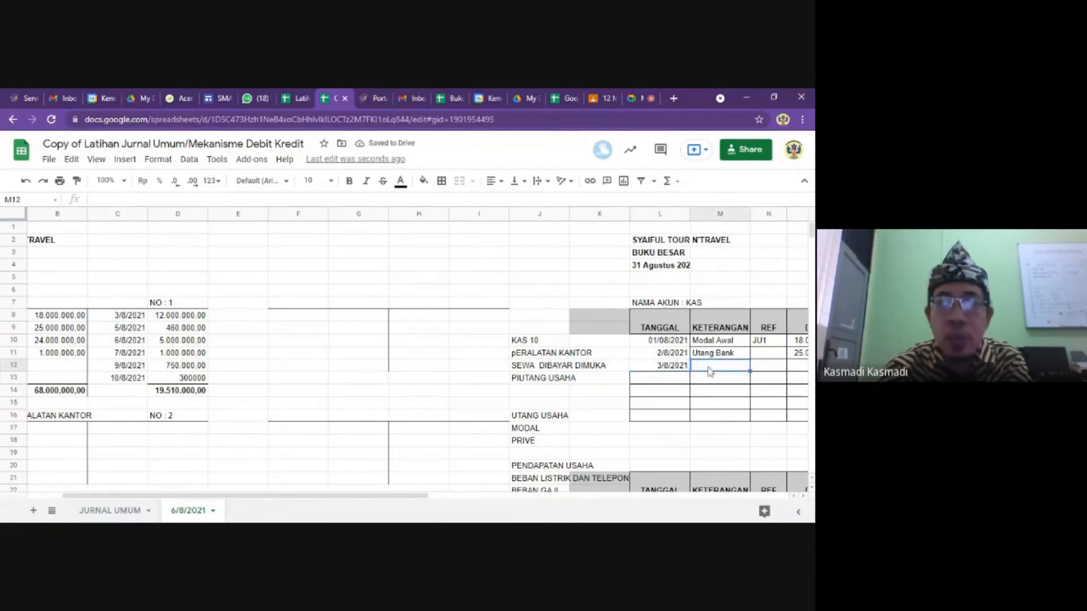
{"action": "key", "text": "Right"}
{"action": "key", "text": "Right"}
{"action": "key", "text": "Right"}
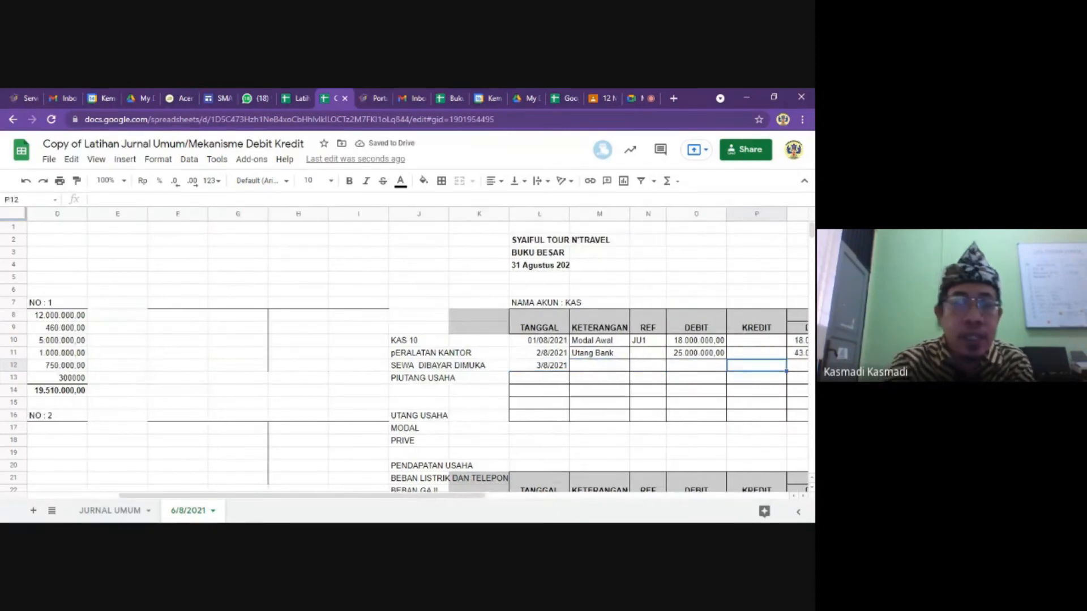
{"action": "type", "text": "12000000"}
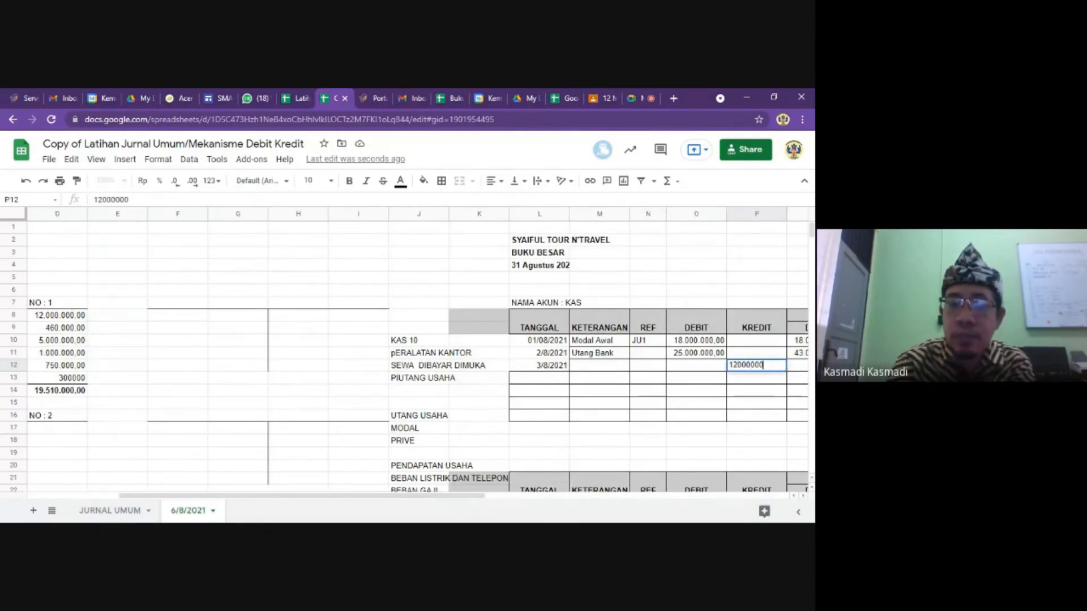
{"action": "key", "text": "Return"}
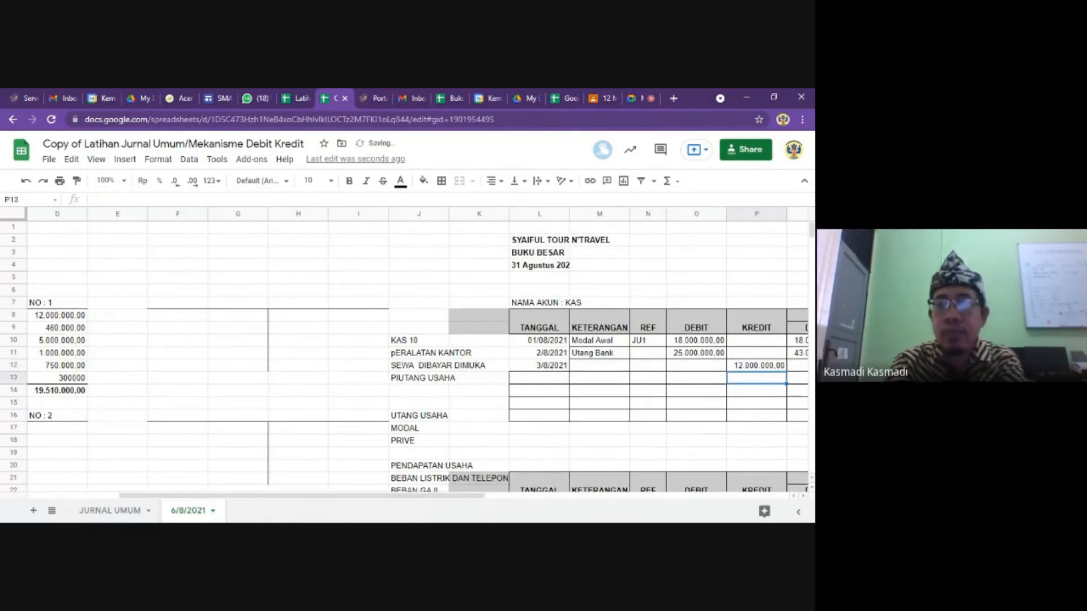
Check the 03/08/2021 contra account in the JURNAL UMUM sheet and enter Sewa Dibayar Dimuka as the KETERANGAN in M12 of the KAS ledger table.
{"action": "left_click", "coordinate": [599, 365]}
{"action": "left_click", "coordinate": [110, 511]}
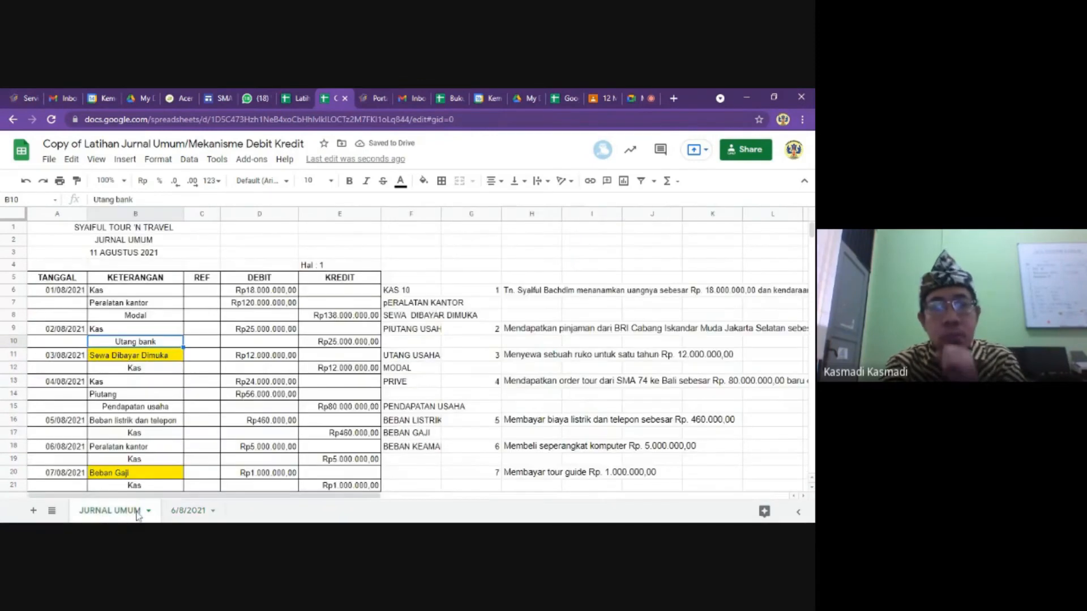
{"action": "left_click", "coordinate": [136, 371]}
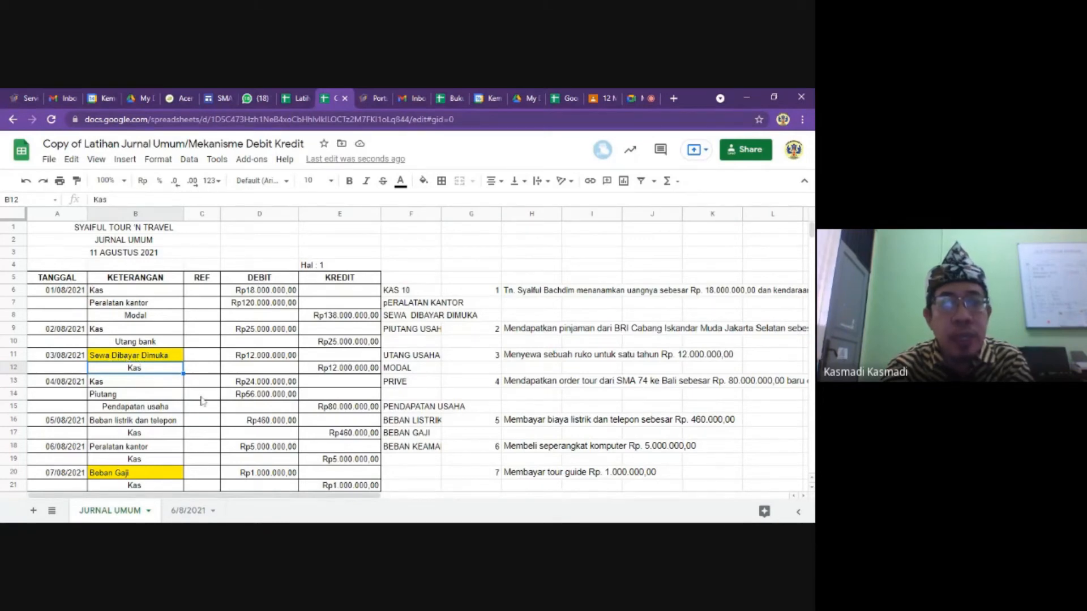
{"action": "left_click", "coordinate": [188, 510]}
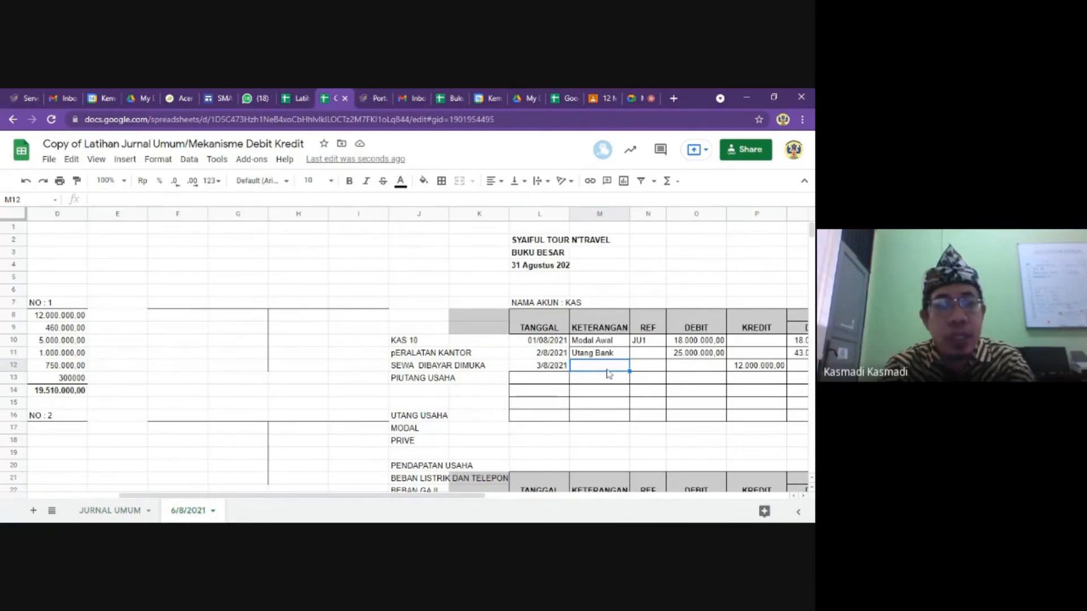
{"action": "type", "text": "Sewa D"}
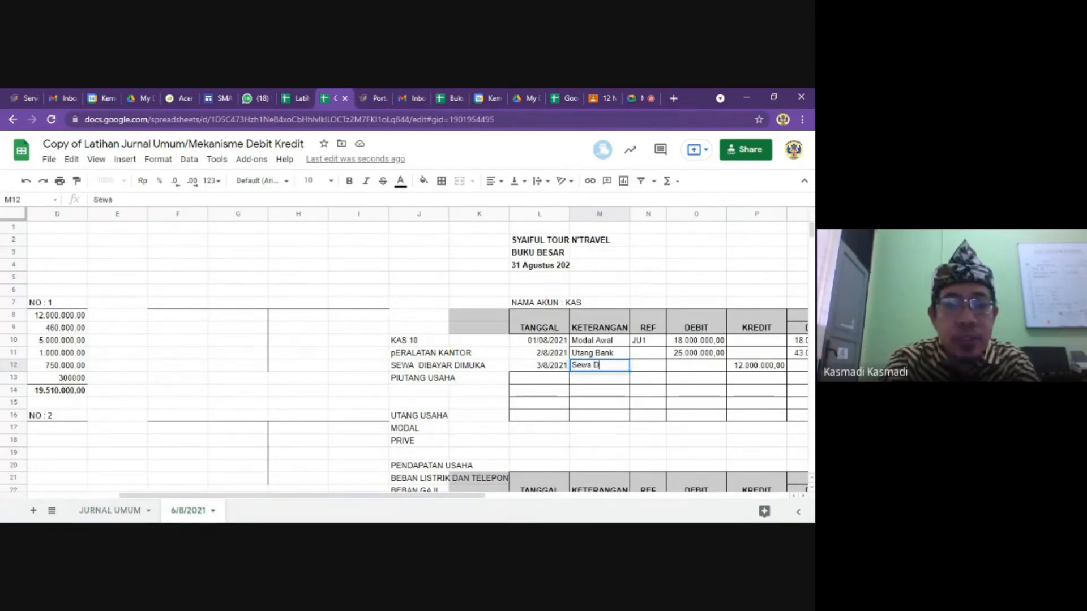
{"action": "type", "text": "ibayar Dimuka"}
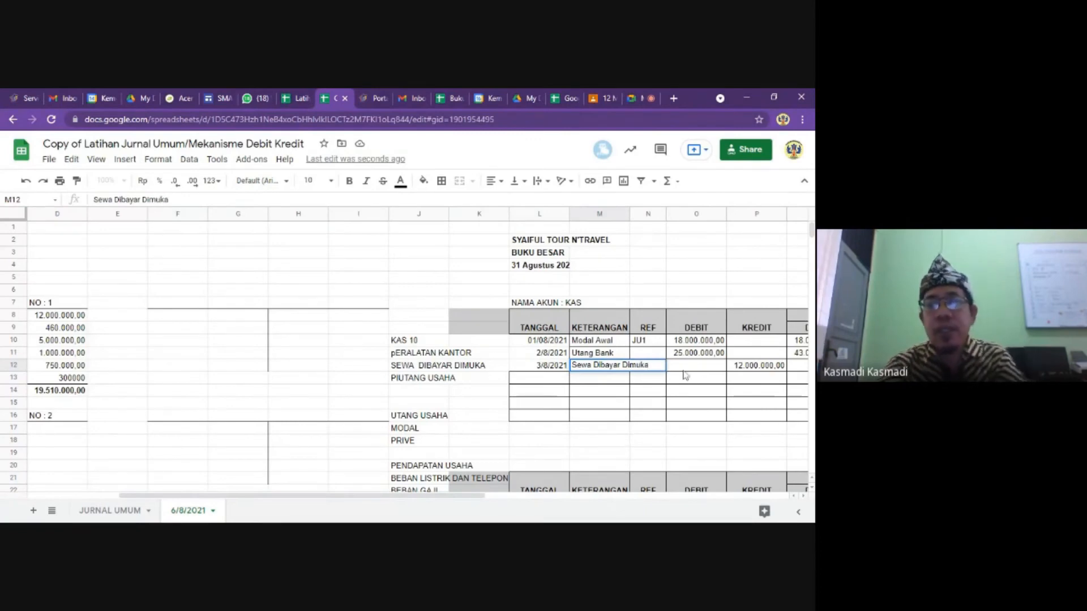
{"action": "left_click", "coordinate": [657, 379]}
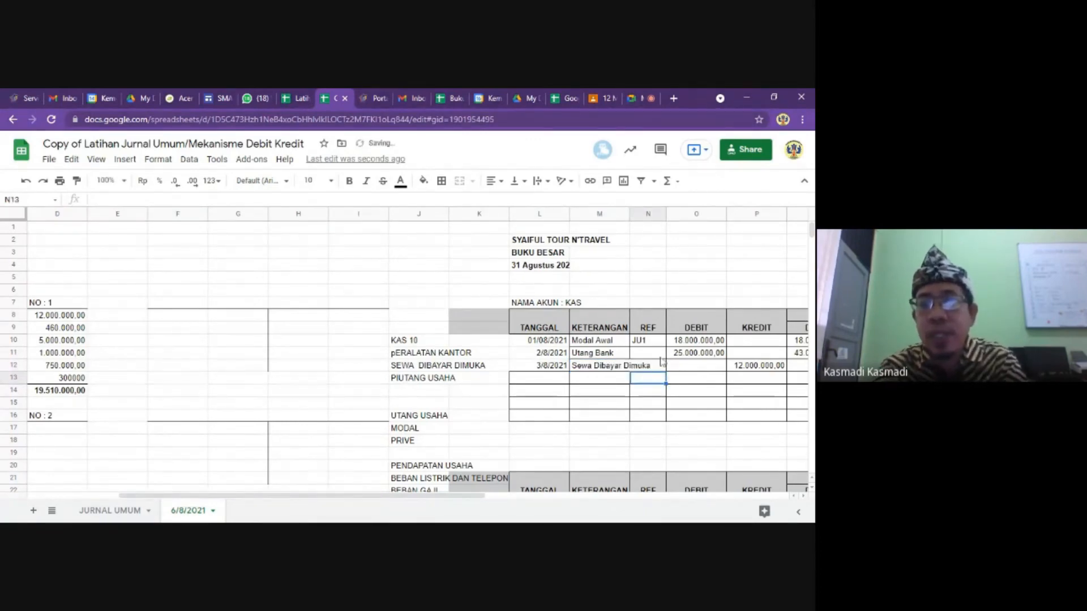
Fill the REF column of the KAS ledger table from JU1 in N10 down to JU7 in N16.
{"action": "left_click", "coordinate": [659, 343]}
{"action": "left_click_drag", "start_coordinate": [666, 347], "coordinate": [665, 418]}
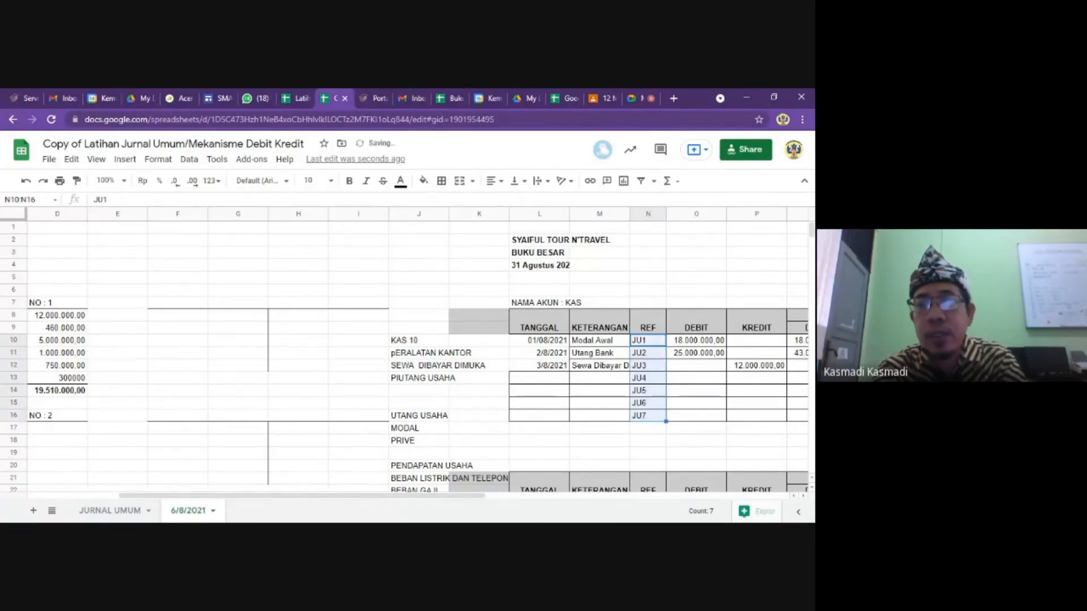
{"action": "left_click", "coordinate": [604, 366]}
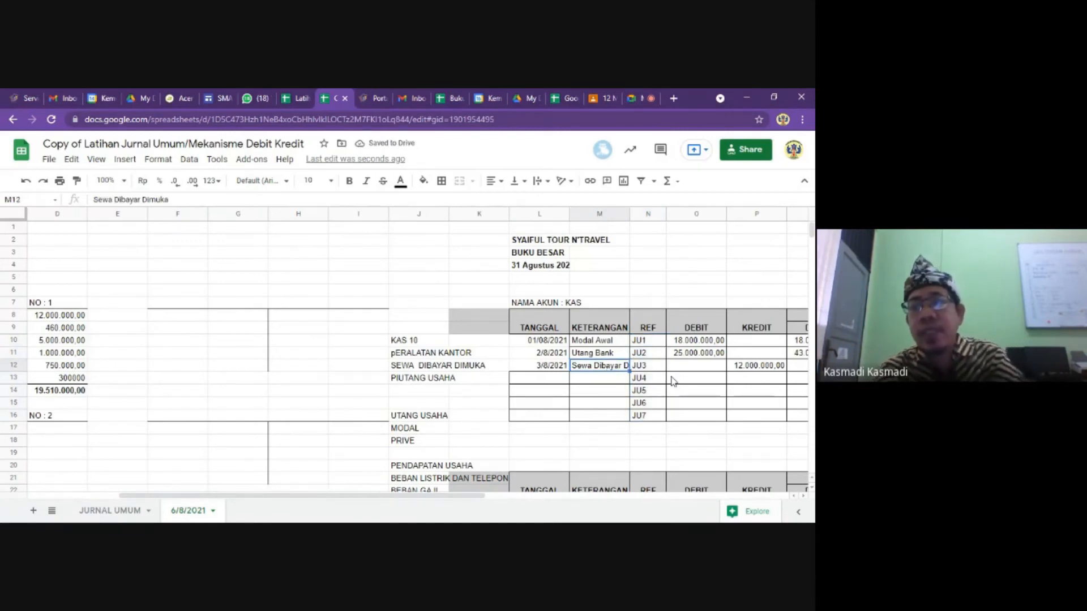
Enter 32000000 as the SALDO DEBIT running balance in Q12 of the KAS ledger table.
{"action": "left_click", "coordinate": [702, 371]}
{"action": "key", "text": "Right"}
{"action": "key", "text": "Right"}
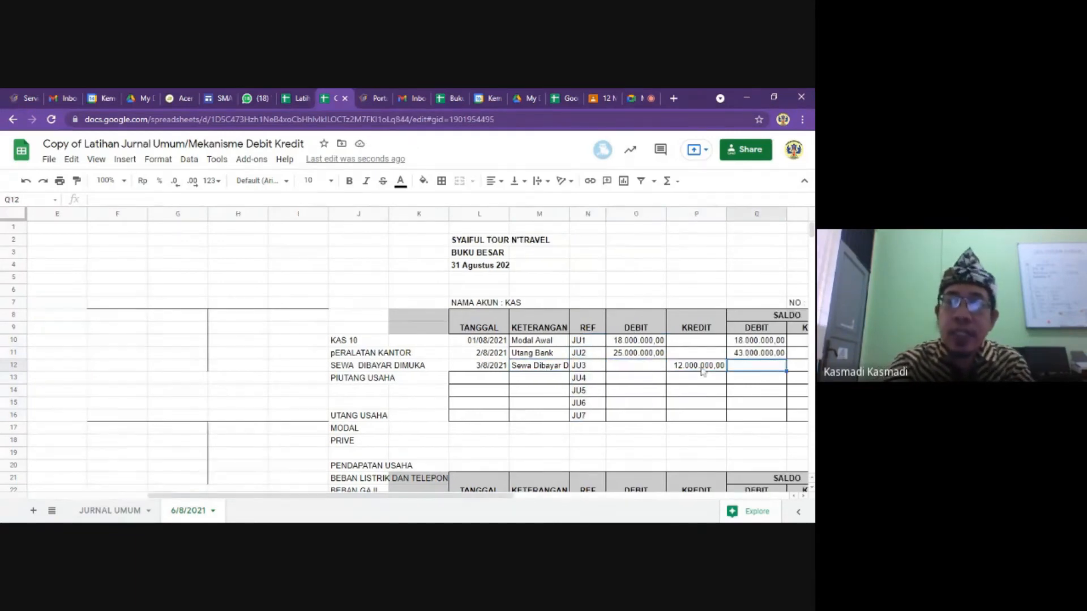
{"action": "key", "text": "Up"}
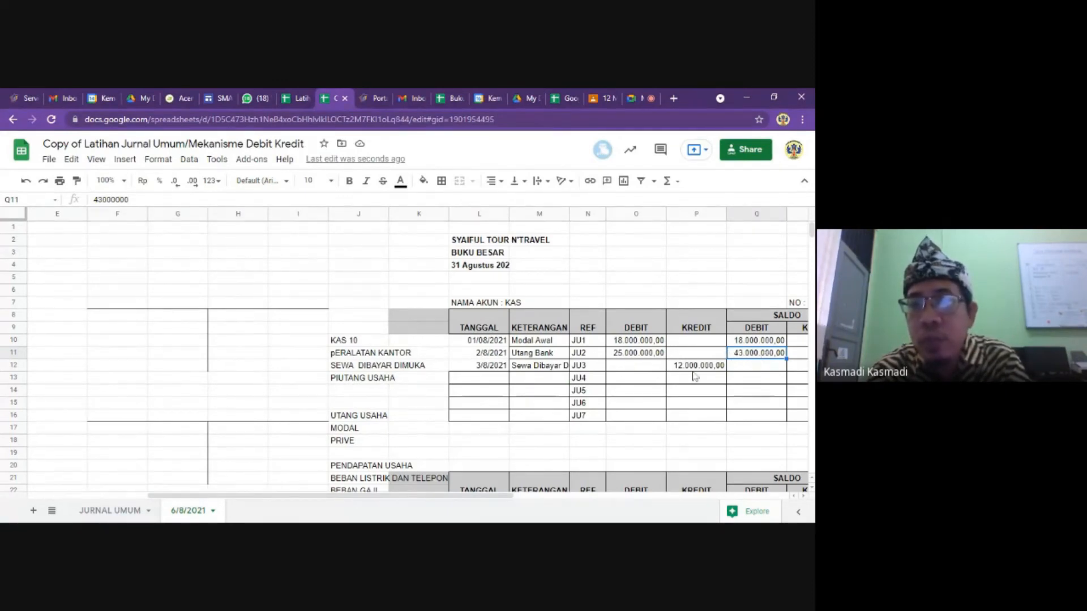
{"action": "left_click", "coordinate": [744, 369]}
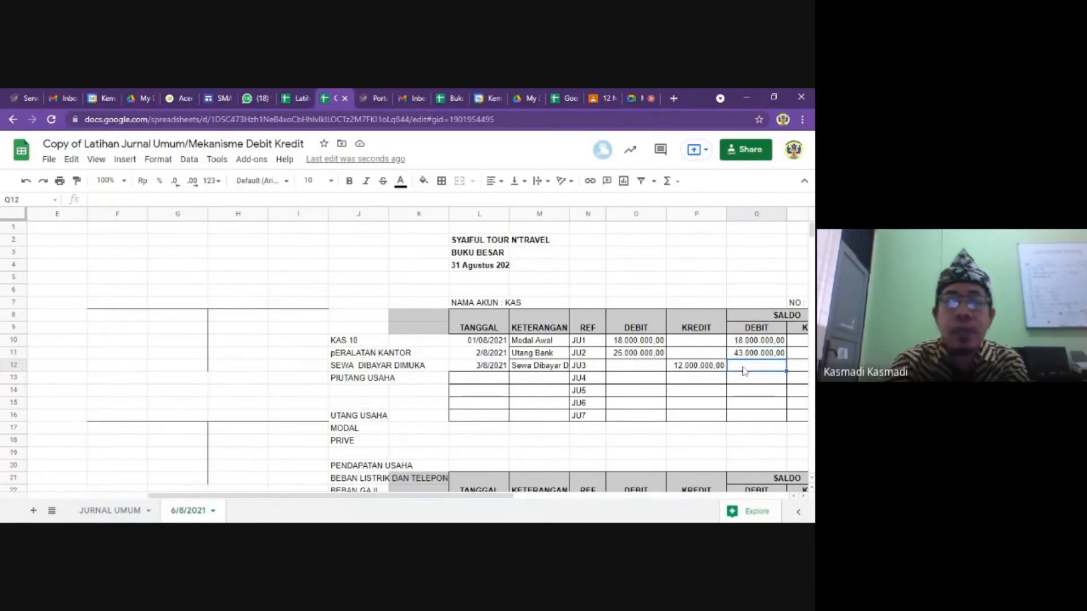
{"action": "type", "text": "3"}
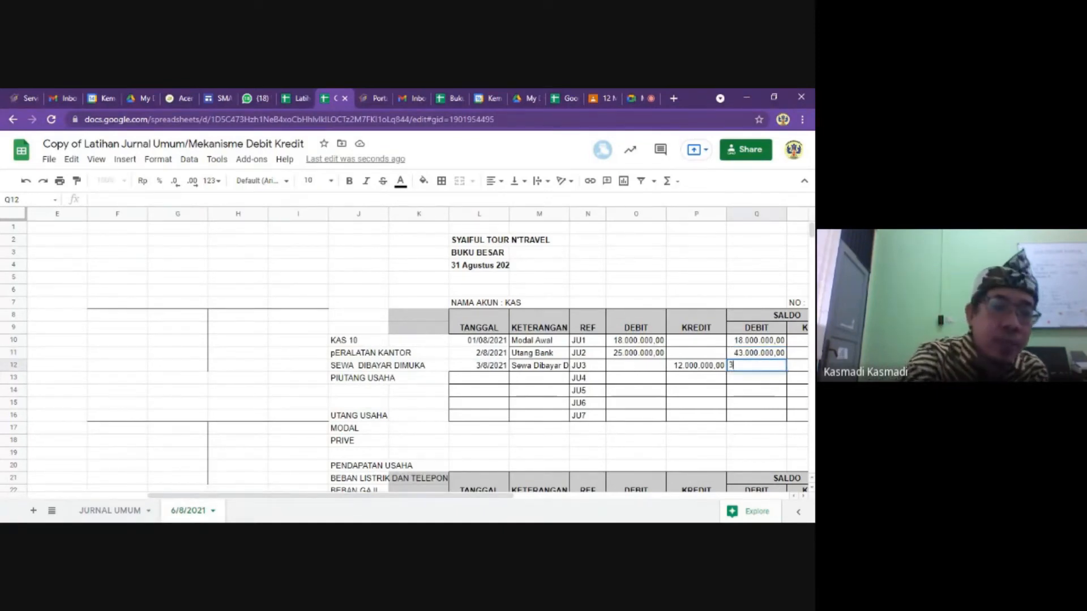
{"action": "type", "text": "2.000"}
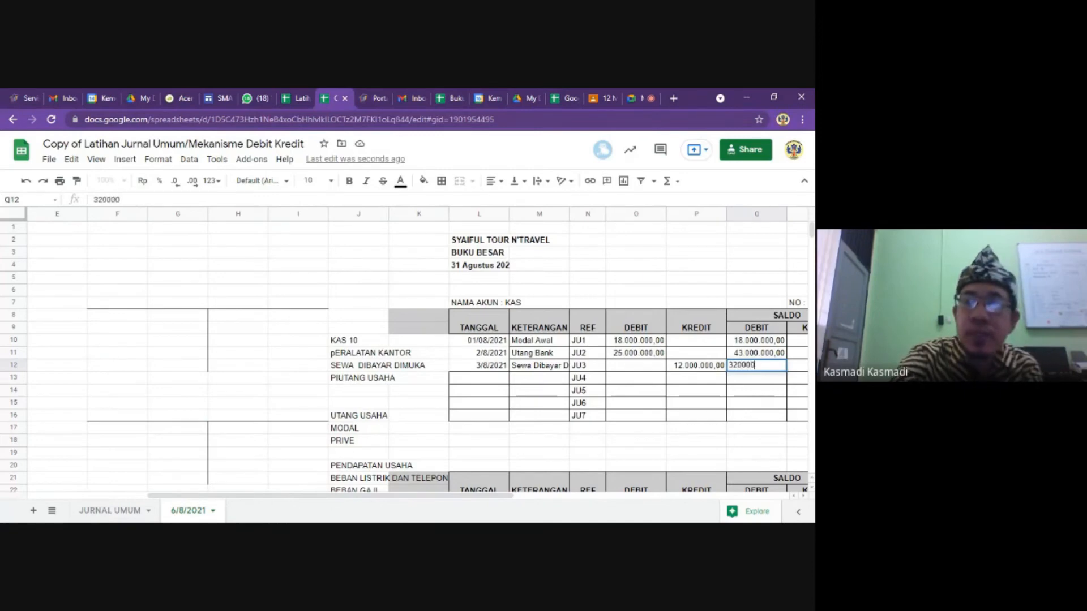
{"action": "type", "text": ".000"}
{"action": "key", "text": "Return"}
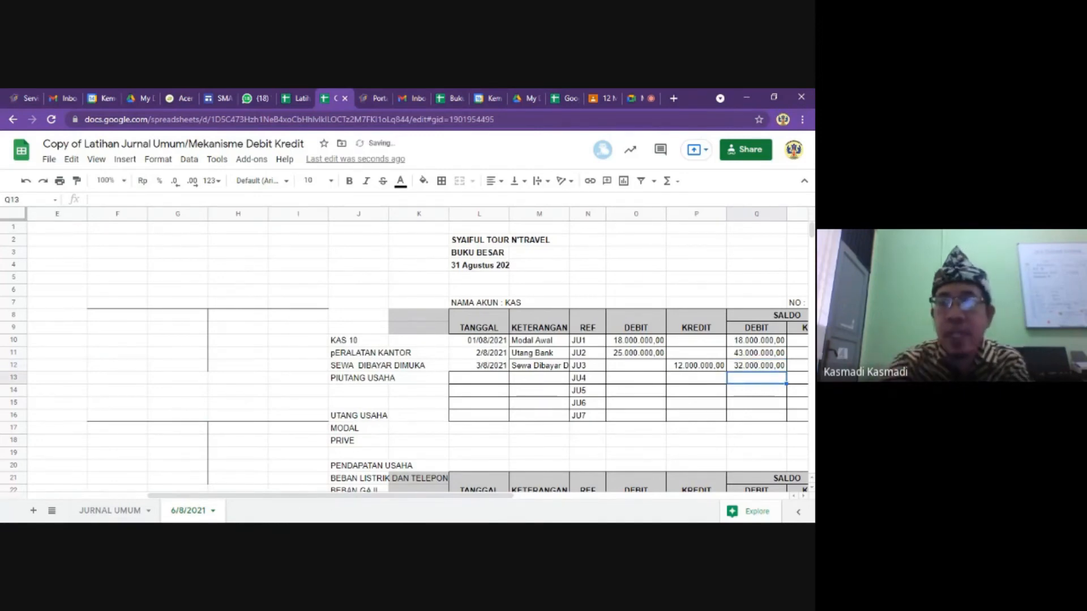
Compare the remaining dated entries in the KAS T-account with the empty rows of the KAS ledger table.
{"action": "key", "text": "Left"}
{"action": "key", "text": "Left"}
{"action": "key", "text": "Left"}
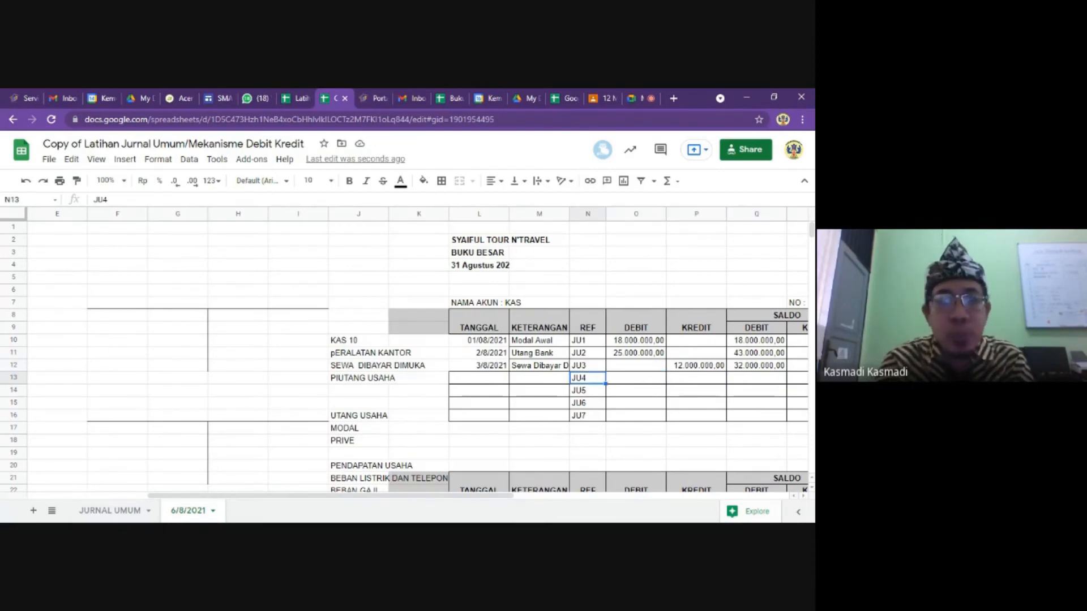
{"action": "key", "text": "Left"}
{"action": "key", "text": "Left"}
{"action": "key", "text": "Left"}
{"action": "key", "text": "Left"}
{"action": "key", "text": "Left"}
{"action": "key", "text": "Left"}
{"action": "key", "text": "Left"}
{"action": "key", "text": "Left"}
{"action": "key", "text": "Left"}
{"action": "key", "text": "Left"}
{"action": "key", "text": "Left"}
{"action": "key", "text": "Left"}
{"action": "key", "text": "Left"}
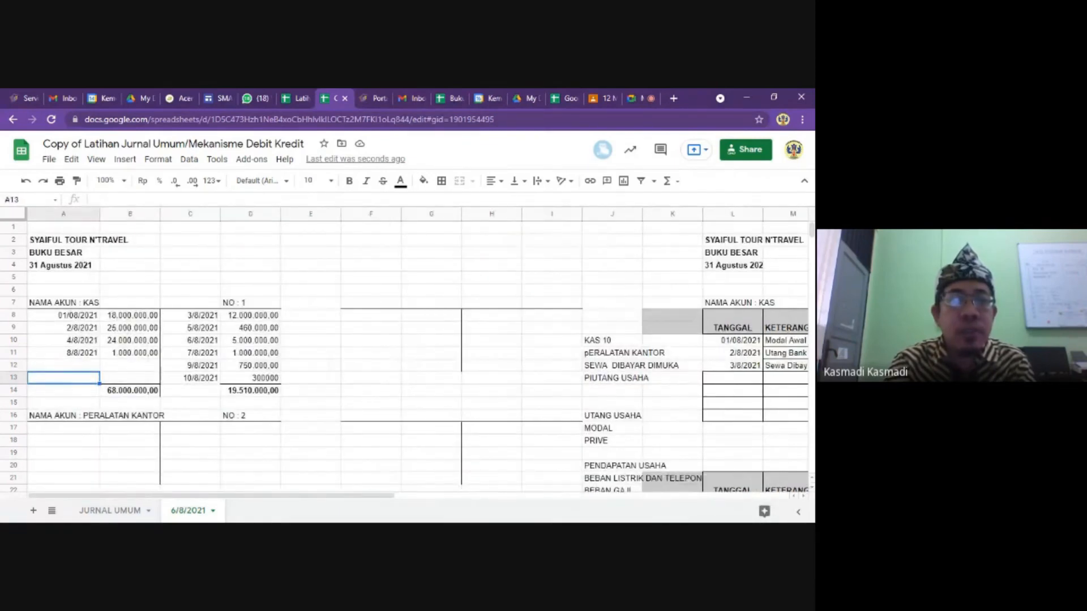
{"action": "key", "text": "Right"}
{"action": "key", "text": "Right"}
{"action": "key", "text": "Right"}
{"action": "key", "text": "Right"}
{"action": "key", "text": "Right"}
{"action": "key", "text": "Right"}
{"action": "key", "text": "Right"}
{"action": "key", "text": "Right"}
{"action": "key", "text": "Right"}
{"action": "key", "text": "Right"}
{"action": "key", "text": "Right"}
{"action": "key", "text": "Right"}
{"action": "key", "text": "Right"}
{"action": "key", "text": "Right"}
{"action": "key", "text": "Right"}
{"action": "key", "text": "Right"}
{"action": "key", "text": "Right"}
{"action": "key", "text": "Right"}
{"action": "key", "text": "Right"}
{"action": "key", "text": "Right"}
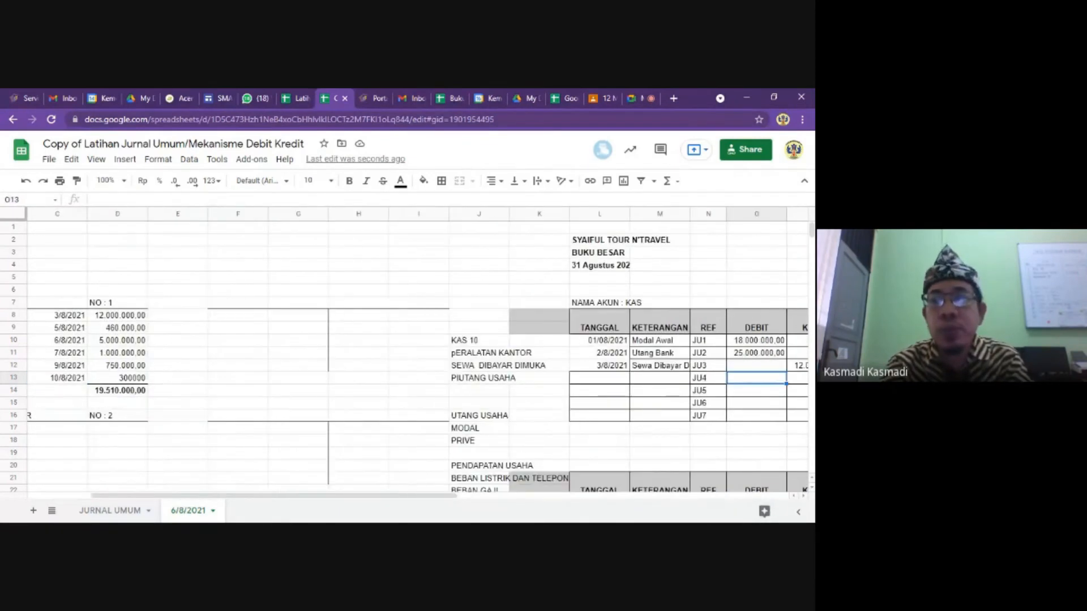
{"action": "key", "text": "Left"}
{"action": "key", "text": "Left"}
{"action": "key", "text": "Left"}
{"action": "key", "text": "Left"}
{"action": "key", "text": "Left"}
{"action": "key", "text": "Left"}
{"action": "key", "text": "Left"}
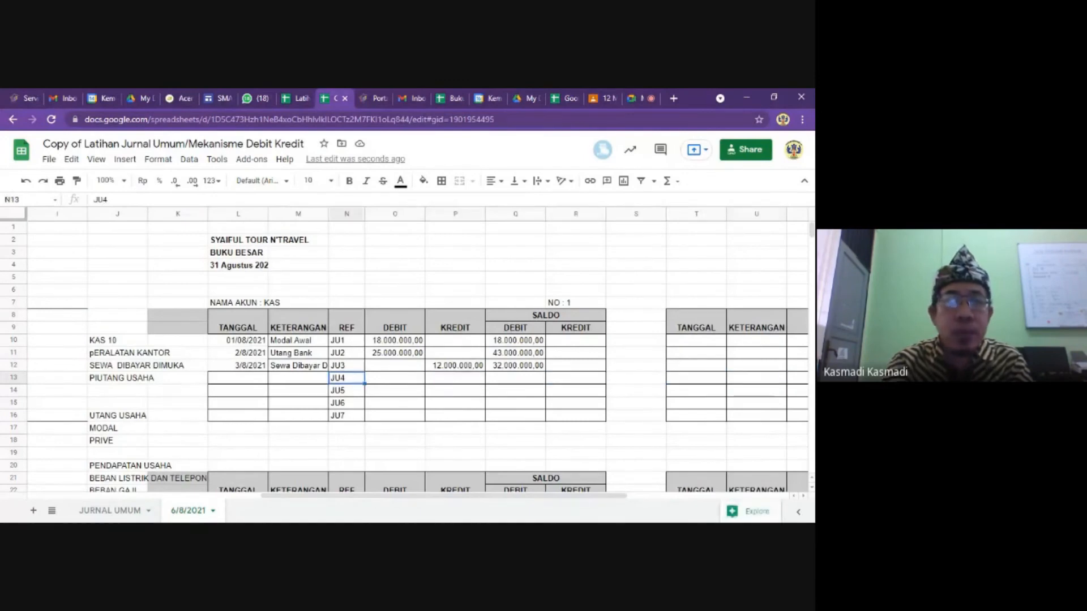
{"action": "key", "text": "Left"}
{"action": "key", "text": "Left"}
{"action": "key", "text": "Right"}
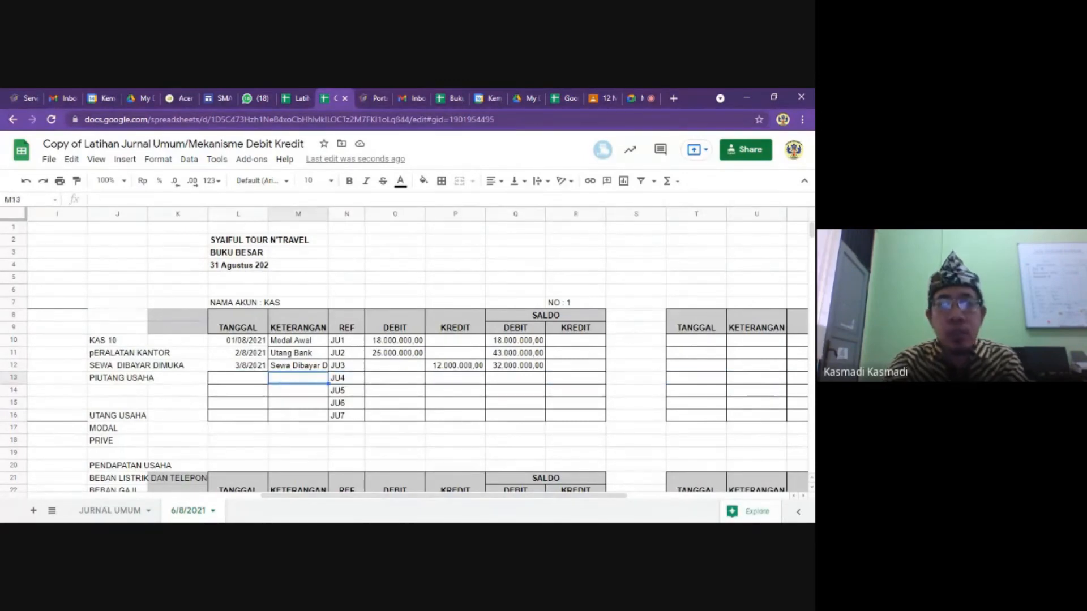
{"action": "key", "text": "Down"}
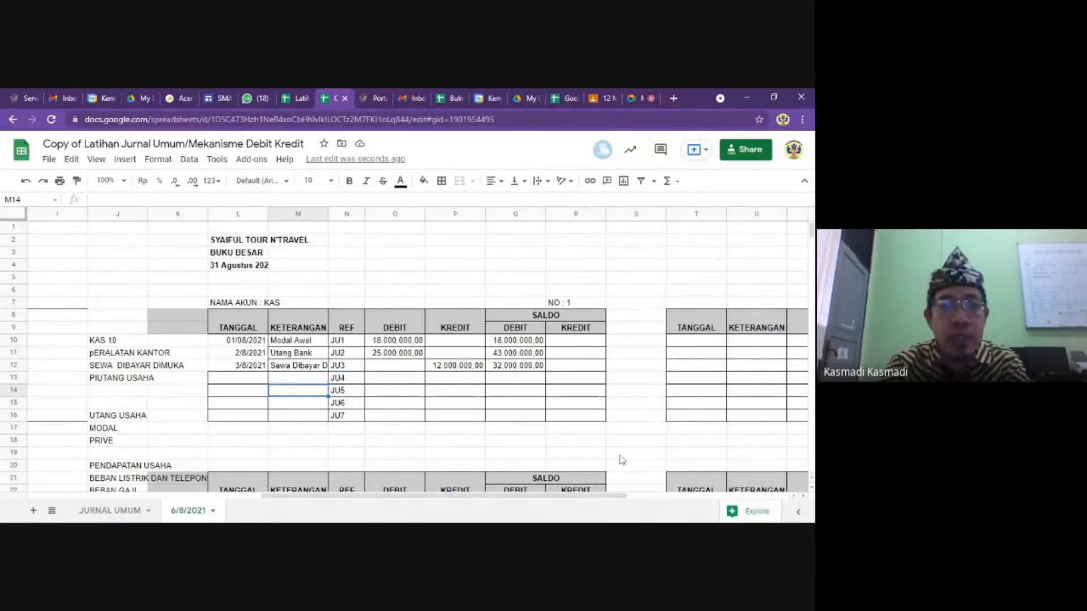
Apply all borders to L17:R19 to extend the KAS ledger table by three rows.
{"action": "left_click", "coordinate": [244, 432]}
{"action": "key", "text": "shift+Right"}
{"action": "key", "text": "shift+Right"}
{"action": "key", "text": "shift+Right"}
{"action": "key", "text": "shift+Right"}
{"action": "key", "text": "shift+Right"}
{"action": "key", "text": "shift+Right"}
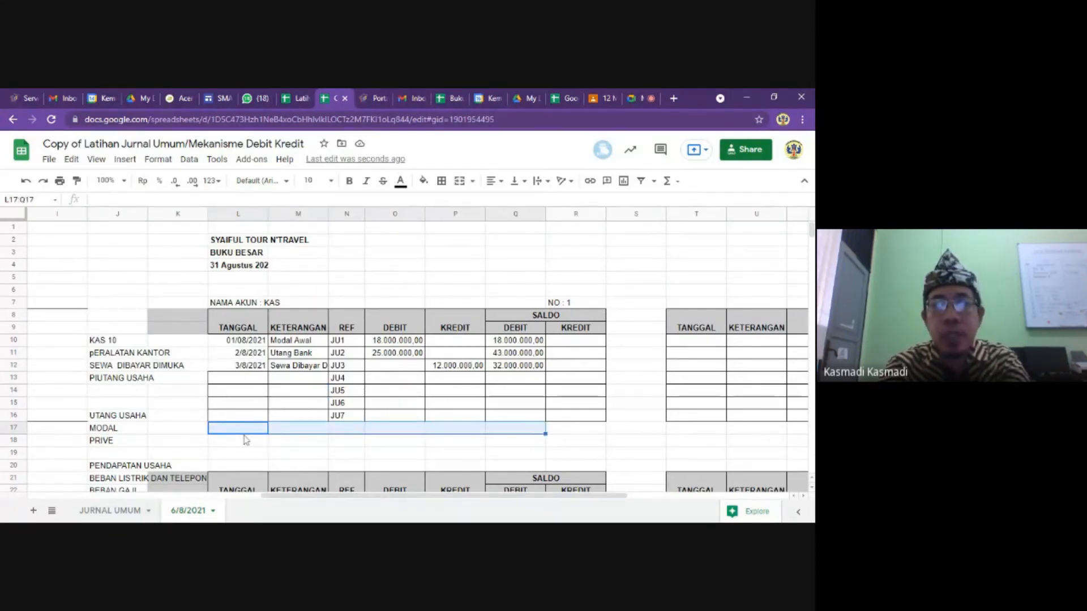
{"action": "key", "text": "shift+Down"}
{"action": "key", "text": "shift+Down"}
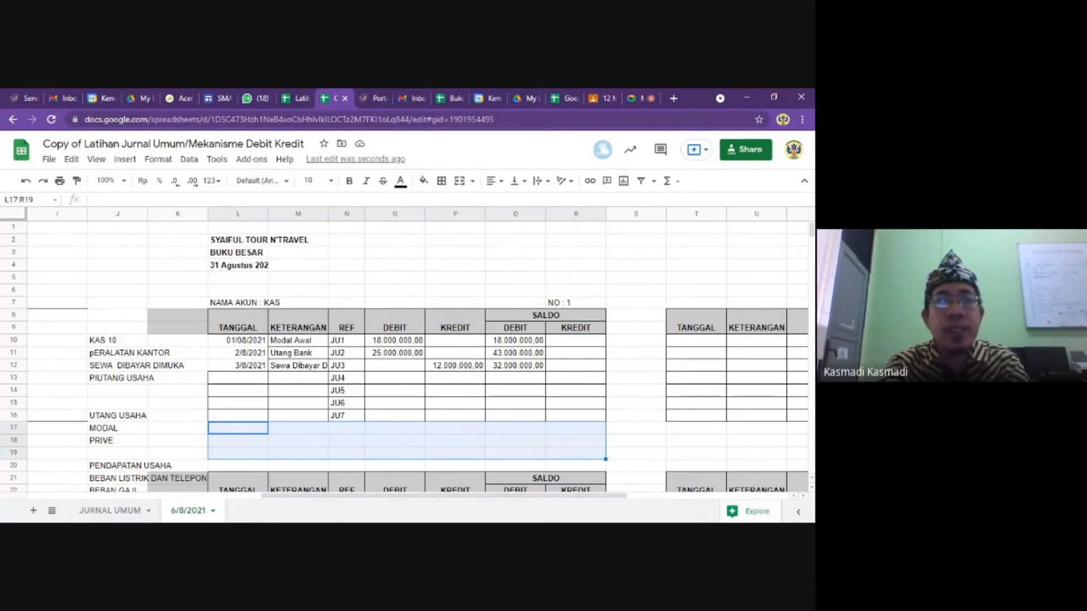
{"action": "left_click", "coordinate": [442, 182]}
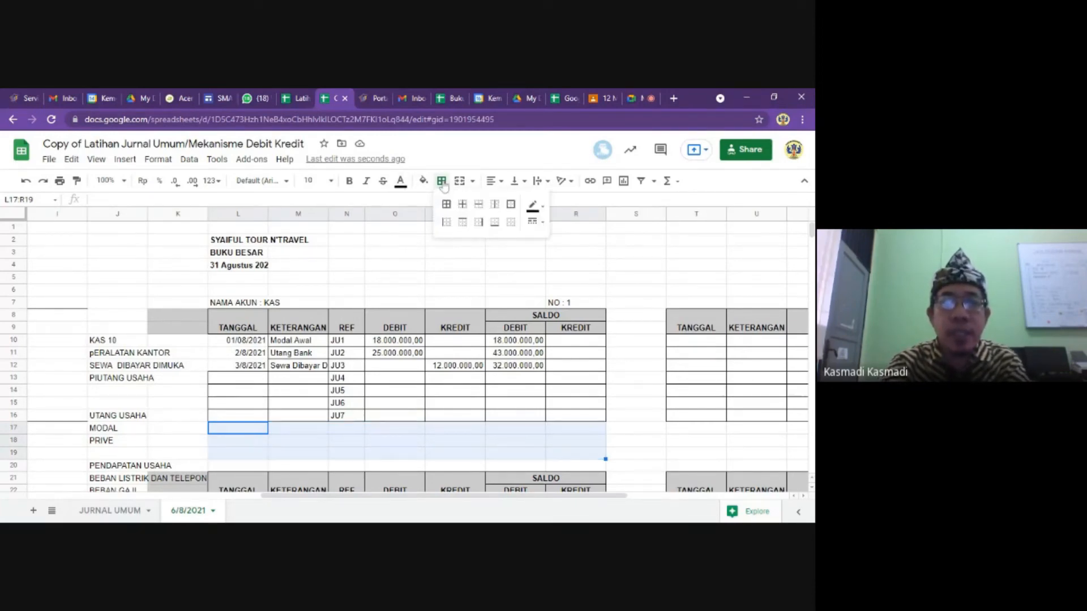
{"action": "left_click", "coordinate": [446, 204]}
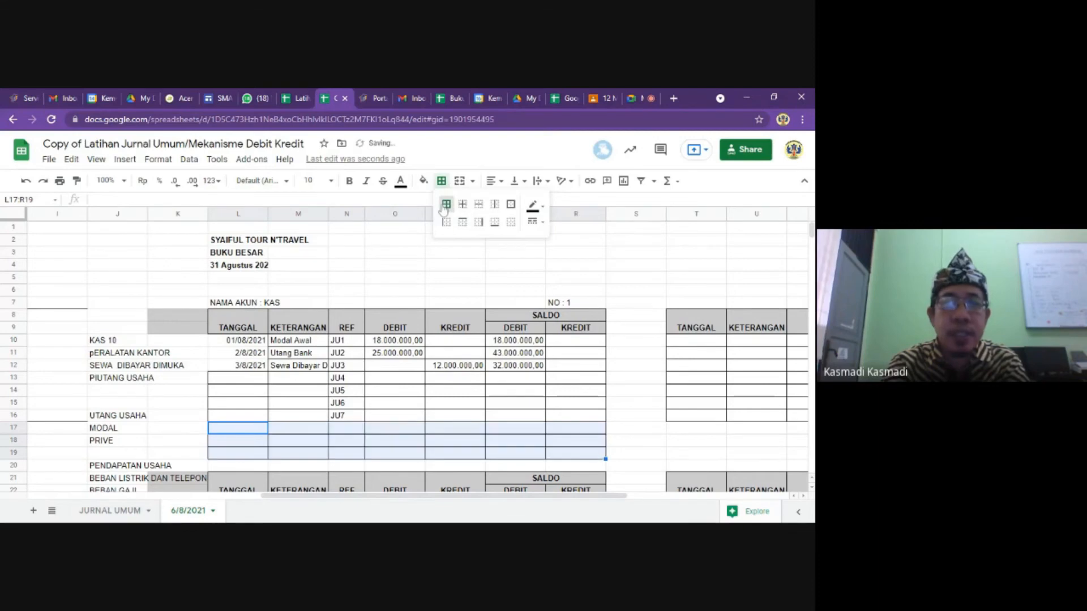
{"action": "left_click", "coordinate": [265, 383]}
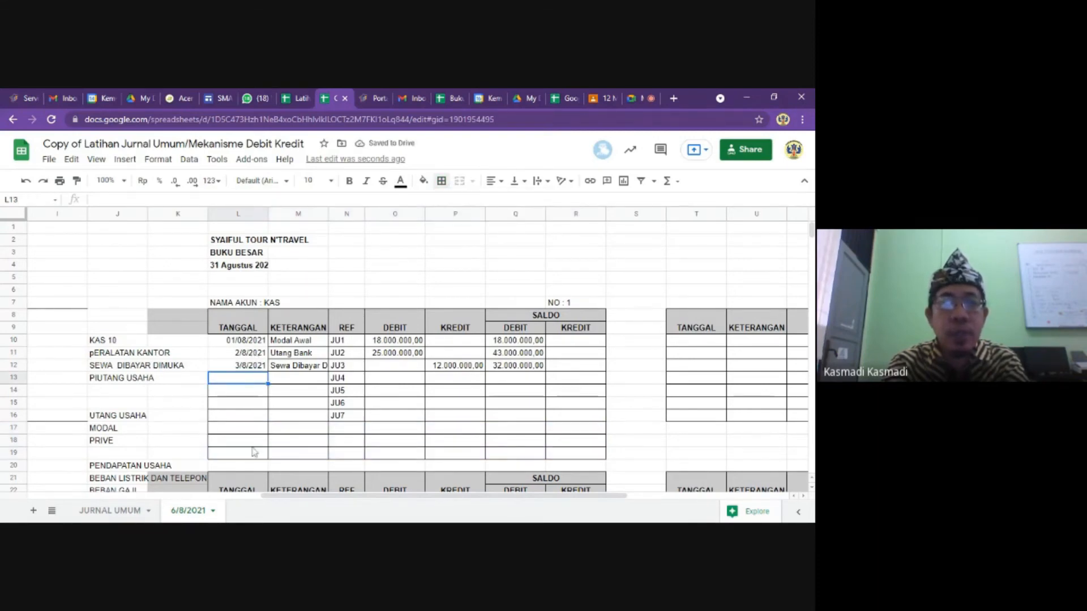
{"action": "left_click", "coordinate": [265, 366]}
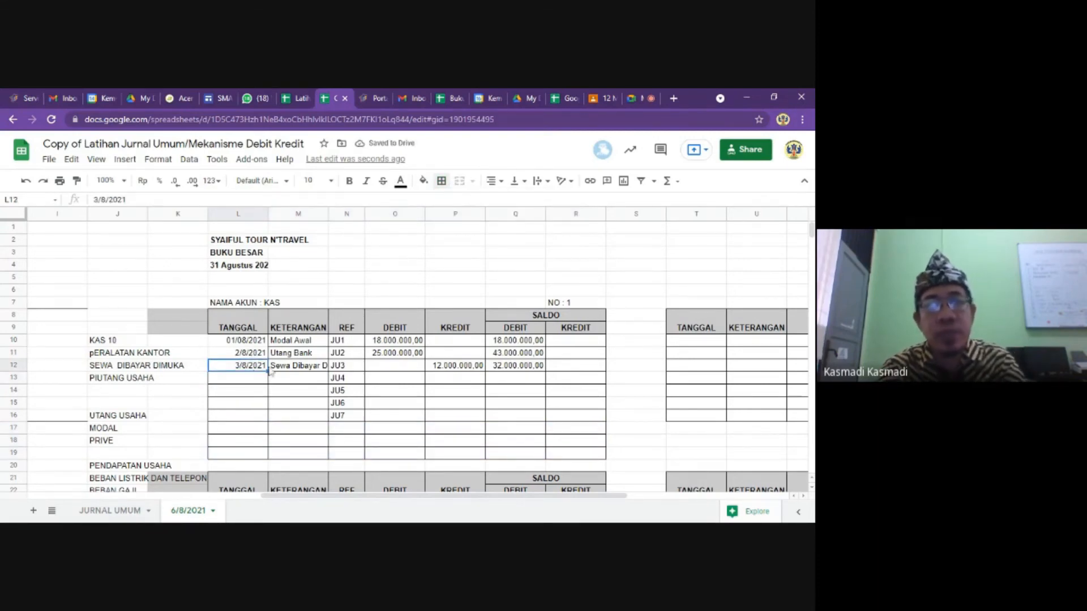
{"action": "left_click_drag", "start_coordinate": [268, 372], "coordinate": [268, 470]}
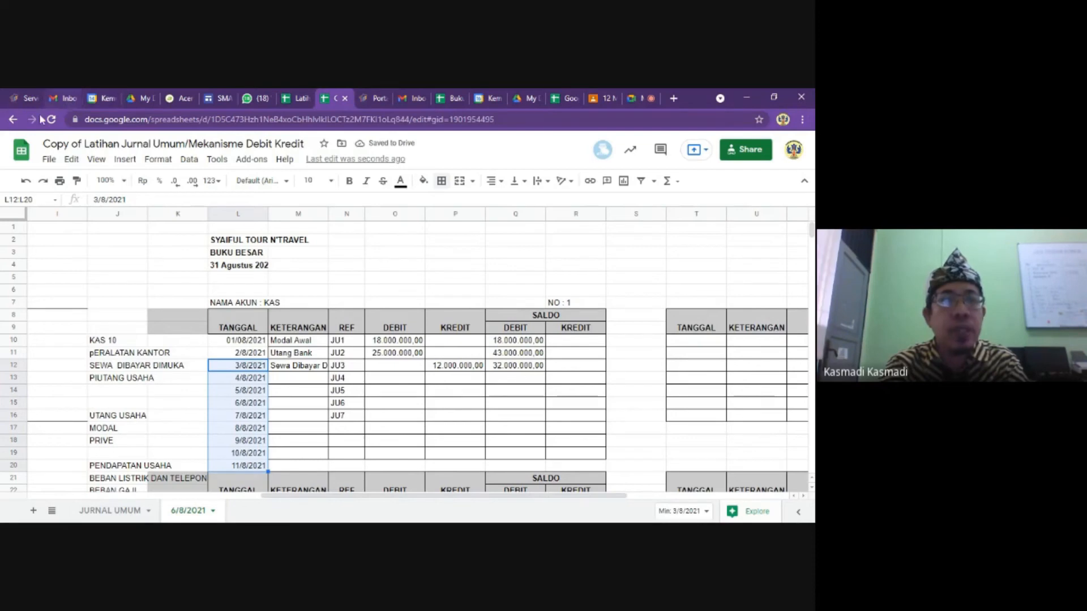
{"action": "left_click", "coordinate": [27, 182]}
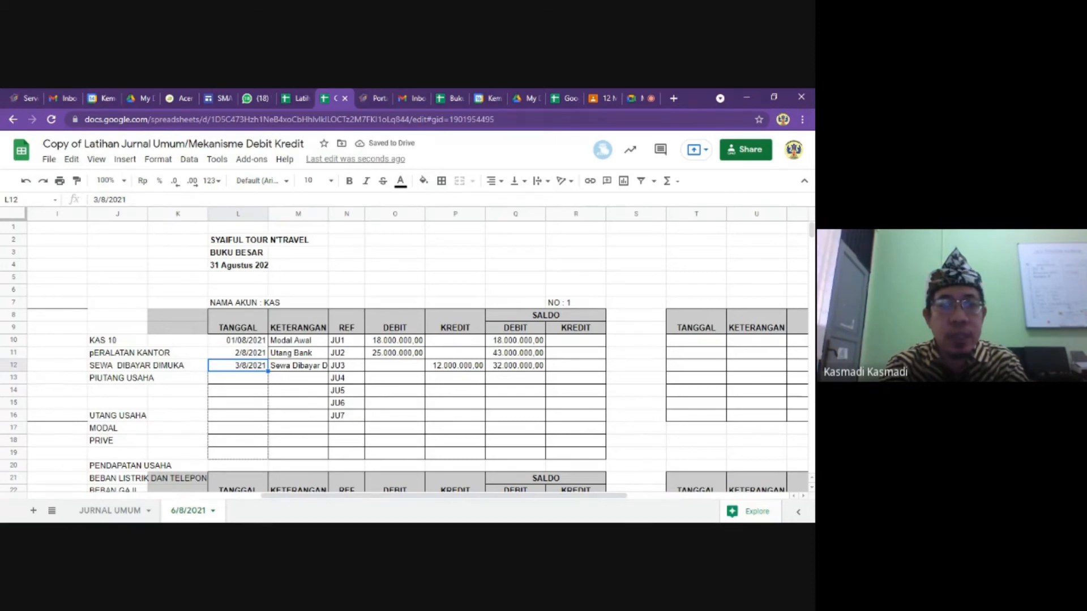
Fill the TANGGAL dates from 3/8/2021 in L12 down to 10/8/2021 in L19, and apply all borders to L10:L19.
{"action": "left_click_drag", "start_coordinate": [268, 371], "coordinate": [249, 452]}
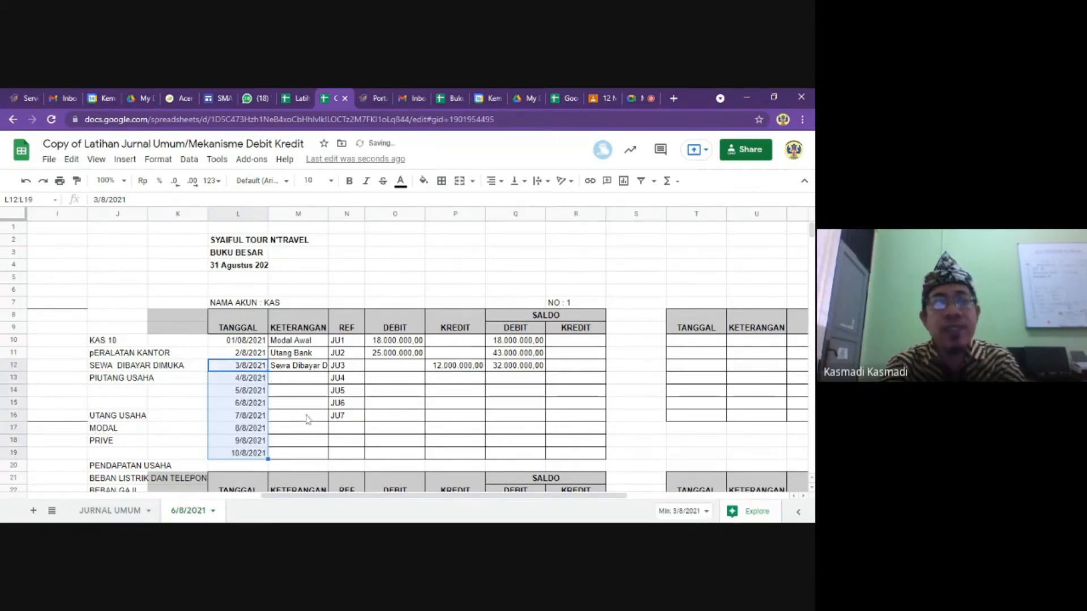
{"action": "left_click", "coordinate": [308, 419]}
{"action": "left_click_drag", "start_coordinate": [243, 339], "coordinate": [243, 453]}
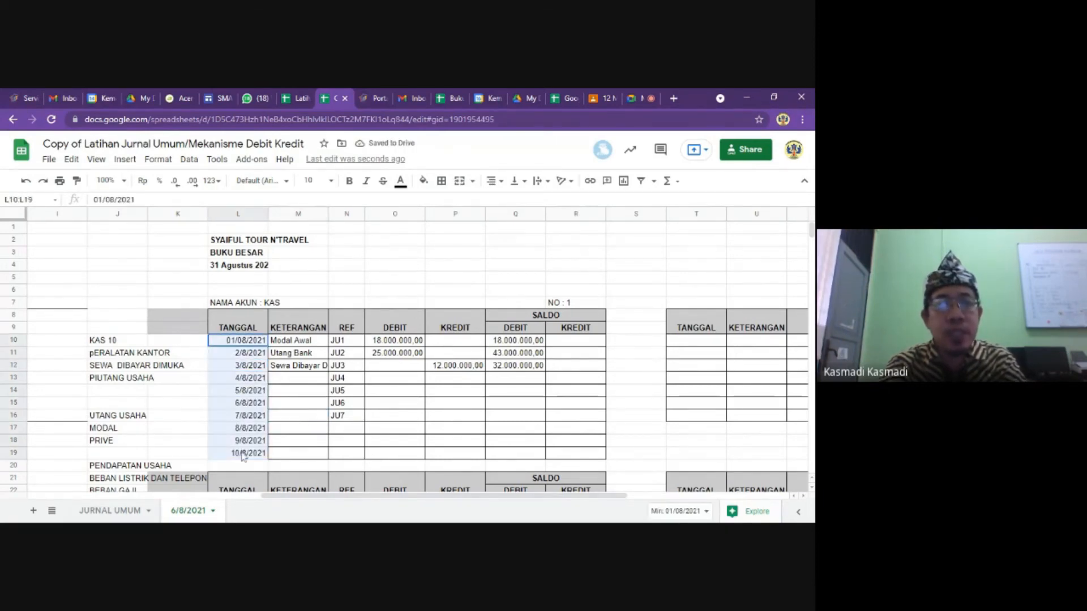
{"action": "left_click", "coordinate": [441, 180]}
{"action": "left_click", "coordinate": [447, 205]}
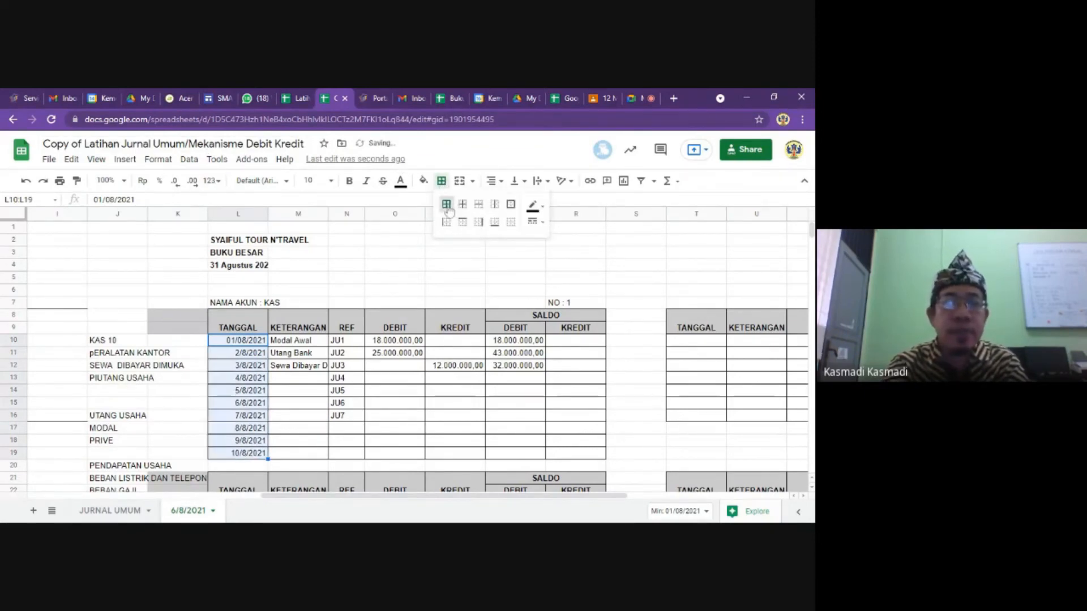
Look up the 4/8/2021 and 5/8/2021 amounts in the KAS T-account for the KAS ledger table.
{"action": "left_click", "coordinate": [327, 404]}
{"action": "key", "text": "Left"}
{"action": "key", "text": "Left"}
{"action": "key", "text": "Left"}
{"action": "key", "text": "Left"}
{"action": "key", "text": "Left"}
{"action": "key", "text": "Left"}
{"action": "key", "text": "Left"}
{"action": "key", "text": "Left"}
{"action": "key", "text": "Left"}
{"action": "key", "text": "Left"}
{"action": "key", "text": "Left"}
{"action": "key", "text": "Left"}
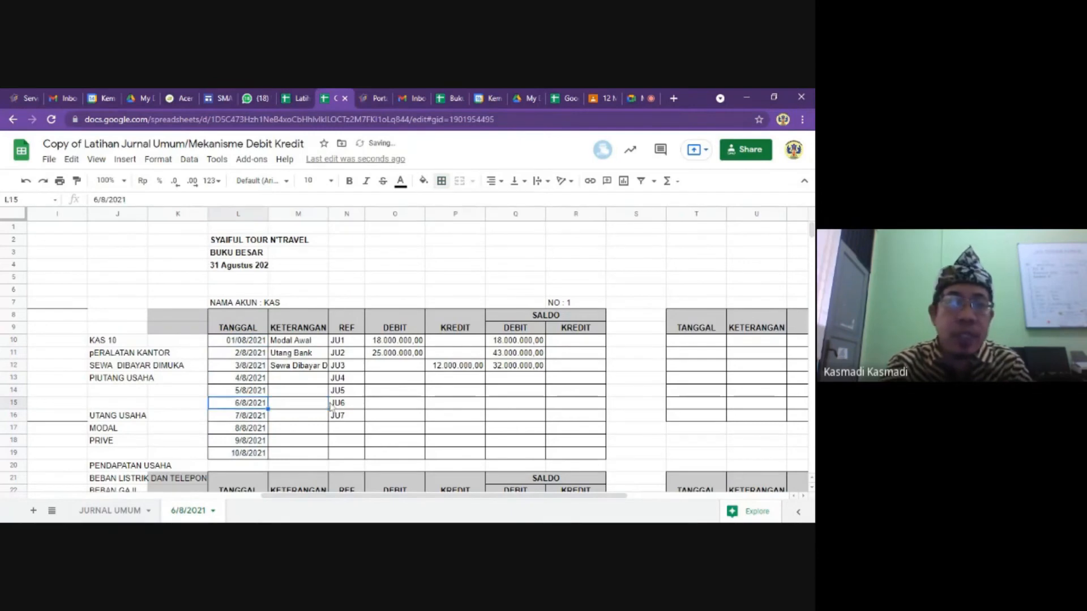
{"action": "key", "text": "Up"}
{"action": "key", "text": "Up"}
{"action": "key", "text": "Up"}
{"action": "key", "text": "Up"}
{"action": "key", "text": "Up"}
{"action": "key", "text": "Up"}
{"action": "key", "text": "Down"}
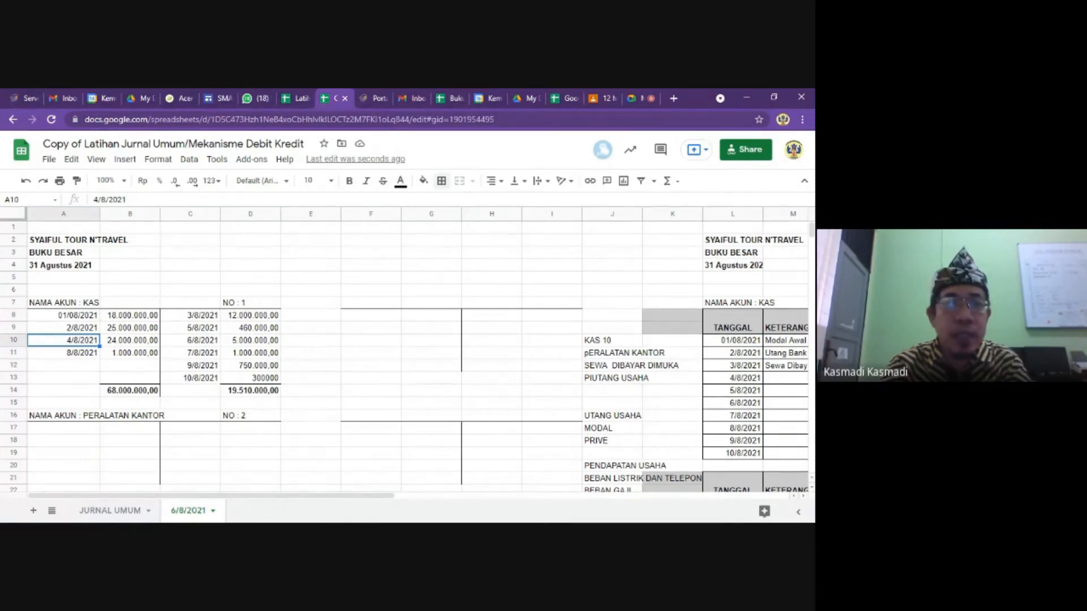
{"action": "key", "text": "Right"}
{"action": "key", "text": "Right"}
{"action": "key", "text": "Right"}
{"action": "key", "text": "Right"}
{"action": "key", "text": "Right"}
{"action": "key", "text": "Right"}
{"action": "key", "text": "Right"}
{"action": "key", "text": "Right"}
{"action": "key", "text": "Right"}
{"action": "key", "text": "Right"}
{"action": "key", "text": "Right"}
{"action": "key", "text": "Right"}
{"action": "key", "text": "Right"}
{"action": "key", "text": "Right"}
{"action": "key", "text": "Right"}
{"action": "key", "text": "Right"}
{"action": "key", "text": "Right"}
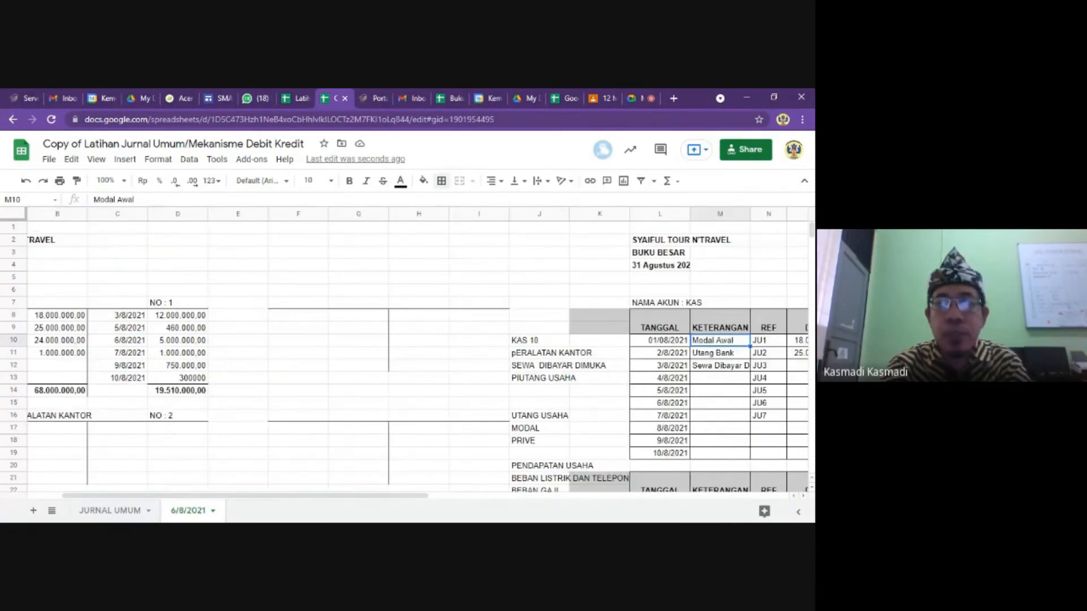
{"action": "key", "text": "Down"}
{"action": "key", "text": "Down"}
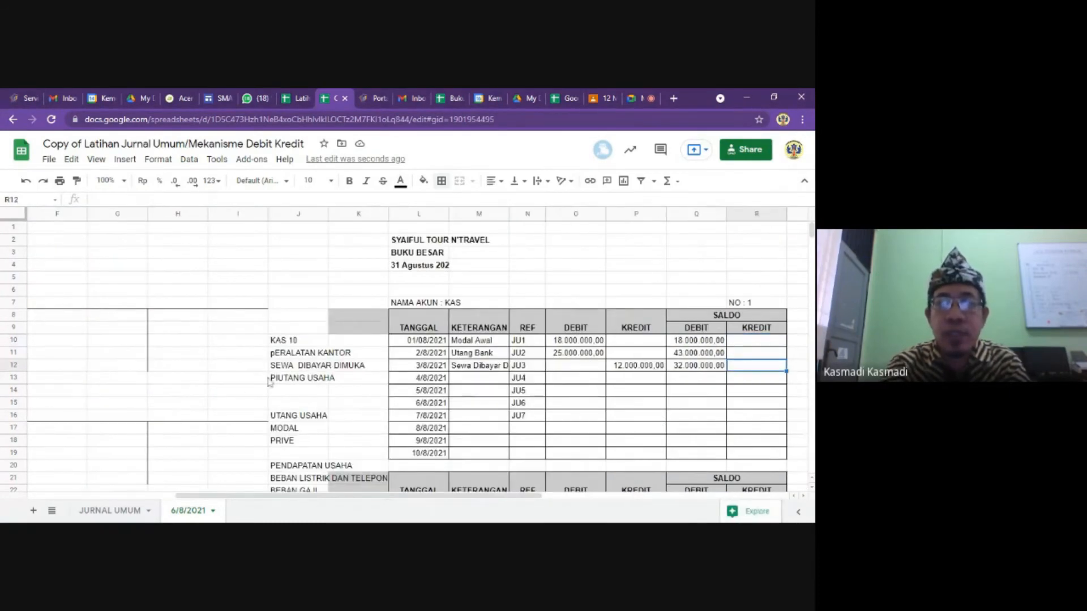
Enter 24000000 as the 4/8/2021 DEBIT in O13 and 460000 as the 5/8/2021 KREDIT in P14 of the KAS ledger table.
{"action": "left_click", "coordinate": [586, 380]}
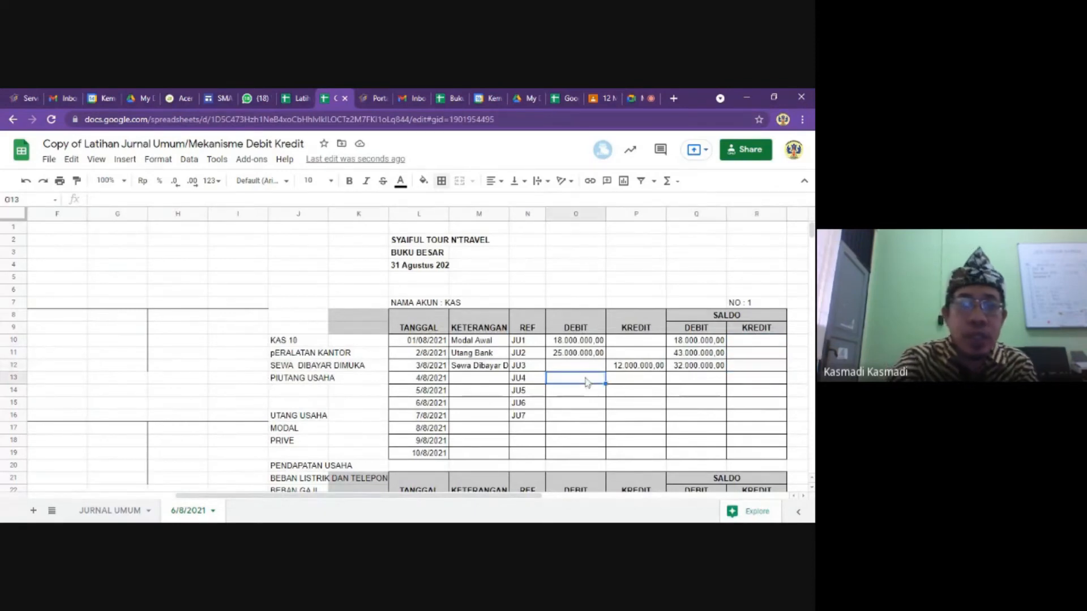
{"action": "type", "text": "24000000"}
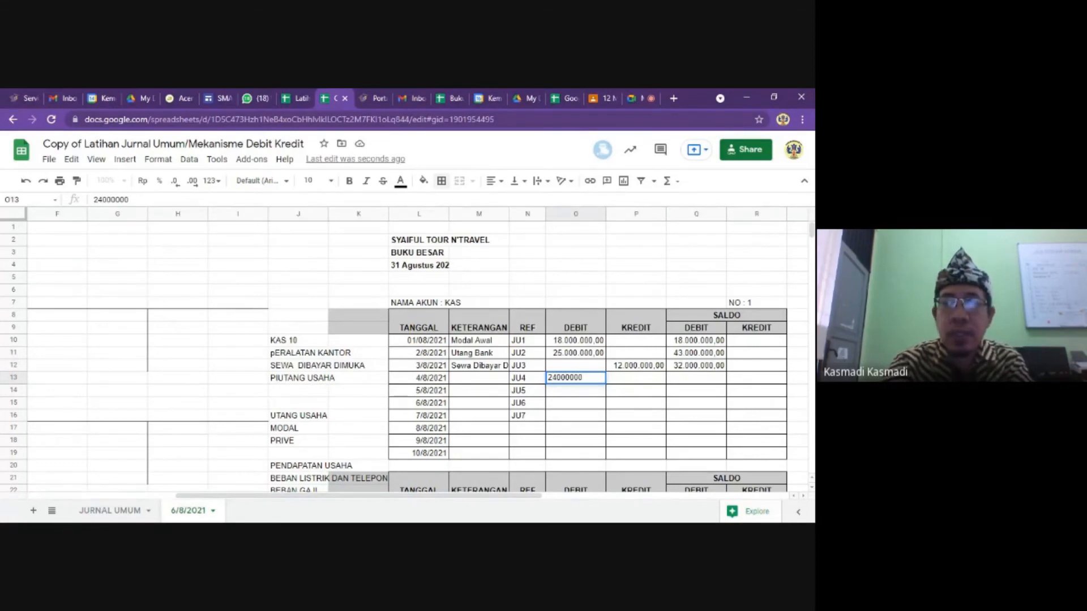
{"action": "key", "text": "Tab"}
{"action": "key", "text": "Down"}
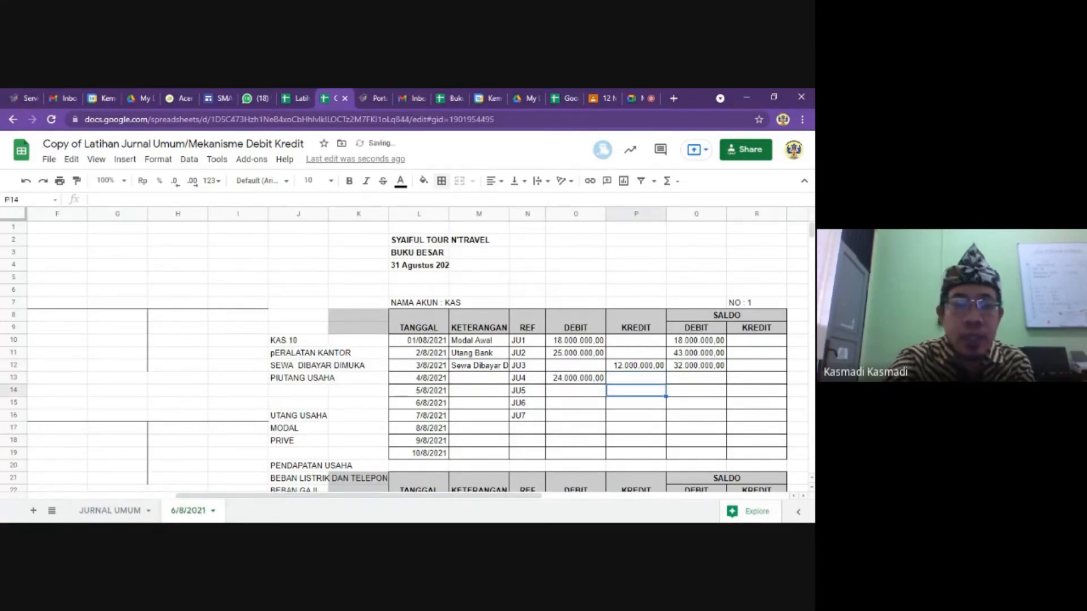
{"action": "type", "text": "4600000"}
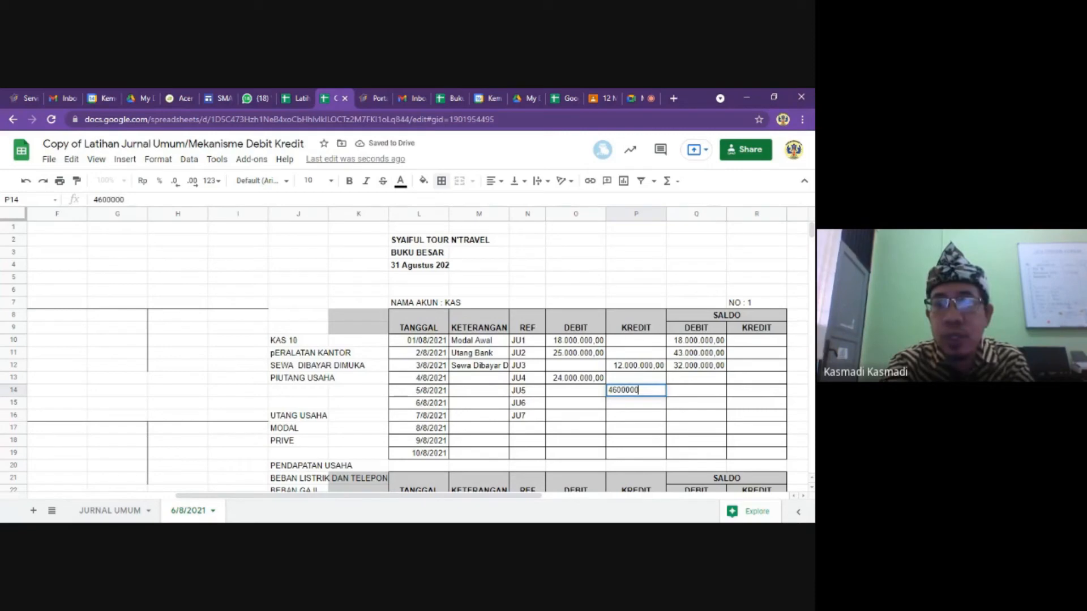
{"action": "key", "text": "BackSpace"}
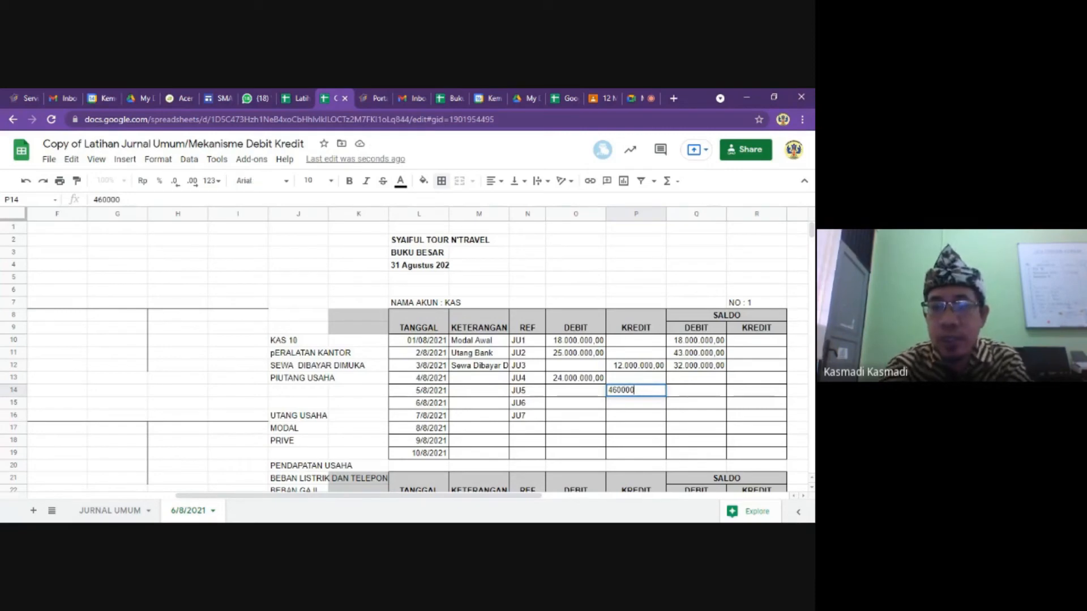
{"action": "key", "text": "Return"}
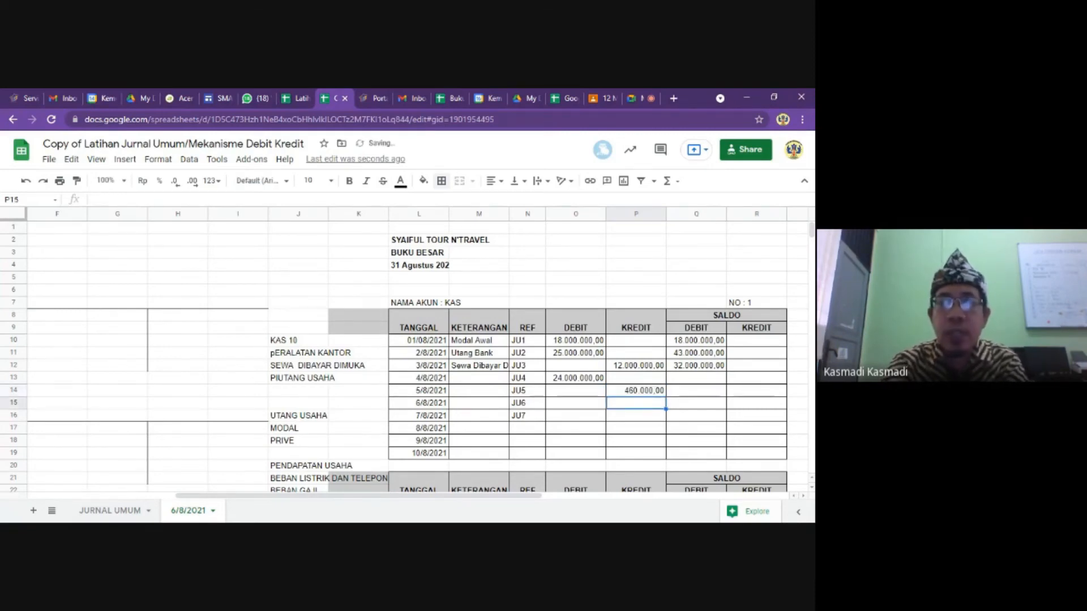
Look up the 6/8/2021 and 7/8/2021 credit amounts in the KAS T-account.
{"action": "left_click", "coordinate": [61, 315]}
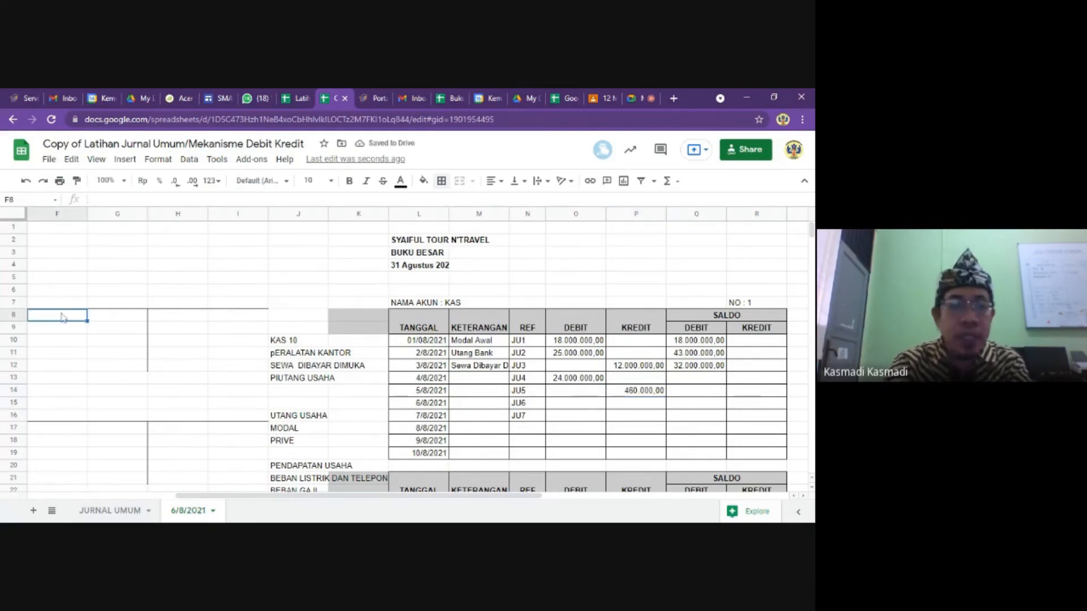
{"action": "key", "text": "Left"}
{"action": "key", "text": "Left"}
{"action": "key", "text": "Left"}
{"action": "key", "text": "Left"}
{"action": "key", "text": "Left"}
{"action": "key", "text": "Down"}
{"action": "key", "text": "Down"}
{"action": "key", "text": "Right"}
{"action": "key", "text": "Right"}
{"action": "key", "text": "Right"}
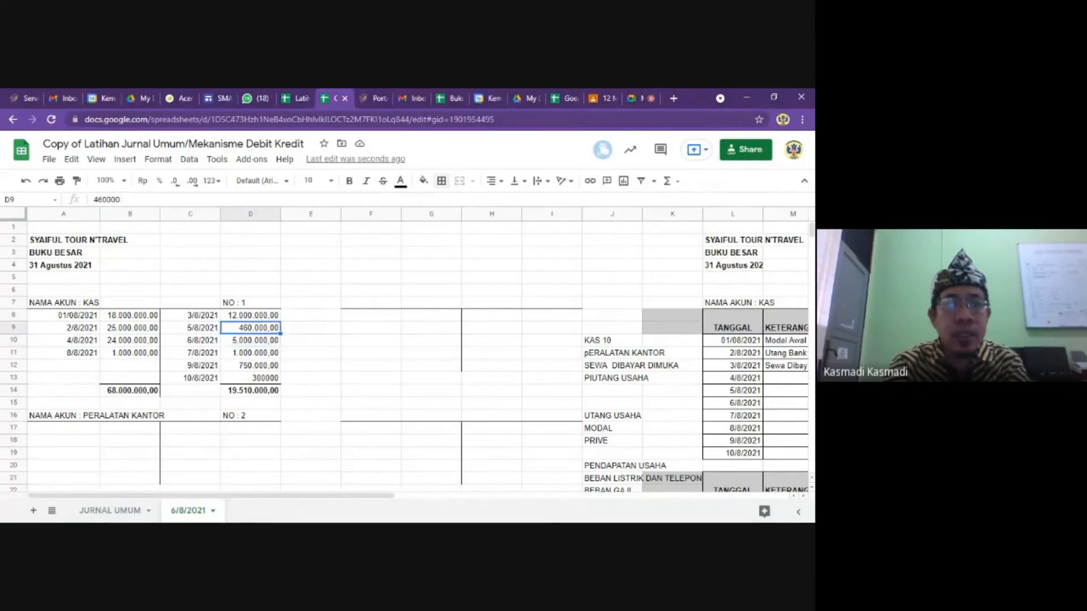
{"action": "key", "text": "Down"}
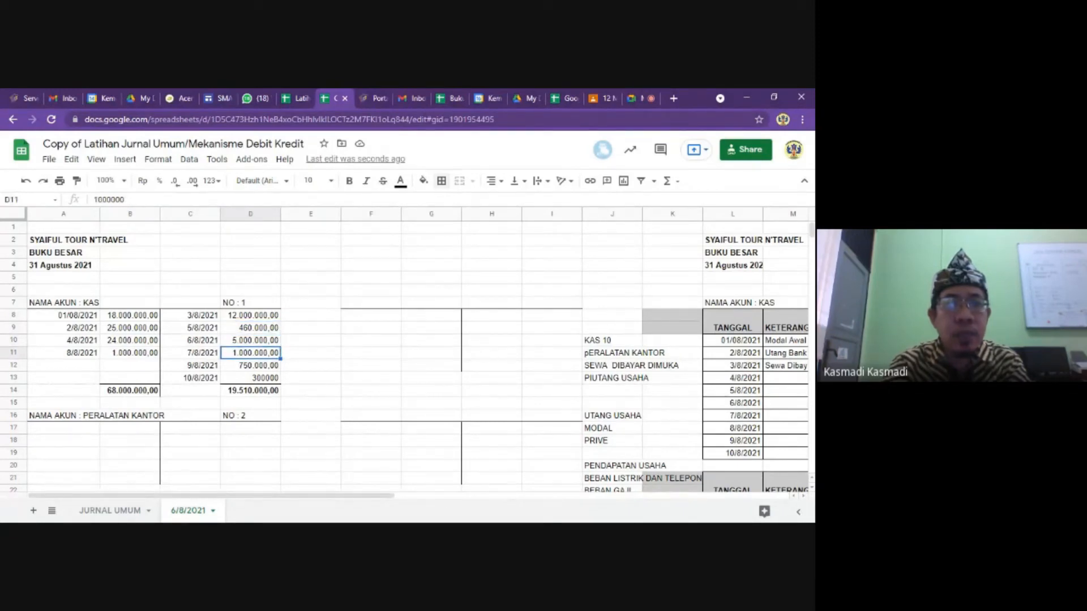
{"action": "key", "text": "Right"}
{"action": "key", "text": "Right"}
{"action": "key", "text": "Right"}
{"action": "key", "text": "Right"}
{"action": "key", "text": "Right"}
{"action": "key", "text": "Right"}
{"action": "key", "text": "Right"}
{"action": "key", "text": "Right"}
{"action": "key", "text": "Right"}
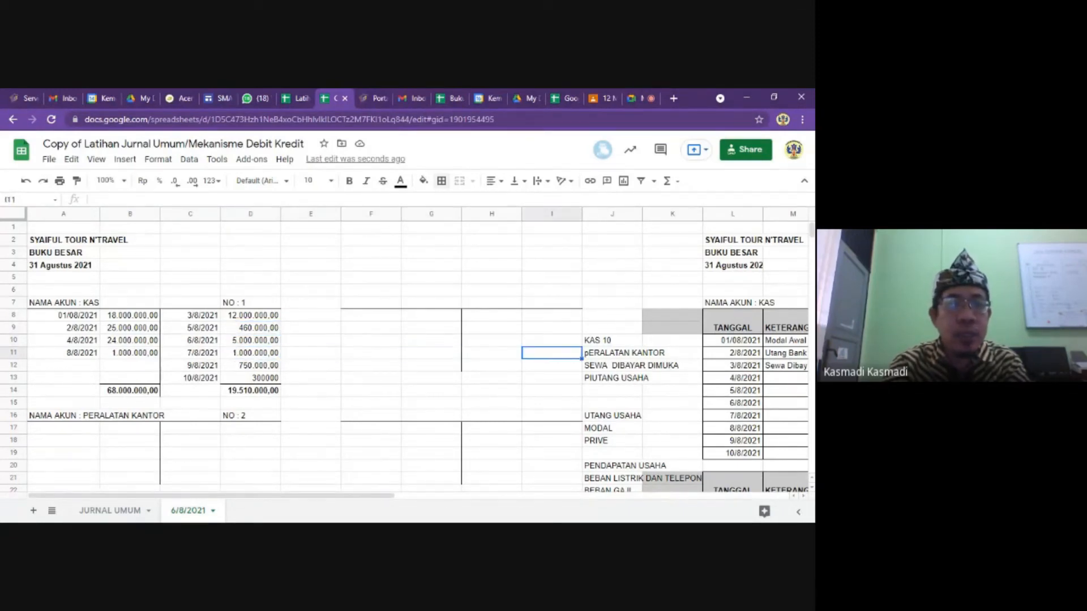
{"action": "key", "text": "Right"}
{"action": "key", "text": "Right"}
{"action": "key", "text": "Right"}
{"action": "key", "text": "Right"}
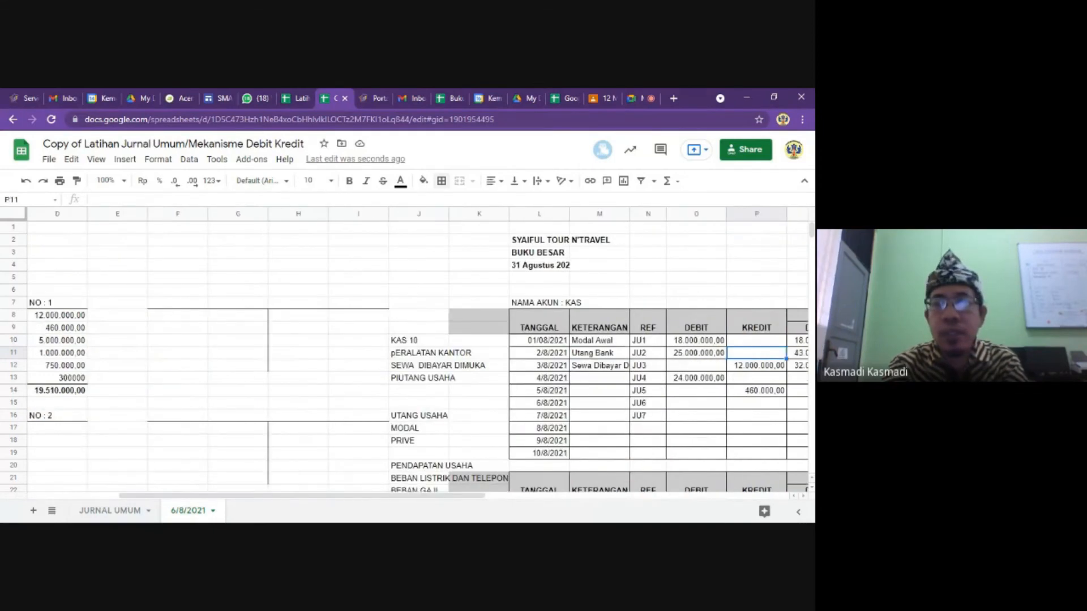
{"action": "key", "text": "Down"}
{"action": "key", "text": "Down"}
{"action": "key", "text": "Down"}
{"action": "key", "text": "Down"}
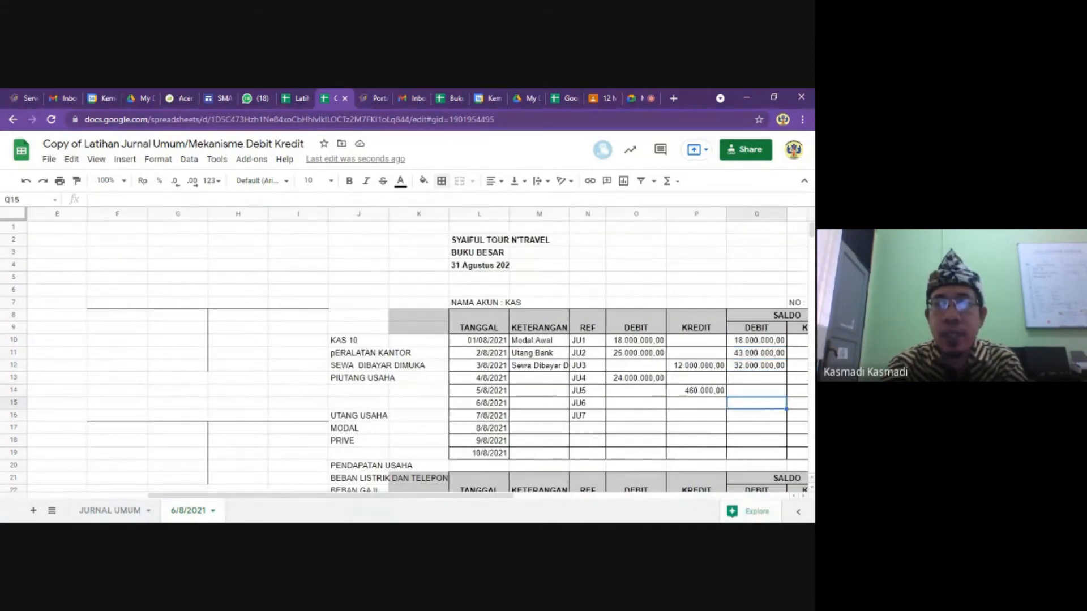
Enter the KREDIT amounts 5000000 for 6/8/2021 in P15 and 1000000 for 7/8/2021 in P16.
{"action": "key", "text": "Left"}
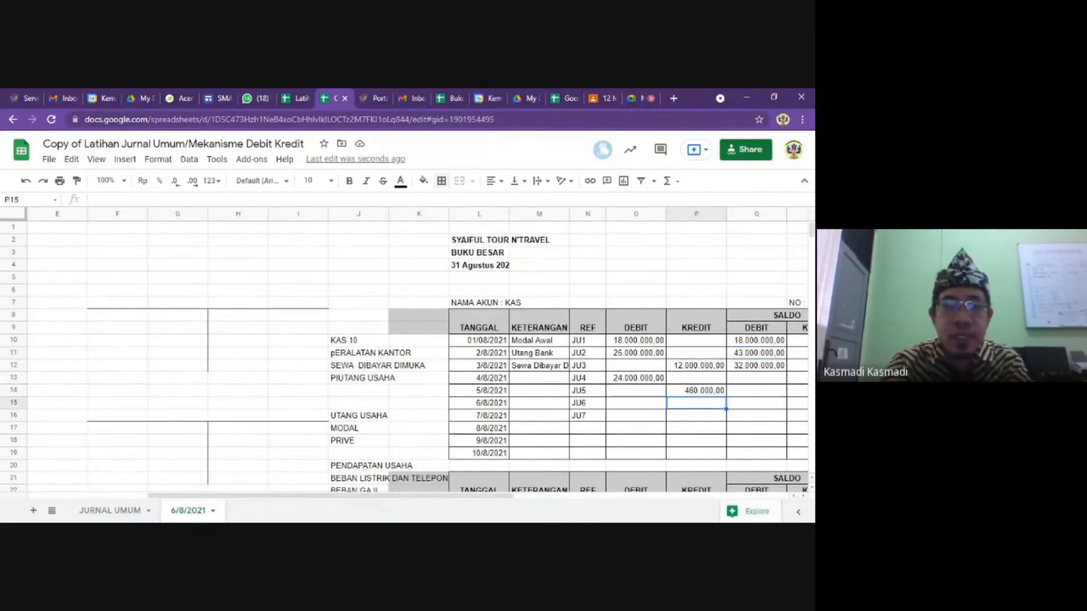
{"action": "type", "text": "5.000.0"}
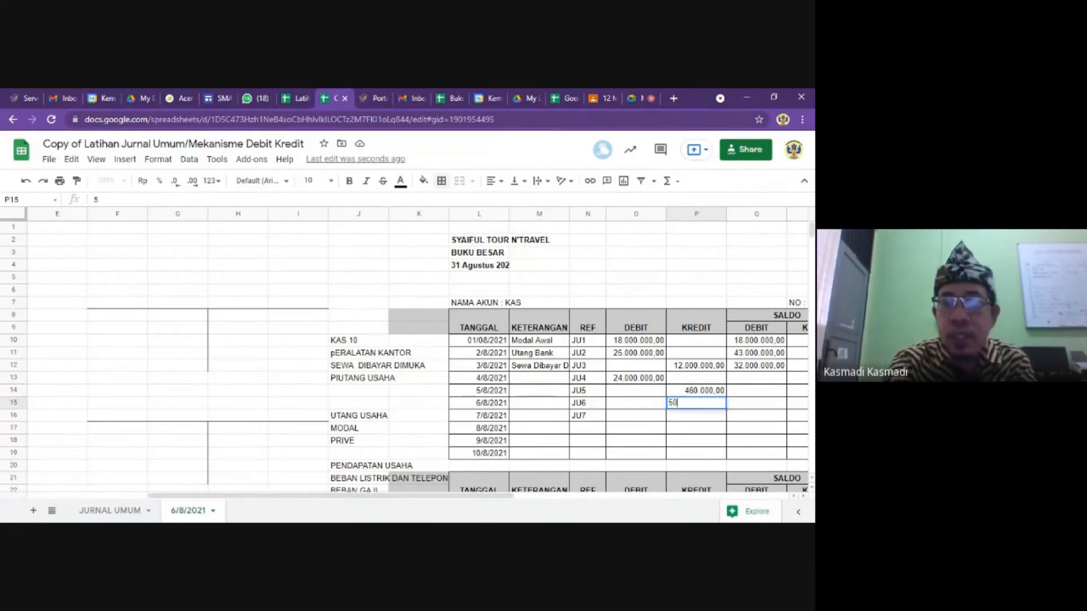
{"action": "type", "text": "00000"}
{"action": "key", "text": "Return"}
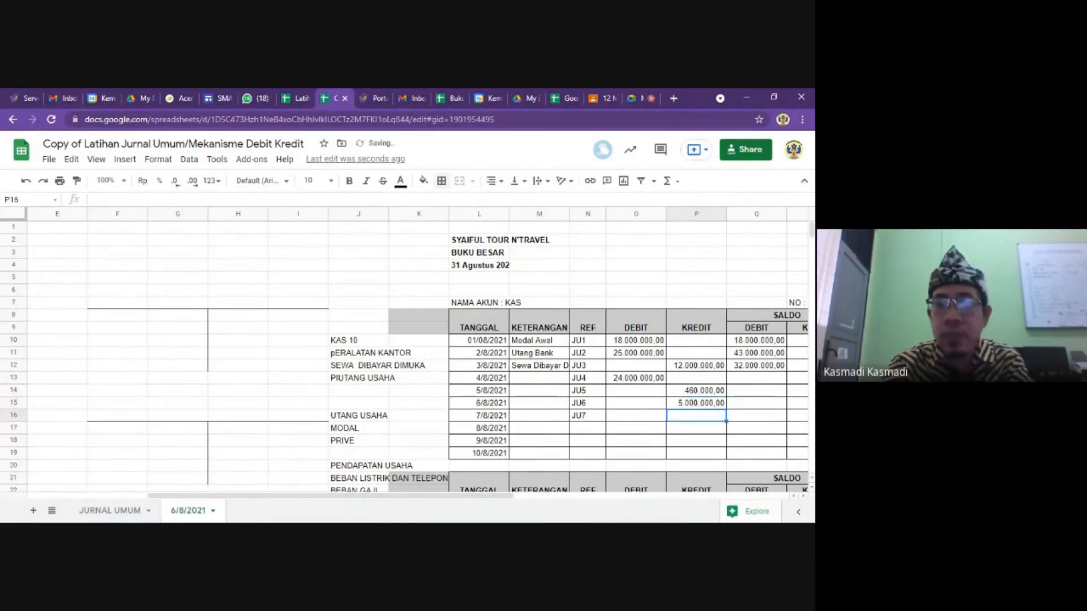
{"action": "type", "text": "1.000.0"}
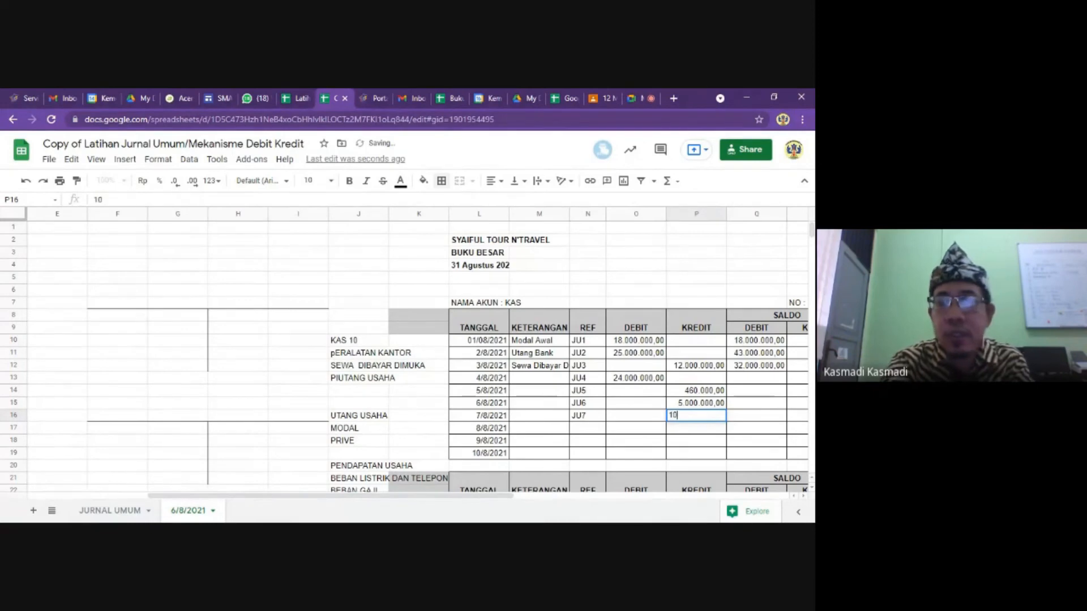
{"action": "type", "text": "00"}
{"action": "key", "text": "Return"}
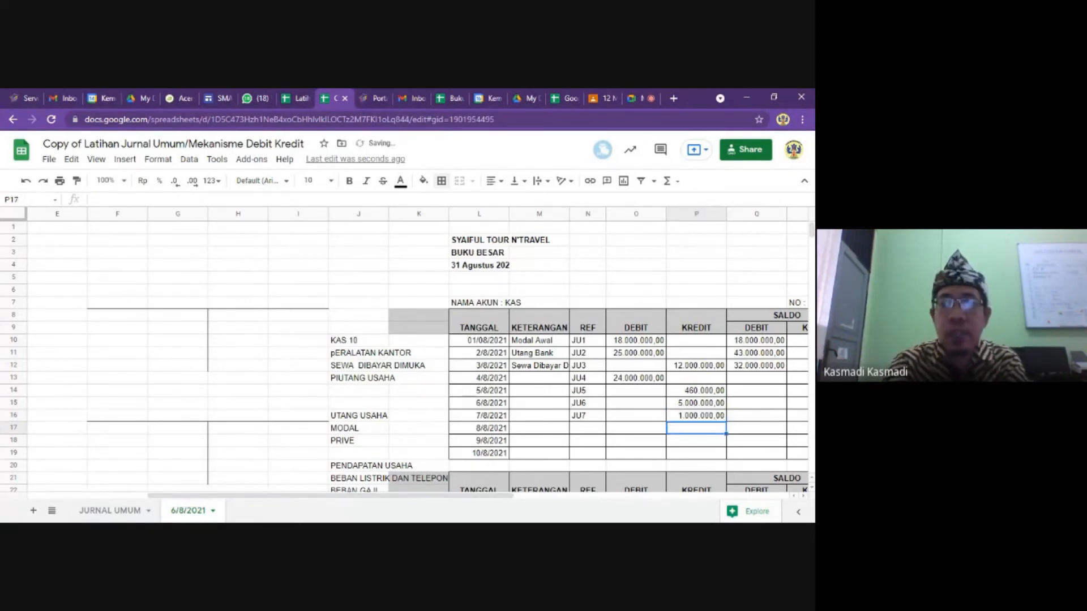
Check the 8/8/2021 to 10/8/2021 entries on both sides of the KAS T-account.
{"action": "key", "text": "Left"}
{"action": "key", "text": "Left"}
{"action": "key", "text": "Left"}
{"action": "key", "text": "Left"}
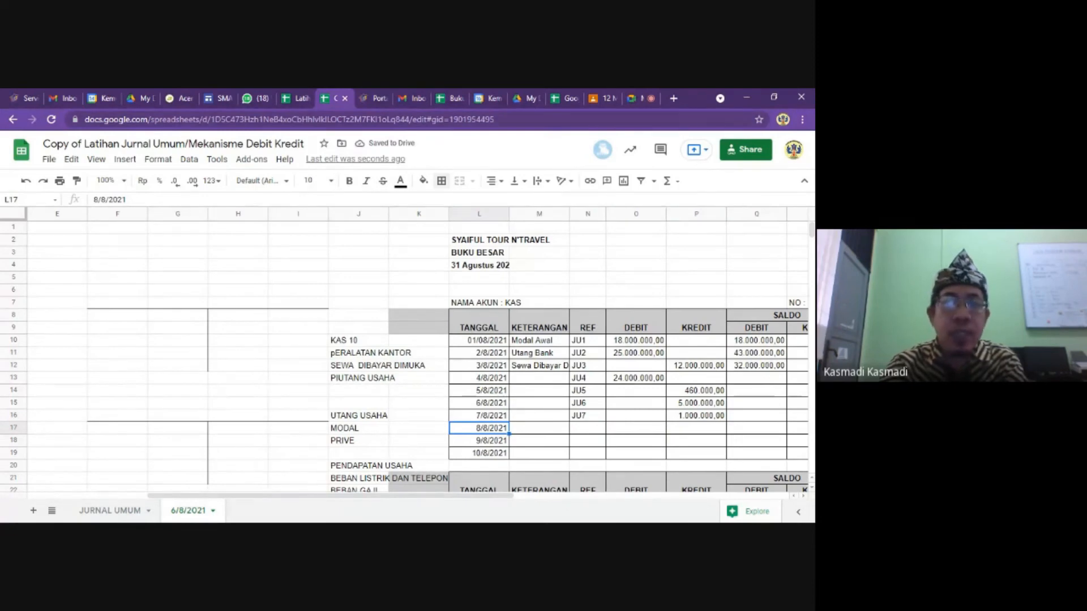
{"action": "key", "text": "Left"}
{"action": "key", "text": "Left"}
{"action": "key", "text": "Left"}
{"action": "key", "text": "Left"}
{"action": "key", "text": "Left"}
{"action": "key", "text": "Left"}
{"action": "key", "text": "Left"}
{"action": "key", "text": "Left"}
{"action": "key", "text": "Left"}
{"action": "key", "text": "Left"}
{"action": "key", "text": "Left"}
{"action": "key", "text": "Up"}
{"action": "key", "text": "Up"}
{"action": "key", "text": "Up"}
{"action": "key", "text": "Up"}
{"action": "key", "text": "Up"}
{"action": "key", "text": "Up"}
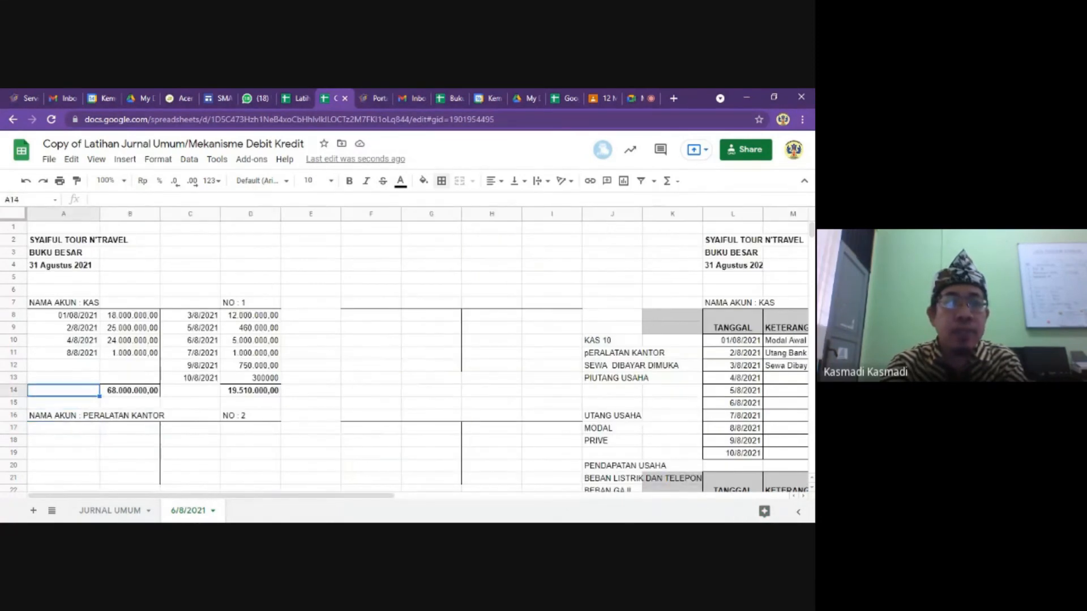
{"action": "key", "text": "Right"}
{"action": "key", "text": "Right"}
{"action": "key", "text": "Right"}
{"action": "key", "text": "Right"}
{"action": "key", "text": "Right"}
{"action": "key", "text": "Right"}
{"action": "key", "text": "Right"}
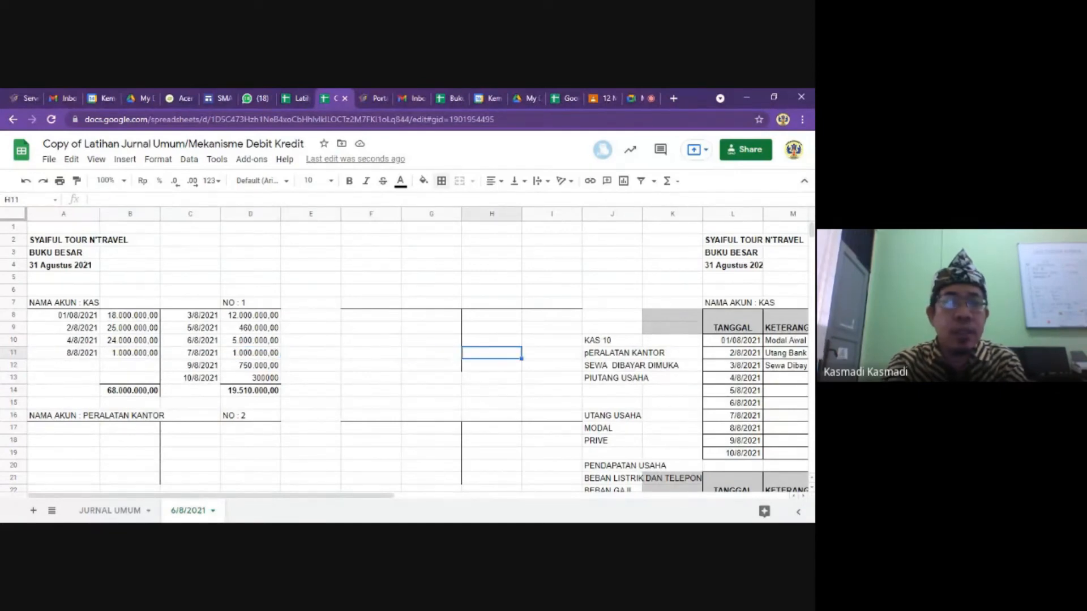
Set the 9/8/2021 credit amount in D12 of the KAS T-account to 75000.
{"action": "double_click", "coordinate": [261, 367]}
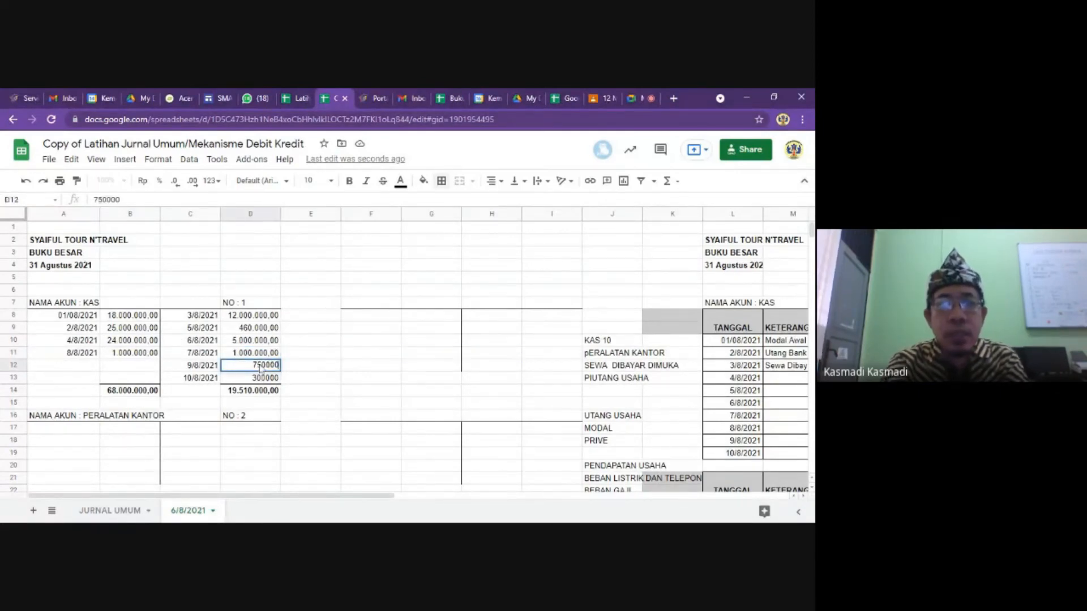
{"action": "key", "text": "BackSpace"}
{"action": "left_click", "coordinate": [289, 392]}
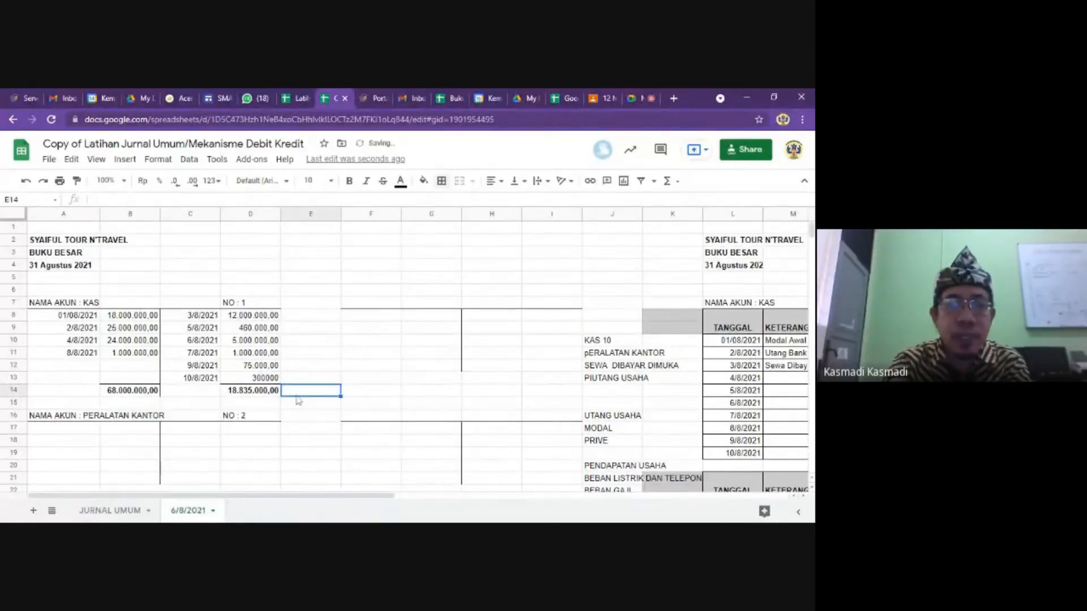
Enter 1000000 as the 8/8/2021 DEBIT amount in O17 of the KAS ledger table.
{"action": "key", "text": "Right"}
{"action": "key", "text": "Right"}
{"action": "key", "text": "Right"}
{"action": "key", "text": "Right"}
{"action": "key", "text": "Right"}
{"action": "key", "text": "Right"}
{"action": "key", "text": "Right"}
{"action": "key", "text": "Right"}
{"action": "key", "text": "Right"}
{"action": "key", "text": "Right"}
{"action": "key", "text": "Right"}
{"action": "key", "text": "Right"}
{"action": "key", "text": "Right"}
{"action": "key", "text": "Right"}
{"action": "key", "text": "Right"}
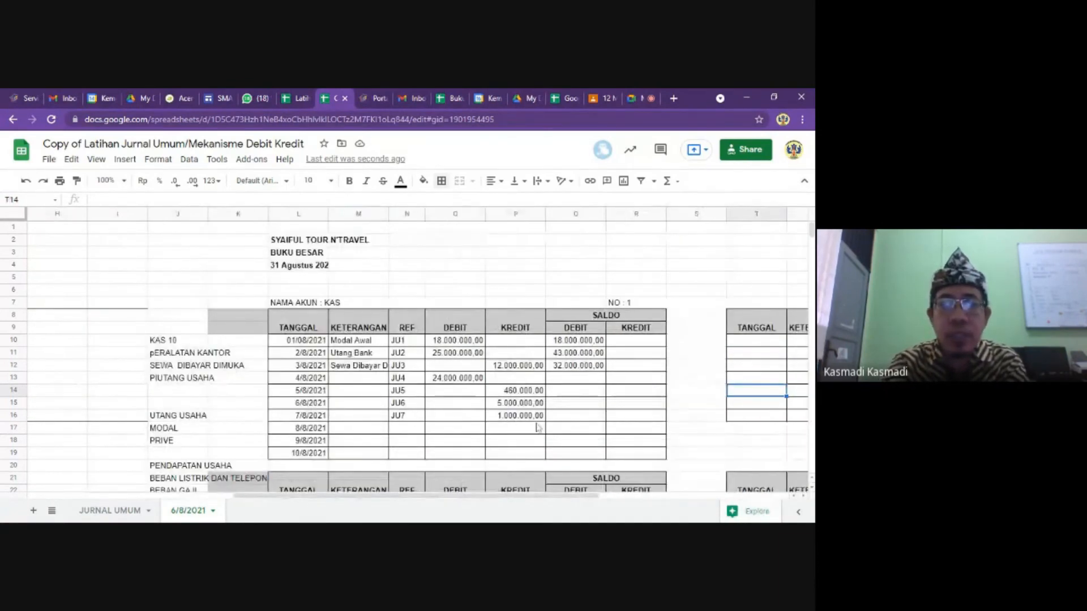
{"action": "left_click", "coordinate": [530, 431]}
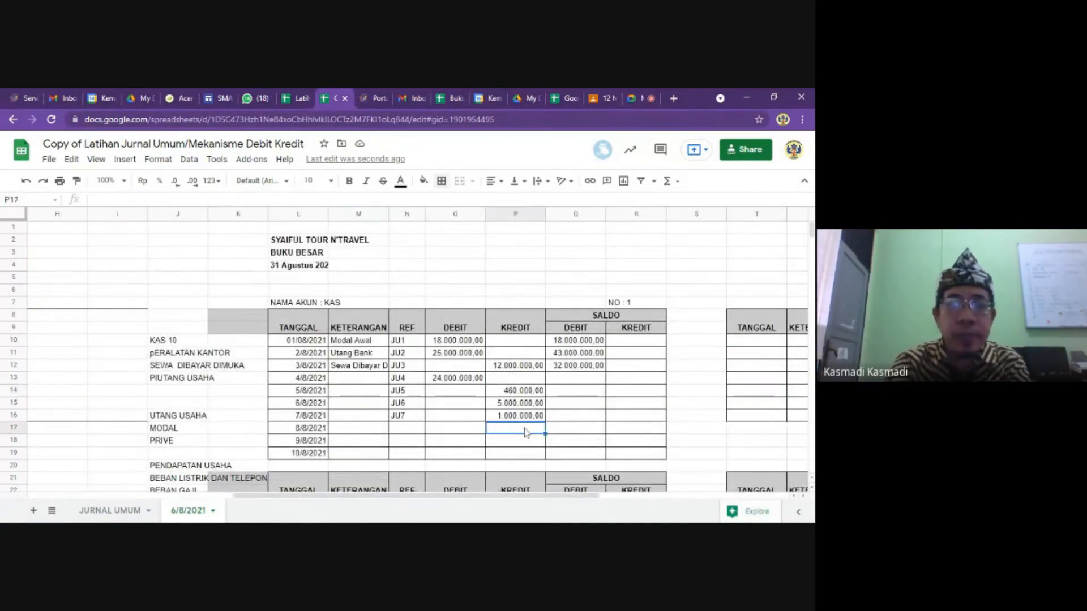
{"action": "left_click", "coordinate": [457, 434]}
{"action": "type", "text": "1000000"}
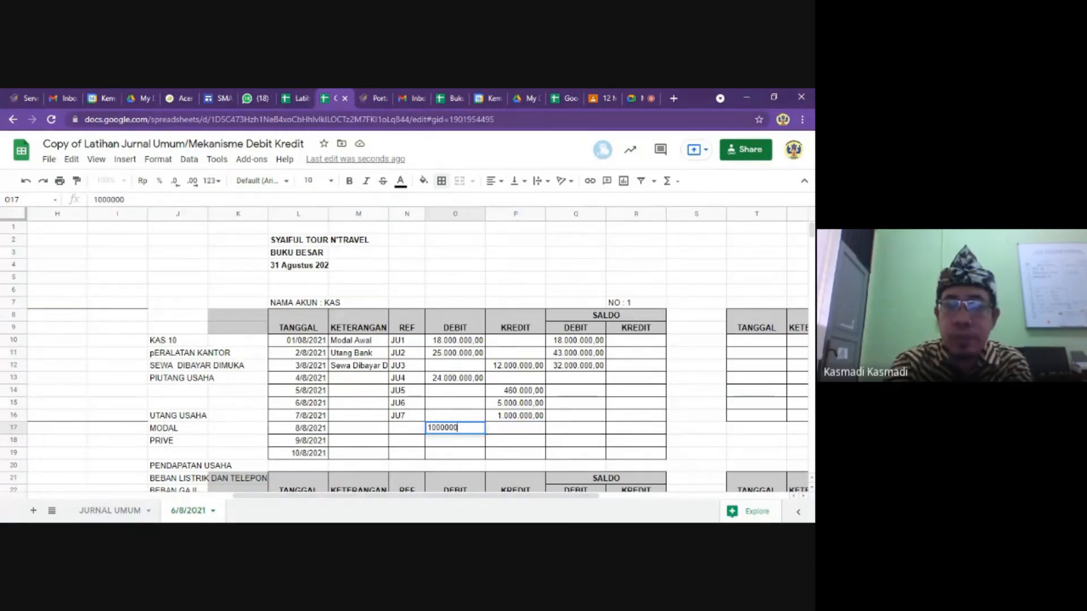
{"action": "key", "text": "Return"}
Enter the KREDIT amounts 75000 for 9/8/2021 in P18 and 300000 for 10/8/2021 in P19.
{"action": "left_click", "coordinate": [515, 440]}
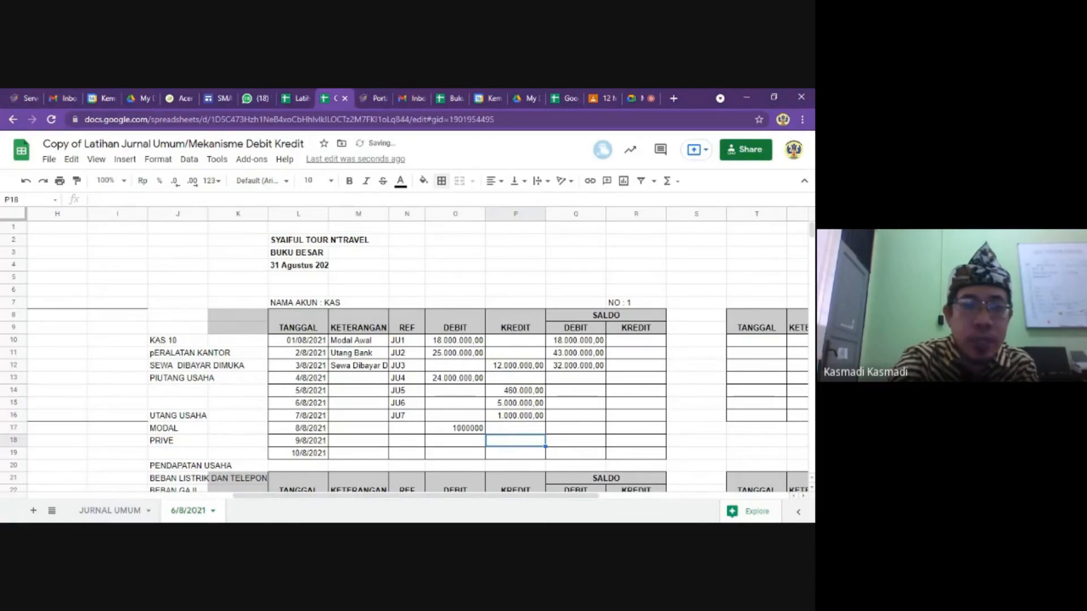
{"action": "type", "text": "750000"}
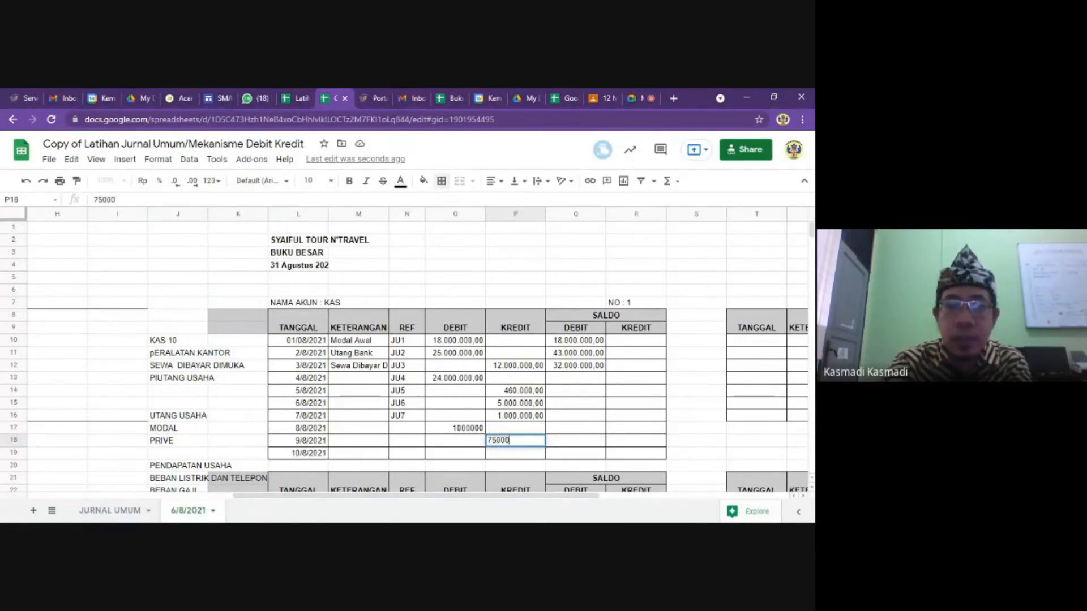
{"action": "key", "text": "BackSpace"}
{"action": "key", "text": "Return"}
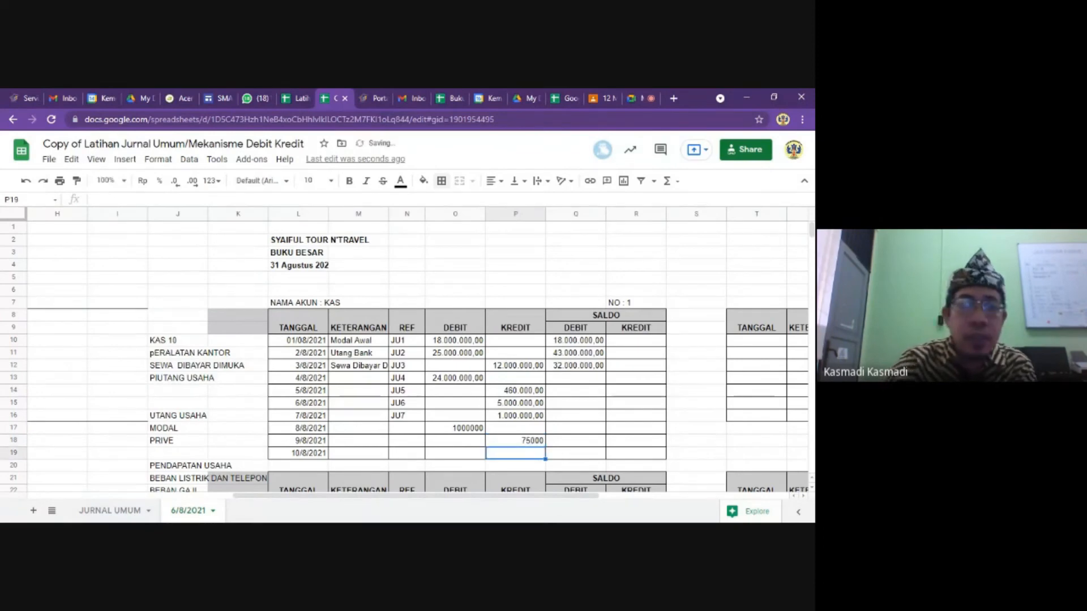
{"action": "type", "text": "30000"}
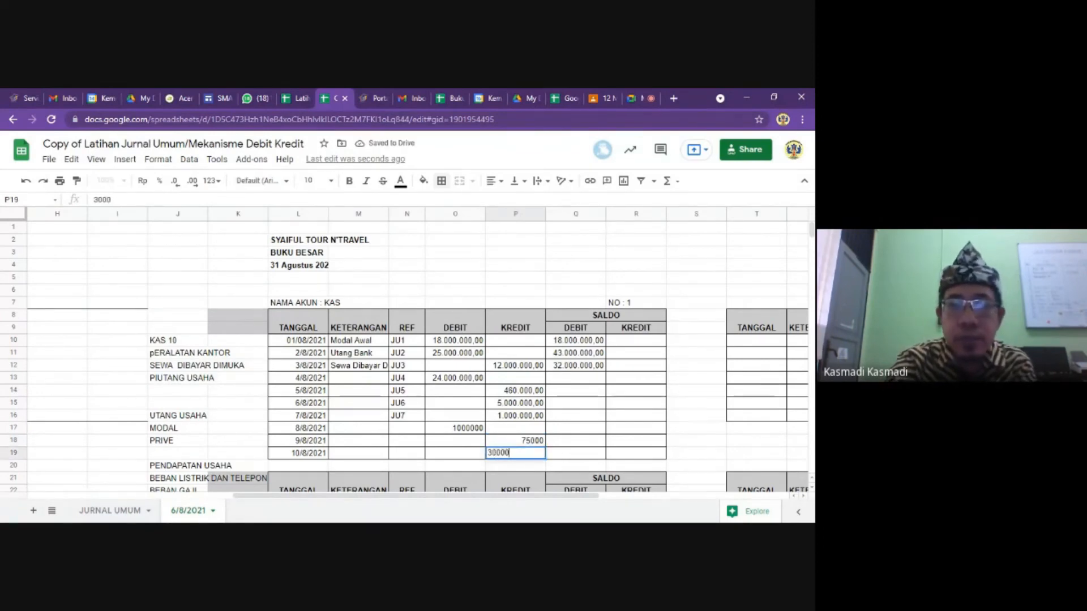
{"action": "key", "text": "Up"}
Look up the 04/08/2021 counter account in JURNAL UMUM and enter Pendapatan Usaha as the 4/8/2021 KETERANGAN in M13 of the KAS ledger.
{"action": "key", "text": "Up"}
{"action": "key", "text": "Up"}
{"action": "key", "text": "Up"}
{"action": "key", "text": "Up"}
{"action": "key", "text": "Up"}
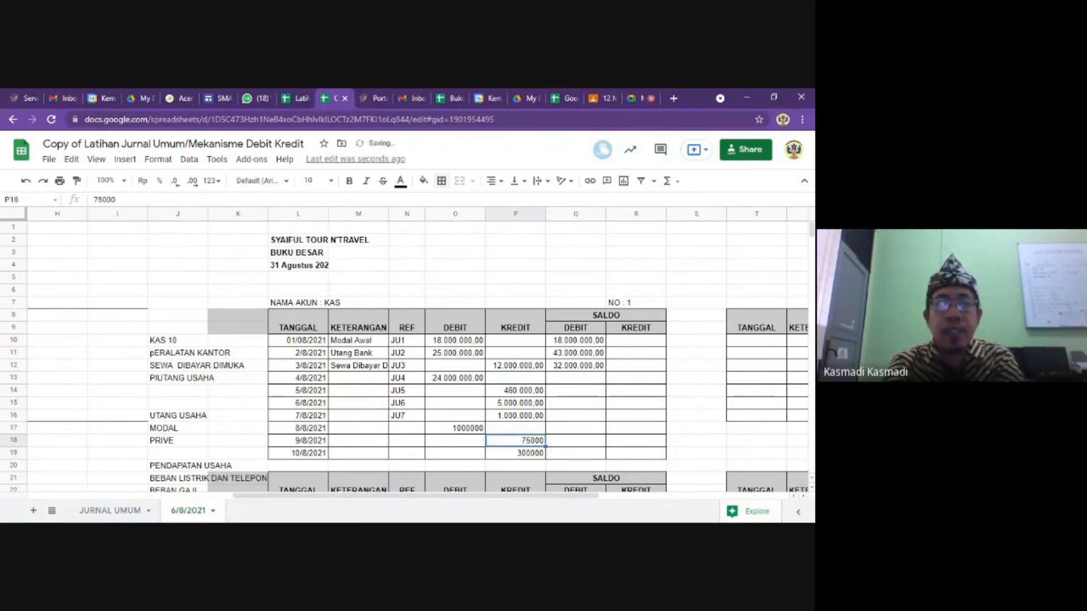
{"action": "key", "text": "Left"}
{"action": "key", "text": "Left"}
{"action": "key", "text": "Left"}
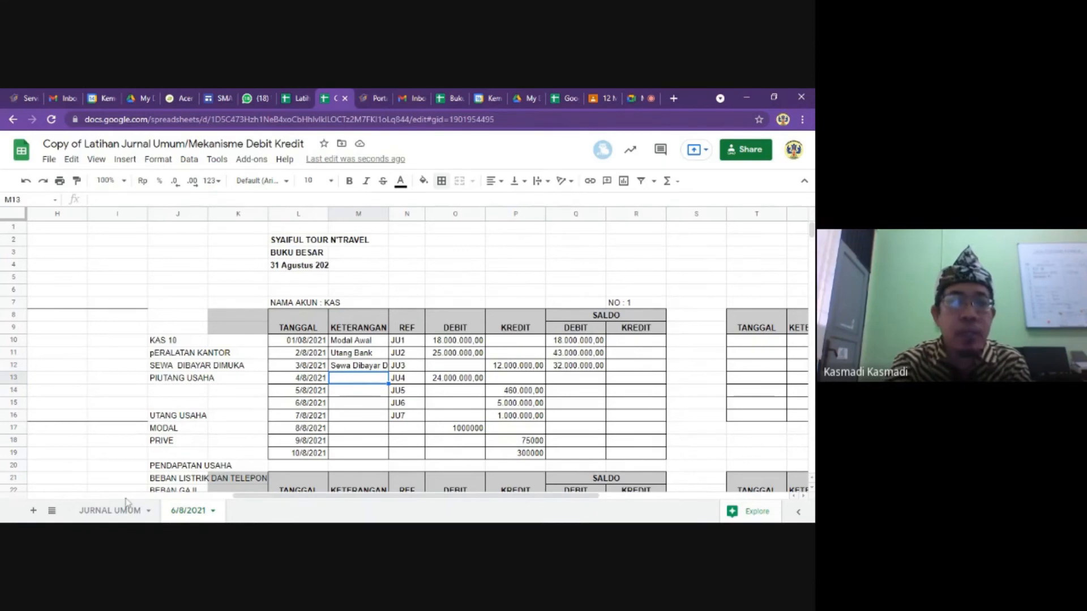
{"action": "left_click", "coordinate": [110, 511]}
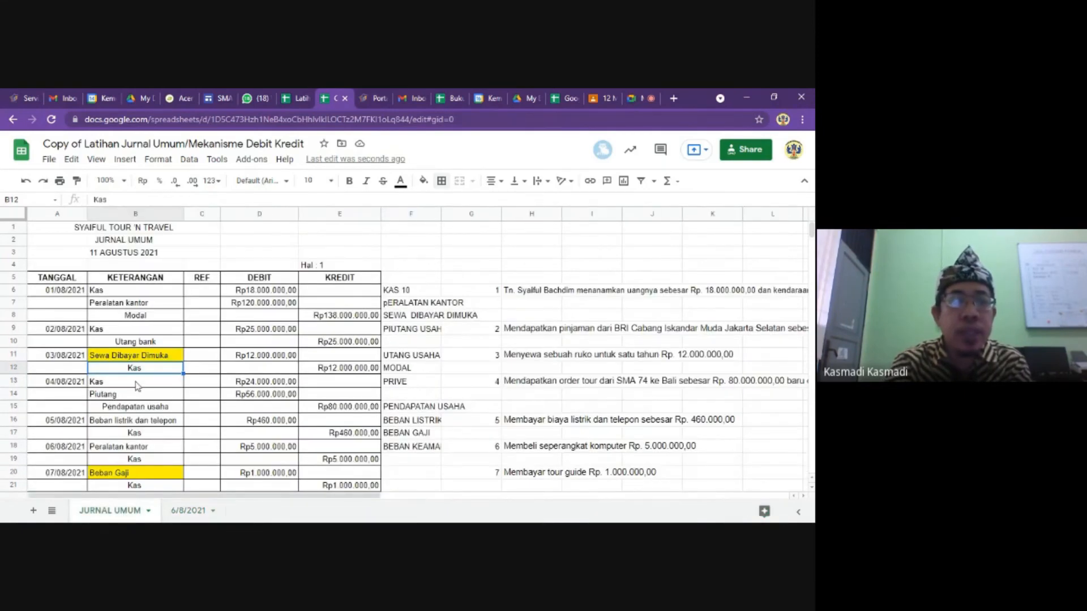
{"action": "left_click", "coordinate": [109, 409]}
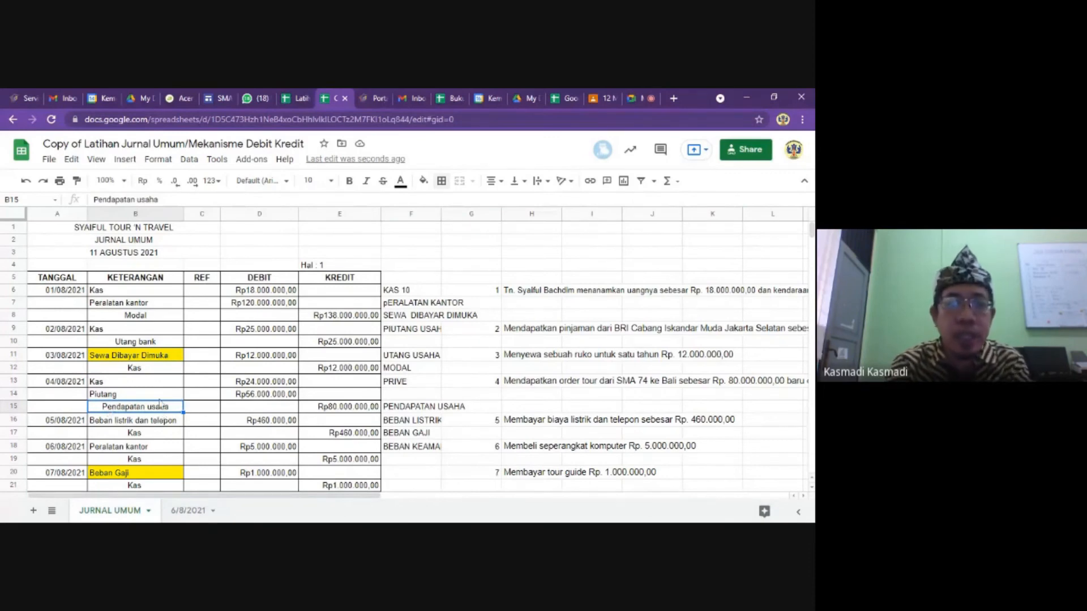
{"action": "left_click", "coordinate": [190, 513]}
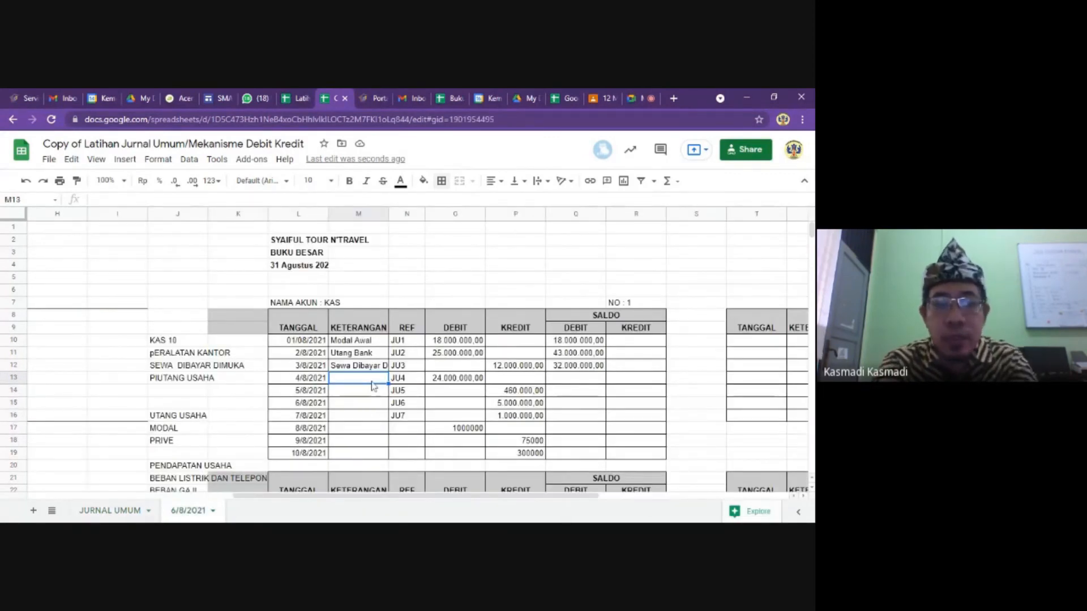
{"action": "type", "text": "Pendapatan Usaha"}
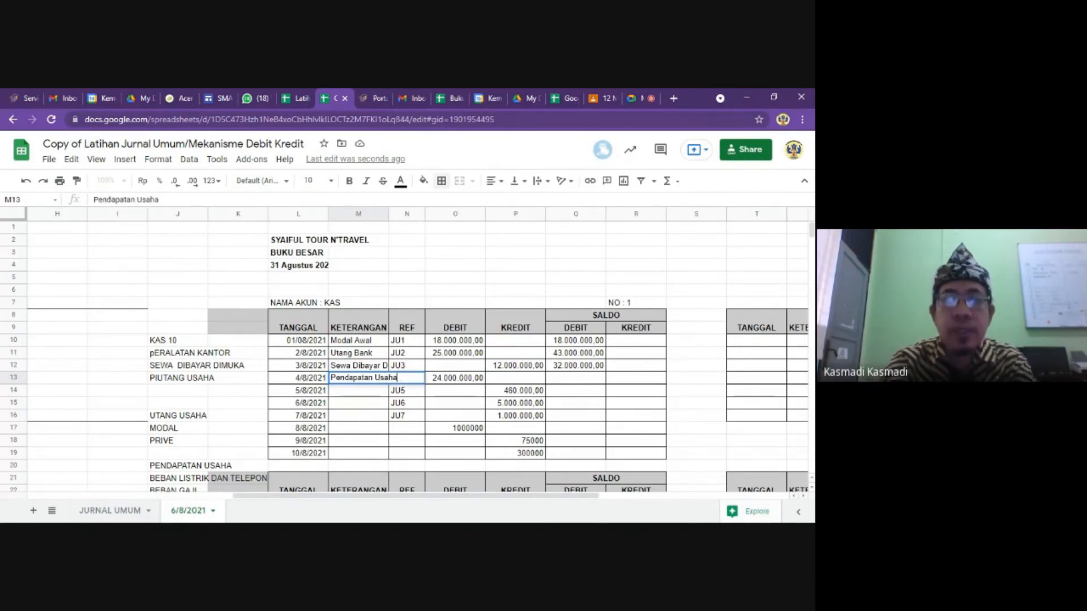
{"action": "left_click", "coordinate": [509, 390]}
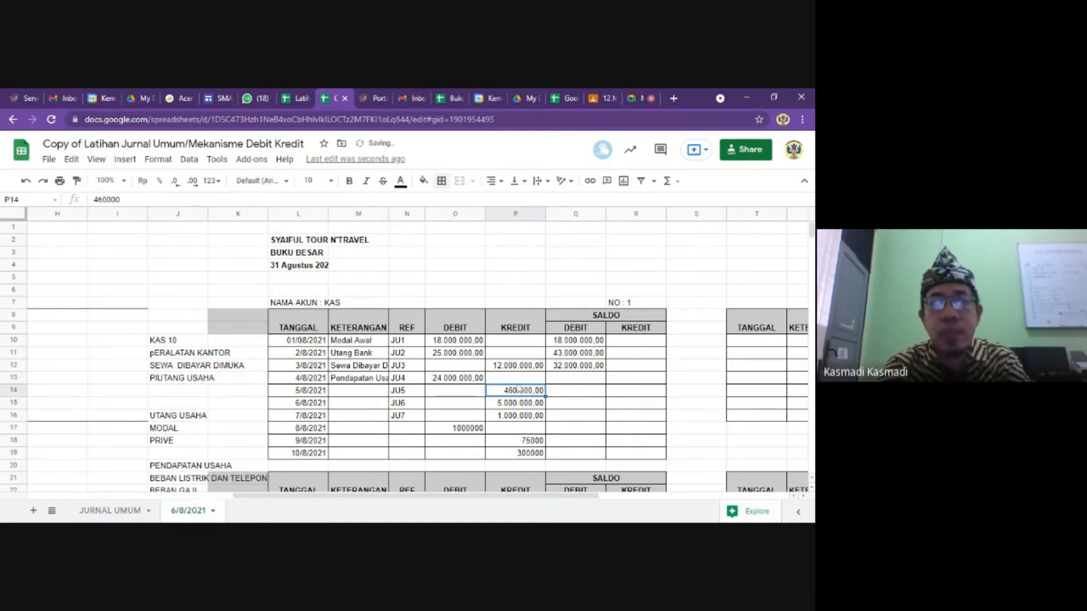
Enter 56000000 as the 4/8/2021 SALDO DEBIT balance in Q13 of the KAS ledger table.
{"action": "left_click", "coordinate": [577, 377]}
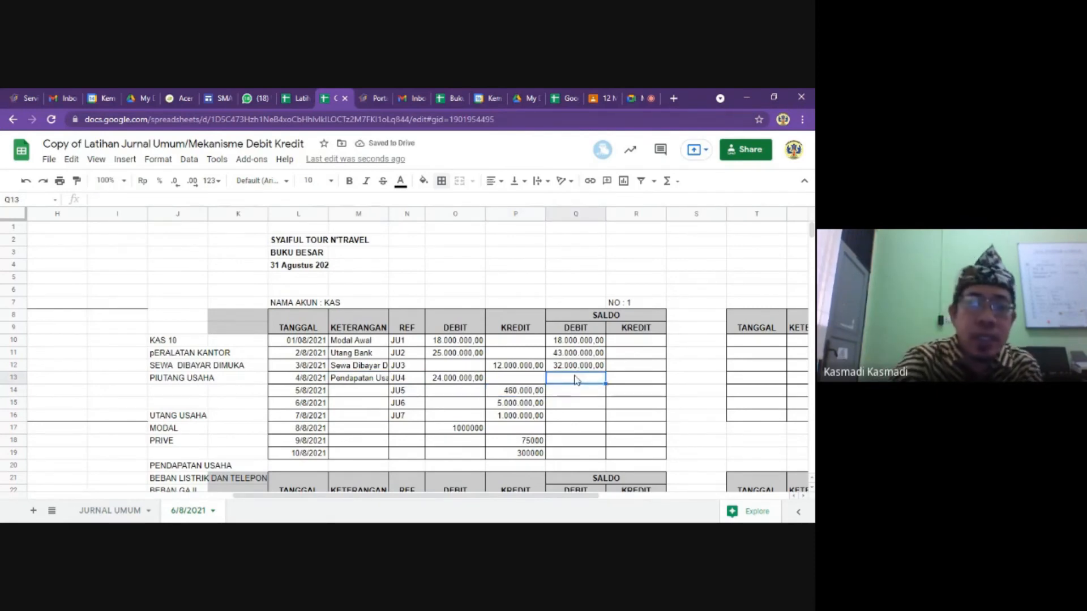
{"action": "type", "text": "5"}
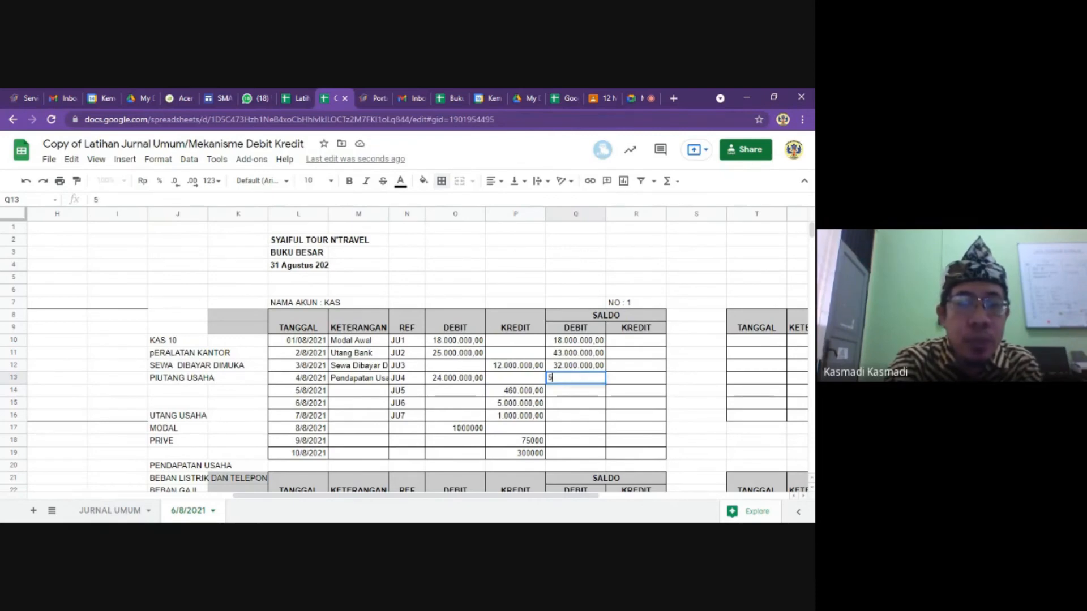
{"action": "type", "text": "6.000.000"}
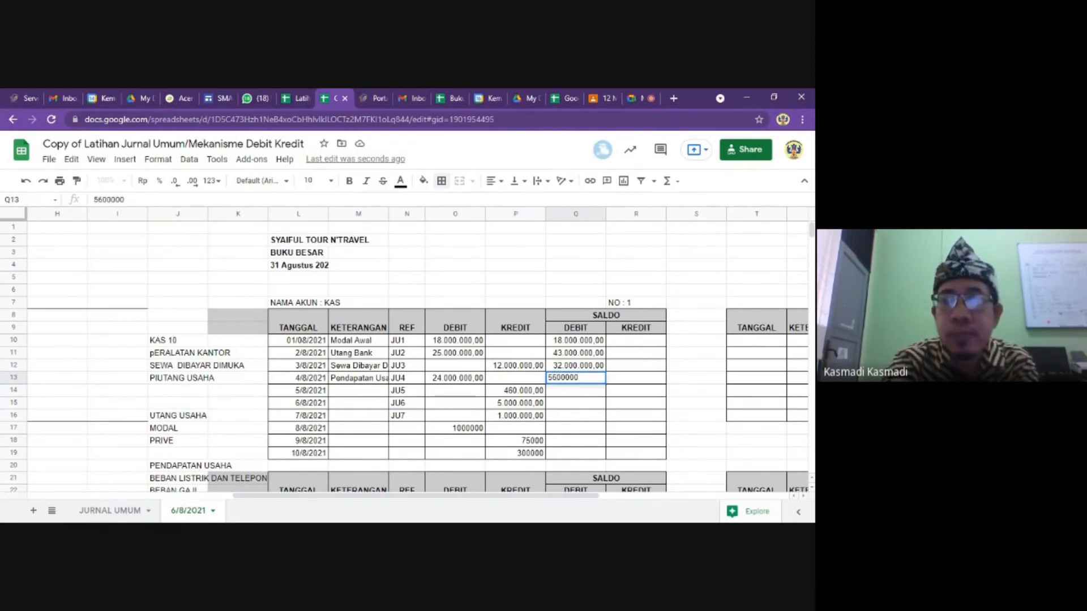
{"action": "key", "text": "Return"}
Look up the 5/8/2021 and 6/8/2021 accounts in JURNAL UMUM and enter Beban Listrik dan telepon in M14 and Peralatan Kantor in M15.
{"action": "left_click", "coordinate": [515, 391]}
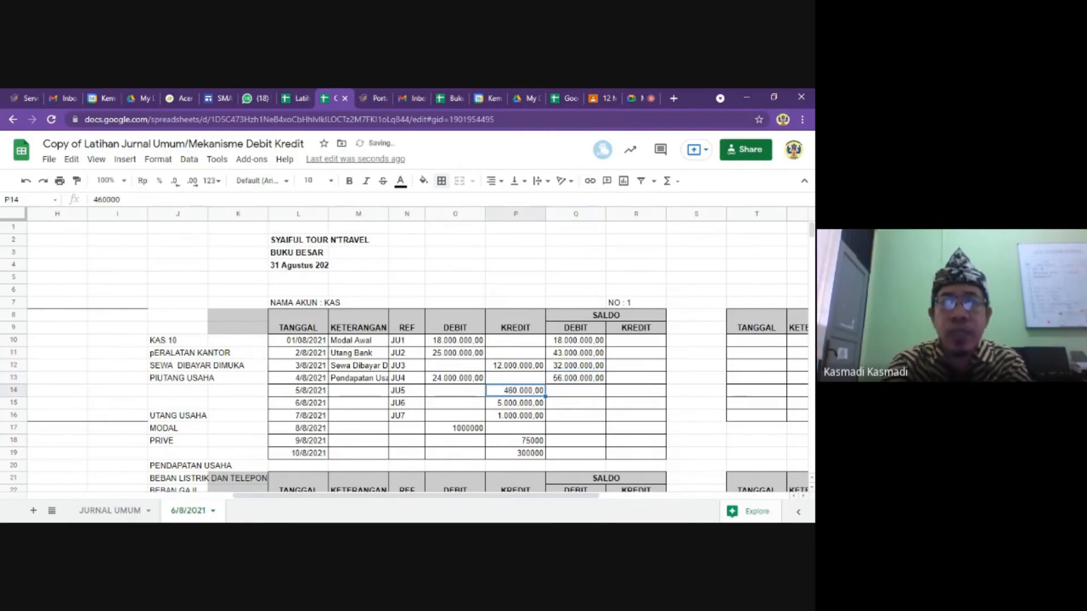
{"action": "left_click", "coordinate": [455, 390]}
{"action": "left_click", "coordinate": [515, 390]}
{"action": "left_click", "coordinate": [456, 390]}
{"action": "left_click", "coordinate": [359, 390]}
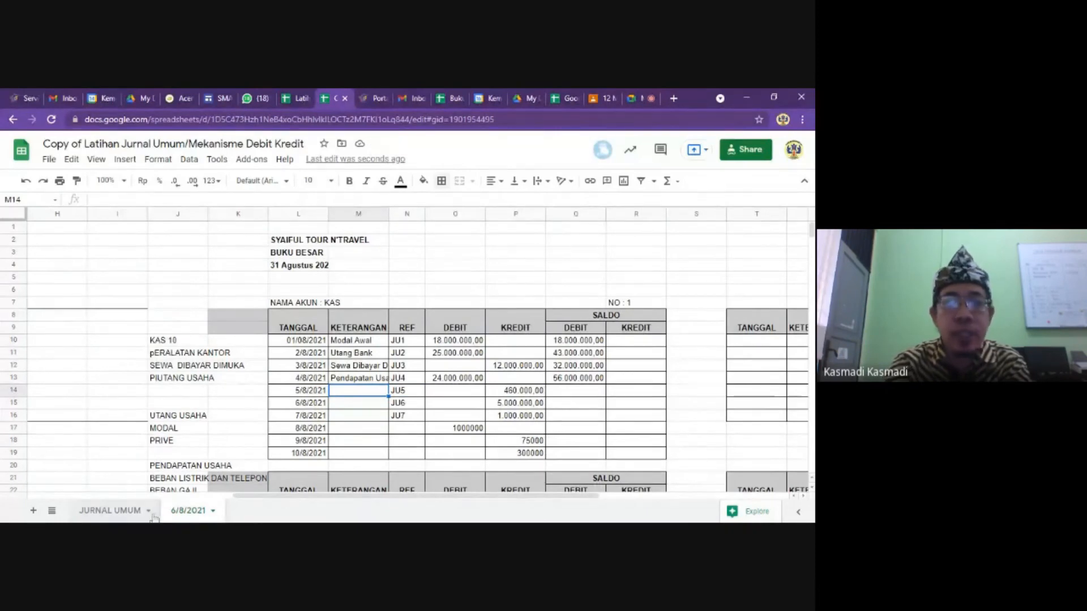
{"action": "left_click", "coordinate": [133, 512]}
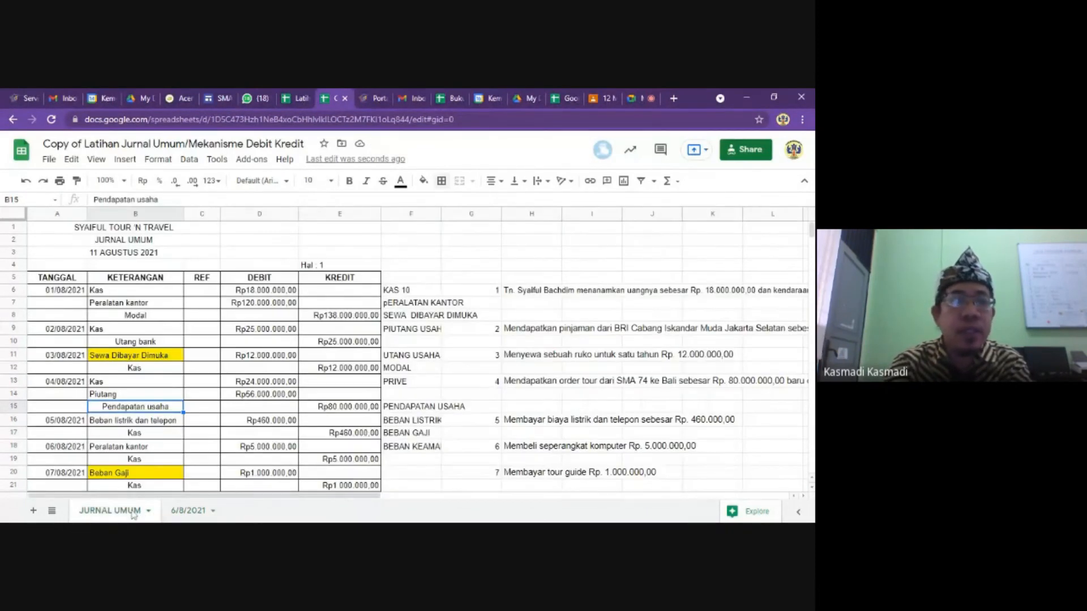
{"action": "left_click", "coordinate": [102, 423]}
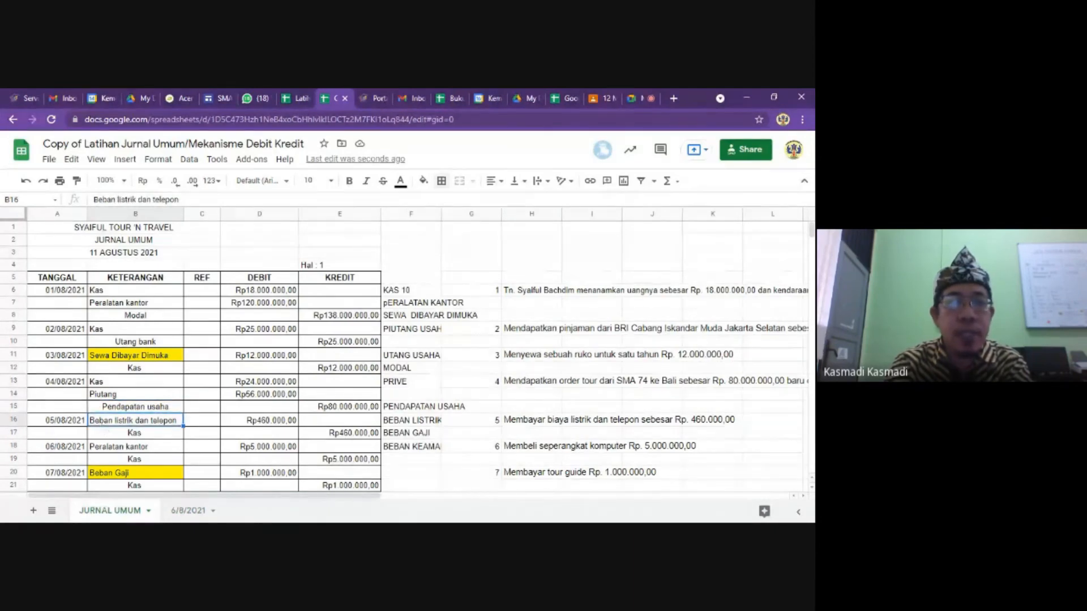
{"action": "left_click", "coordinate": [108, 450]}
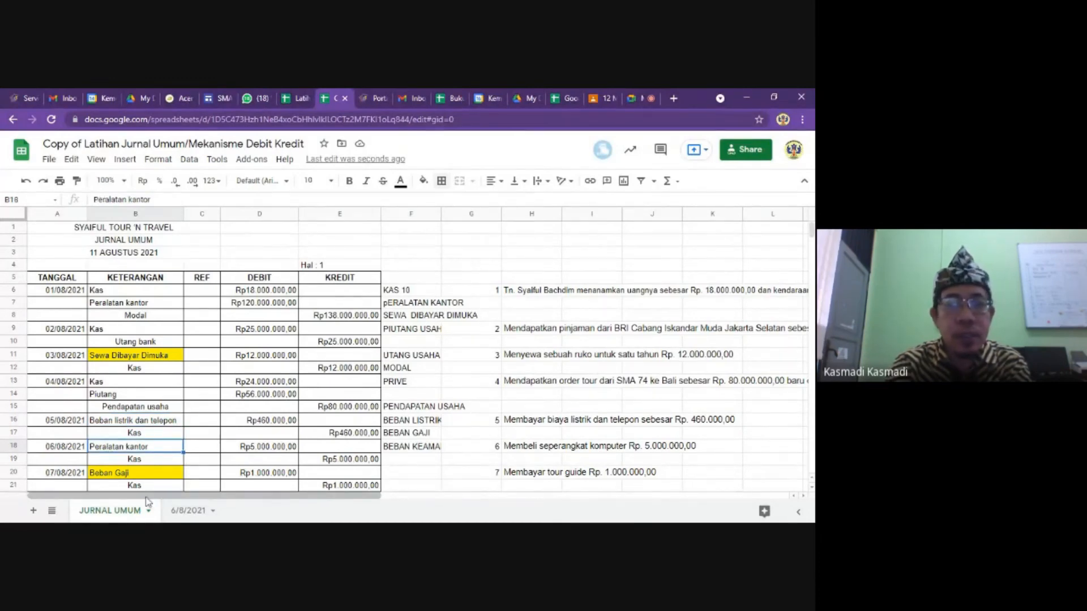
{"action": "left_click", "coordinate": [144, 461]}
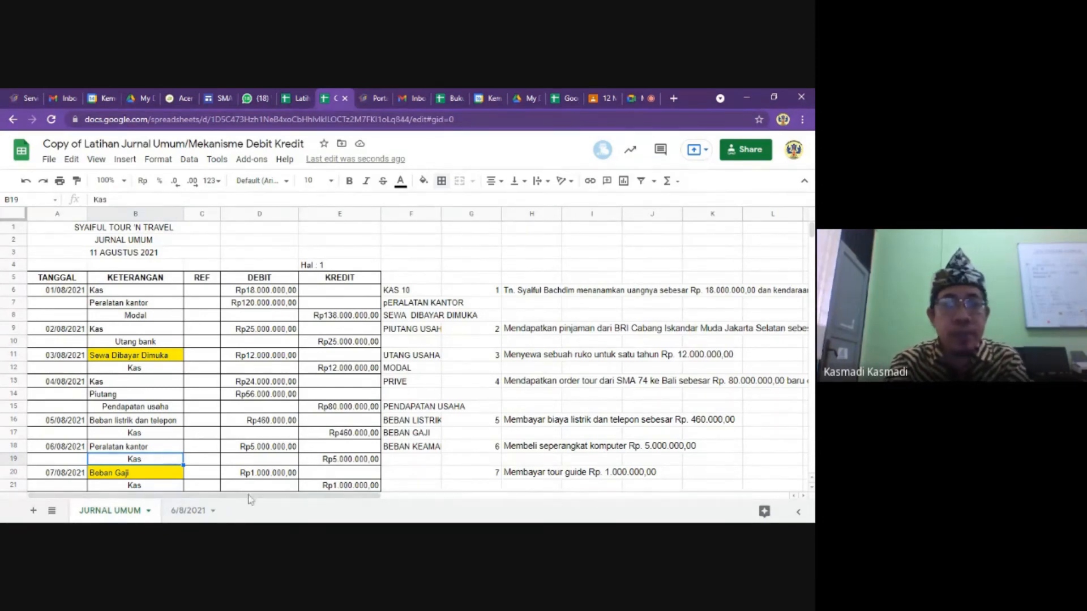
{"action": "left_click", "coordinate": [189, 512]}
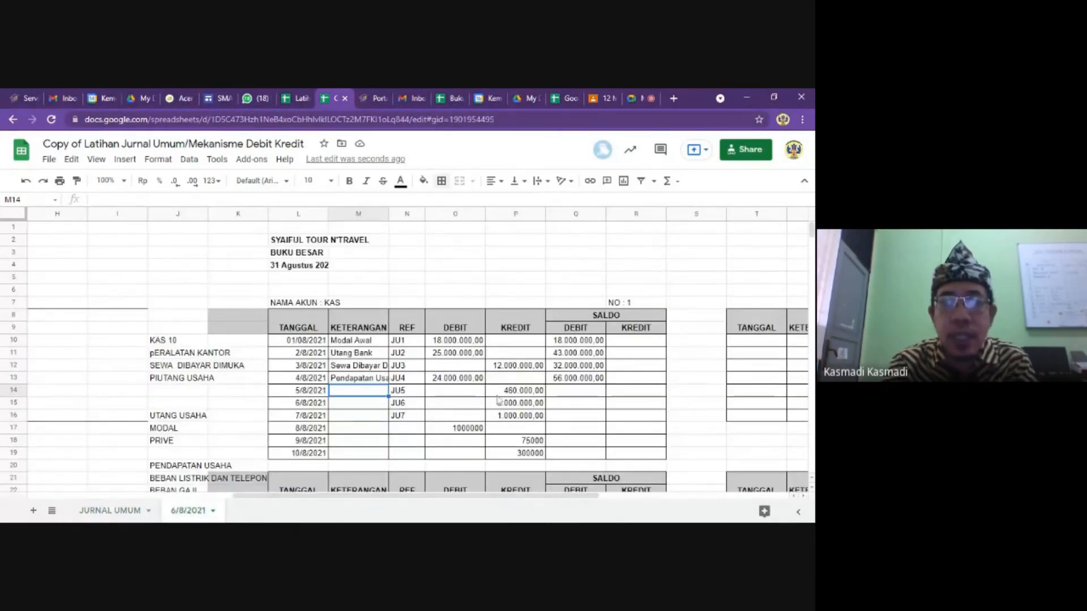
{"action": "type", "text": "B"}
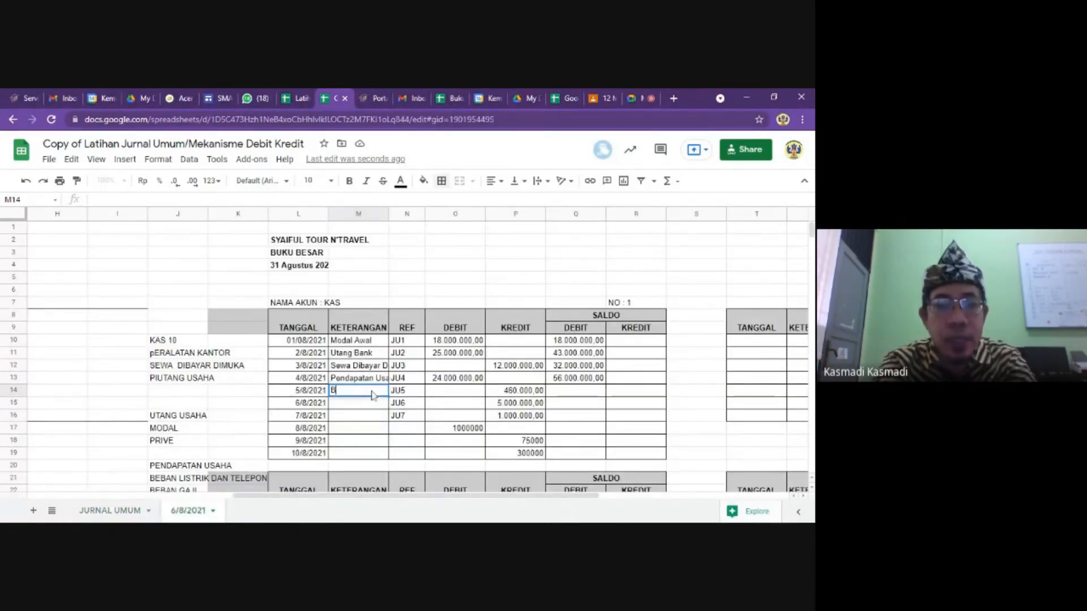
{"action": "type", "text": "eban Lis"}
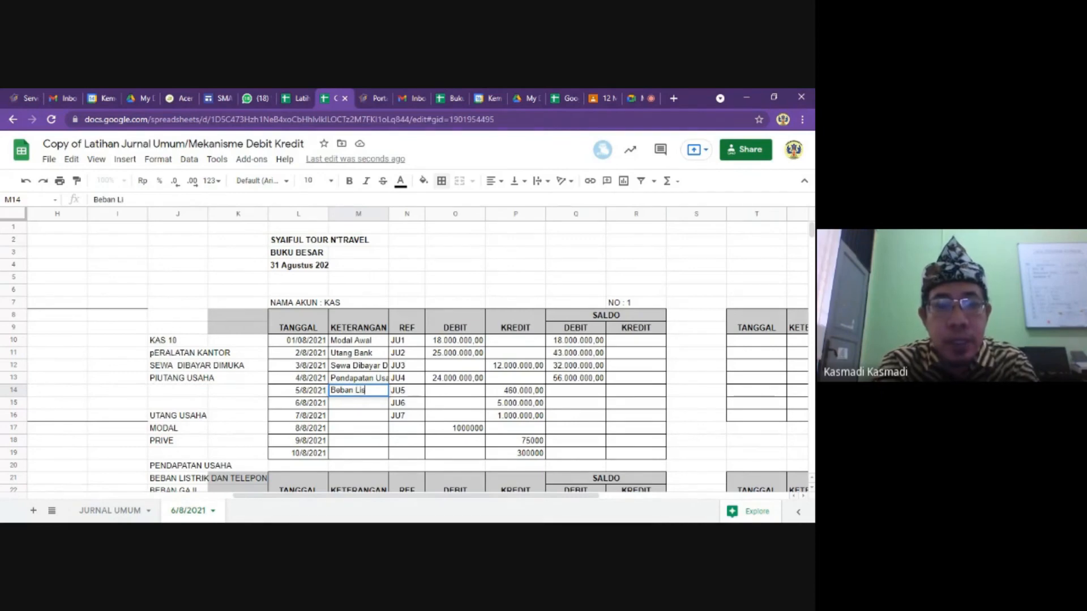
{"action": "type", "text": "trik dan telepon"}
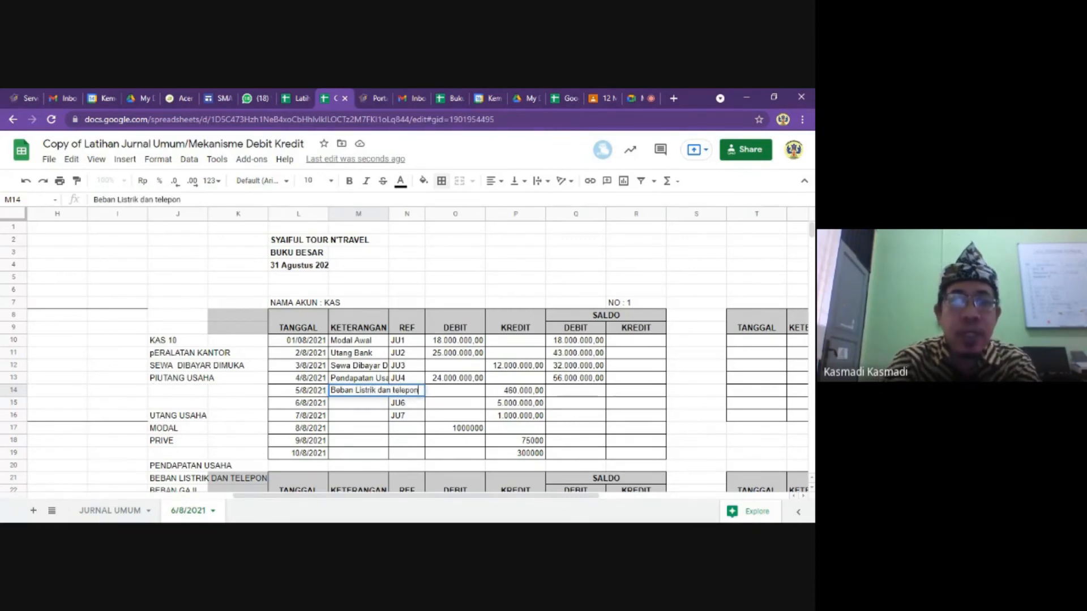
{"action": "key", "text": "Return"}
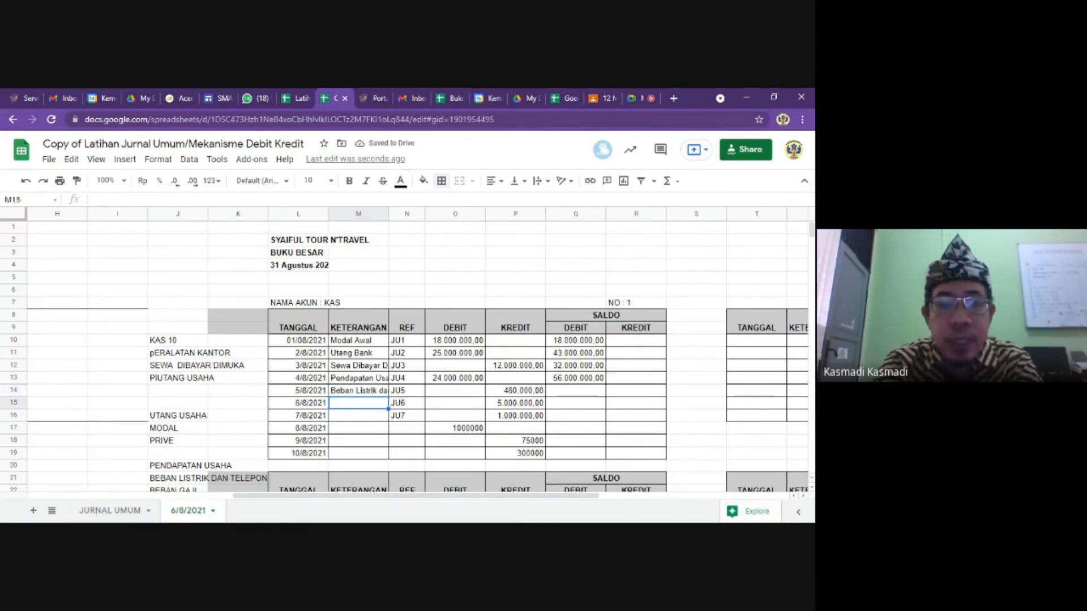
{"action": "type", "text": "Peralatan Kantor"}
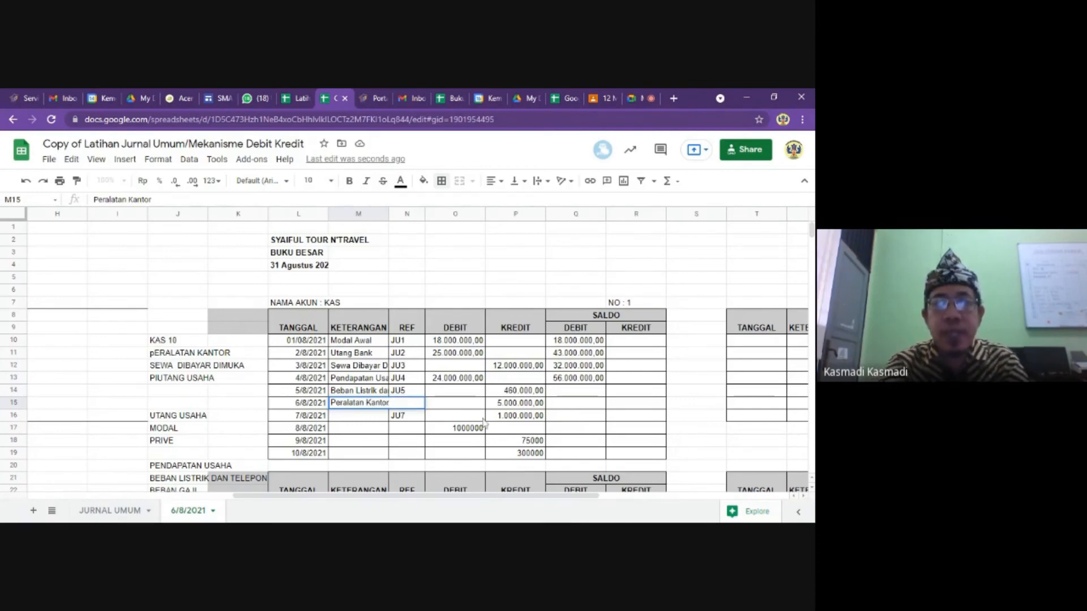
{"action": "left_click", "coordinate": [541, 391]}
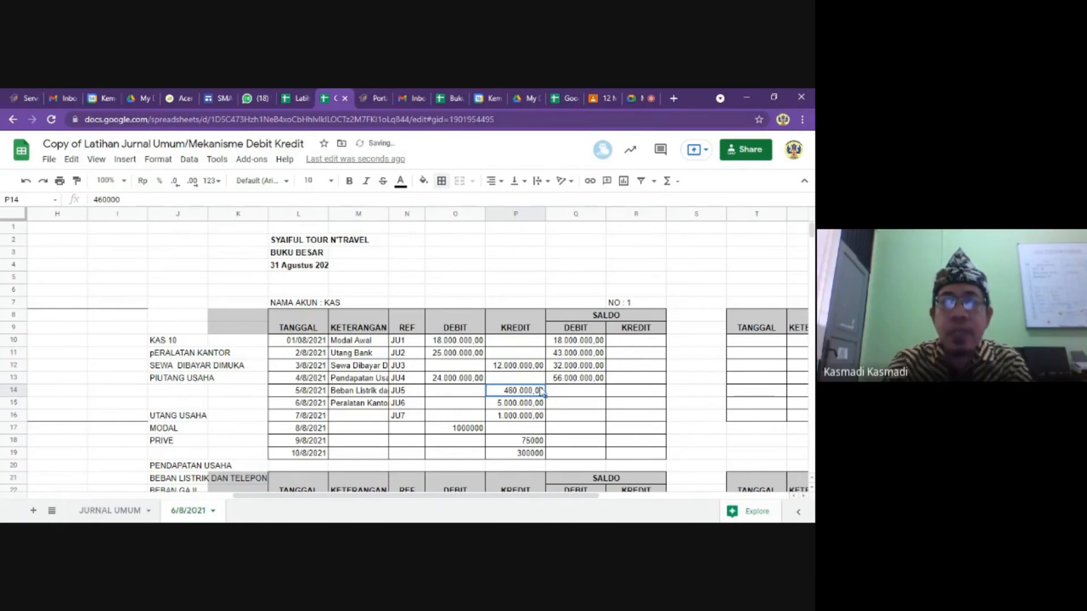
{"action": "left_click", "coordinate": [569, 381]}
{"action": "left_click", "coordinate": [536, 392]}
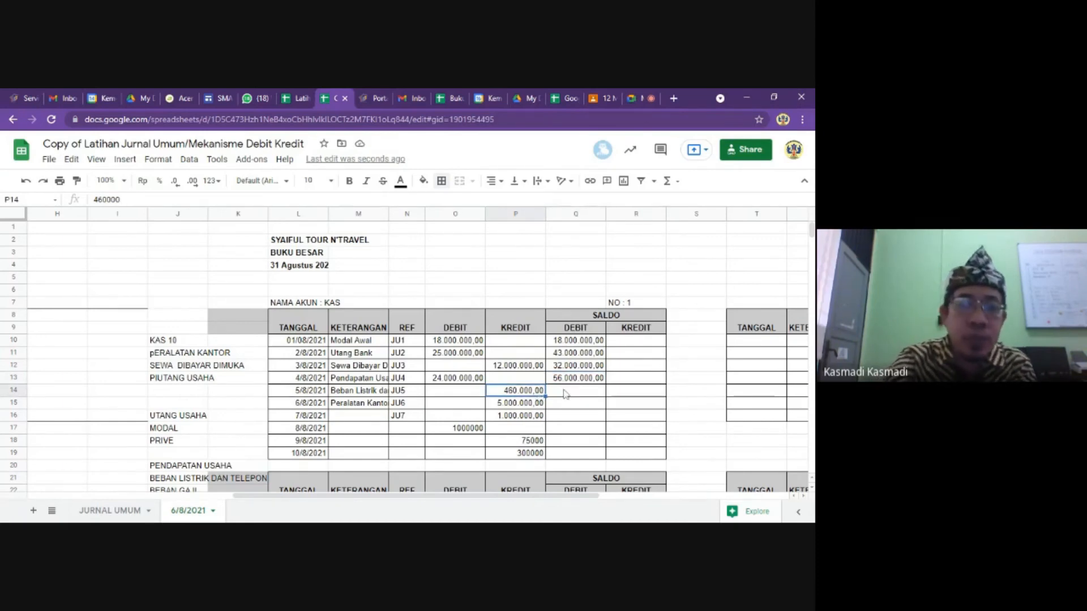
{"action": "type", "text": "55"}
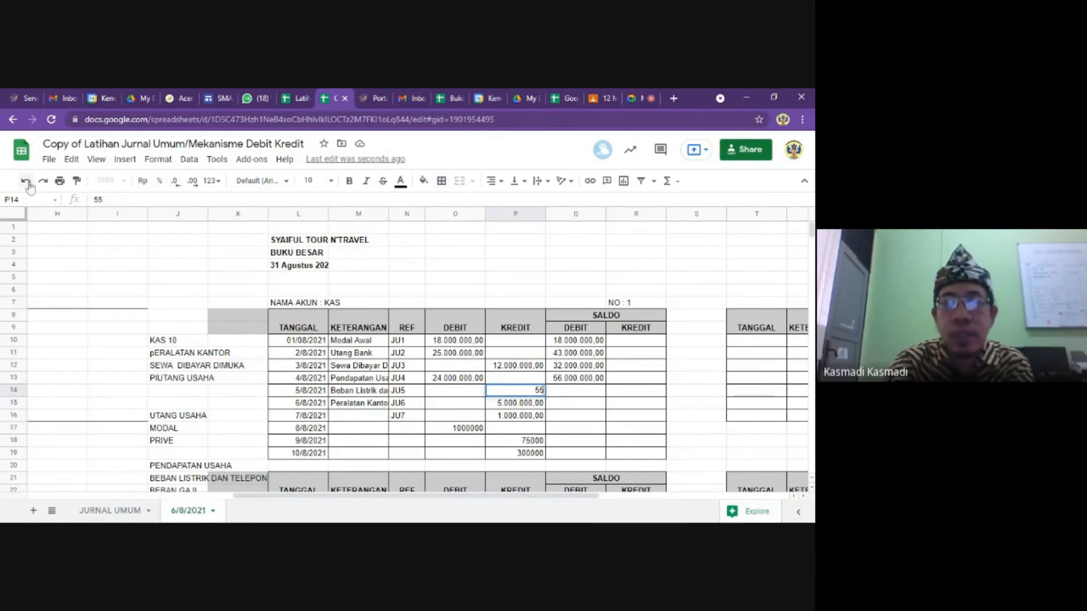
{"action": "left_click", "coordinate": [562, 395]}
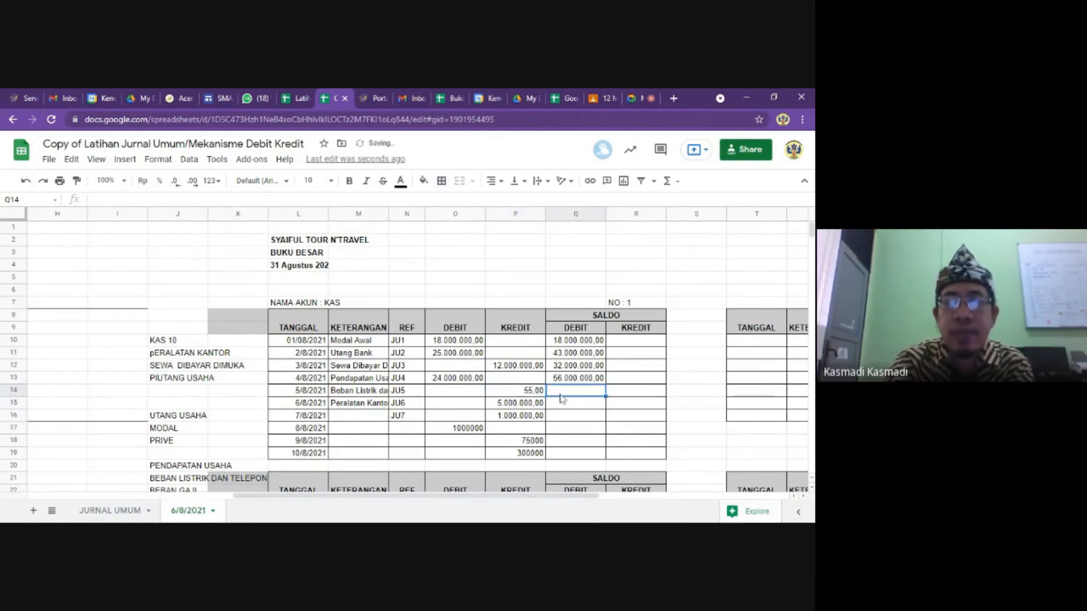
{"action": "left_click", "coordinate": [26, 181]}
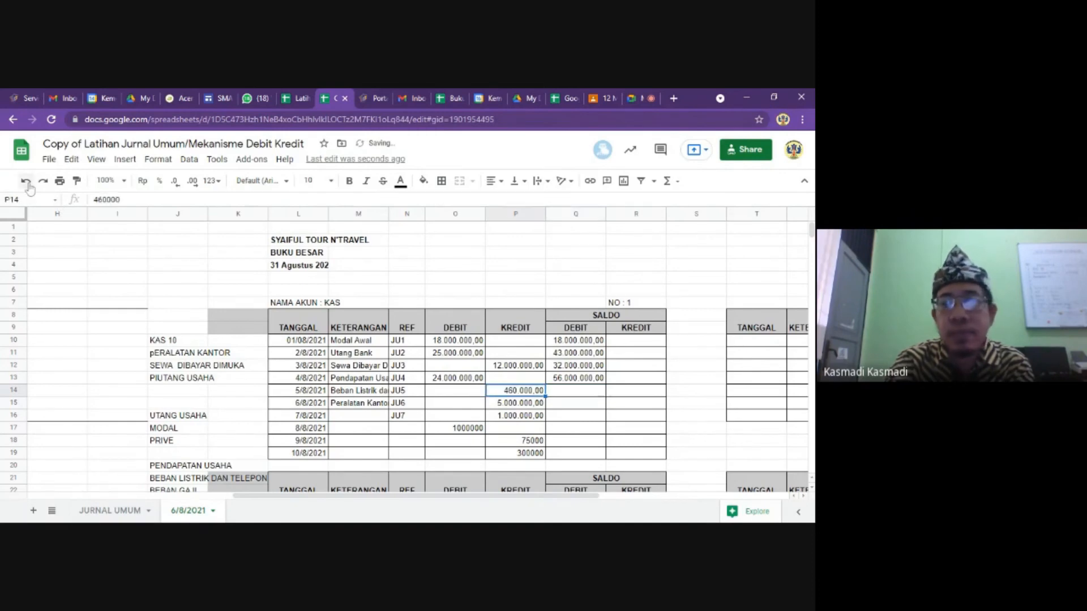
Enter 55540000 as the 5/8/2021 SALDO DEBIT balance in Q14 of the KAS ledger table.
{"action": "left_click", "coordinate": [589, 391]}
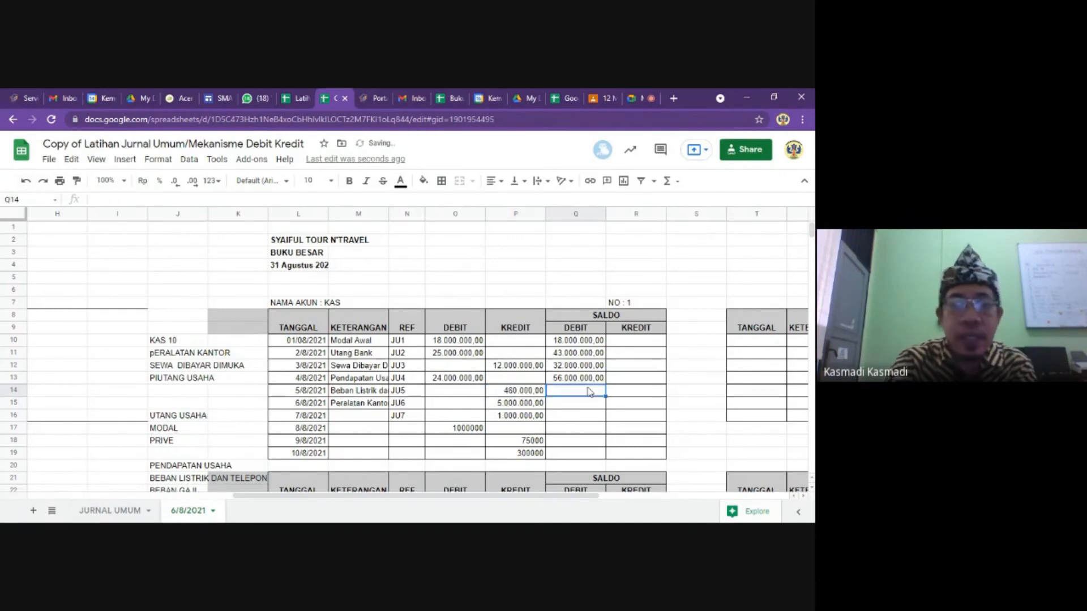
{"action": "type", "text": "55"}
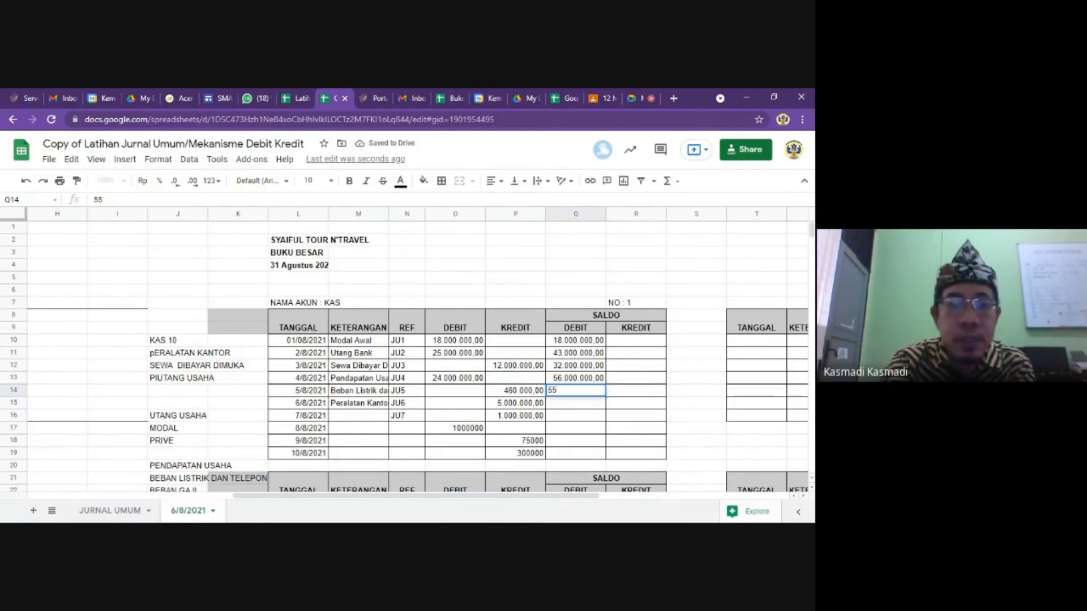
{"action": "type", "text": "5"}
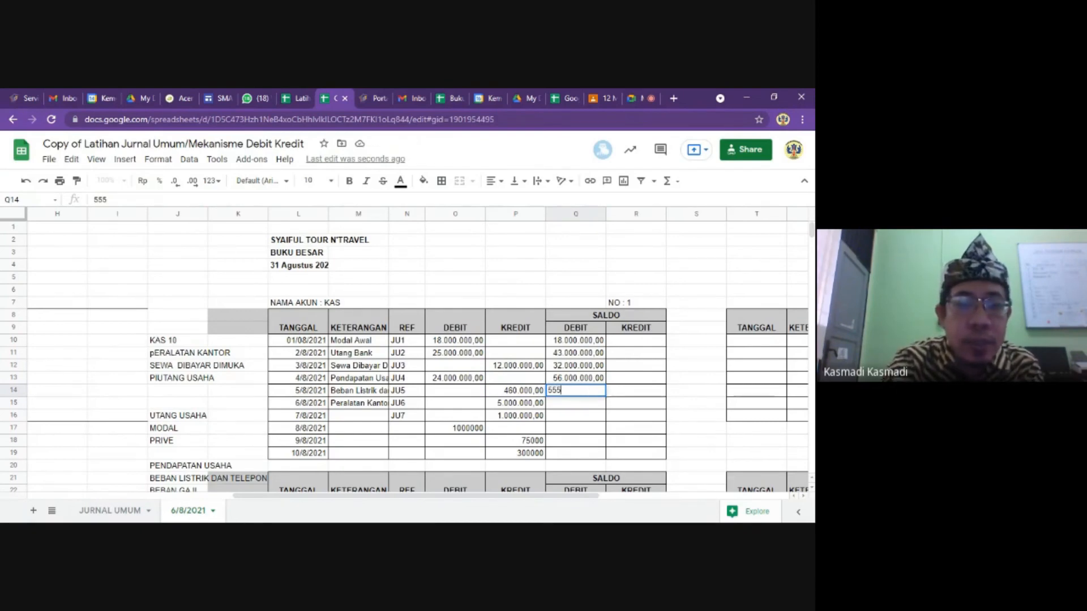
{"action": "type", "text": "40000"}
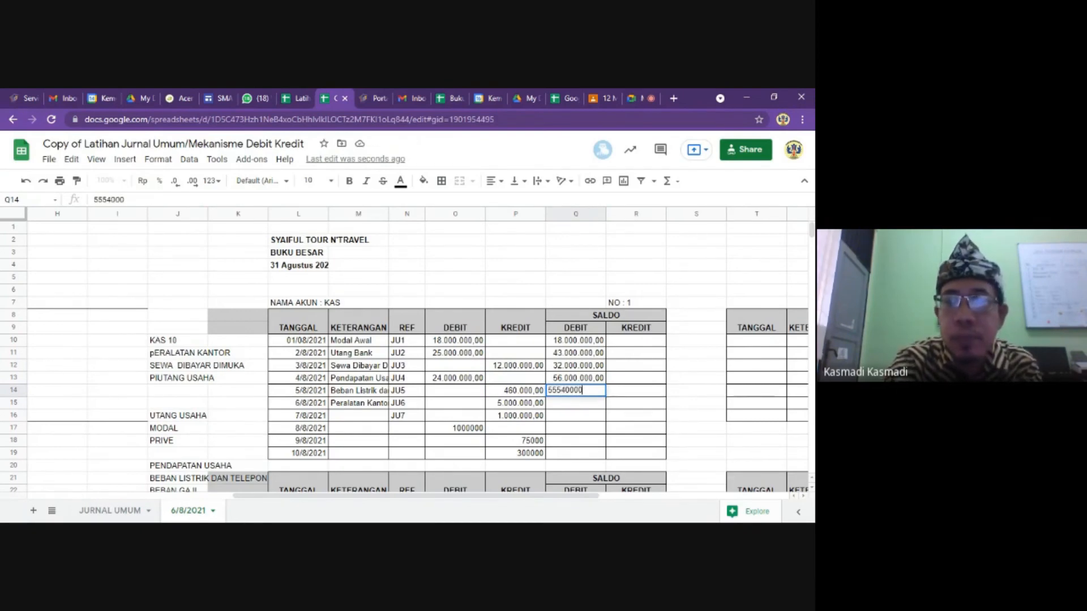
{"action": "key", "text": "Return"}
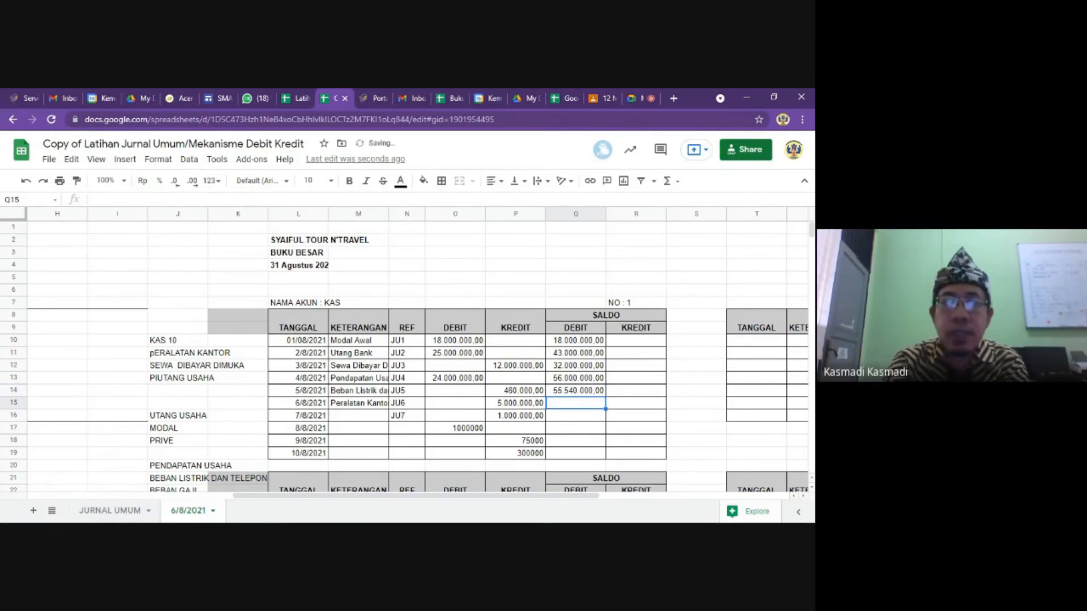
Enter 50540000 as the 6/8/2021 SALDO DEBIT balance in Q15 of the KAS ledger table.
{"action": "left_click", "coordinate": [516, 404]}
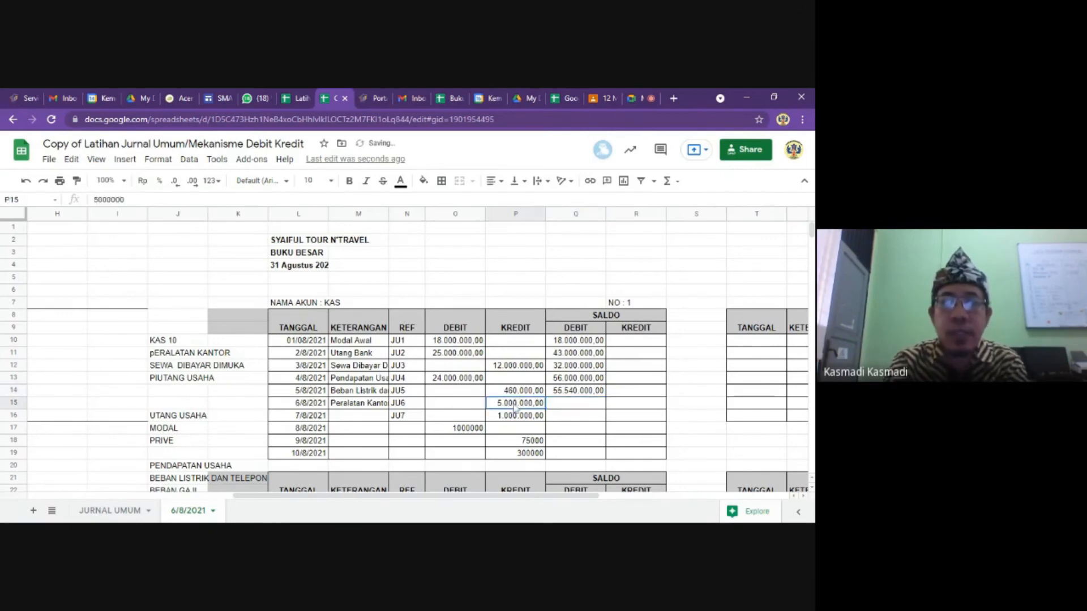
{"action": "left_click", "coordinate": [564, 405]}
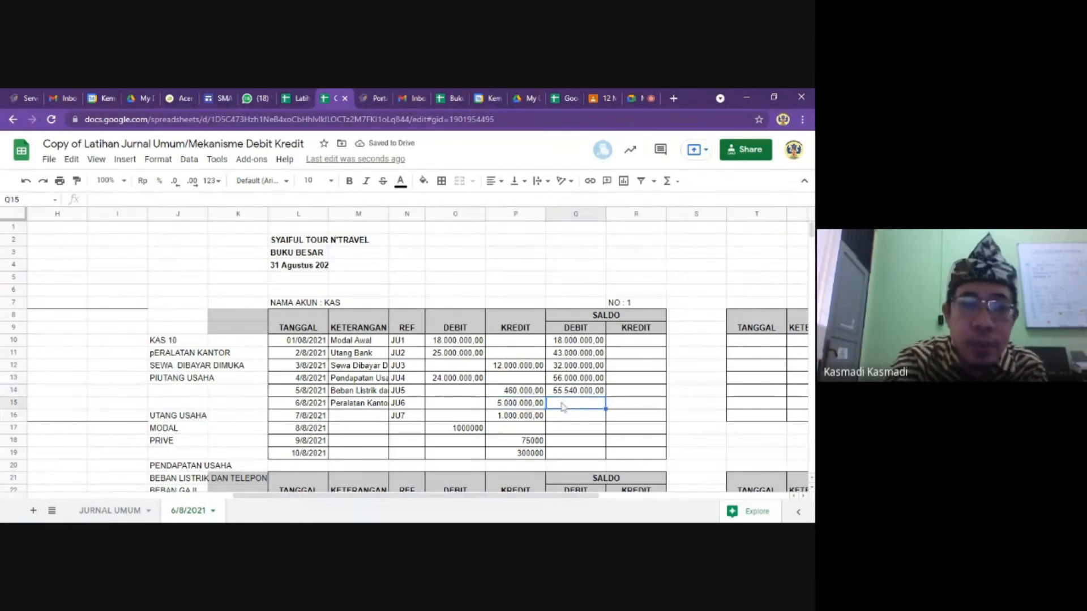
{"action": "type", "text": "505"}
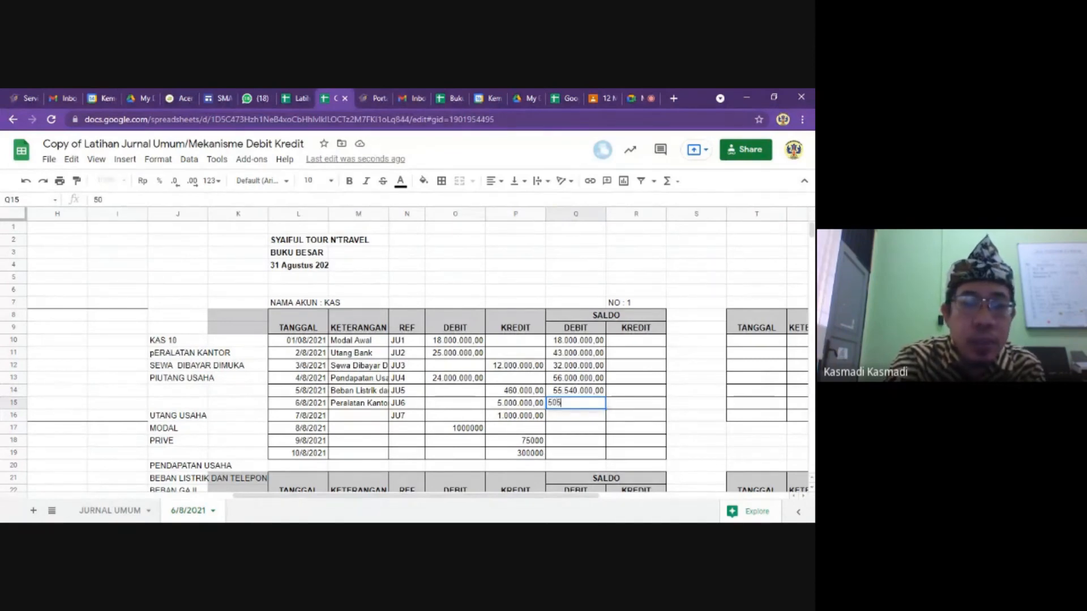
{"action": "type", "text": "40000"}
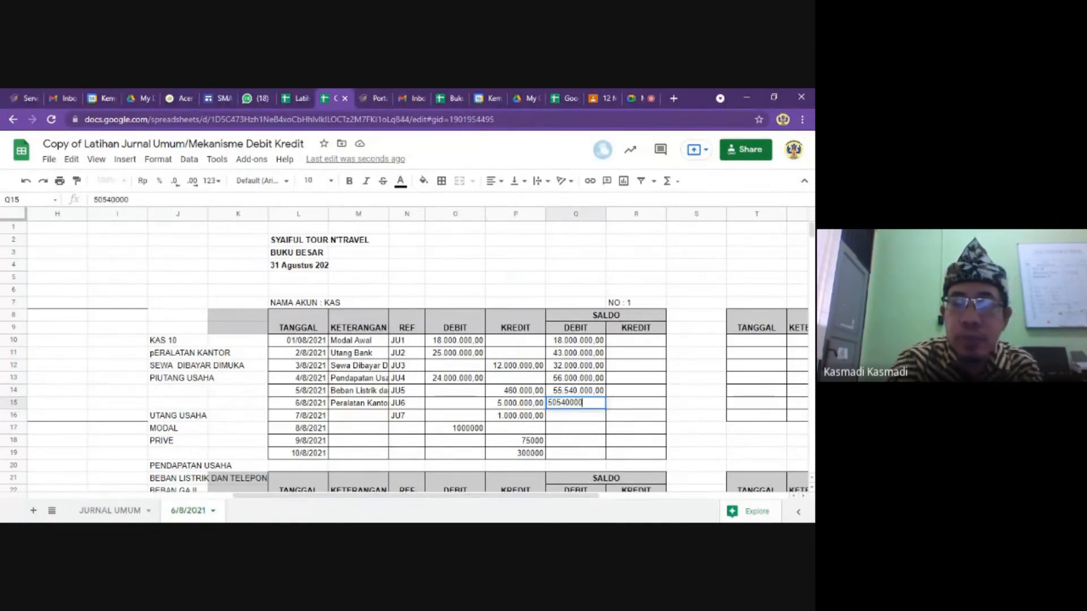
{"action": "key", "text": "Return"}
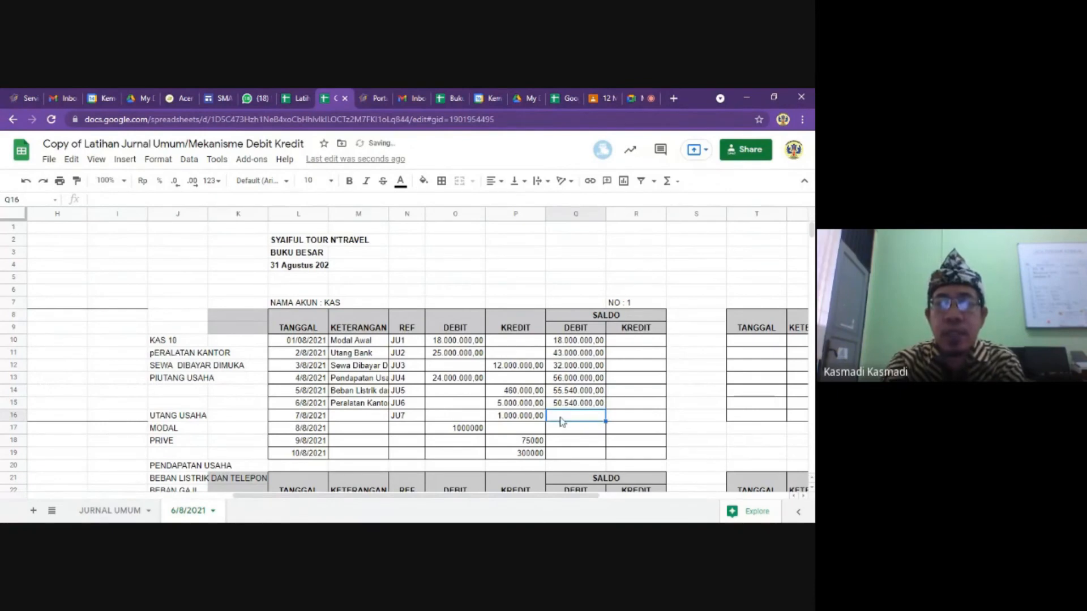
Enter 49540000 as the 7/8/2021 SALDO DEBIT balance in Q16 of the KAS ledger table.
{"action": "type", "text": "2"}
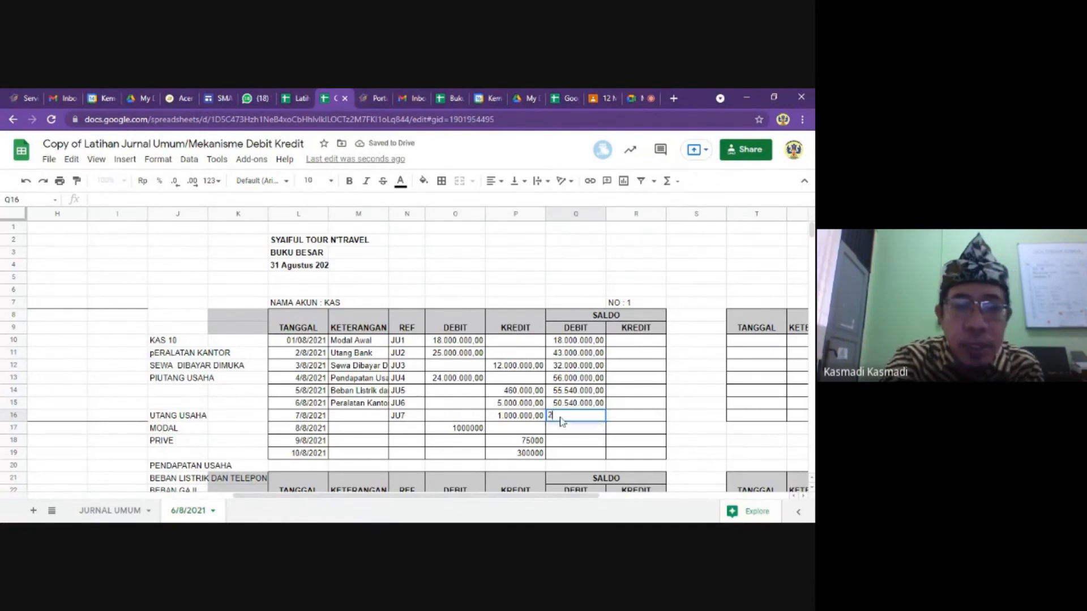
{"action": "key", "text": "BackSpace"}
{"action": "type", "text": "4"}
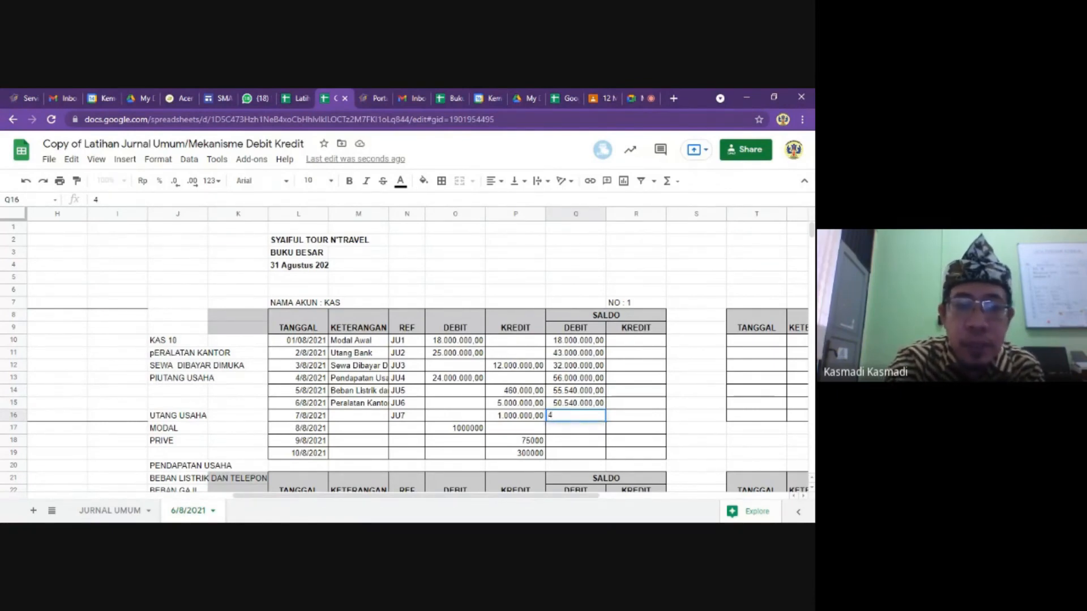
{"action": "type", "text": "9540000"}
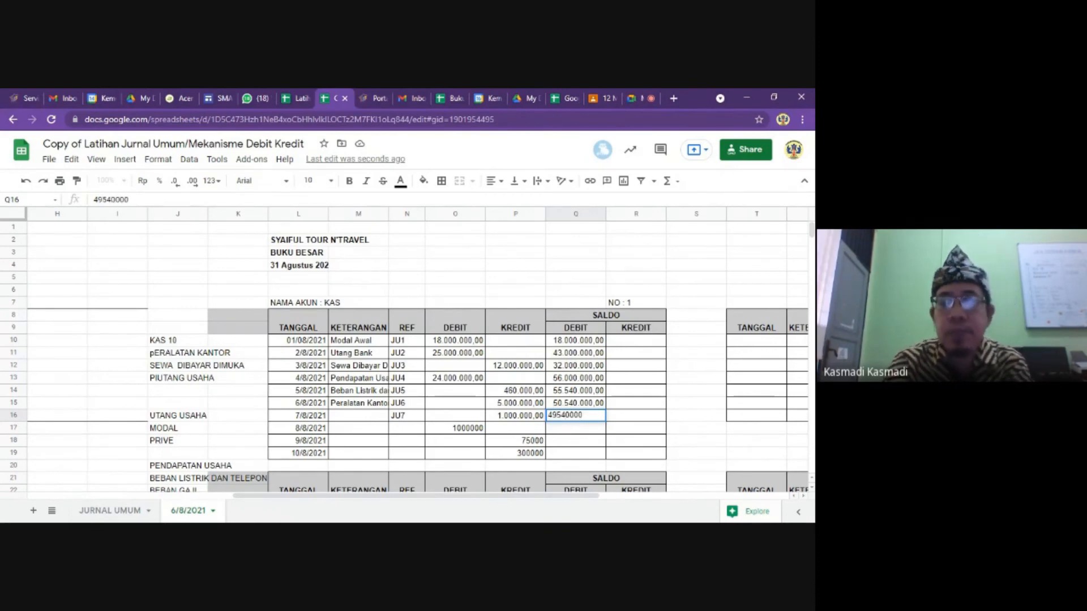
{"action": "key", "text": "Return"}
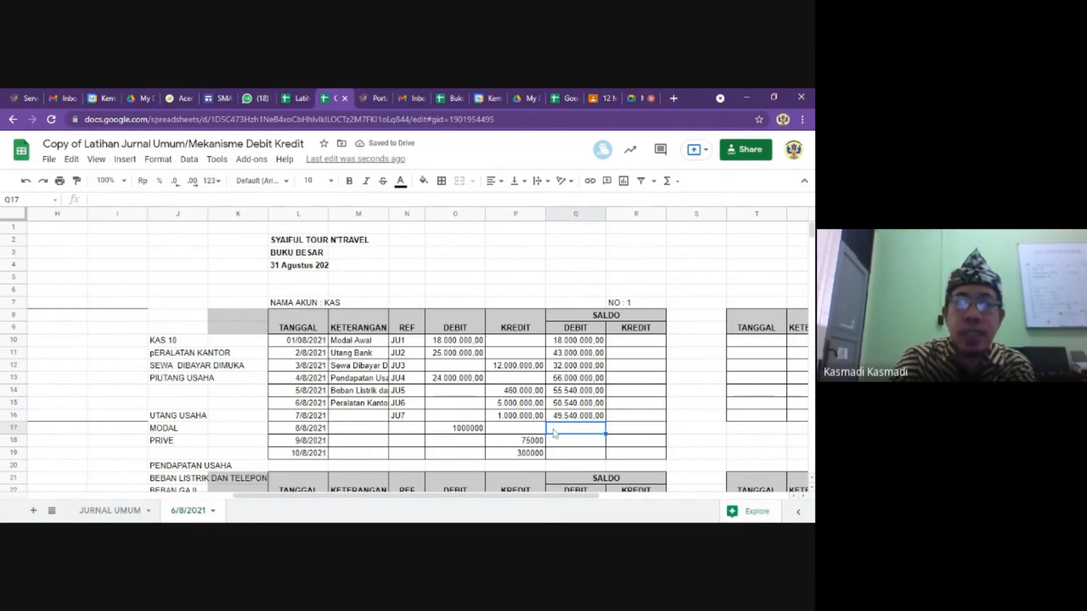
Enter 505400000 as the 8/8/2021 SALDO DEBIT balance in Q17 of the KAS ledger table.
{"action": "left_click", "coordinate": [483, 430]}
{"action": "left_click", "coordinate": [558, 430]}
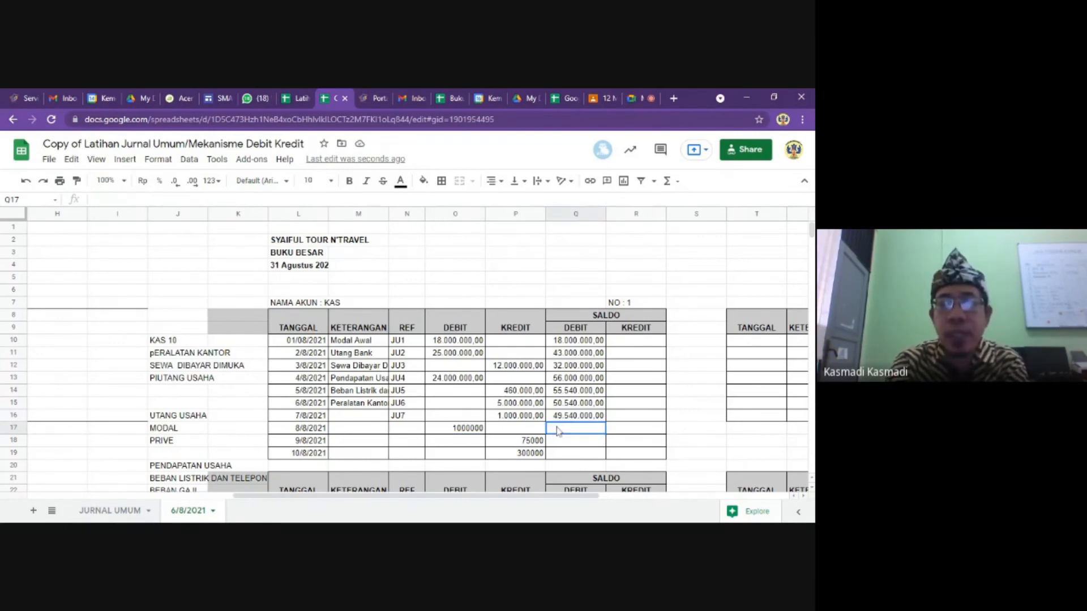
{"action": "left_click", "coordinate": [468, 432]}
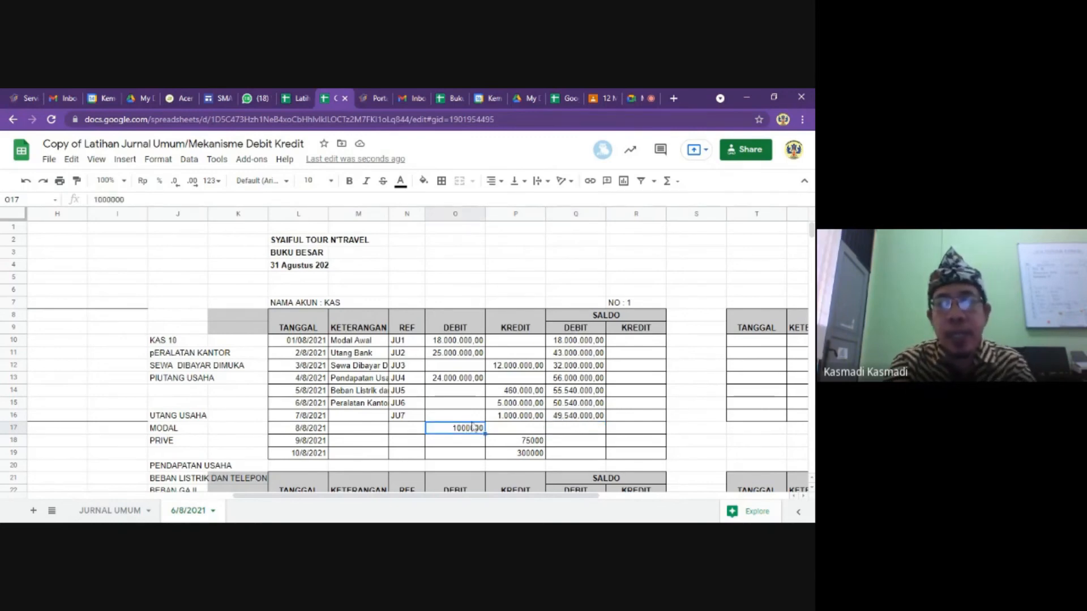
{"action": "left_click", "coordinate": [562, 432]}
{"action": "type", "text": "5054"}
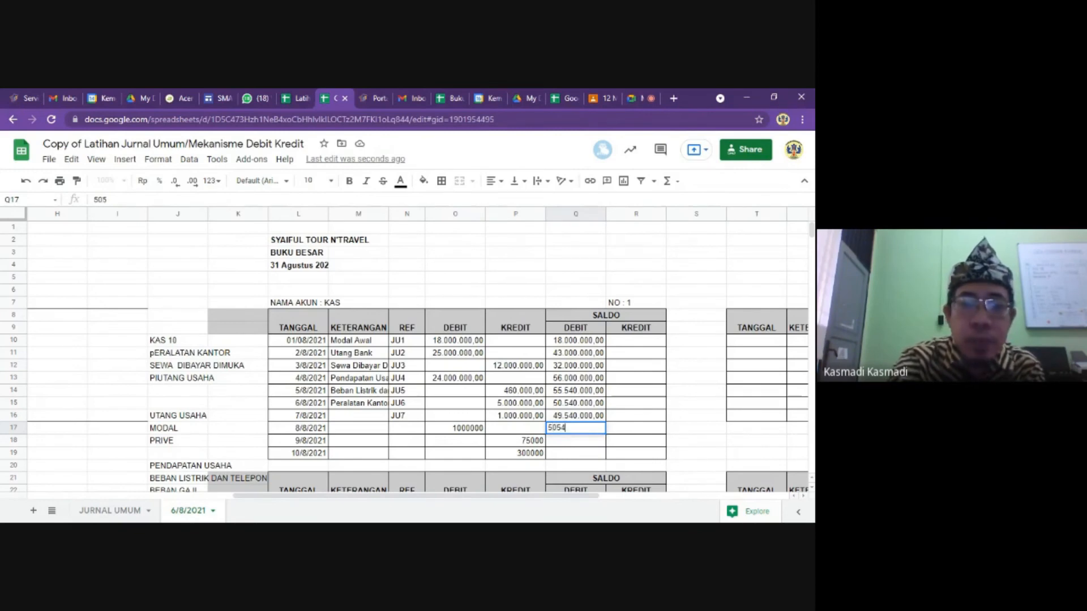
{"action": "type", "text": "00000"}
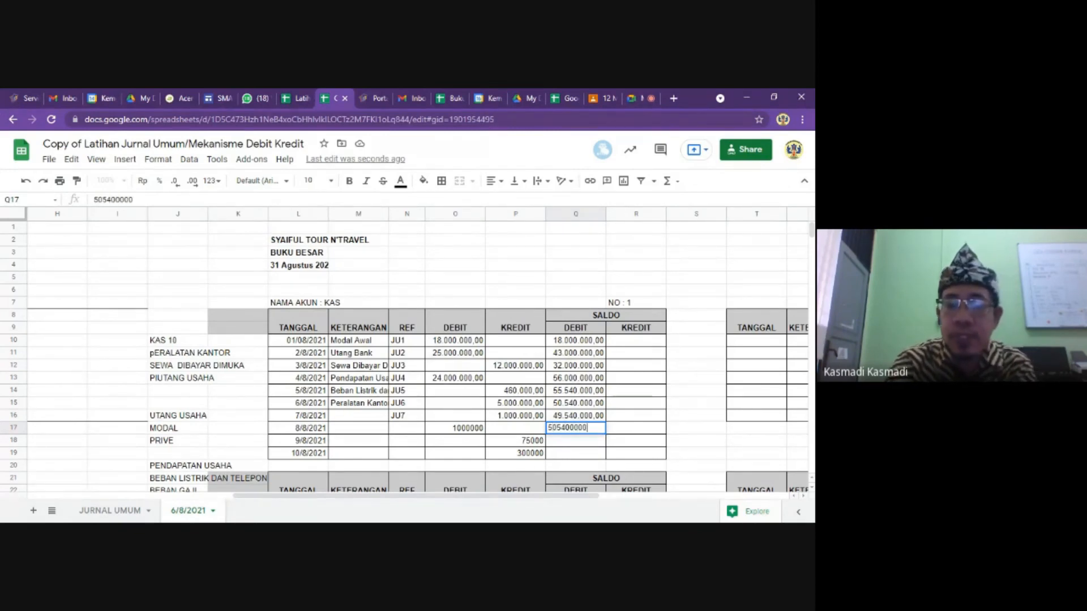
{"action": "key", "text": "Return"}
{"action": "left_click", "coordinate": [569, 433]}
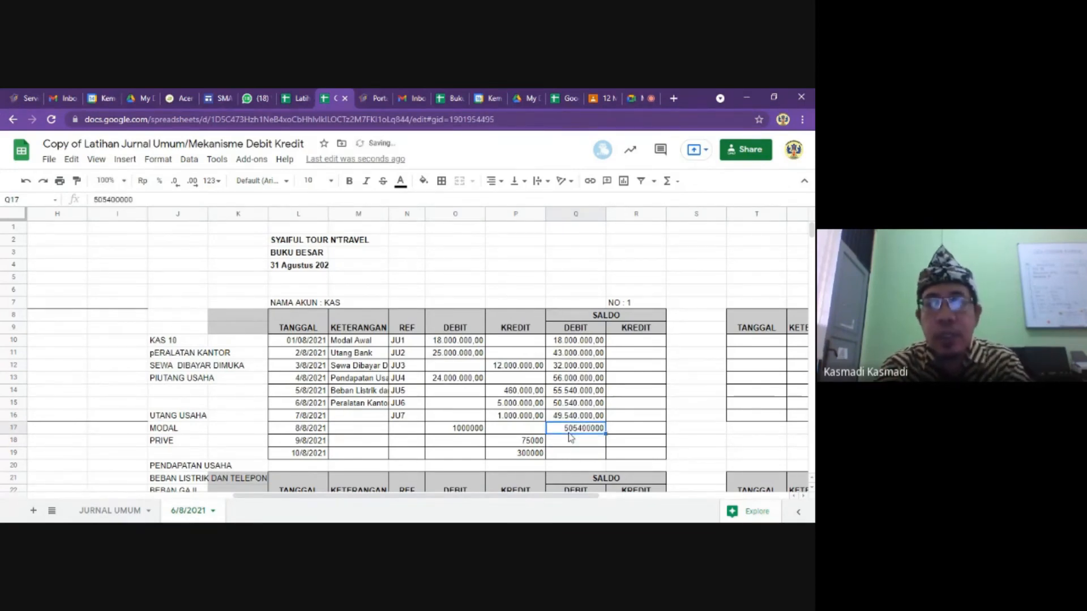
Apply the Number format to the amounts in O17:Q19 of the KAS ledger table.
{"action": "left_click", "coordinate": [480, 431]}
{"action": "key", "text": "shift+Right"}
{"action": "key", "text": "shift+Right"}
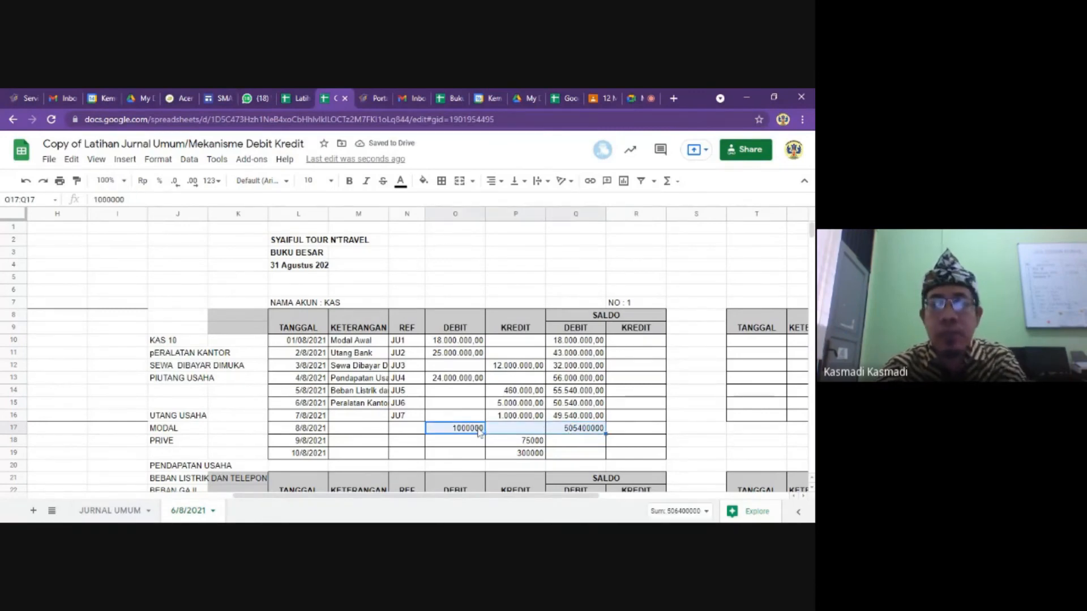
{"action": "key", "text": "shift+Down"}
{"action": "key", "text": "shift+Down"}
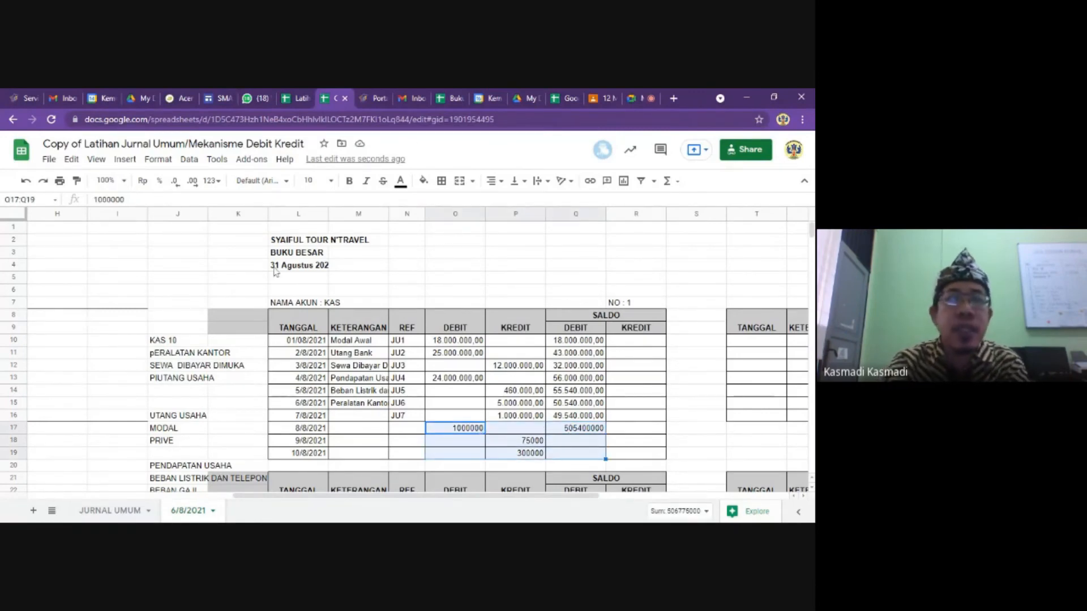
{"action": "left_click", "coordinate": [215, 183]}
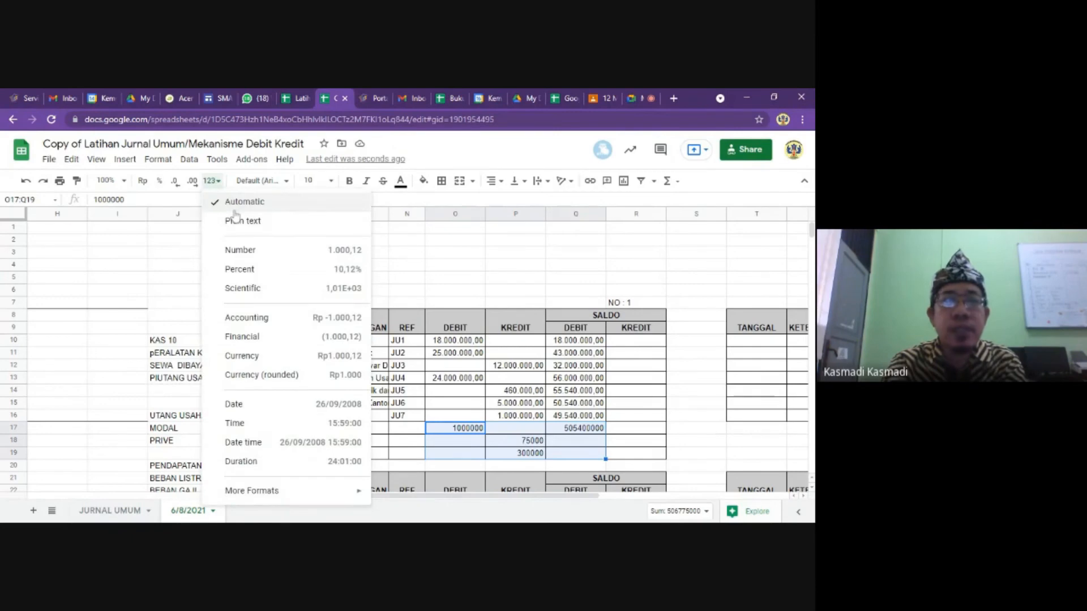
{"action": "left_click", "coordinate": [240, 251]}
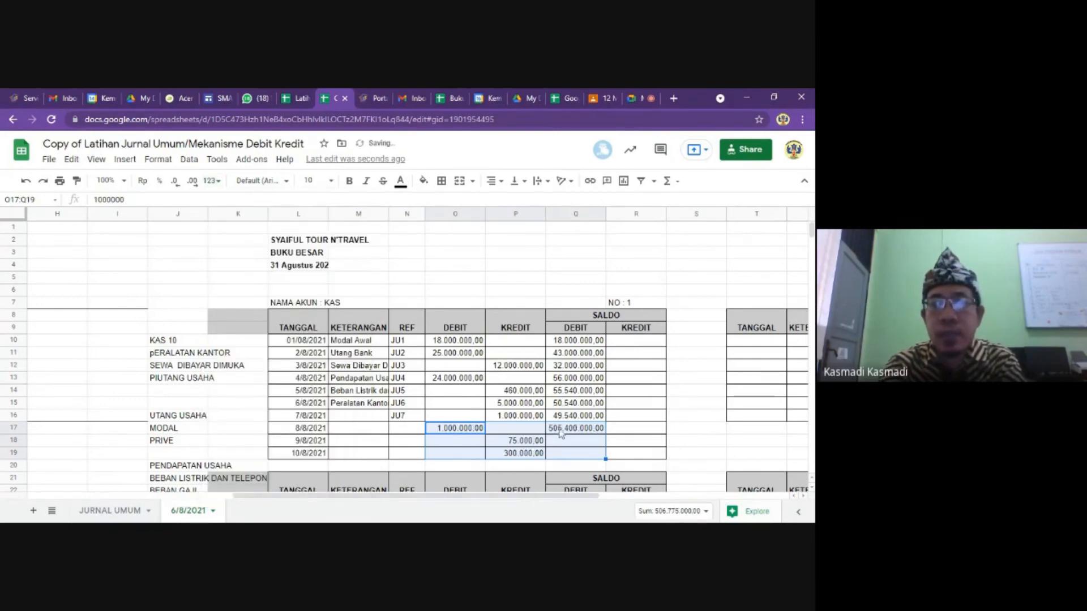
Correct the 8/8/2021 SALDO DEBIT balance in Q17 to 50540000 by removing the extra zero.
{"action": "double_click", "coordinate": [559, 431]}
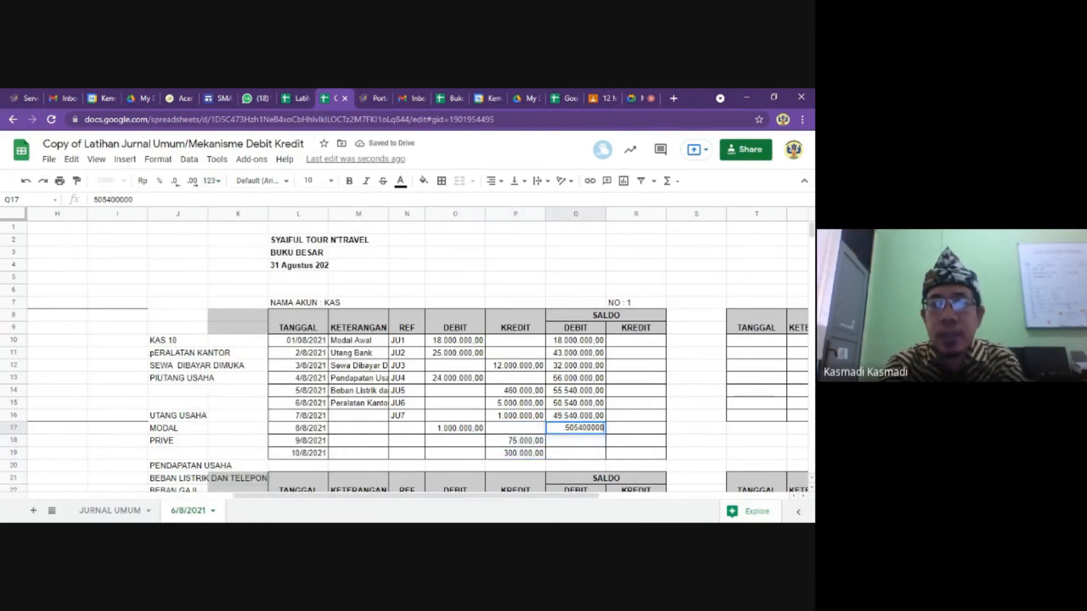
{"action": "key", "text": "BackSpace"}
{"action": "key", "text": "Return"}
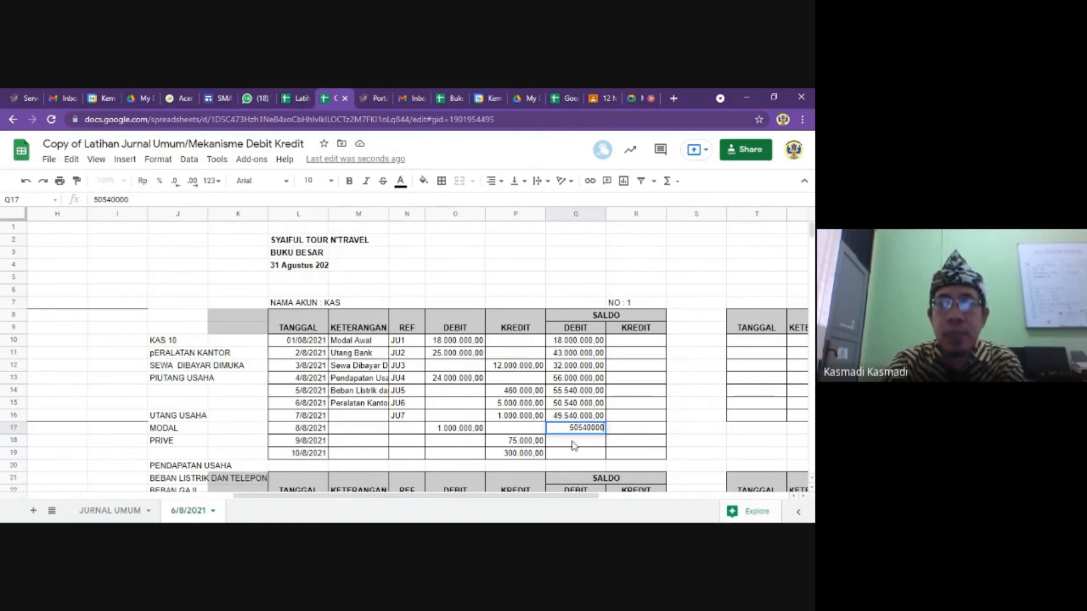
Enter 50465000 as the 9/8/2021 SALDO DEBIT balance in Q18 of the KAS ledger table.
{"action": "left_click", "coordinate": [532, 442]}
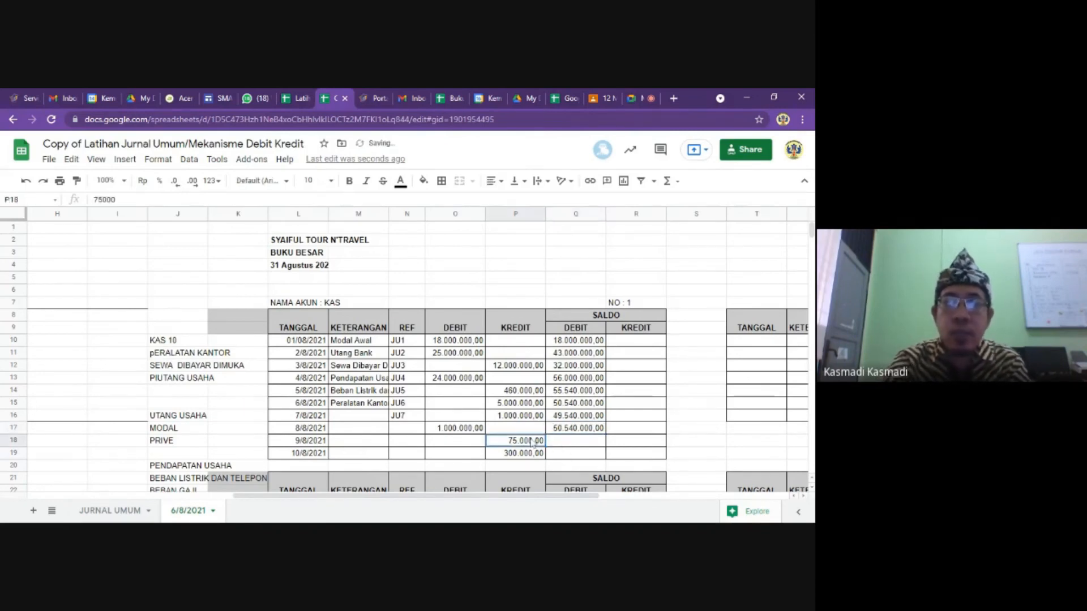
{"action": "left_click", "coordinate": [566, 443]}
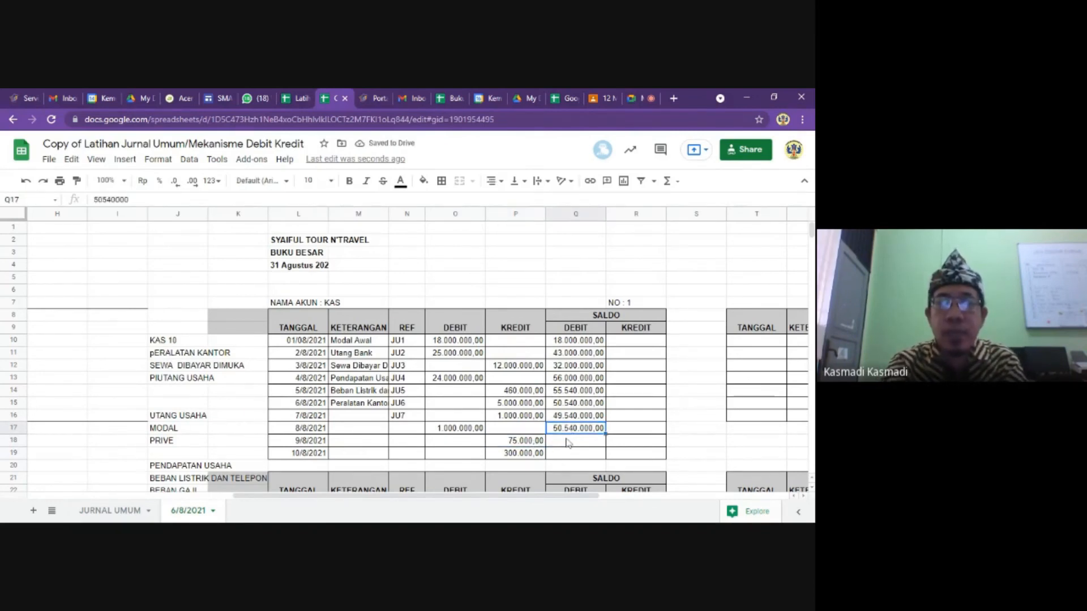
{"action": "type", "text": "50"}
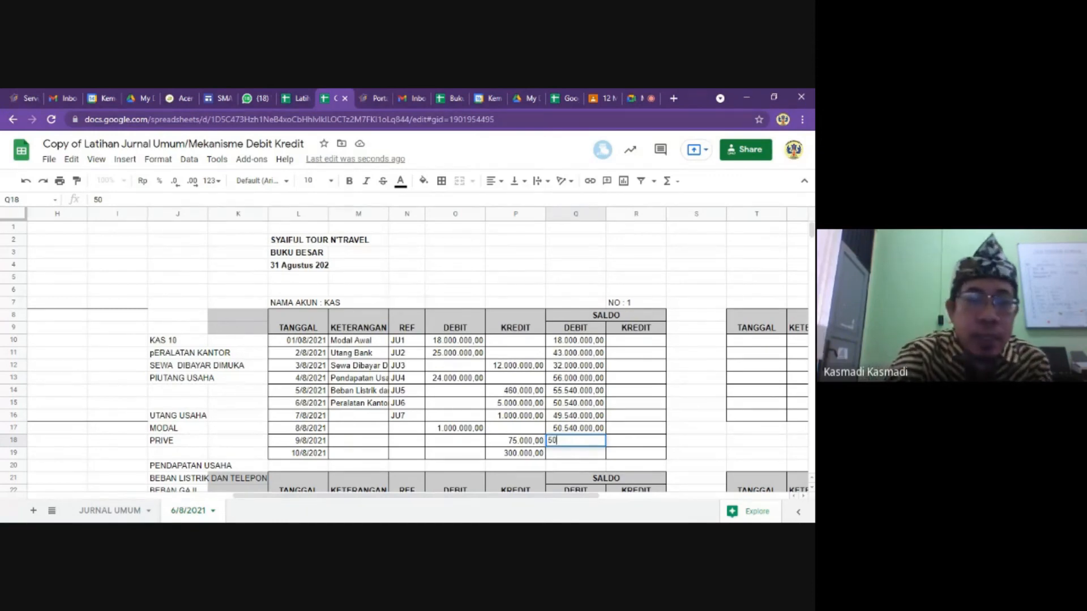
{"action": "type", "text": "465000"}
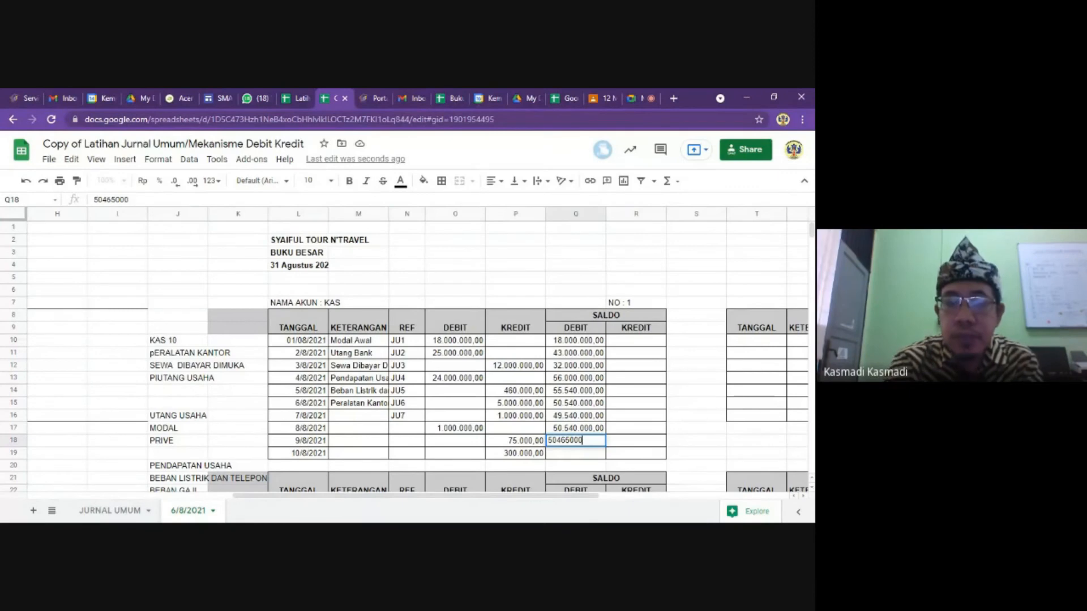
{"action": "key", "text": "Return"}
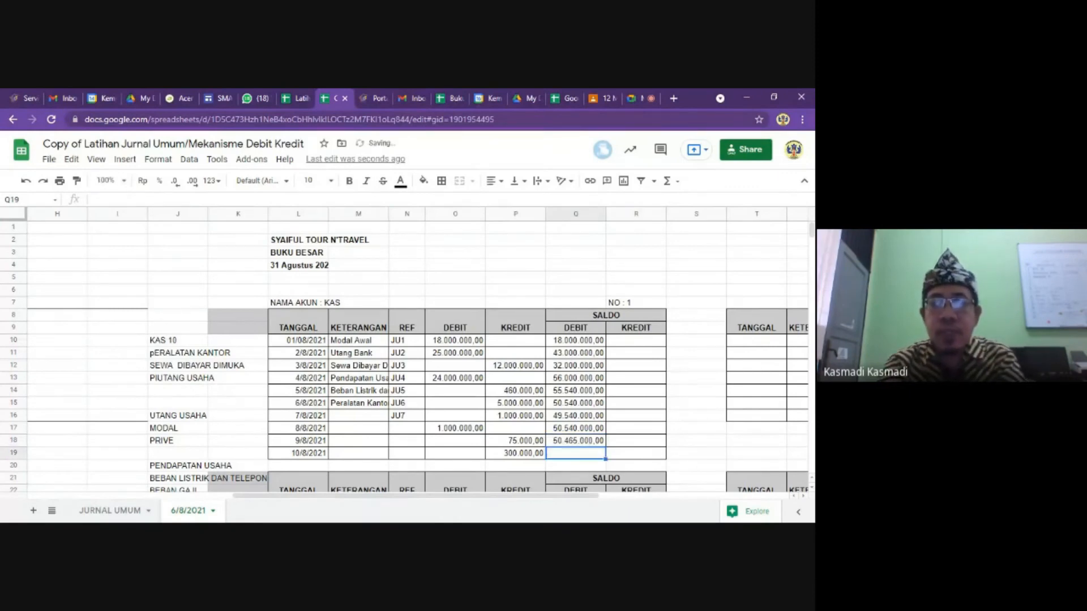
{"action": "key", "text": "Left"}
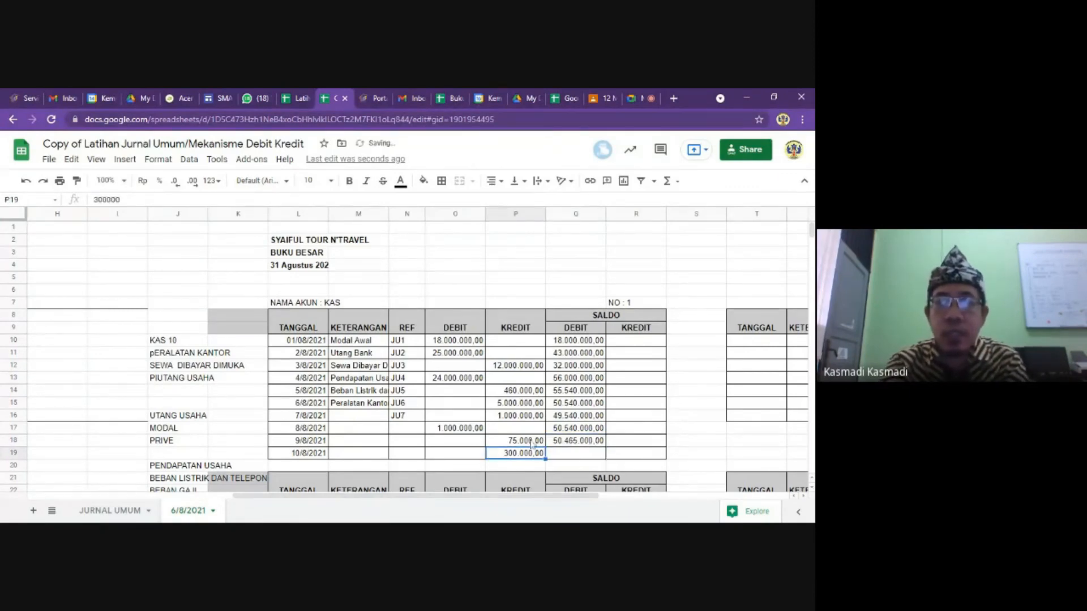
{"action": "type", "text": "50"}
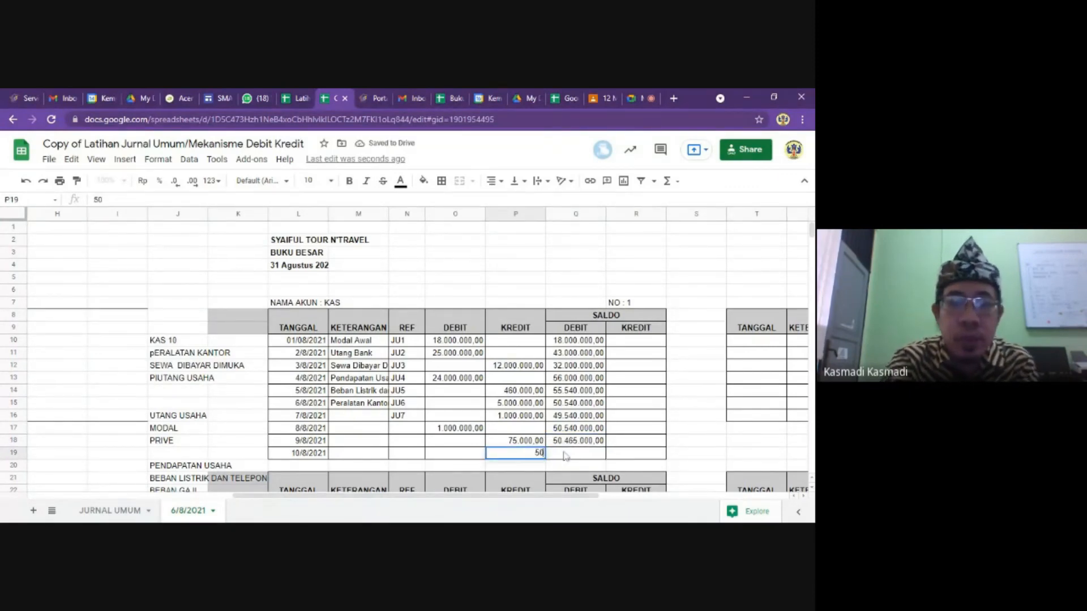
{"action": "type", "text": "16500"}
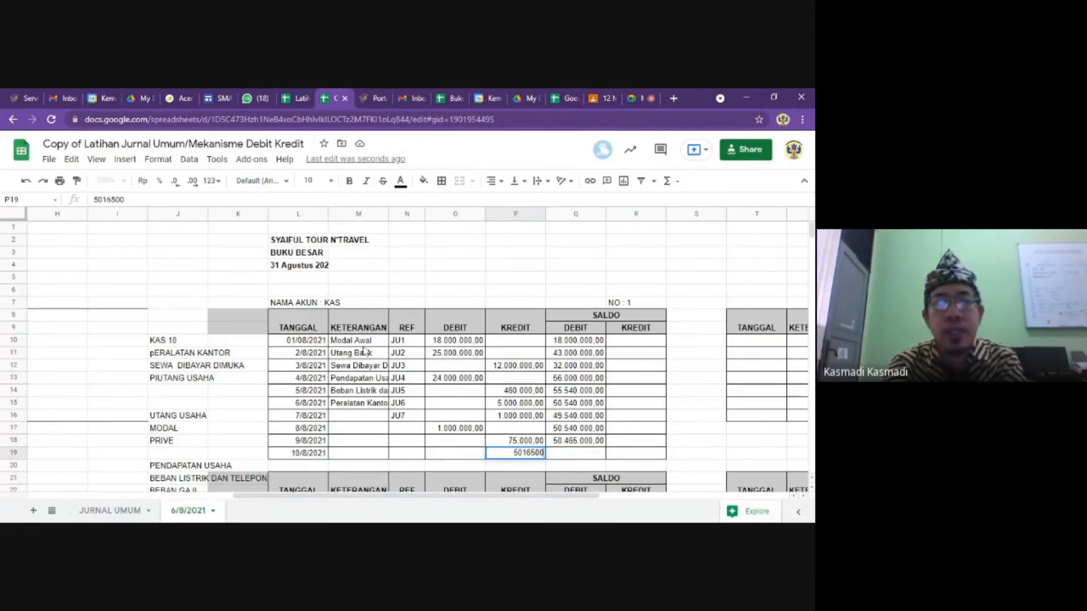
{"action": "left_click", "coordinate": [562, 454]}
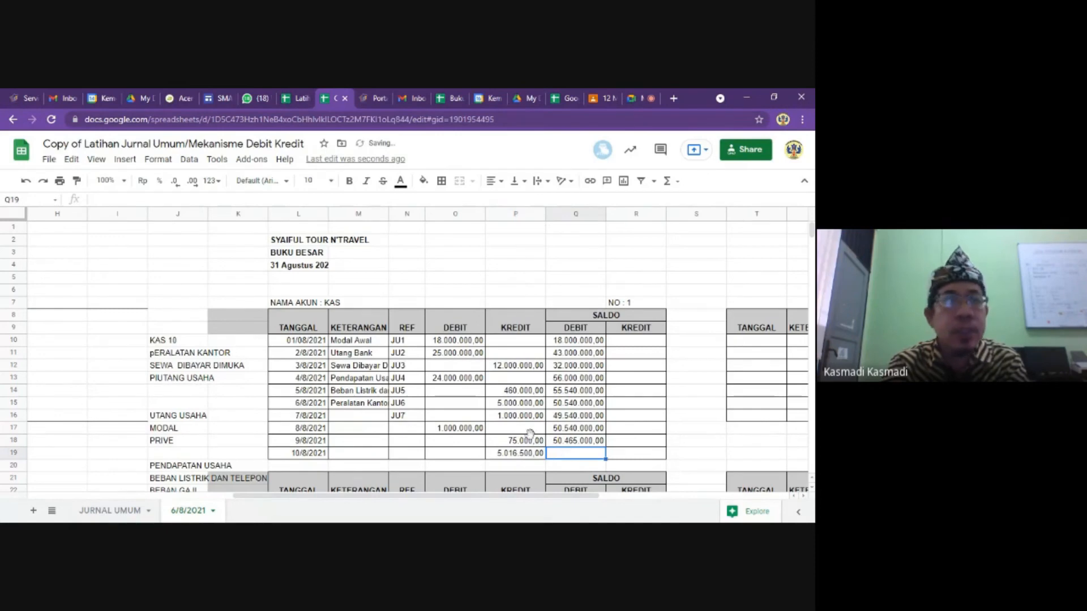
{"action": "left_click", "coordinate": [28, 181]}
Enter 50165000 as the 10/8/2021 SALDO DEBIT balance in Q19 of the KAS ledger table.
{"action": "left_click", "coordinate": [572, 458]}
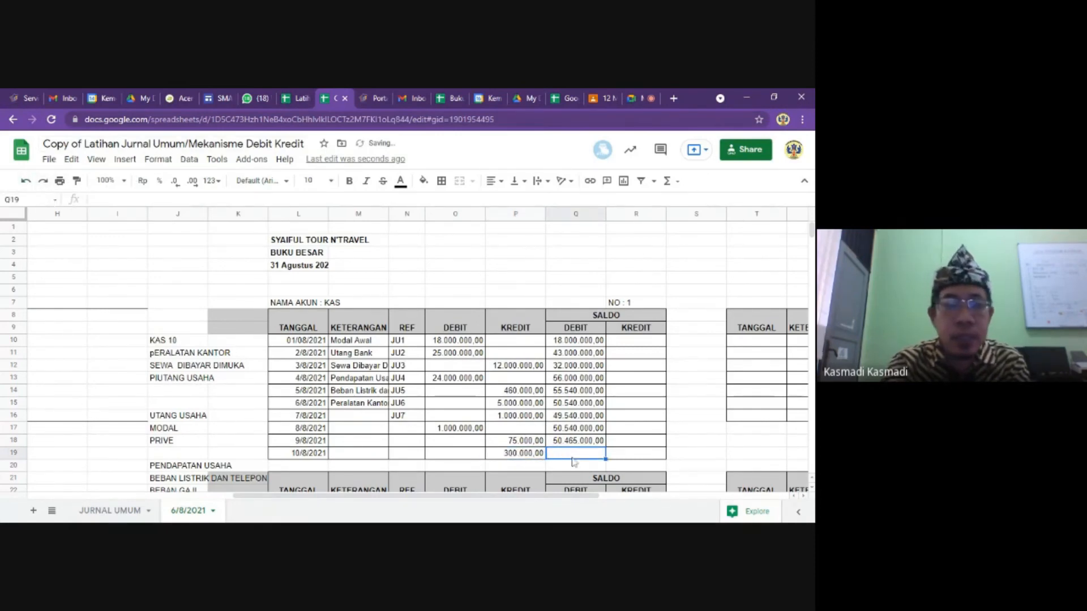
{"action": "type", "text": "50165000"}
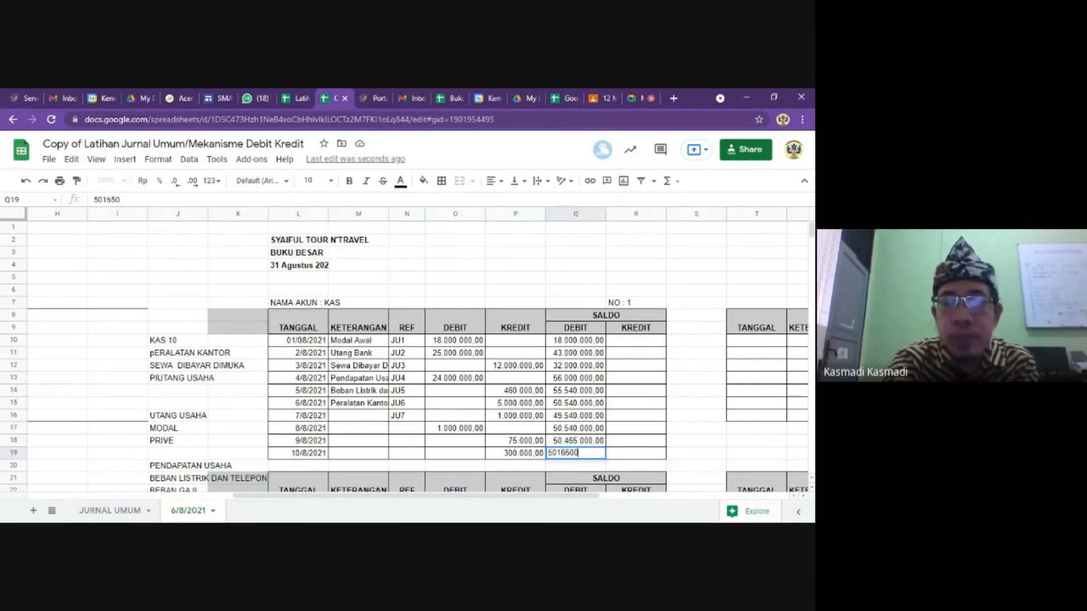
{"action": "left_click", "coordinate": [574, 442]}
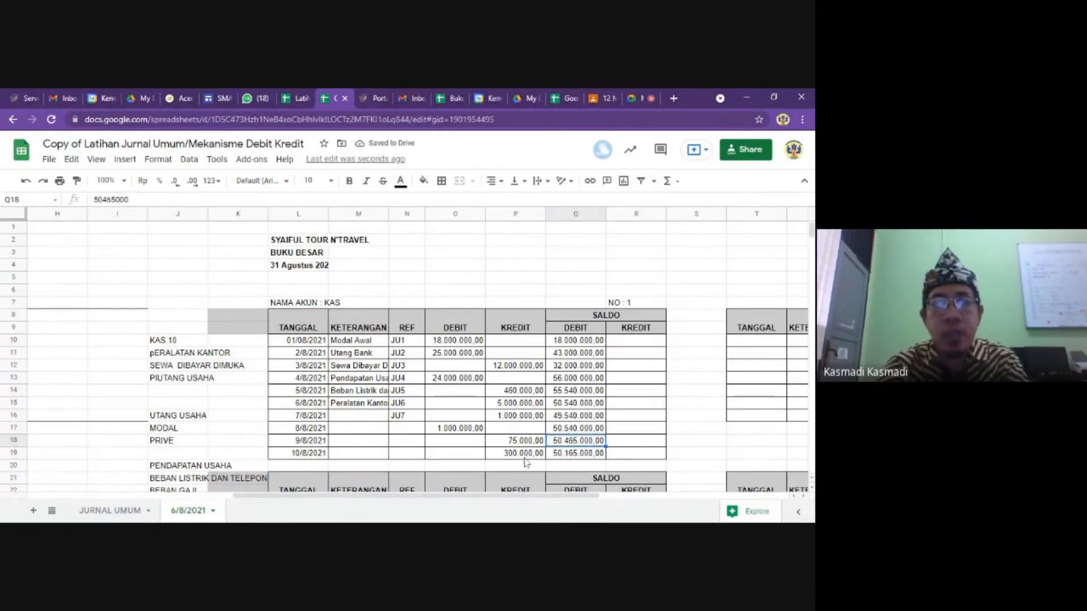
Make the final 10/8/2021 SALDO DEBIT balance in Q19 bold.
{"action": "left_click", "coordinate": [359, 421]}
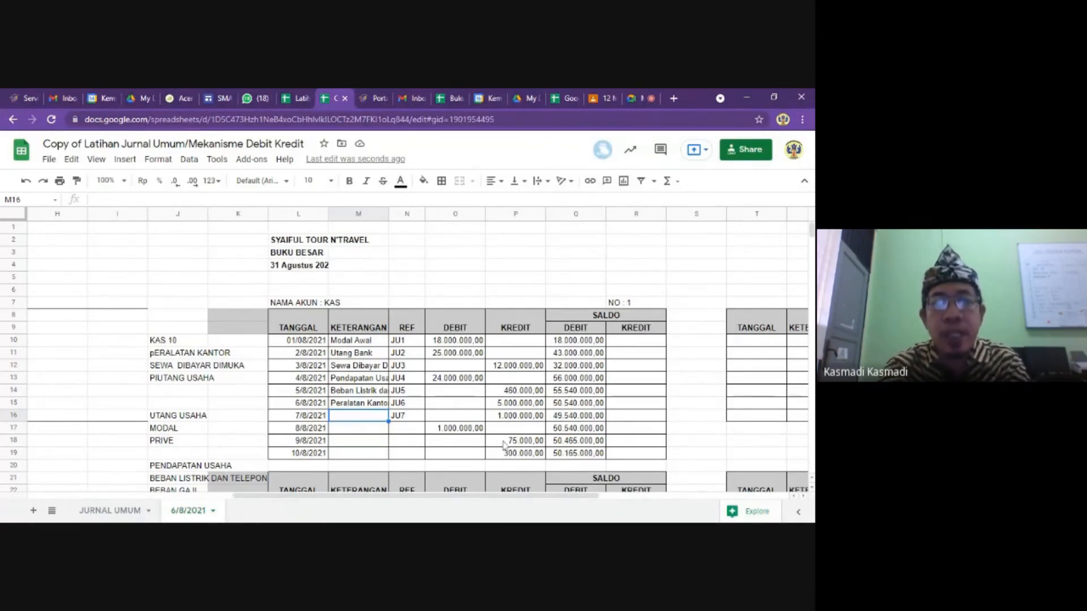
{"action": "left_click", "coordinate": [547, 457]}
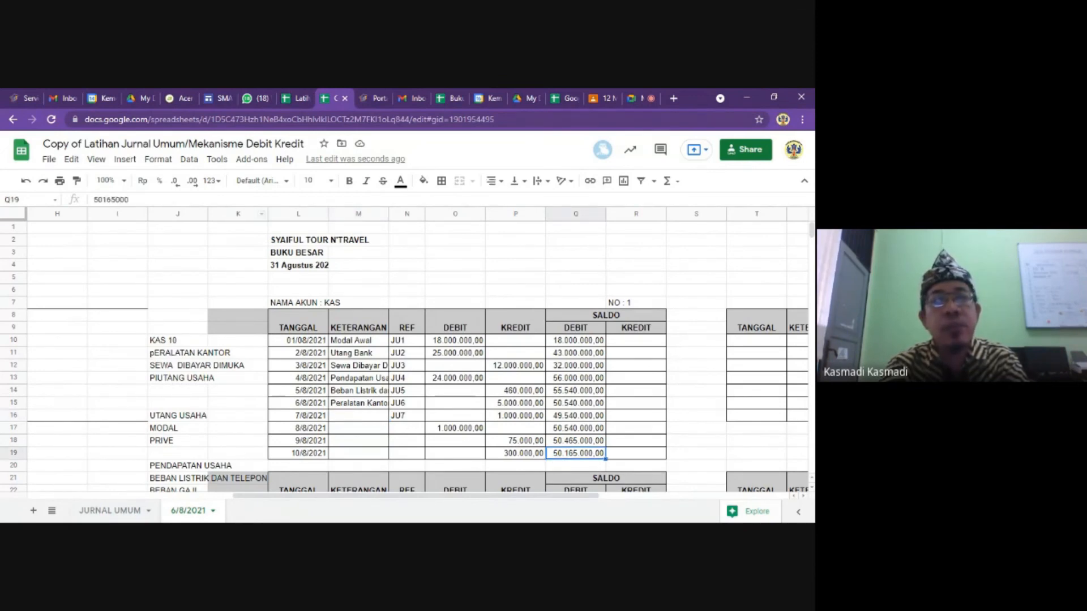
{"action": "left_click", "coordinate": [351, 183]}
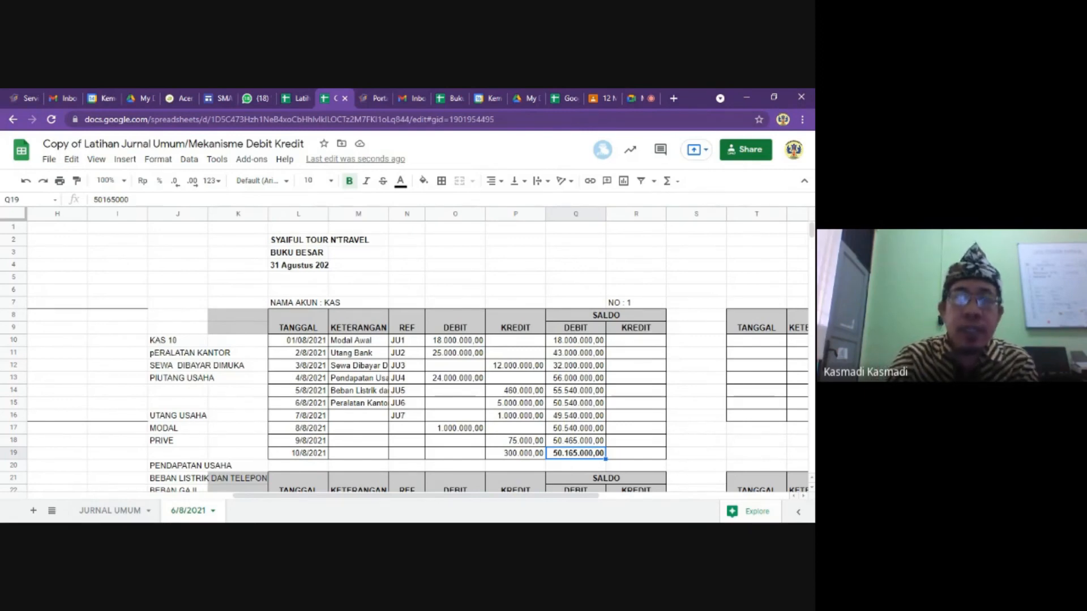
Review the KAS T-account at the start of the sheet for comparison with the completed columnar KAS ledger.
{"action": "key", "text": "Left"}
{"action": "key", "text": "Left"}
{"action": "key", "text": "Left"}
{"action": "key", "text": "Left"}
{"action": "key", "text": "Left"}
{"action": "key", "text": "Left"}
{"action": "key", "text": "Left"}
{"action": "key", "text": "Left"}
{"action": "key", "text": "Left"}
{"action": "key", "text": "Left"}
{"action": "key", "text": "Left"}
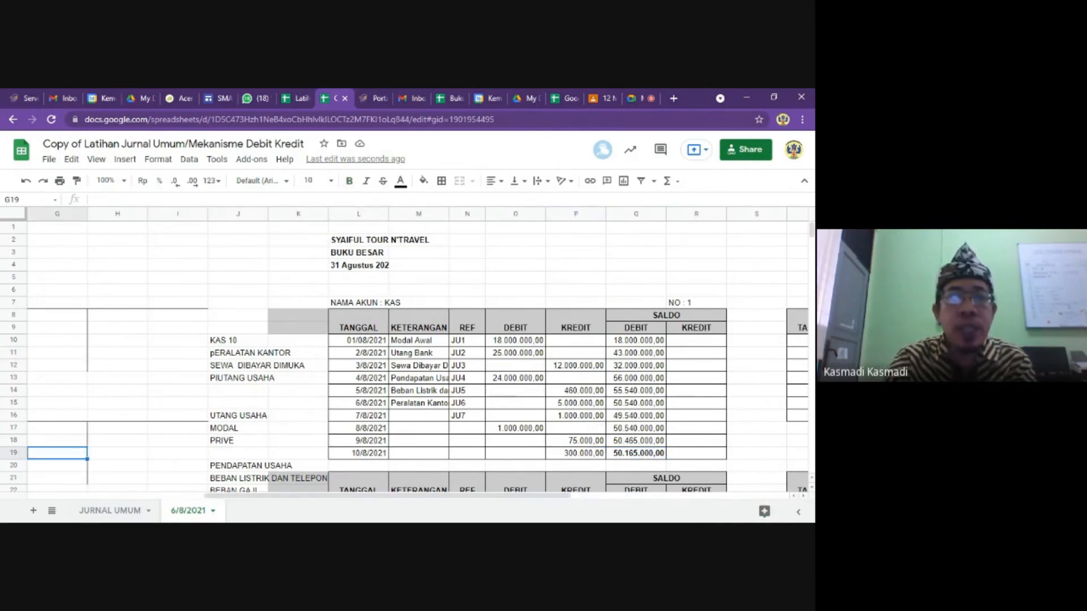
{"action": "key", "text": "Left"}
{"action": "key", "text": "Left"}
{"action": "key", "text": "Left"}
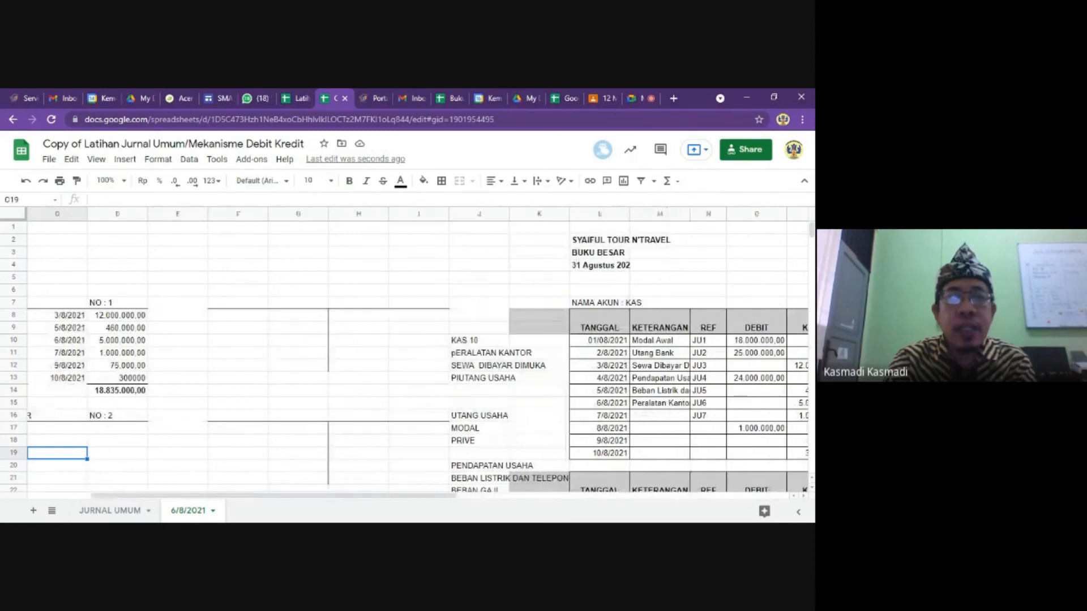
{"action": "key", "text": "Left"}
{"action": "key", "text": "Left"}
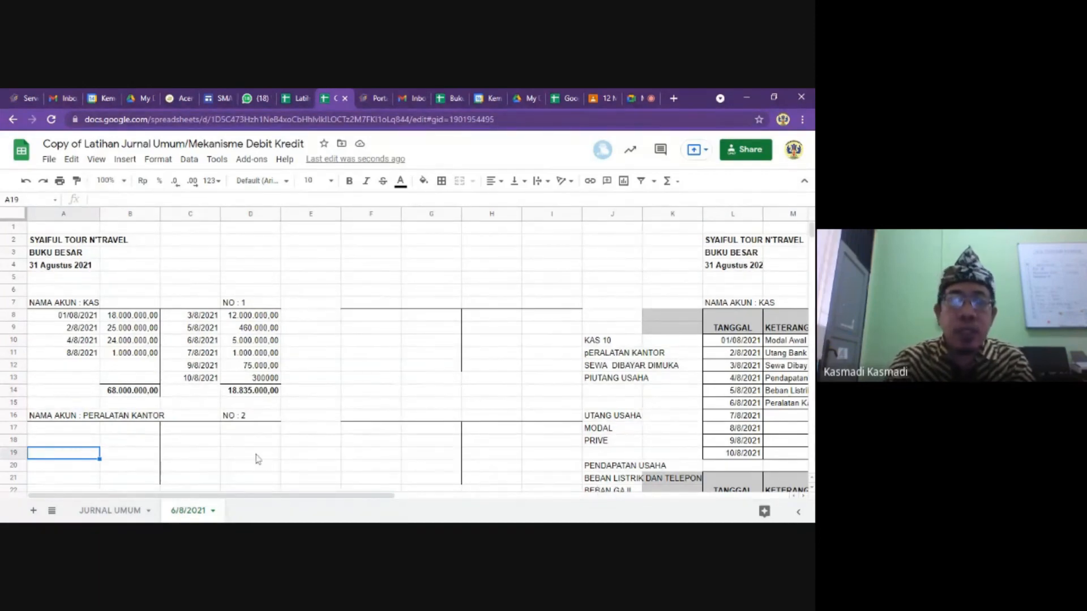
Look over the unfilled T-account templates below PERALATAN KANTOR, down to the ones around row 45.
{"action": "key", "text": "Down"}
{"action": "key", "text": "Down"}
{"action": "key", "text": "Down"}
{"action": "key", "text": "Down"}
{"action": "key", "text": "Down"}
{"action": "key", "text": "Down"}
{"action": "key", "text": "Down"}
{"action": "key", "text": "Down"}
{"action": "key", "text": "Down"}
{"action": "key", "text": "Down"}
{"action": "key", "text": "Down"}
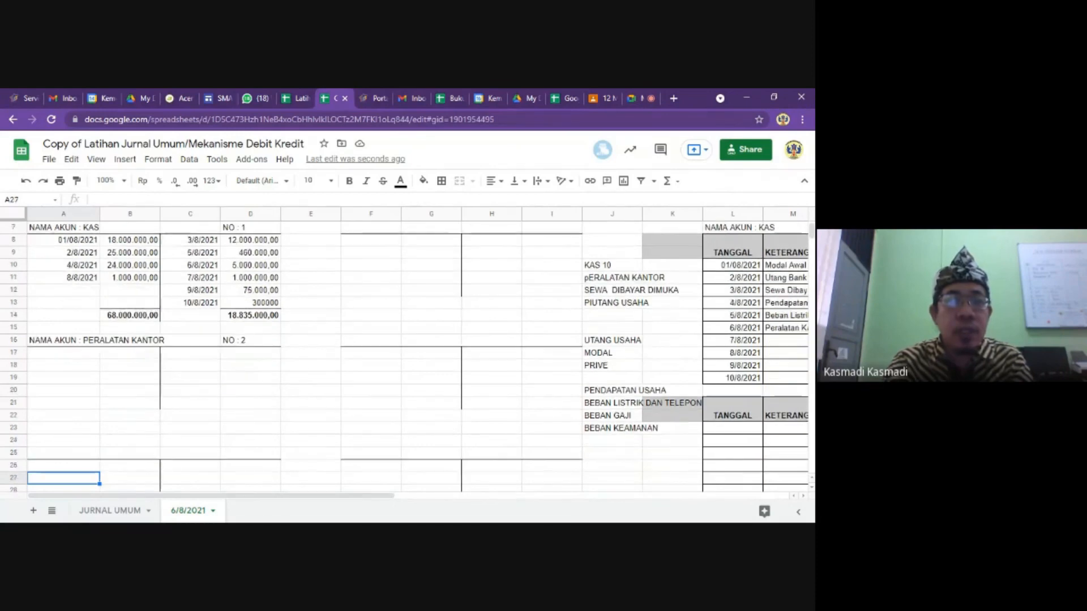
{"action": "key", "text": "Down"}
{"action": "key", "text": "Down"}
{"action": "key", "text": "Down"}
{"action": "key", "text": "Down"}
{"action": "key", "text": "Down"}
{"action": "key", "text": "Down"}
{"action": "key", "text": "Down"}
{"action": "key", "text": "Down"}
{"action": "key", "text": "Down"}
{"action": "key", "text": "Down"}
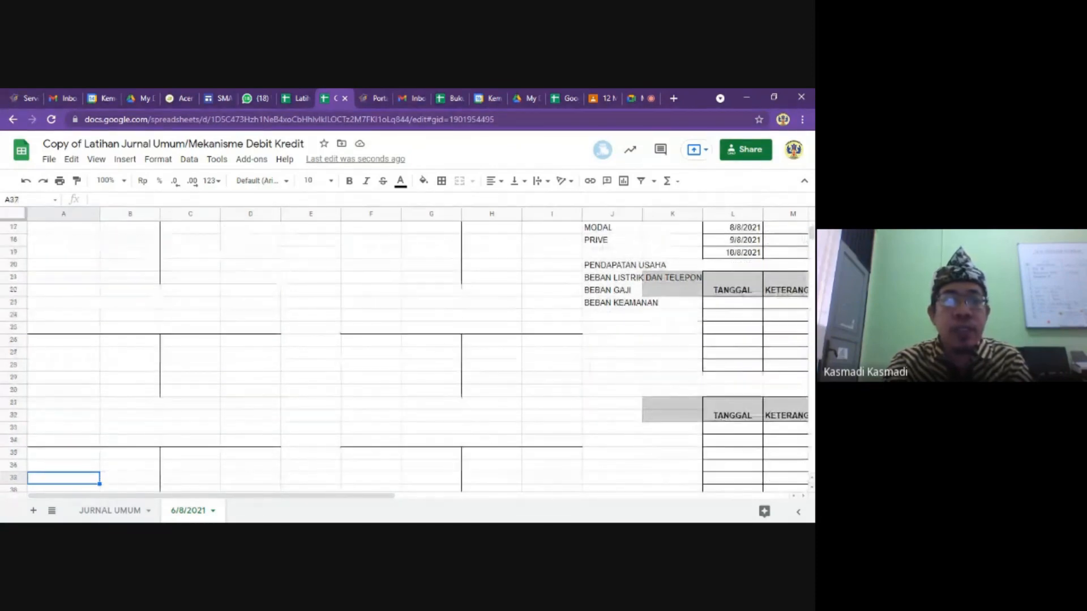
{"action": "key", "text": "Down"}
{"action": "key", "text": "Down"}
{"action": "key", "text": "Down"}
{"action": "key", "text": "Down"}
{"action": "key", "text": "Down"}
{"action": "key", "text": "Down"}
{"action": "key", "text": "Down"}
{"action": "key", "text": "Down"}
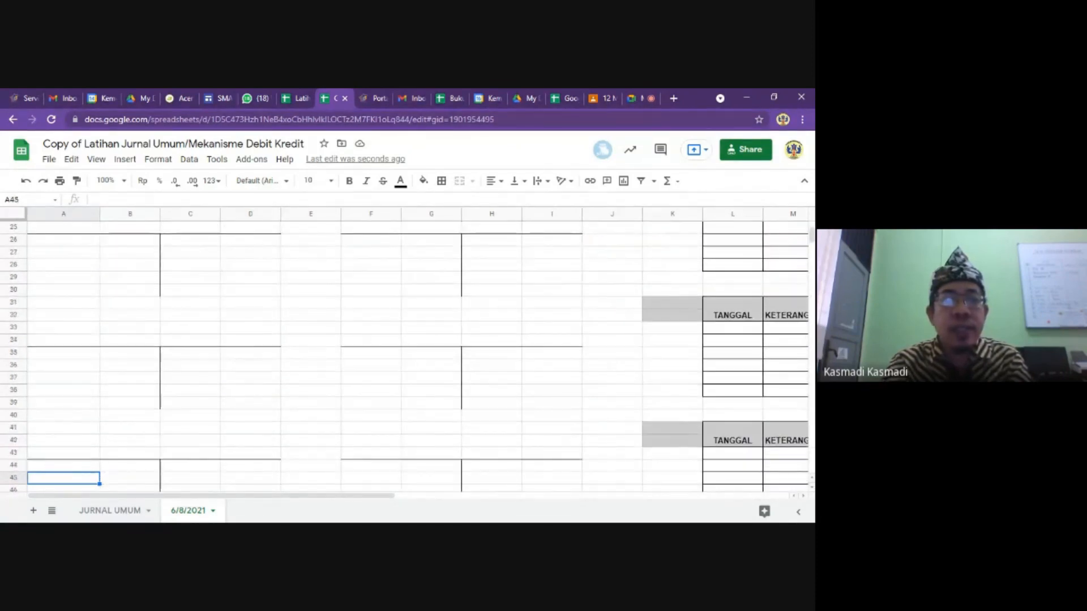
Return to cell A1 and review the BUKU BESAR heading with the KAS and PERALATAN KANTOR T-accounts.
{"action": "key", "text": "Up"}
{"action": "key", "text": "Up"}
{"action": "key", "text": "Up"}
{"action": "key", "text": "Up"}
{"action": "key", "text": "Up"}
{"action": "key", "text": "Up"}
{"action": "key", "text": "Up"}
{"action": "key", "text": "Up"}
{"action": "key", "text": "Up"}
{"action": "key", "text": "Up"}
{"action": "key", "text": "Up"}
{"action": "key", "text": "Up"}
{"action": "key", "text": "Up"}
{"action": "key", "text": "Up"}
{"action": "key", "text": "Up"}
{"action": "key", "text": "Up"}
{"action": "key", "text": "Up"}
{"action": "key", "text": "Up"}
{"action": "key", "text": "Up"}
{"action": "key", "text": "Up"}
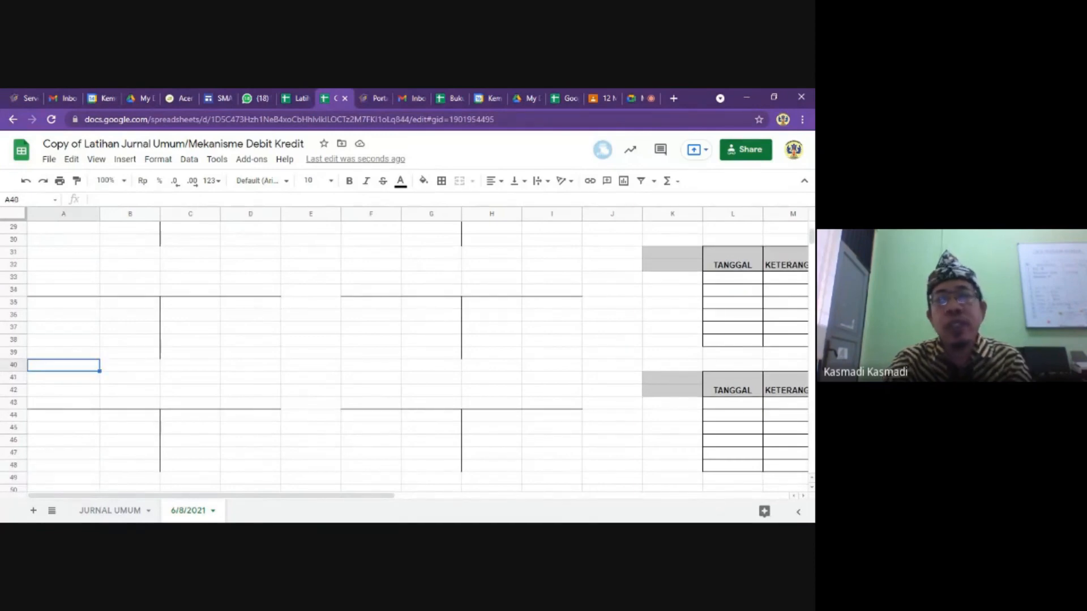
{"action": "key", "text": "Up"}
{"action": "key", "text": "Up"}
{"action": "key", "text": "Up"}
{"action": "key", "text": "Up"}
{"action": "key", "text": "Up"}
{"action": "key", "text": "Up"}
{"action": "key", "text": "Up"}
{"action": "key", "text": "Up"}
{"action": "key", "text": "Up"}
{"action": "key", "text": "Up"}
{"action": "key", "text": "Up"}
{"action": "key", "text": "Up"}
{"action": "key", "text": "Up"}
{"action": "key", "text": "Up"}
{"action": "key", "text": "Up"}
{"action": "key", "text": "Up"}
{"action": "key", "text": "Up"}
{"action": "key", "text": "Up"}
{"action": "key", "text": "Up"}
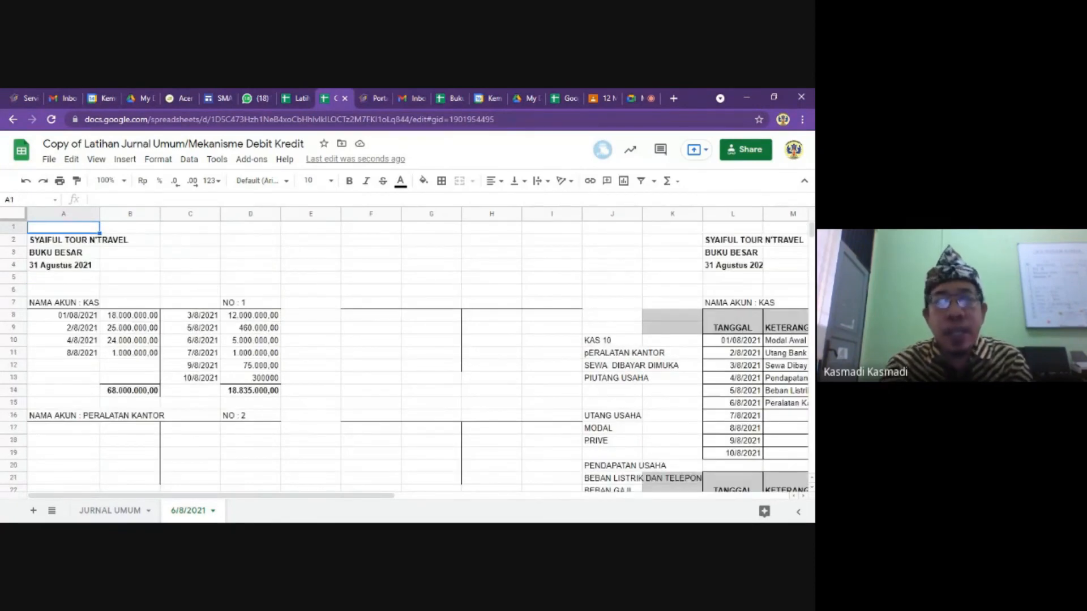